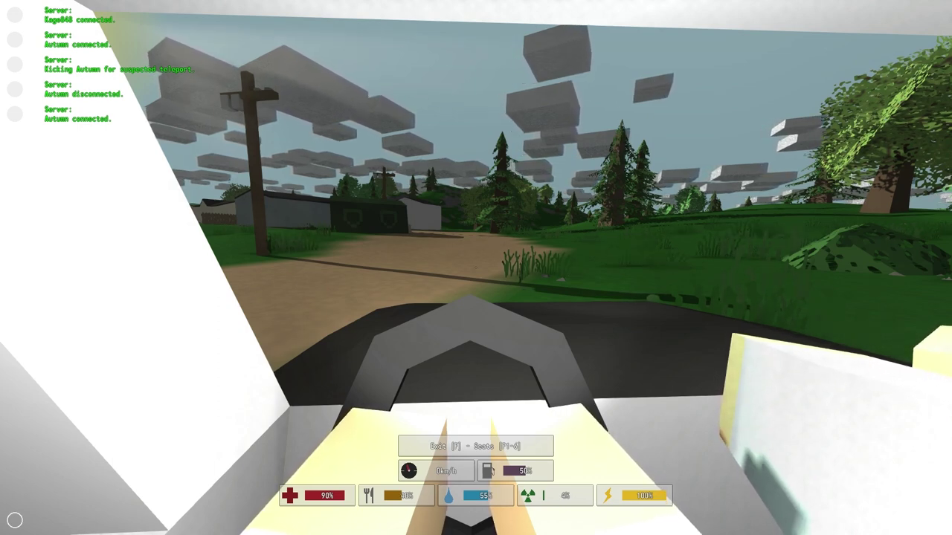
# Drive the car down the dirt road to the airport and step out
pyautogui.press('w')
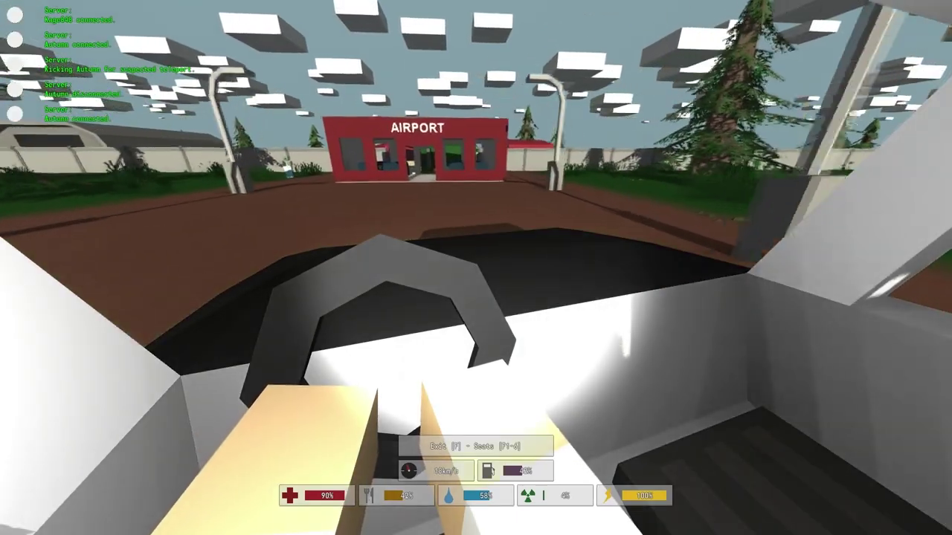
pyautogui.press('f')
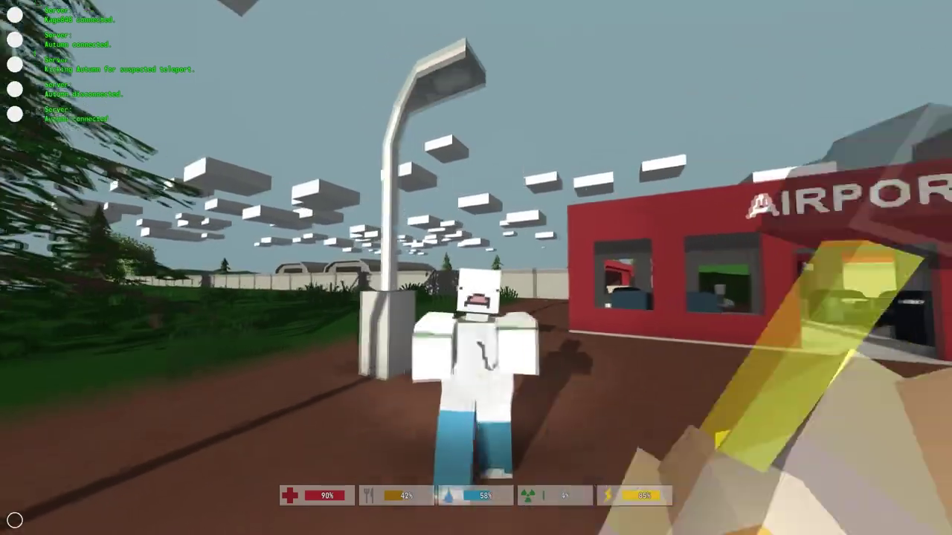
# Hammer the zombie by the terminal to death and grab the bullets from the table
pyautogui.click(476, 268)
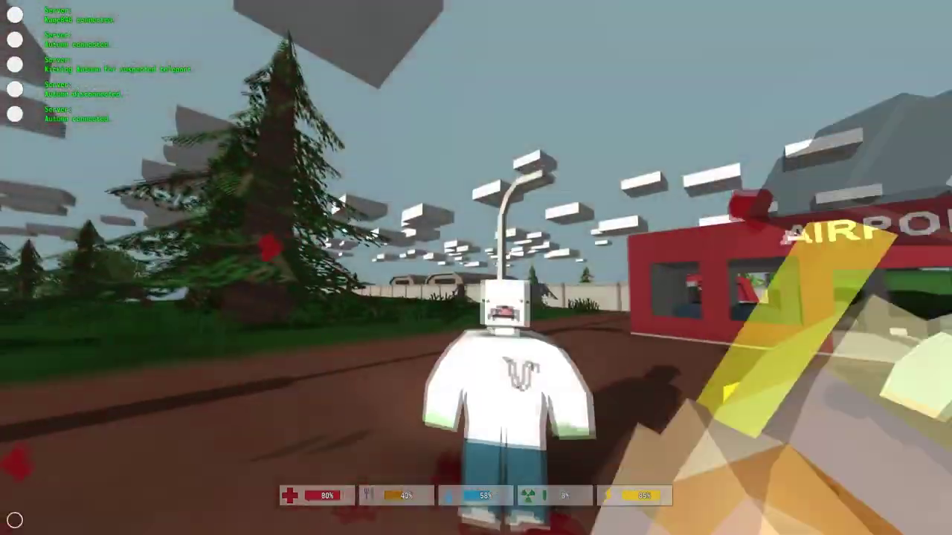
pyautogui.click(476, 268)
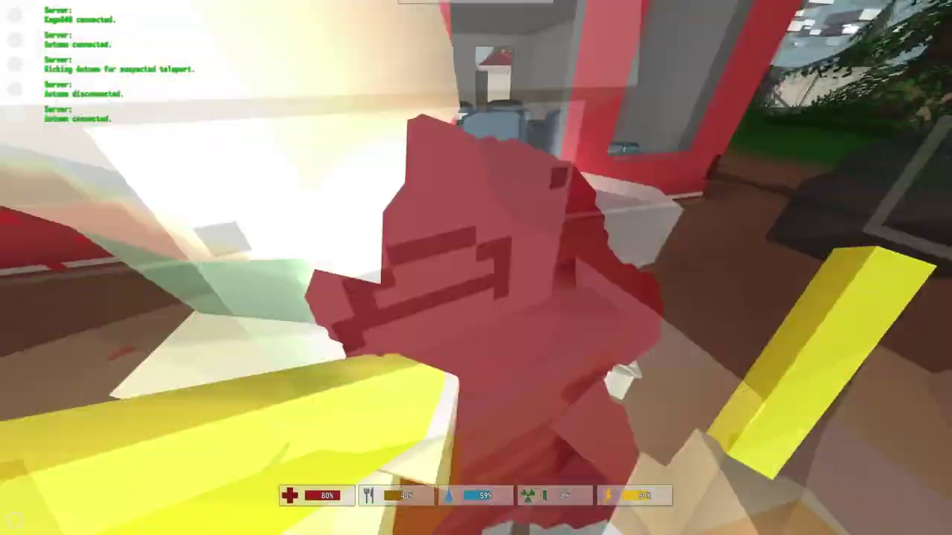
pyautogui.click(475, 267)
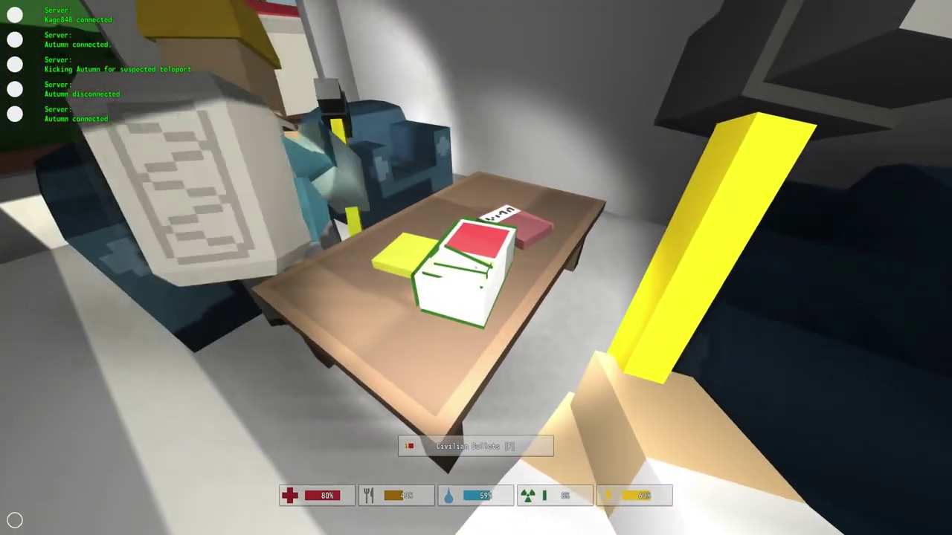
pyautogui.press('f')
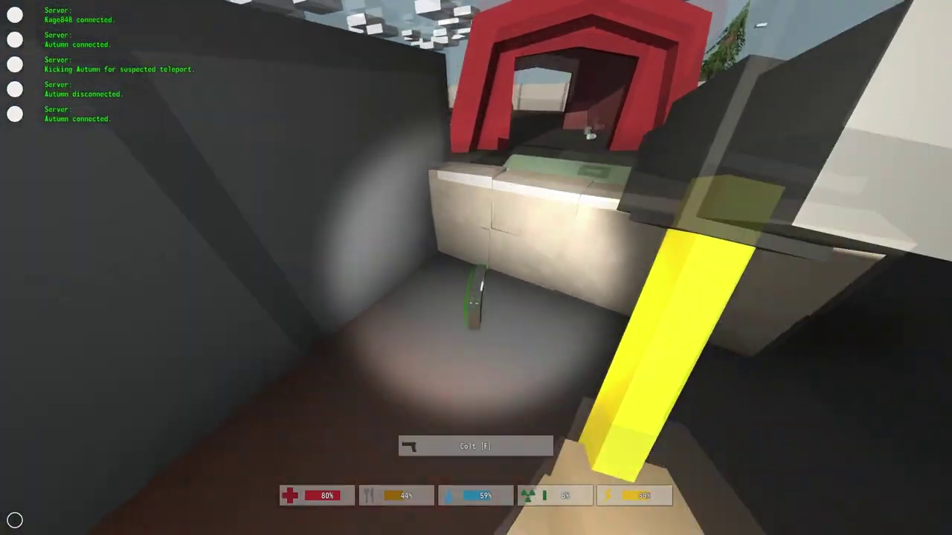
pyautogui.press('Tab')
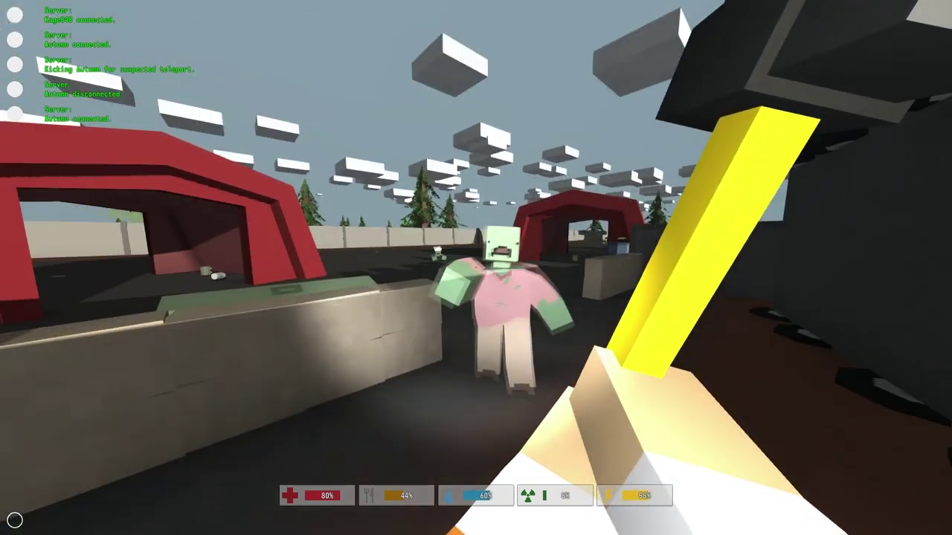
# Kill the zombies by the hangar and red tent with the hammer, then equip the pistol
pyautogui.click(476, 268)
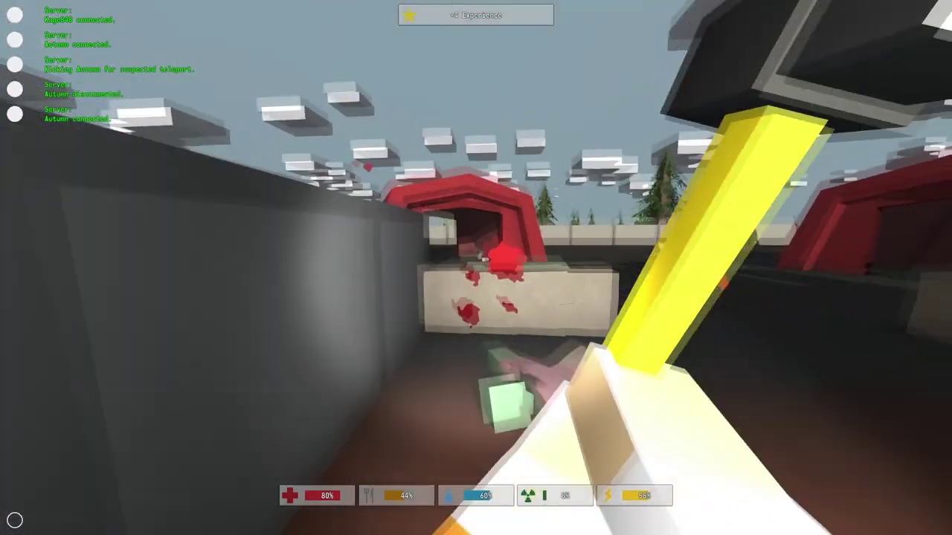
pyautogui.press('Tab')
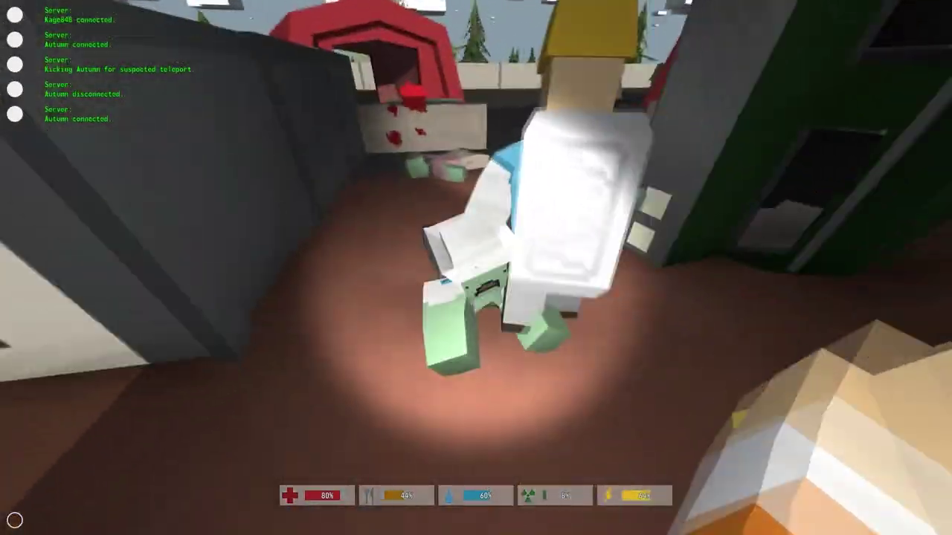
pyautogui.click(476, 267)
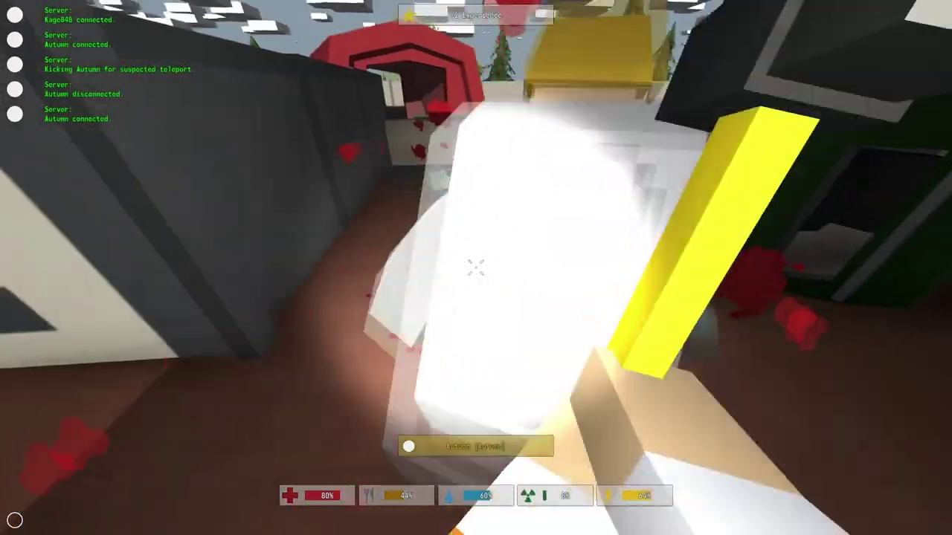
pyautogui.press('w')
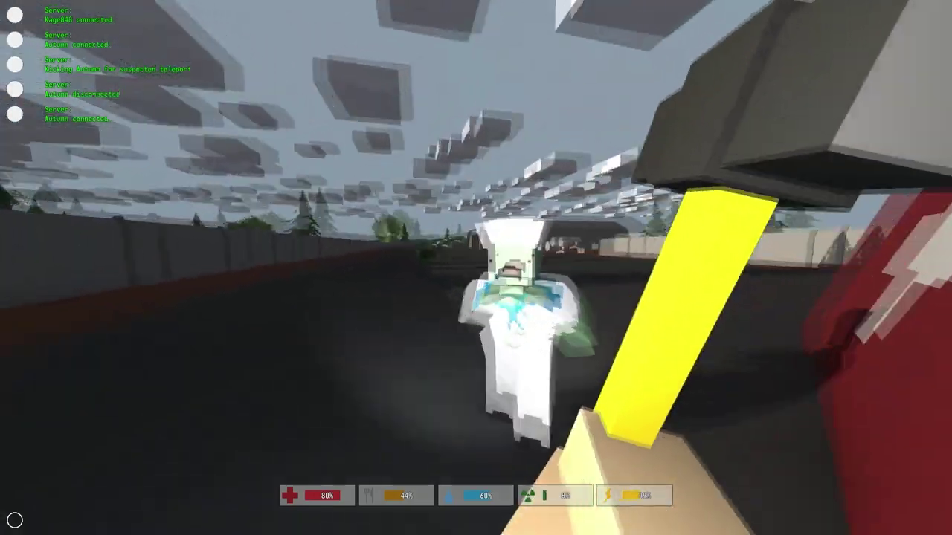
pyautogui.click(476, 268)
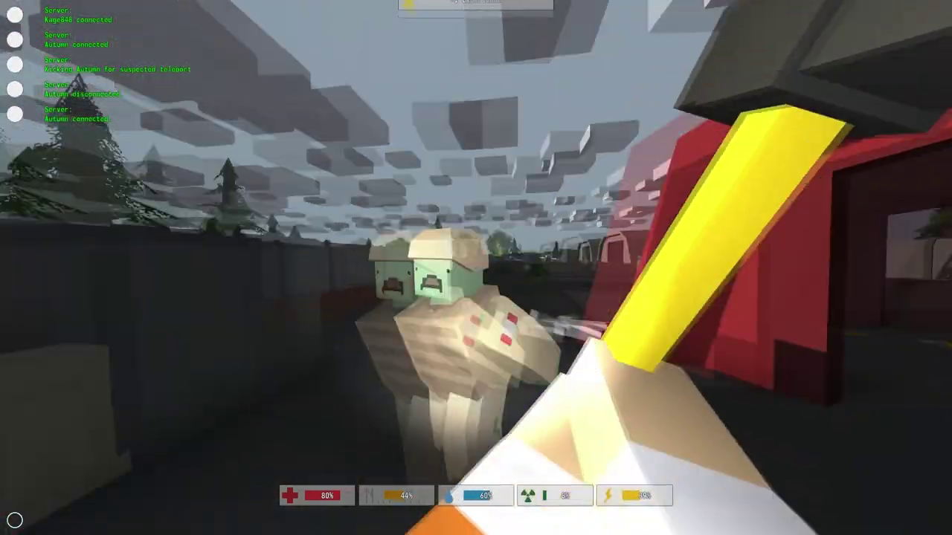
pyautogui.click(476, 268)
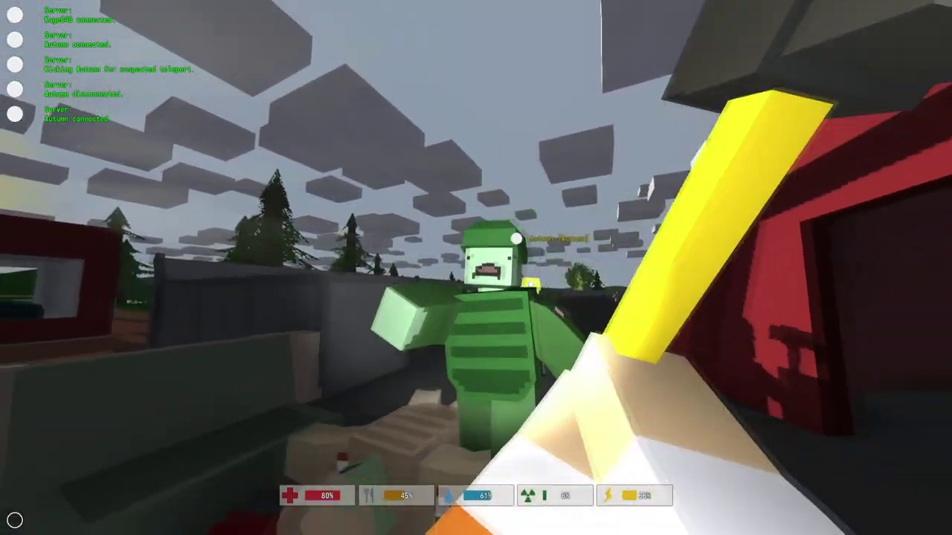
pyautogui.click(476, 268)
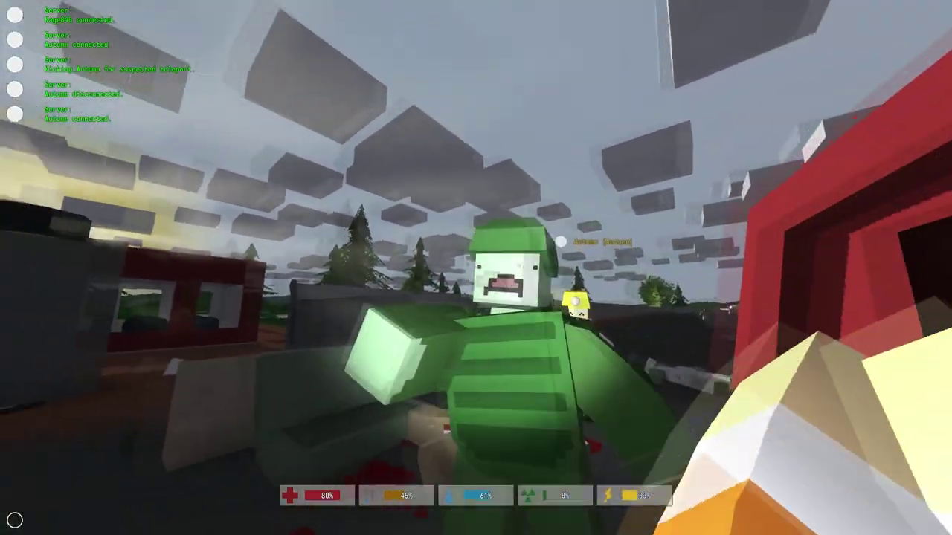
pyautogui.press('w')
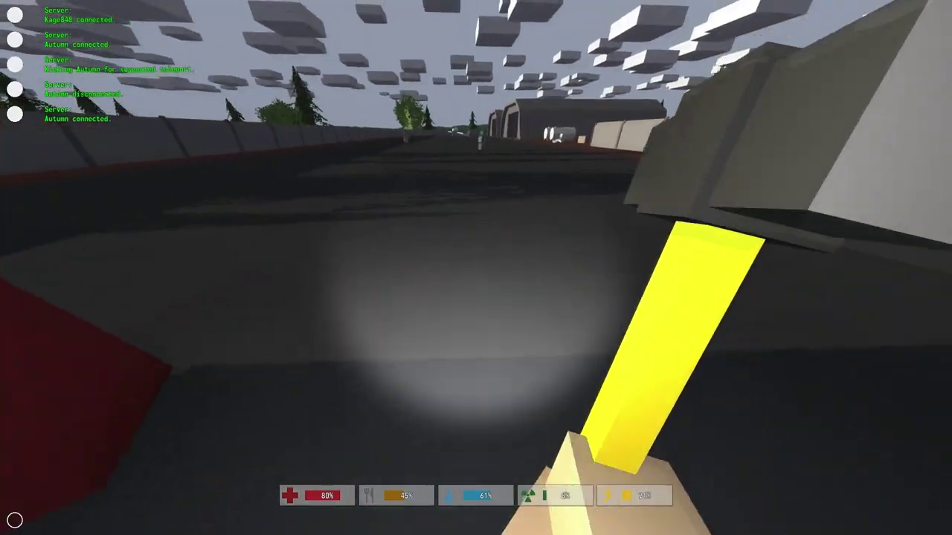
pyautogui.press('2')
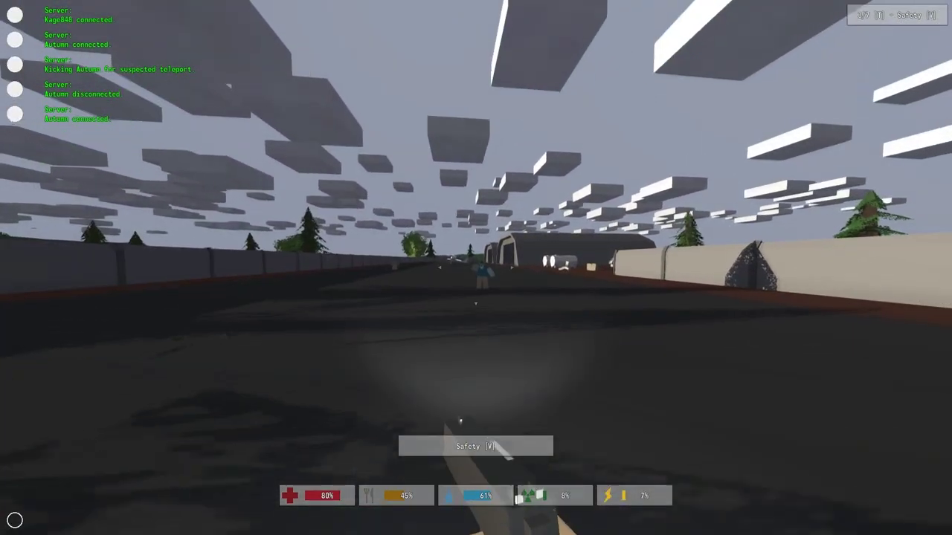
# Aim the pistol in semi-automatic mode and shoot the zombie on the airfield
pyautogui.rightClick(476, 268)
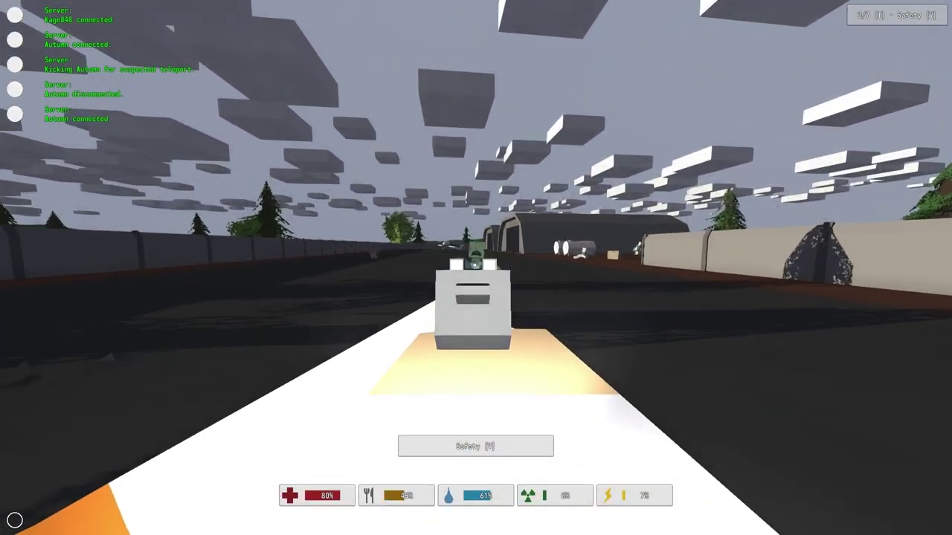
pyautogui.press('v')
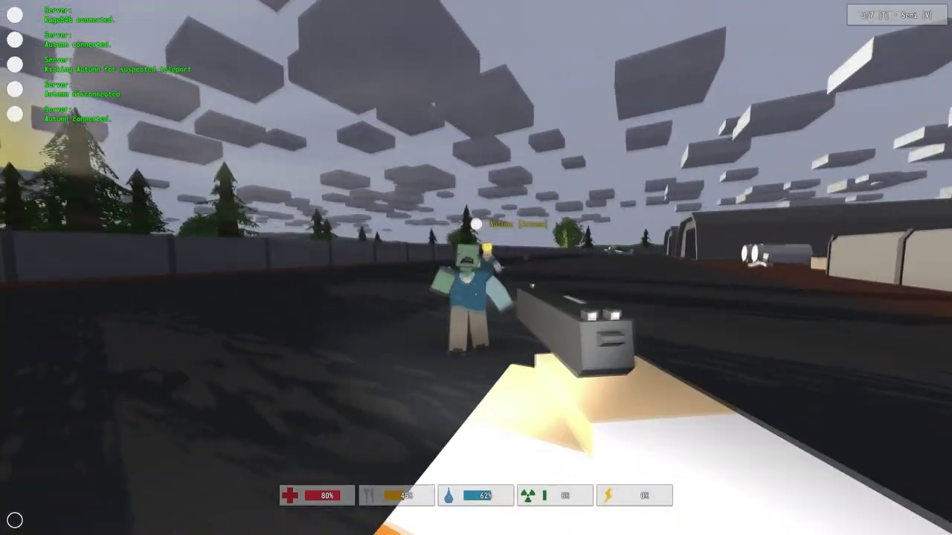
pyautogui.click(476, 268)
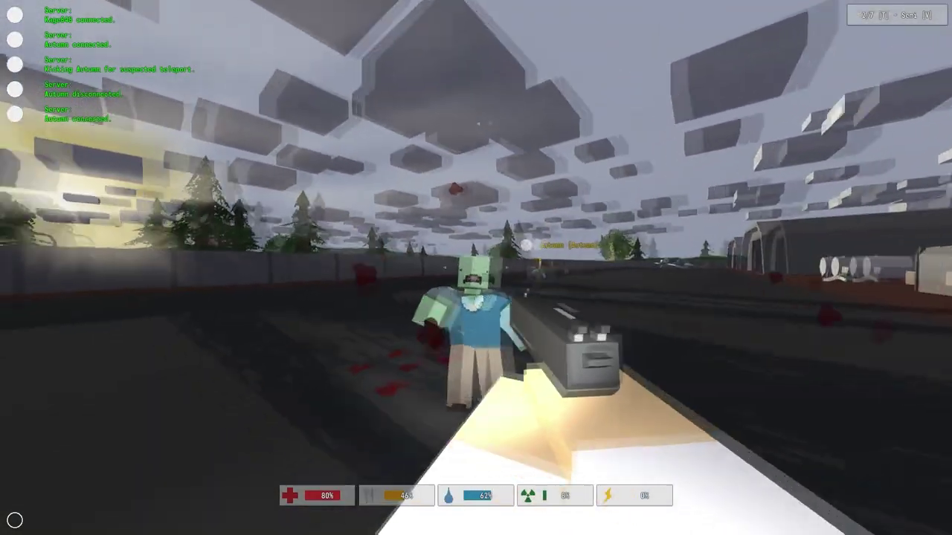
pyautogui.click(476, 268)
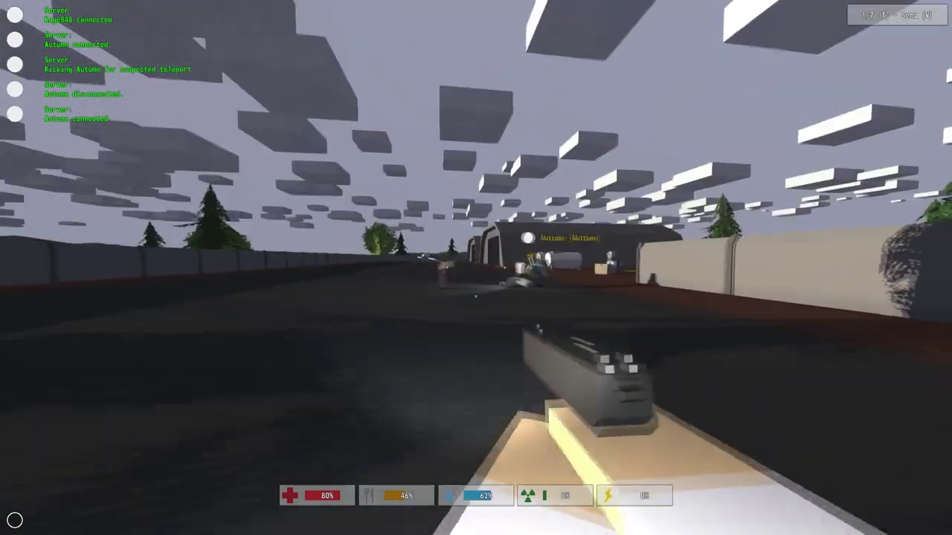
pyautogui.rightClick(476, 268)
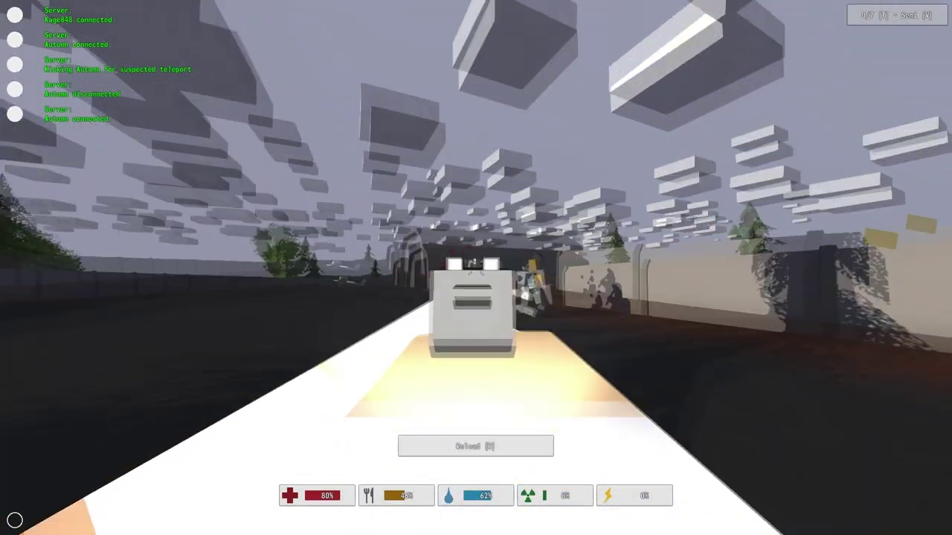
pyautogui.rightClick(476, 267)
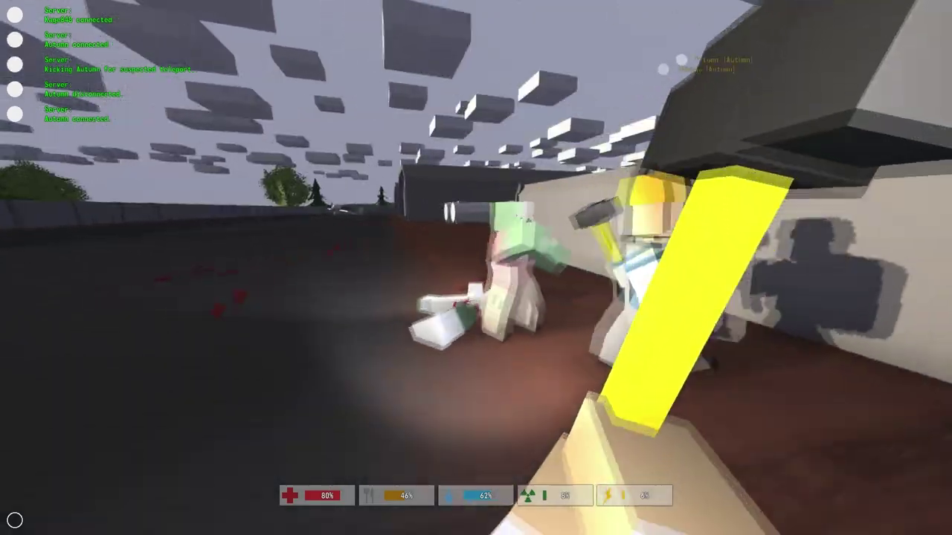
# Melee the two nearby zombies until both are dead
pyautogui.click(476, 267)
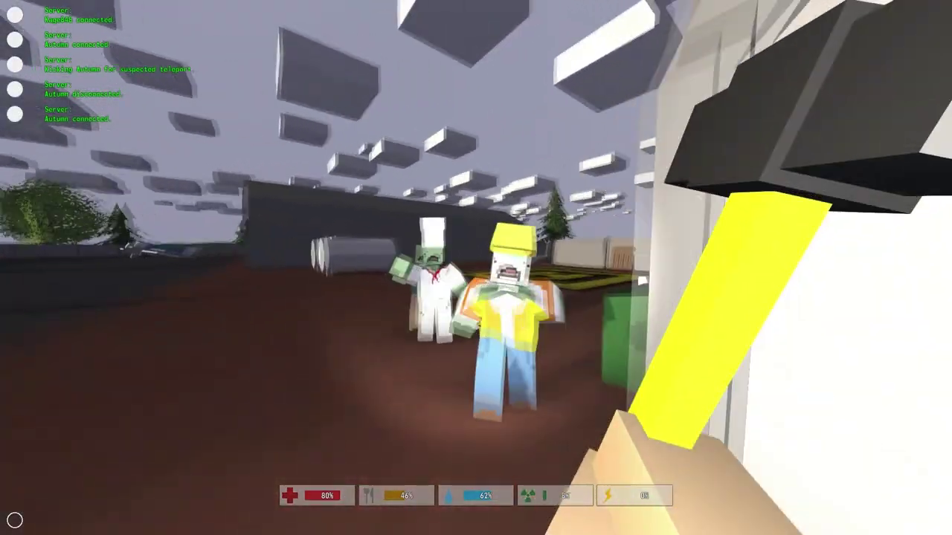
pyautogui.click(476, 267)
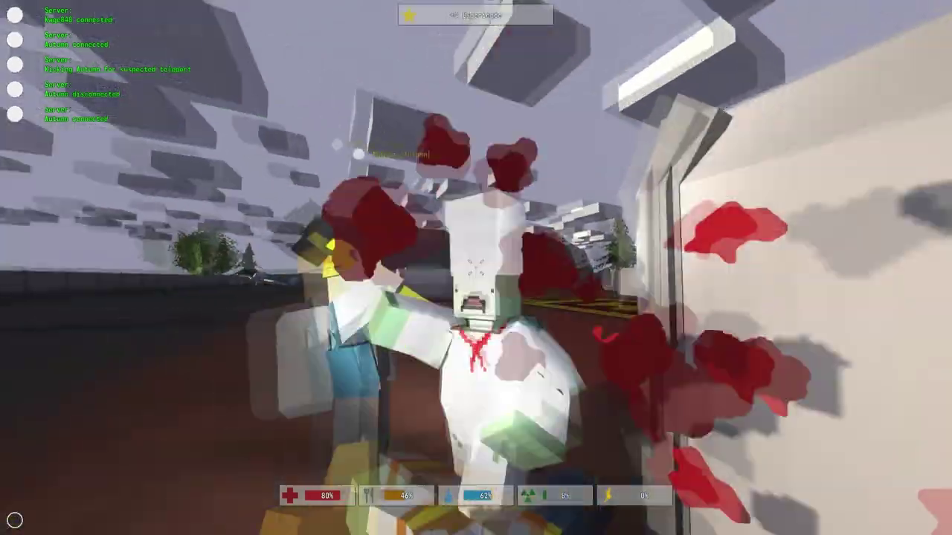
pyautogui.click(476, 267)
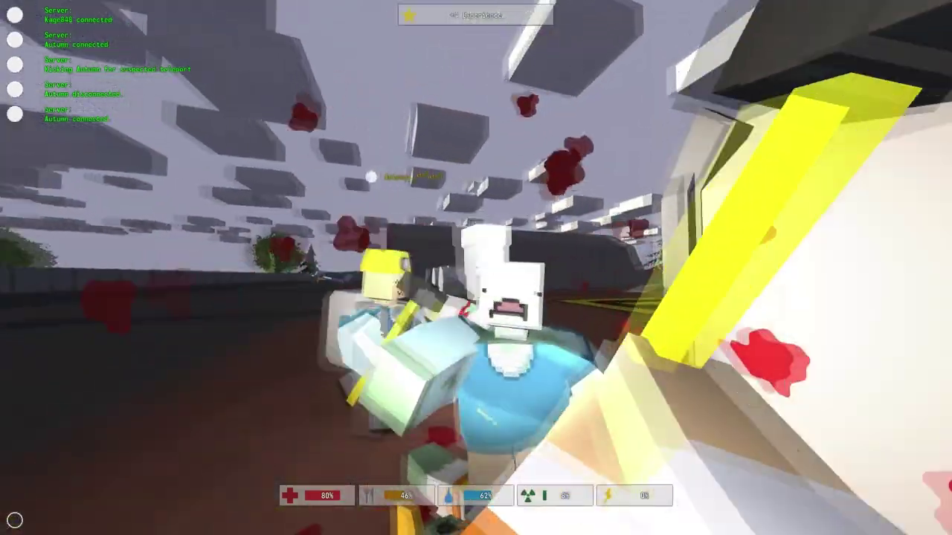
pyautogui.click(476, 268)
pyautogui.click(476, 268)
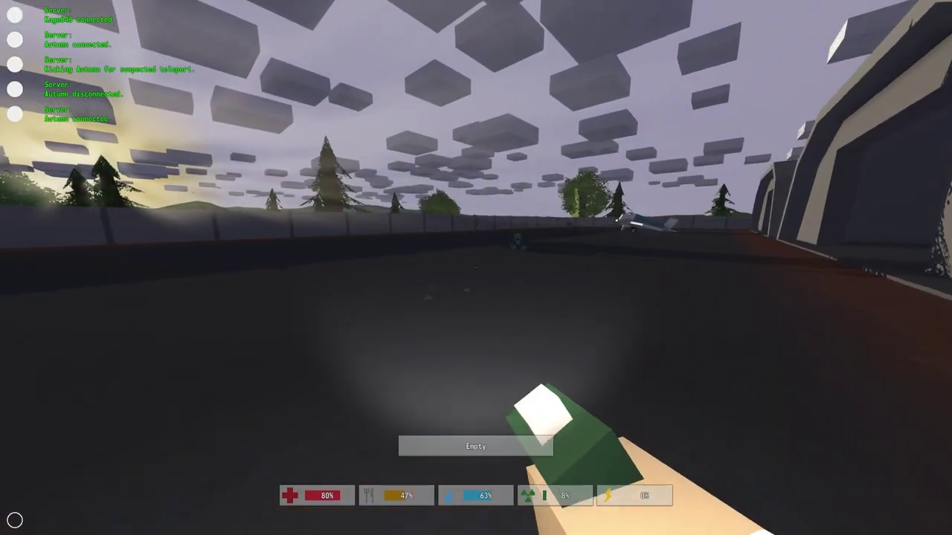
# Finish the approaching zombies with the hammer, walk into the dark hangar, and bring up the Travelpack
pyautogui.press('2')
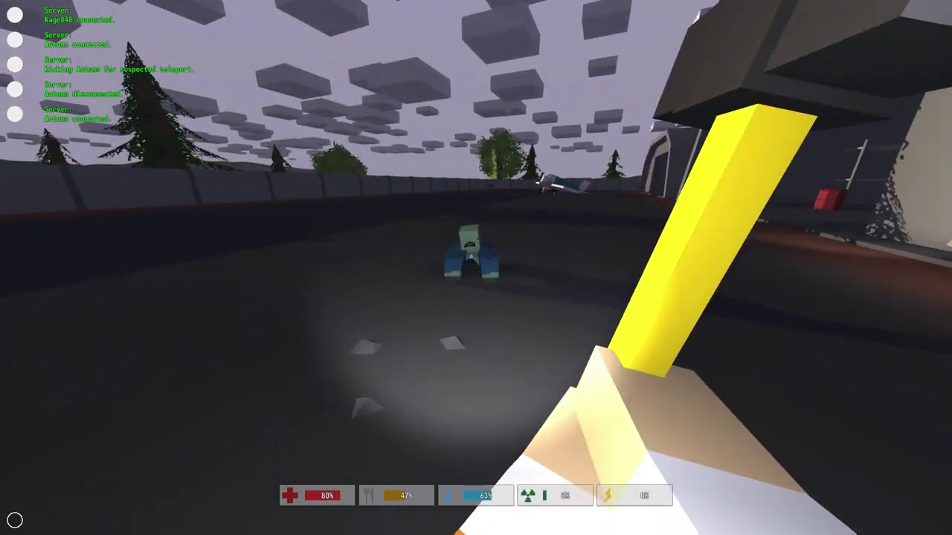
pyautogui.click(476, 268)
pyautogui.click(476, 268)
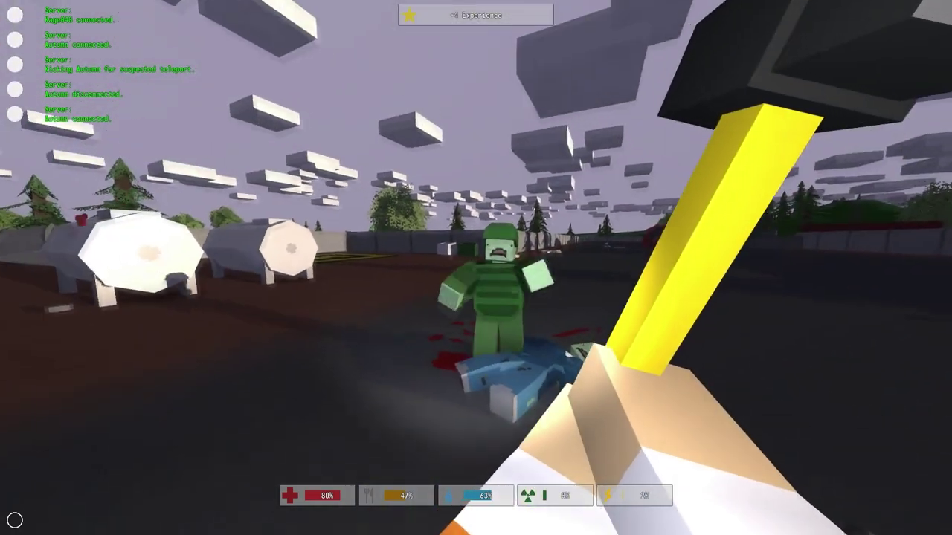
pyautogui.click(475, 268)
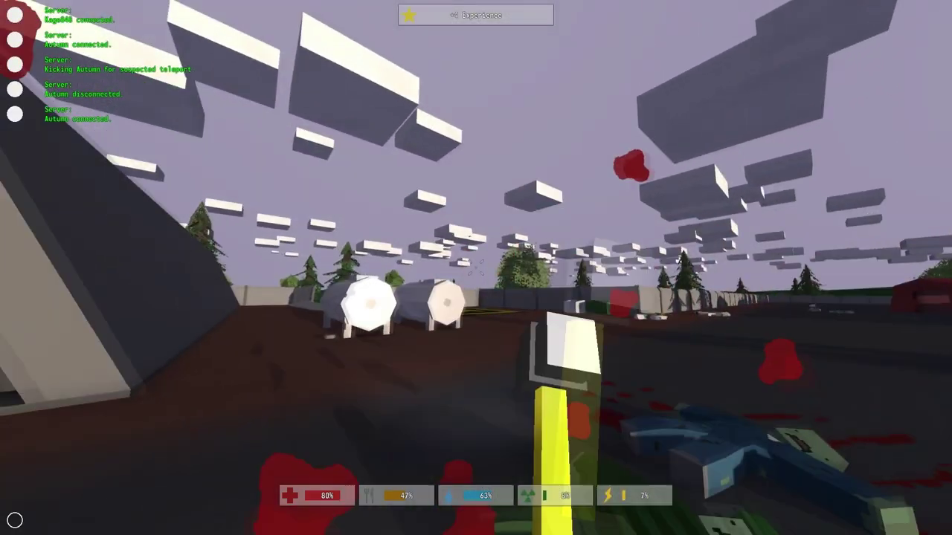
pyautogui.press('w')
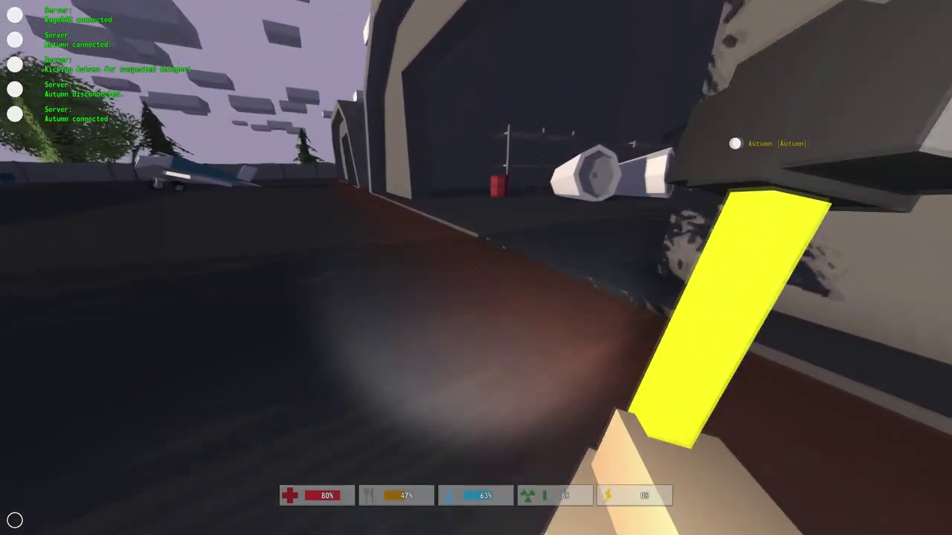
pyautogui.press('w')
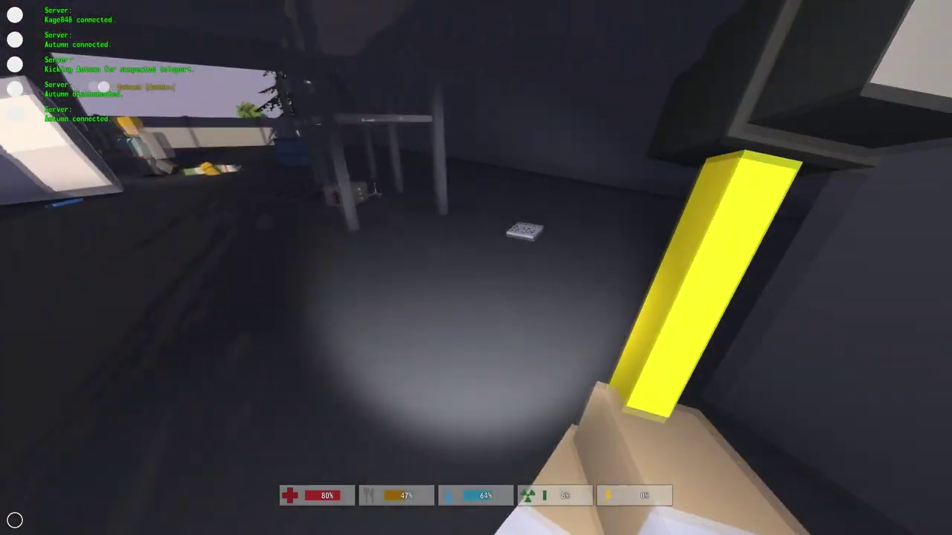
pyautogui.press('Tab')
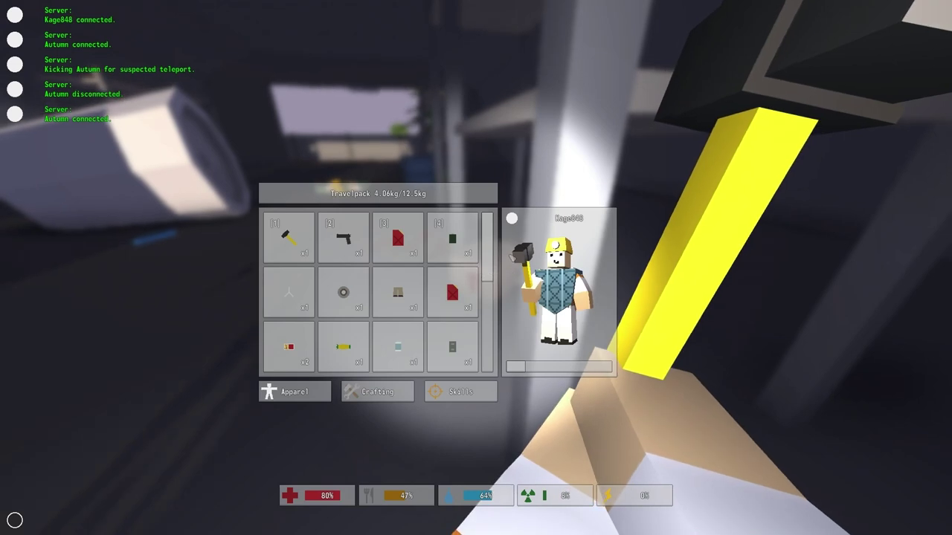
# Glance at the crafting recipes, then pick up two floor items near the box
pyautogui.click(400, 391)
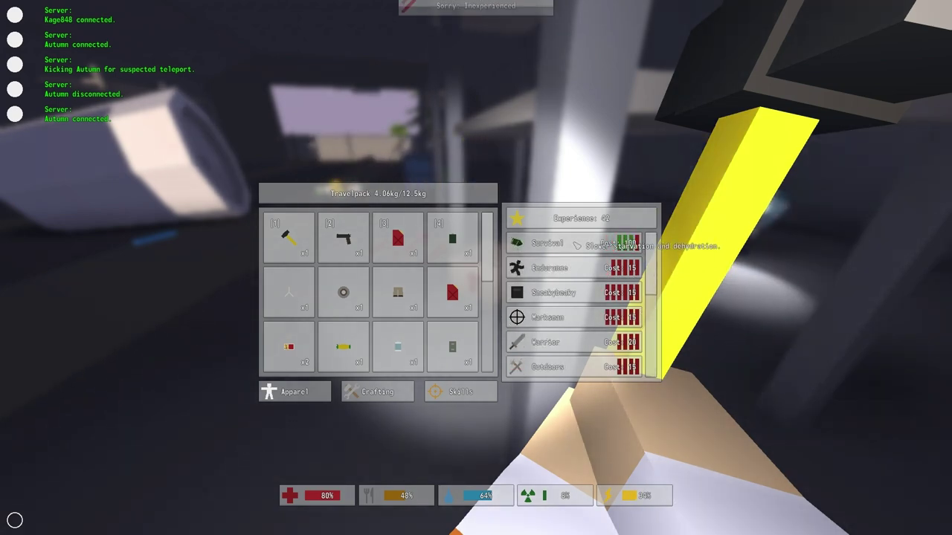
pyautogui.press('Tab')
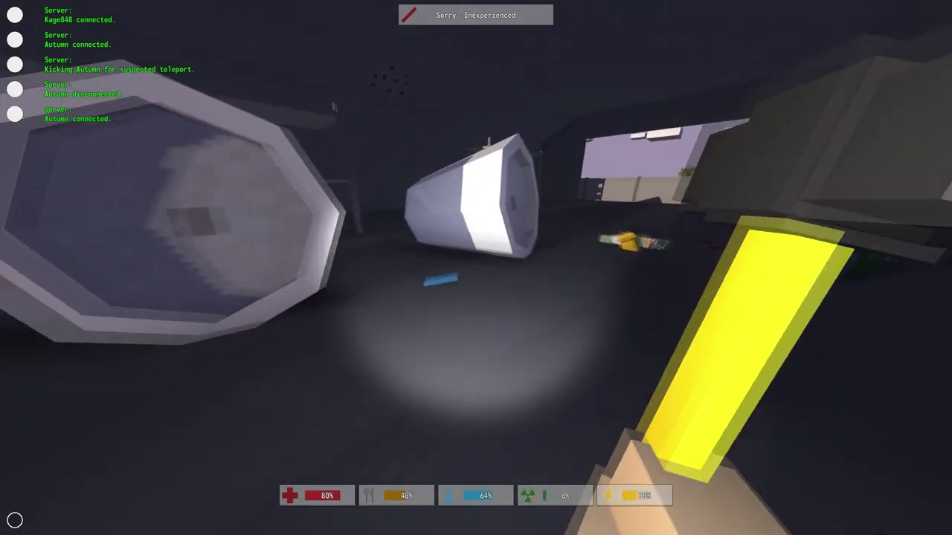
pyautogui.press('f')
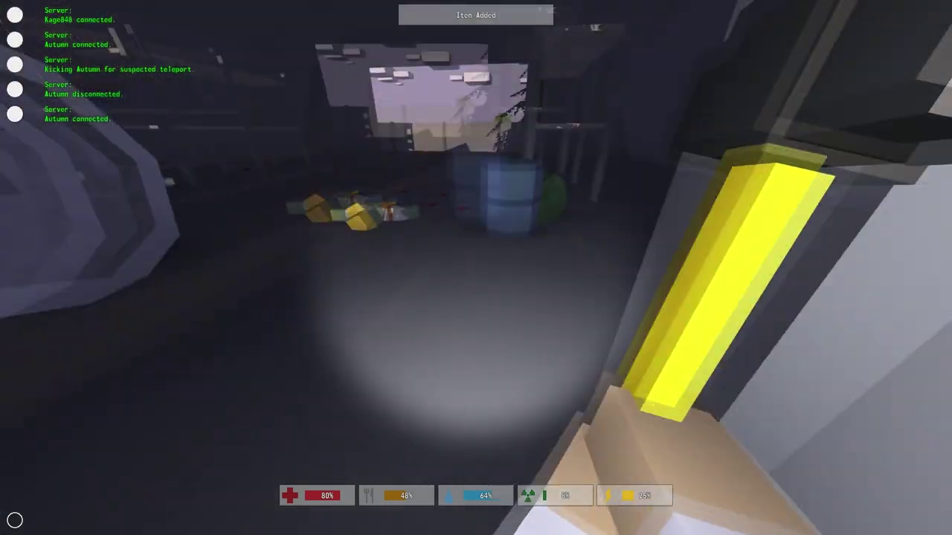
pyautogui.press('w')
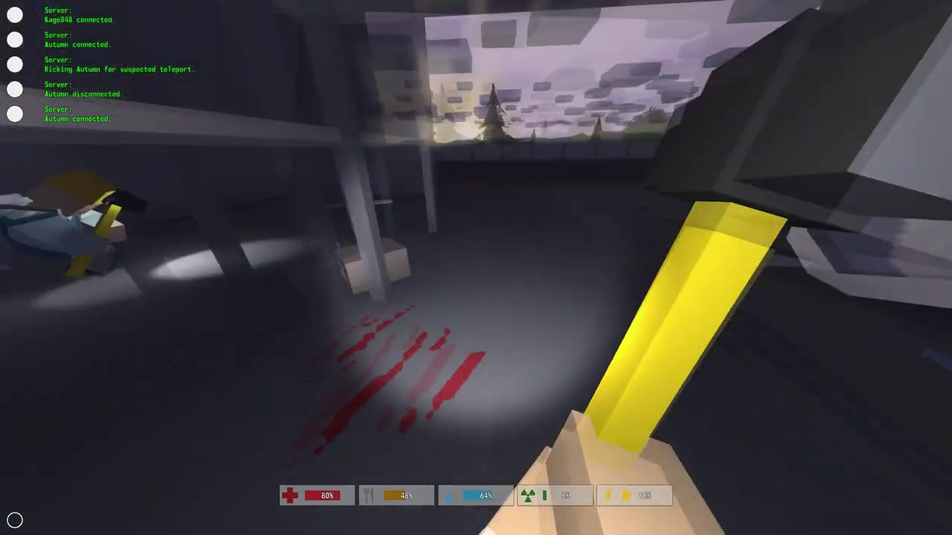
pyautogui.press('f')
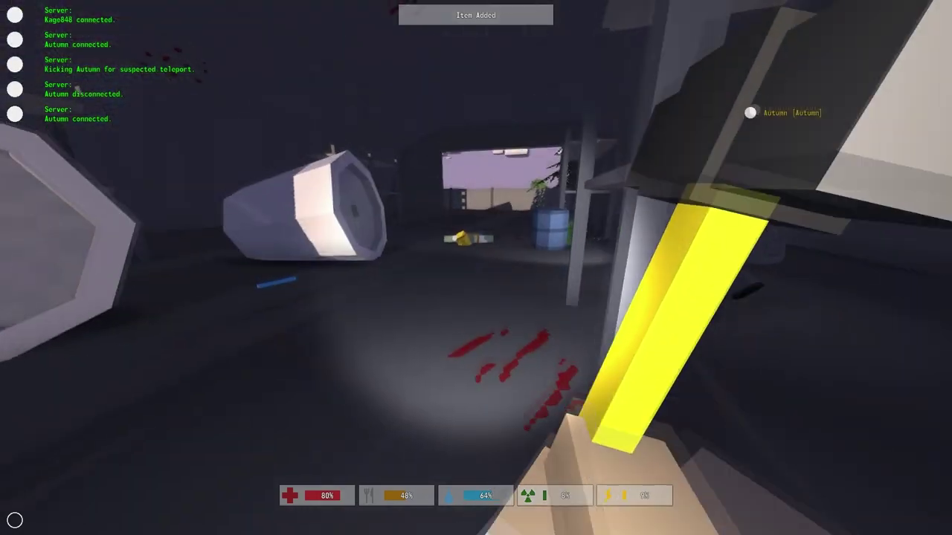
# Grab the item by the shelf and the Moldy Bottled Water, then bring up the backpack
pyautogui.press('w')
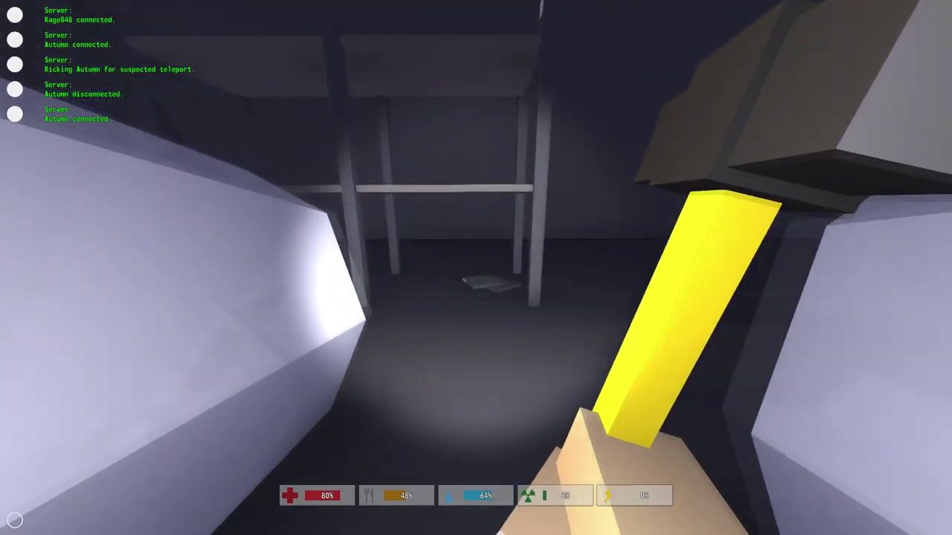
pyautogui.press('f')
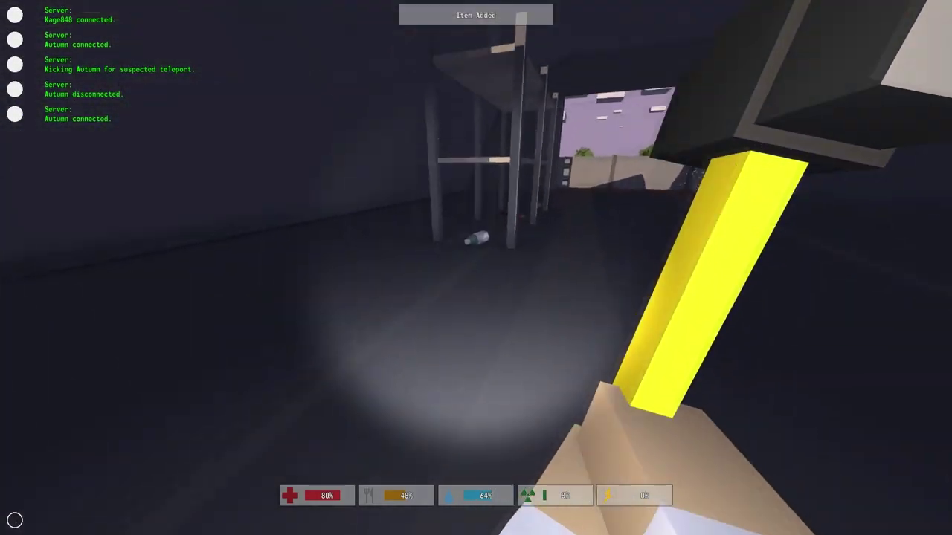
pyautogui.press('w')
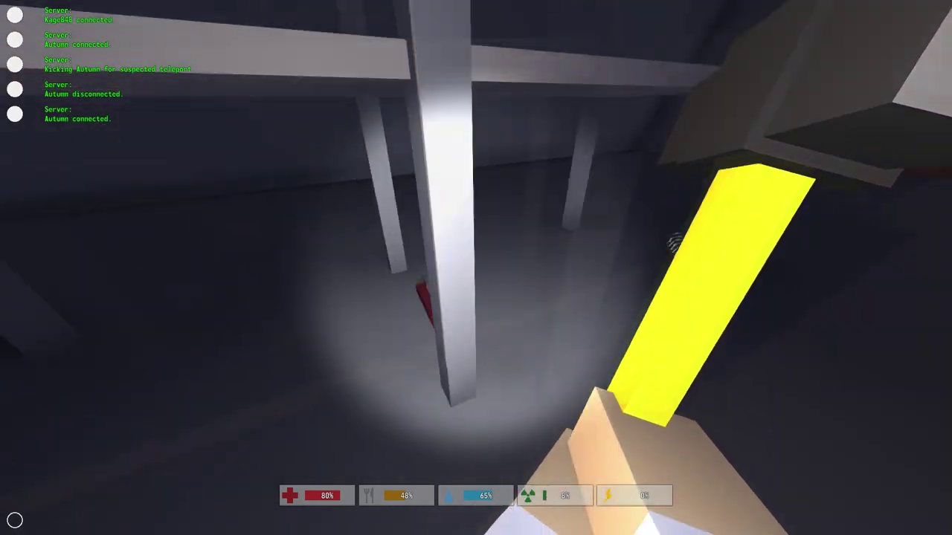
pyautogui.press('f')
pyautogui.press('g')
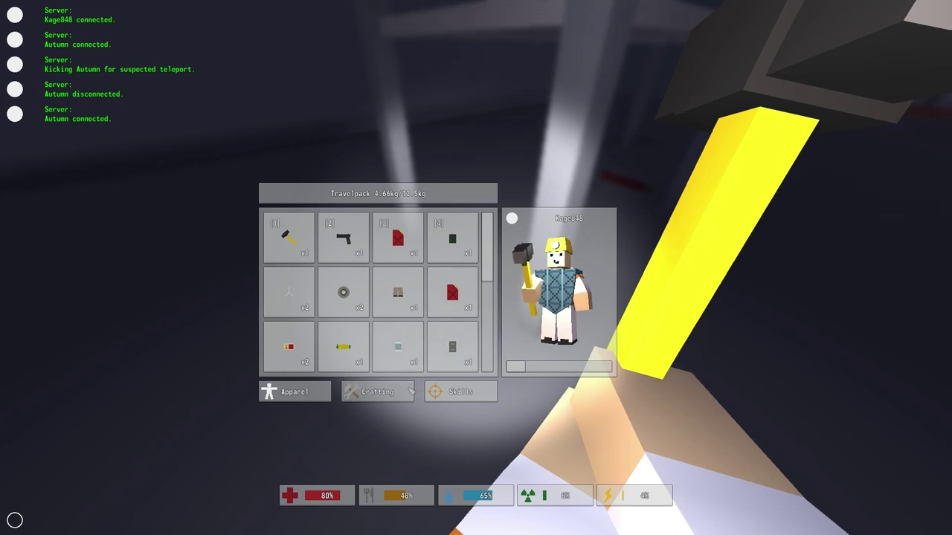
# Check the crafting options, then pick up the spring from the floor near the table
pyautogui.click(411, 392)
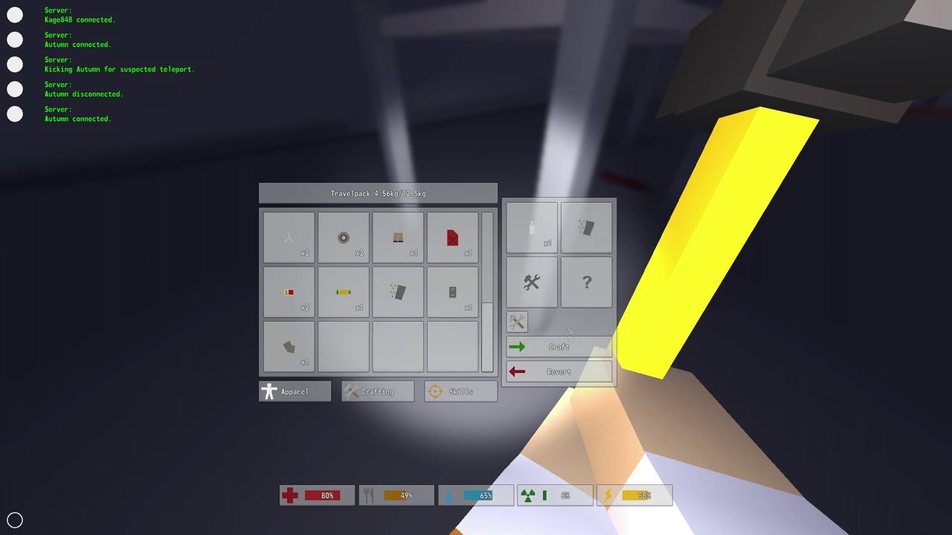
pyautogui.press('Tab')
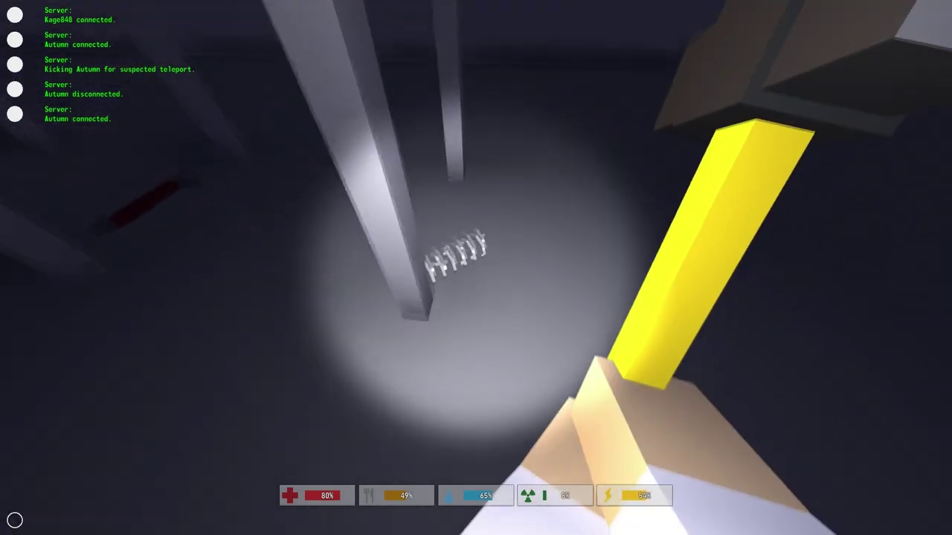
pyautogui.press('f')
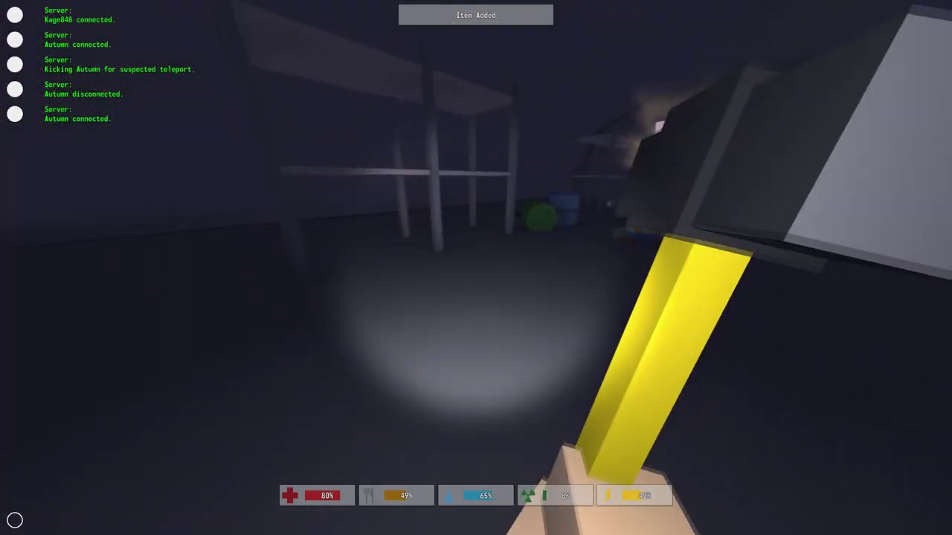
pyautogui.press('w')
pyautogui.press('w')
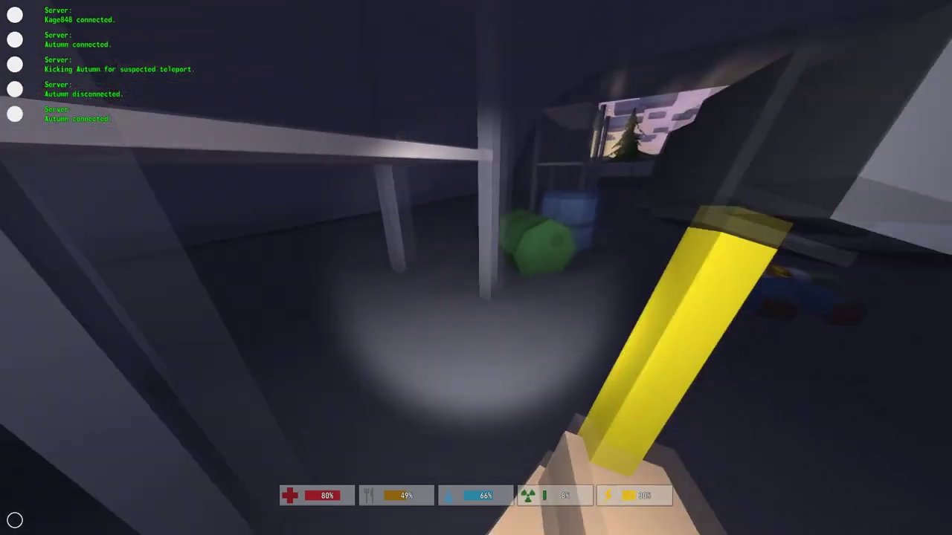
# Walk down the corridor into the dark building and pick up the red item
pyautogui.press('w')
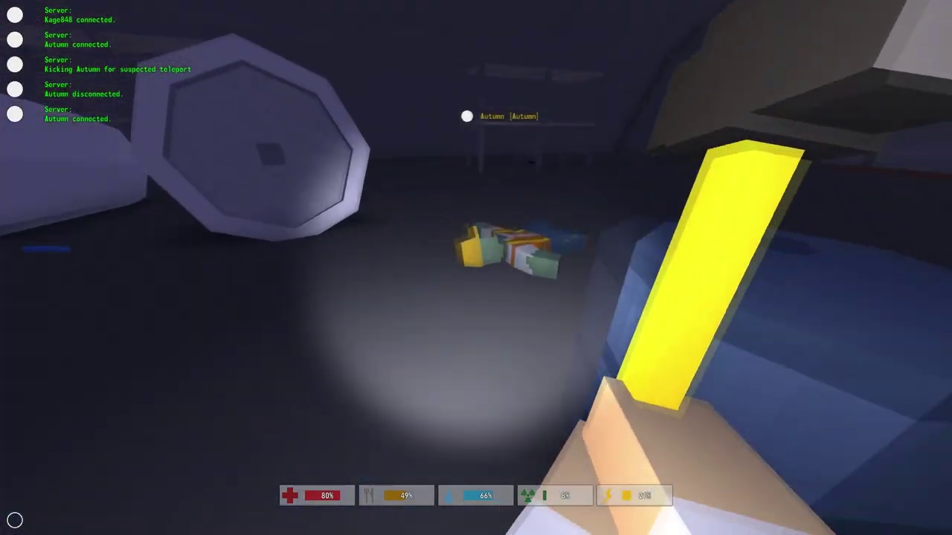
pyautogui.press('w')
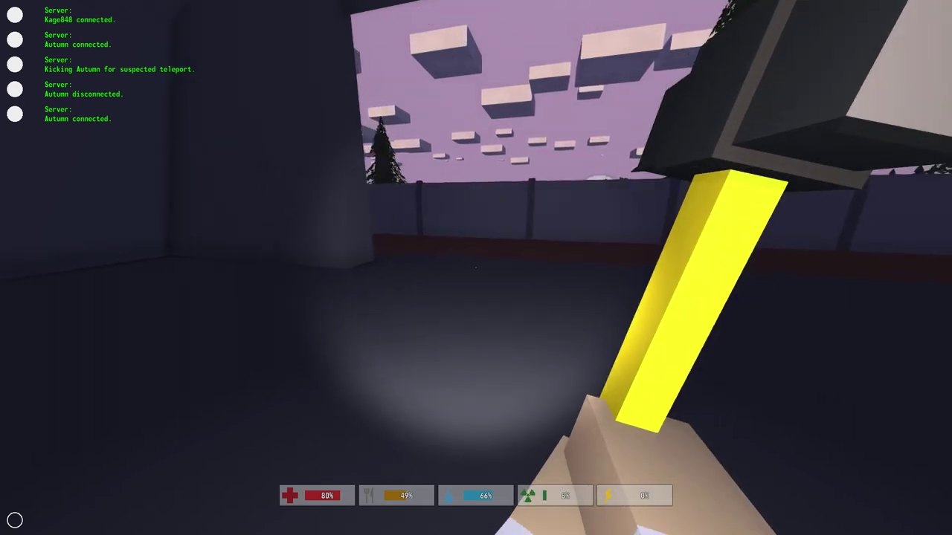
pyautogui.press('w')
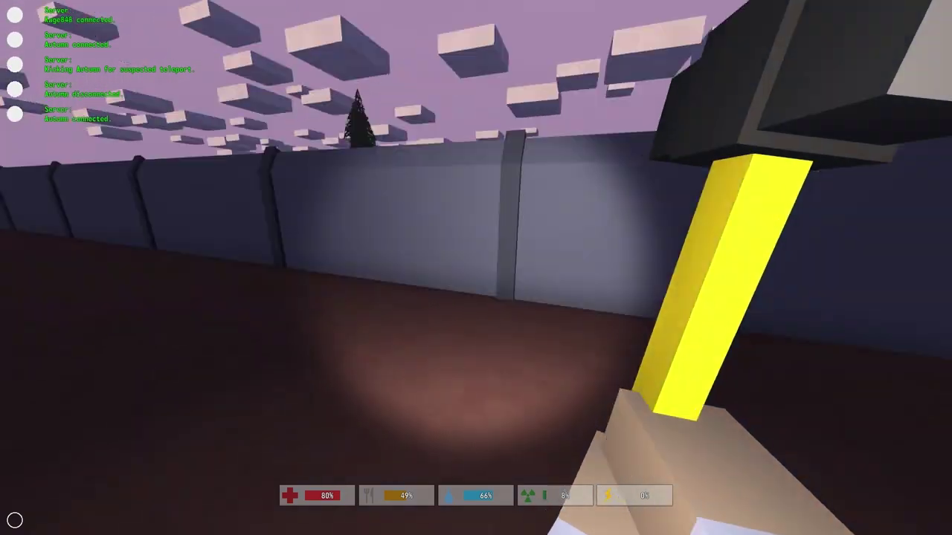
pyautogui.press('w')
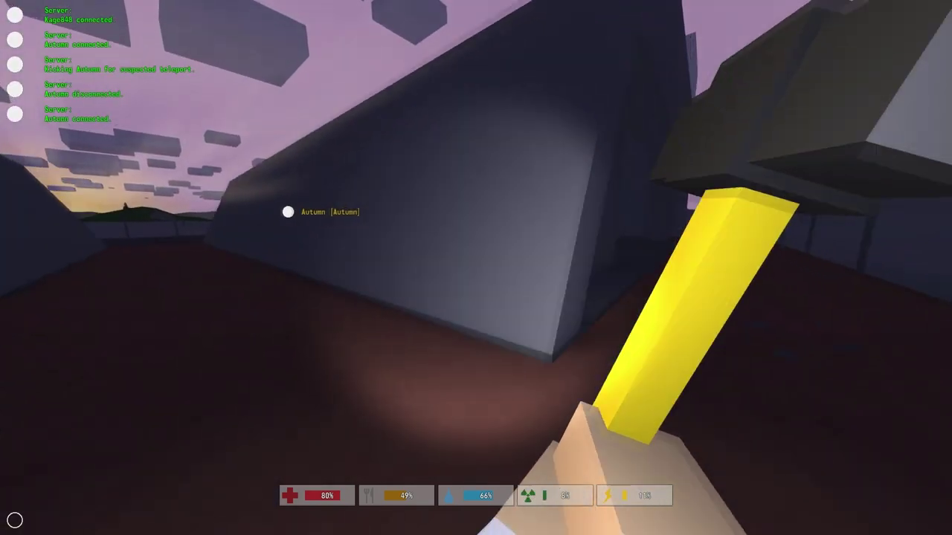
pyautogui.press('w')
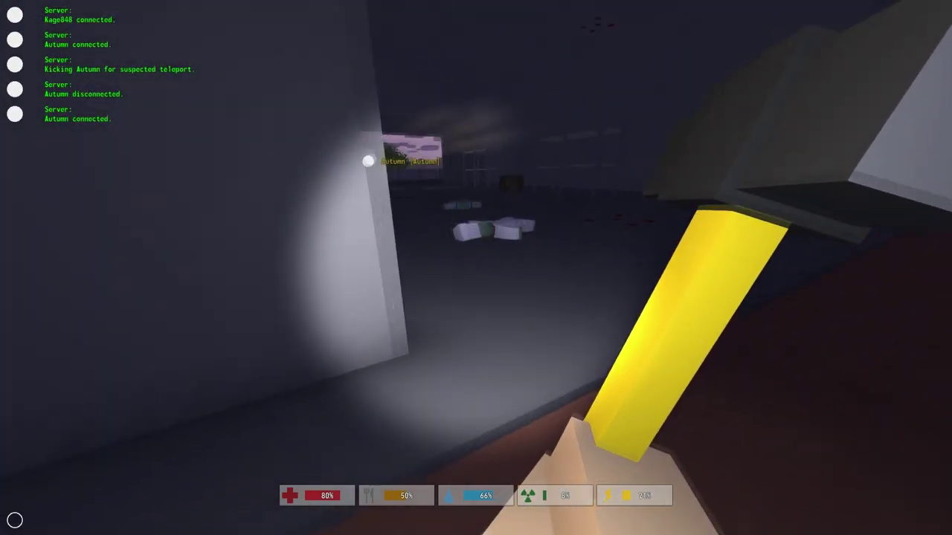
pyautogui.press('w')
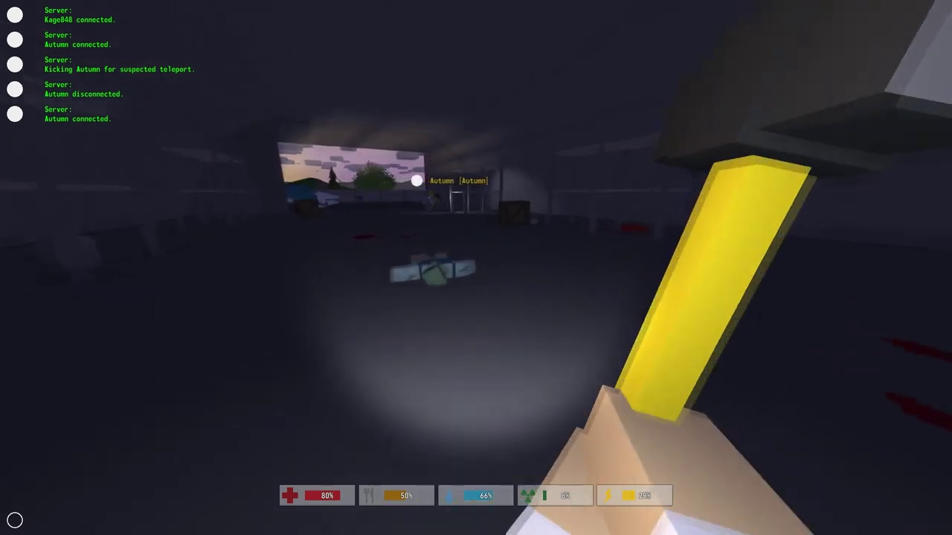
pyautogui.press('w')
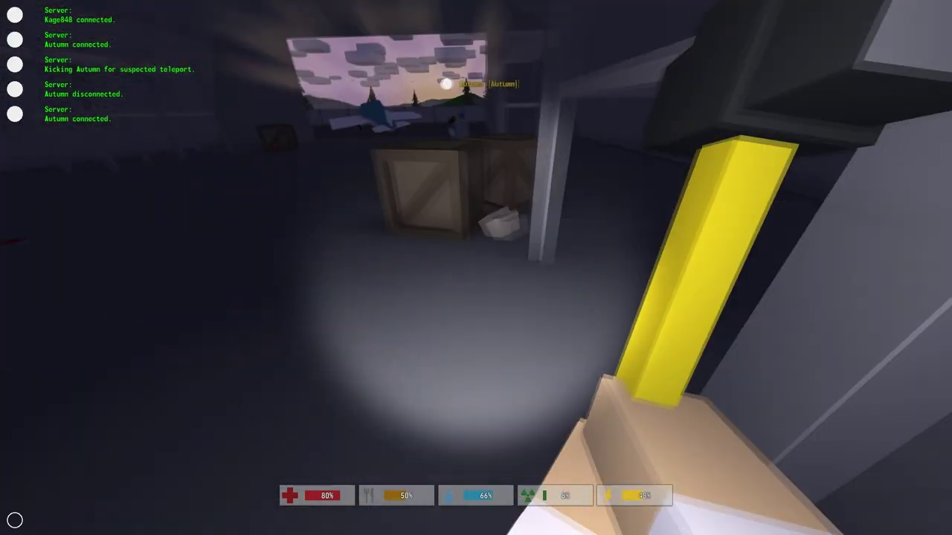
pyautogui.press('f')
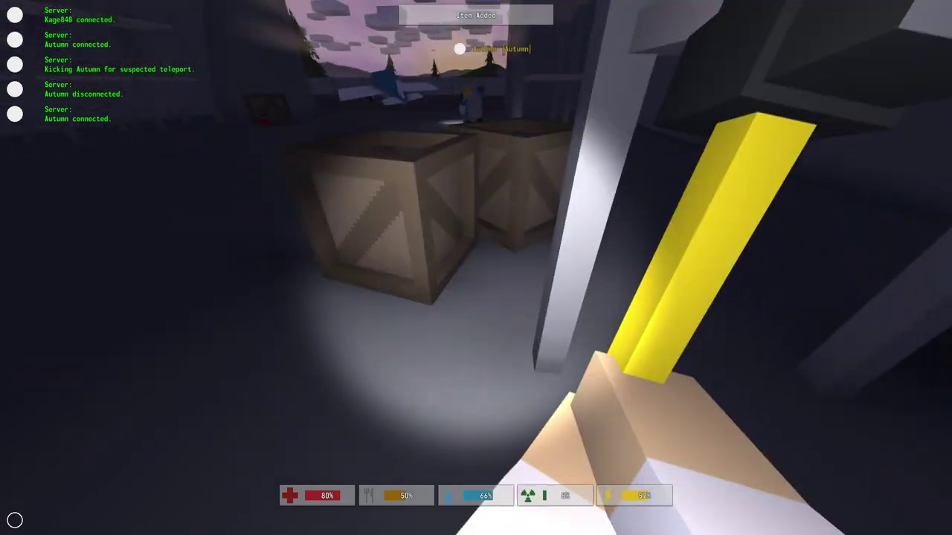
# Try to take the log by the window, fail for lack of space, and check the backpack
pyautogui.press('w')
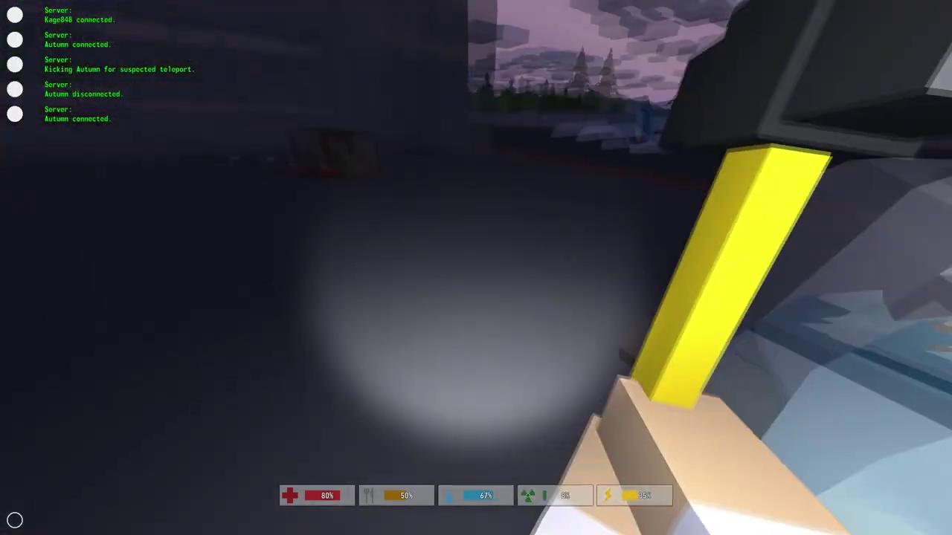
pyautogui.press('f')
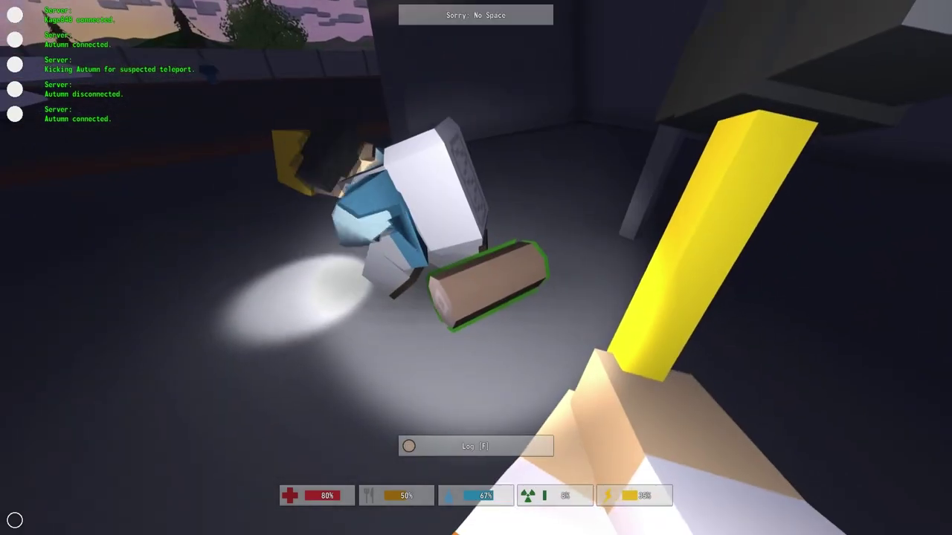
pyautogui.press('Tab')
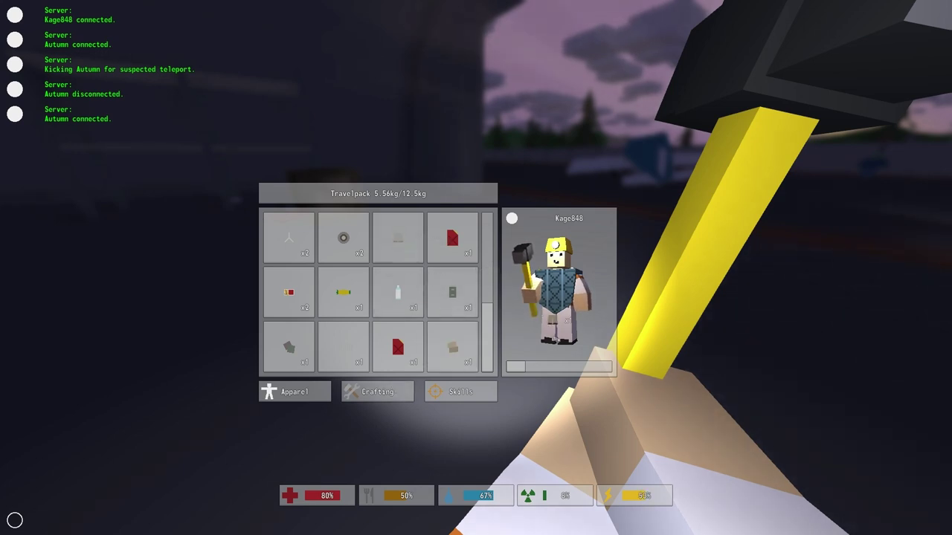
# Review the Crafting tab recipes available from the Travelpack contents
pyautogui.click(391, 390)
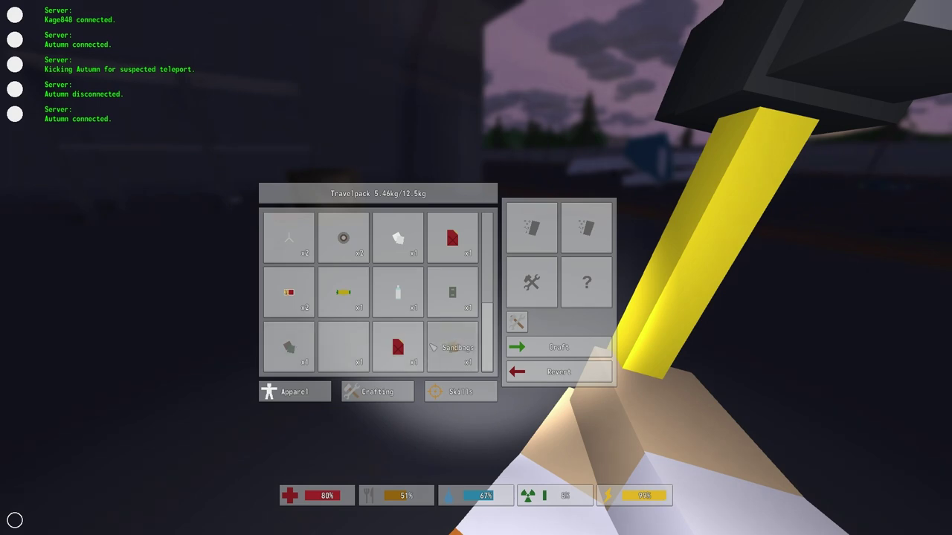
# Sprint past the plane toward the road, swinging the hammer, and catch up with Autumn
pyautogui.press('g')
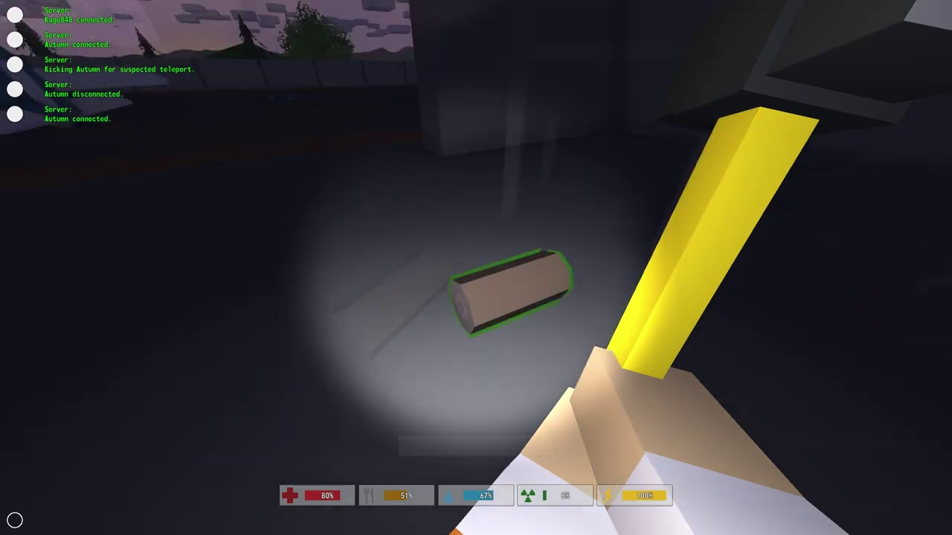
pyautogui.hotkey('shift', 'w')
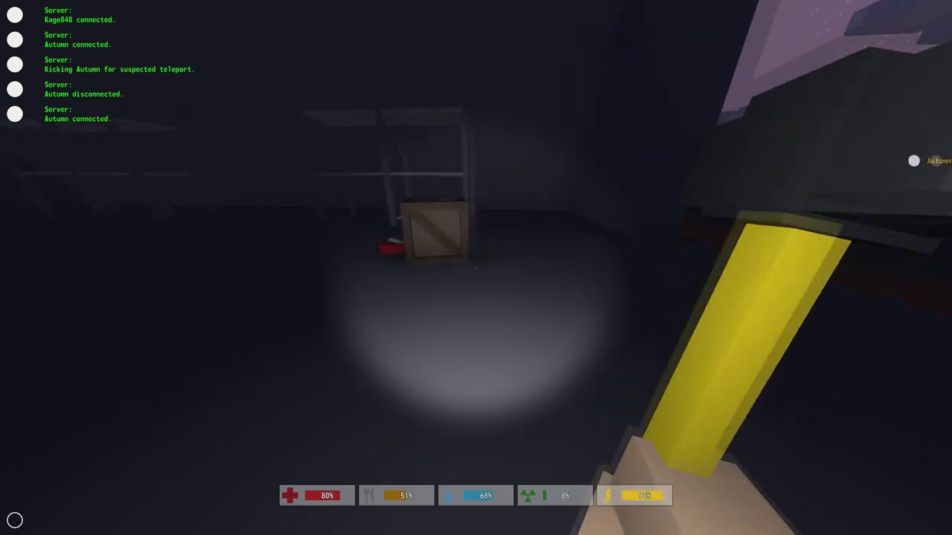
pyautogui.hotkey('shift', 'w')
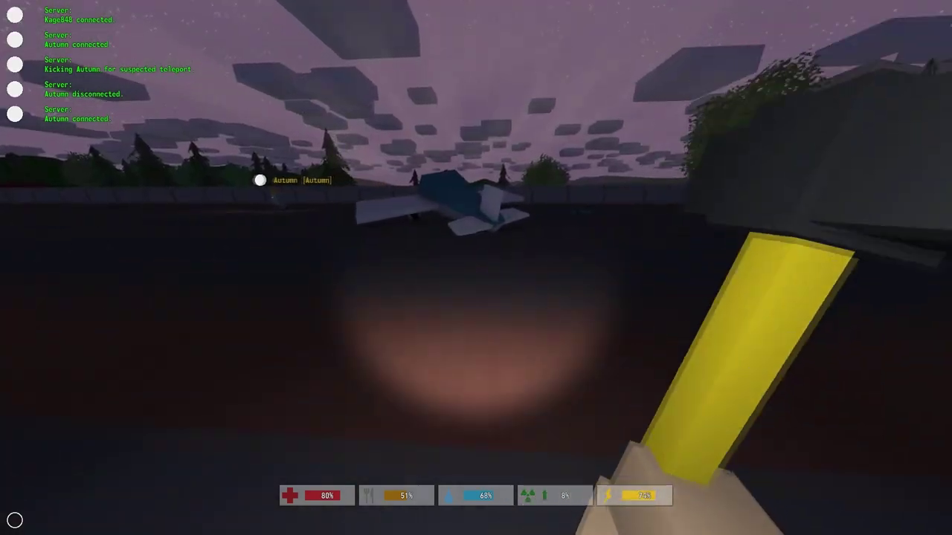
pyautogui.hotkey('shift', 'w')
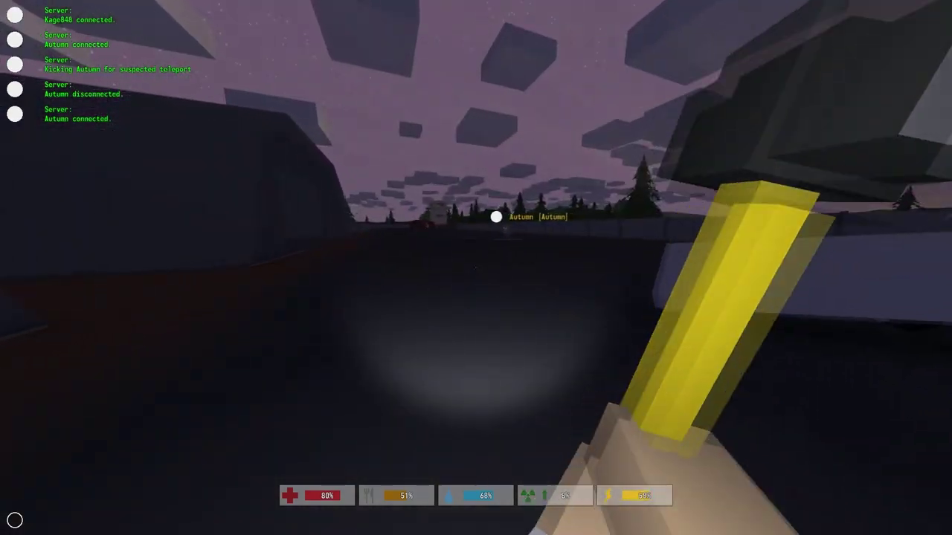
pyautogui.click(476, 268)
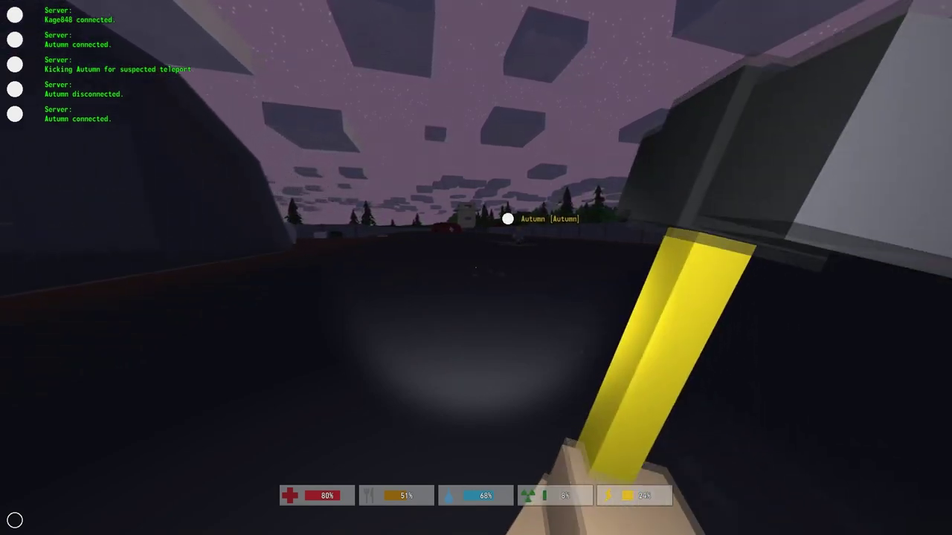
pyautogui.click(476, 267)
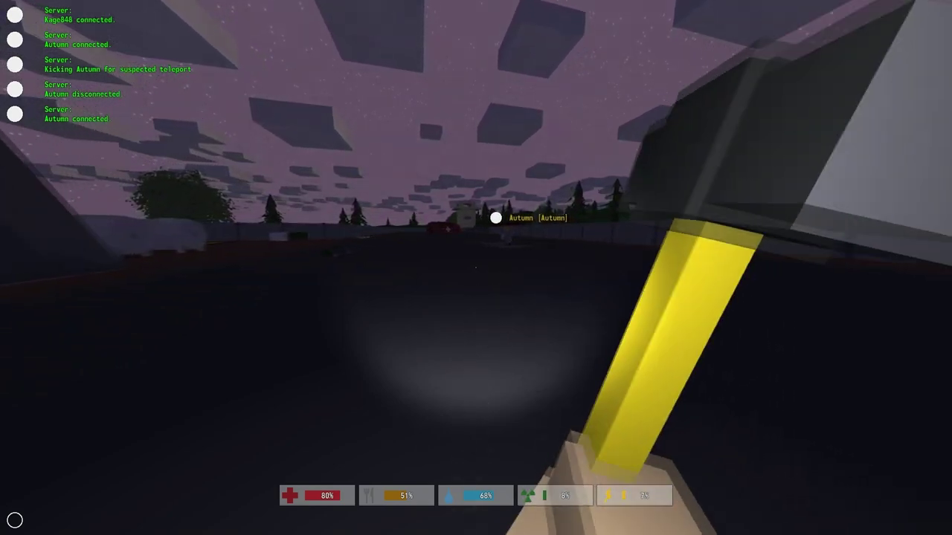
pyautogui.click(476, 268)
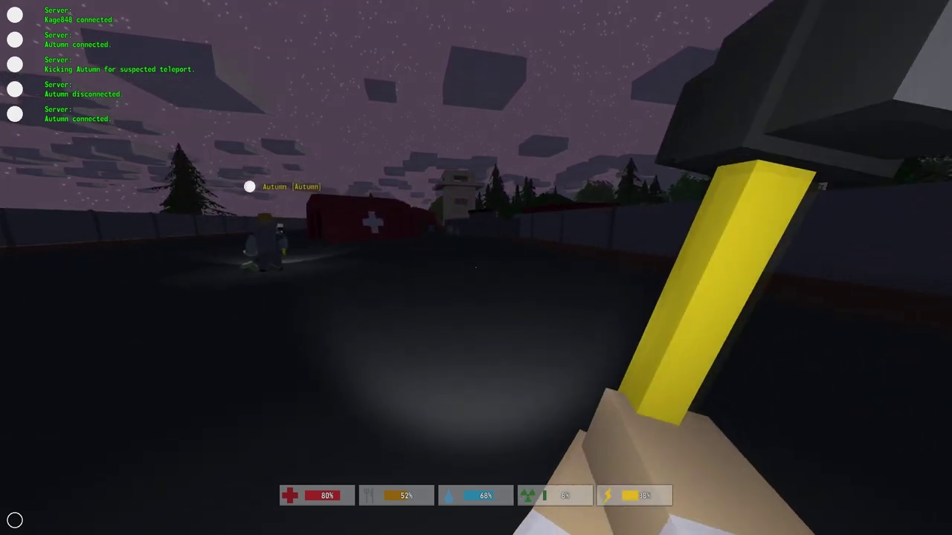
pyautogui.press('w')
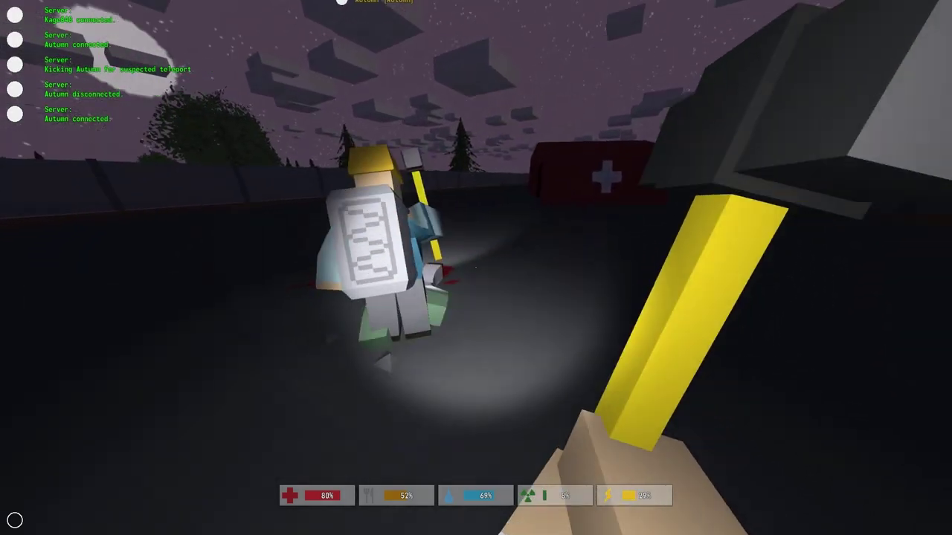
# Sledgehammer the zombie beside Autumn until it dies, then walk into the red medical tent
pyautogui.click(475, 267)
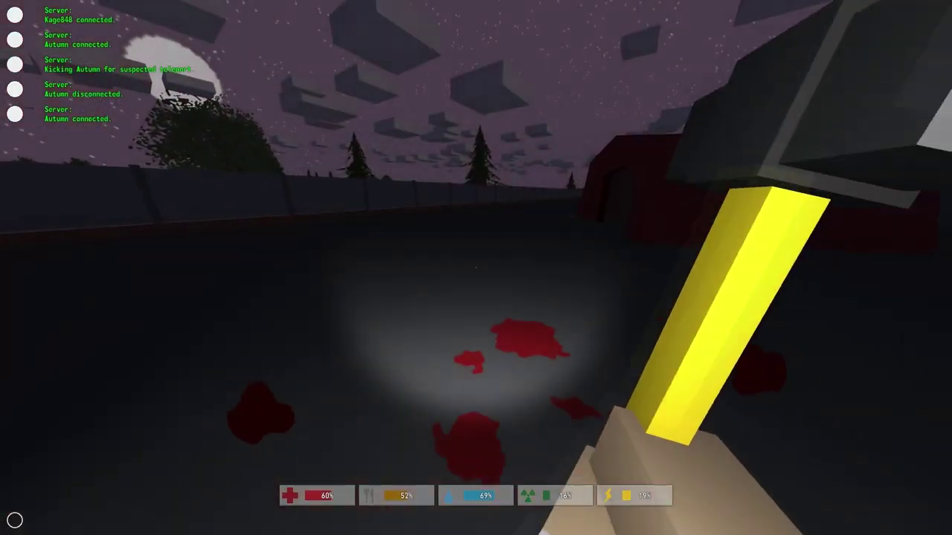
pyautogui.click(476, 268)
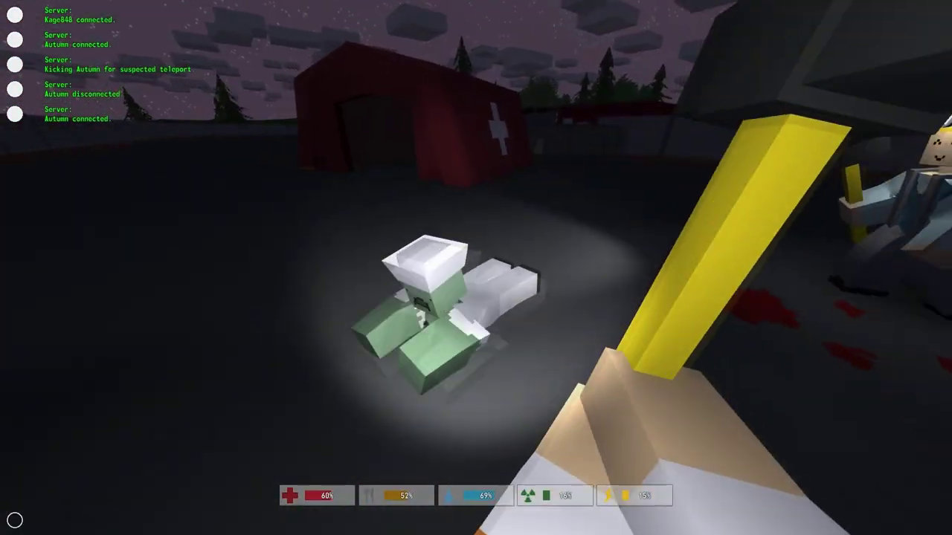
pyautogui.click(475, 268)
pyautogui.click(476, 268)
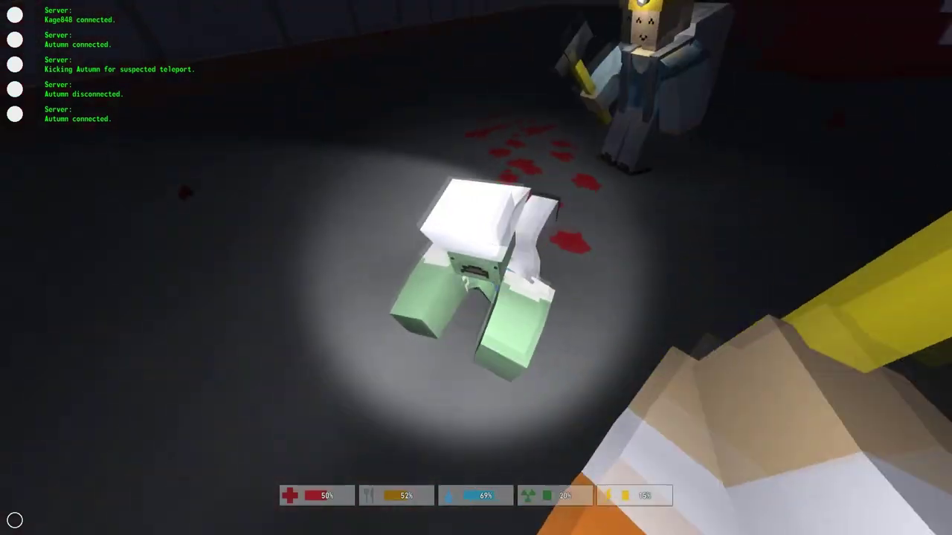
pyautogui.click(476, 267)
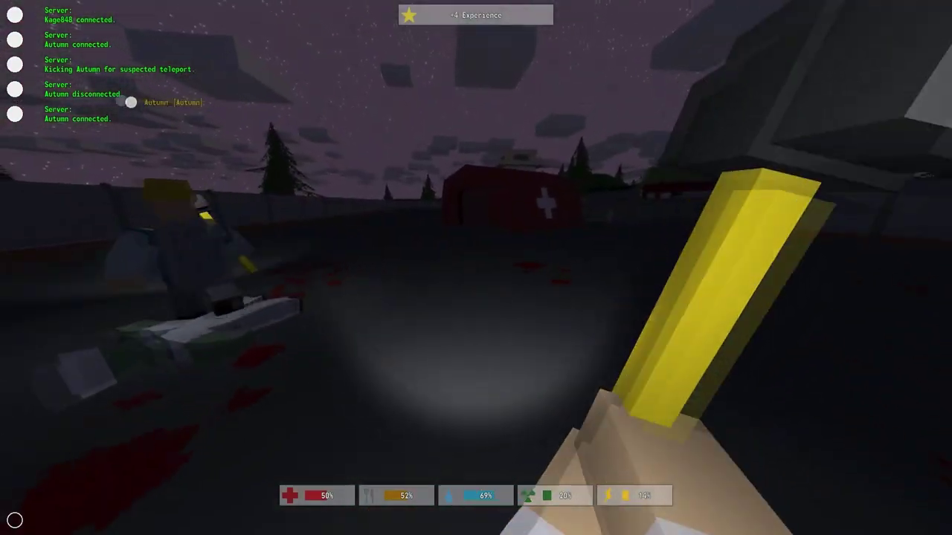
pyautogui.click(476, 268)
pyautogui.click(476, 268)
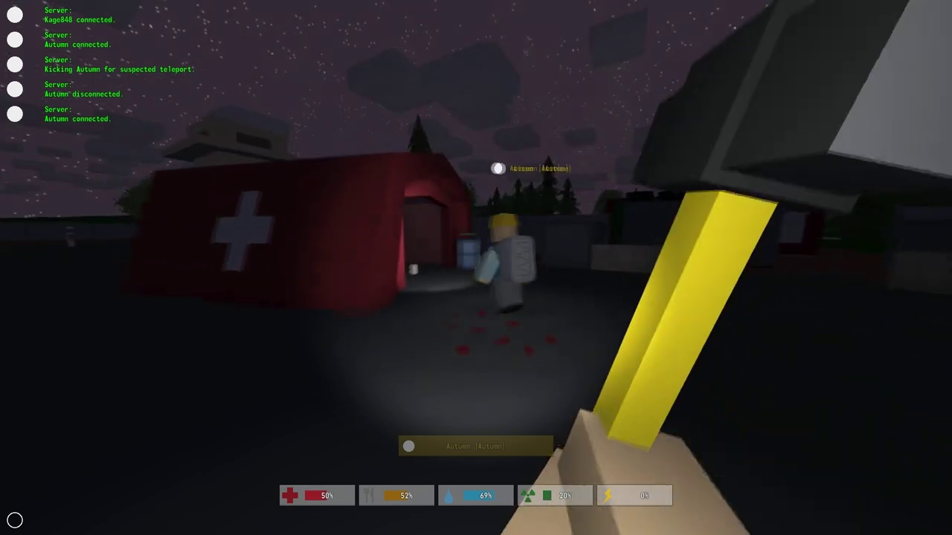
pyautogui.press('w')
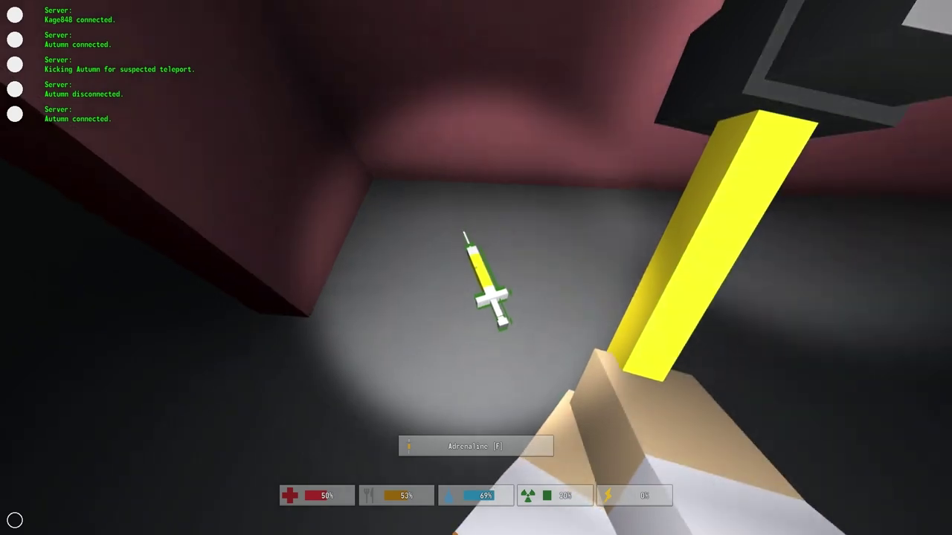
# Try to grab the adrenaline syringe and get the 'No Space' notice
pyautogui.press('Tab')
pyautogui.press('Tab')
pyautogui.press('f')
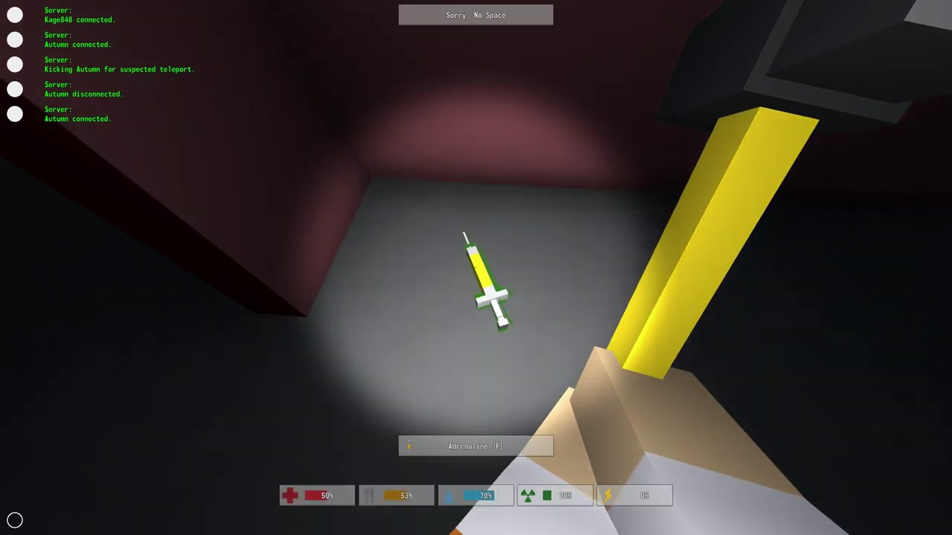
pyautogui.press('Tab')
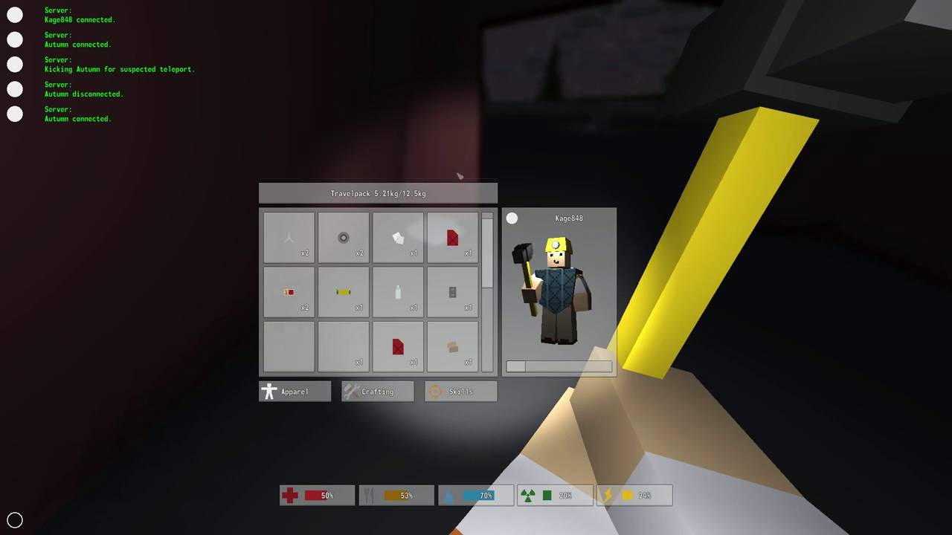
# Eat the Fresh Corn to free space, pick up the adrenaline syringe, and equip it
pyautogui.click(361, 301)
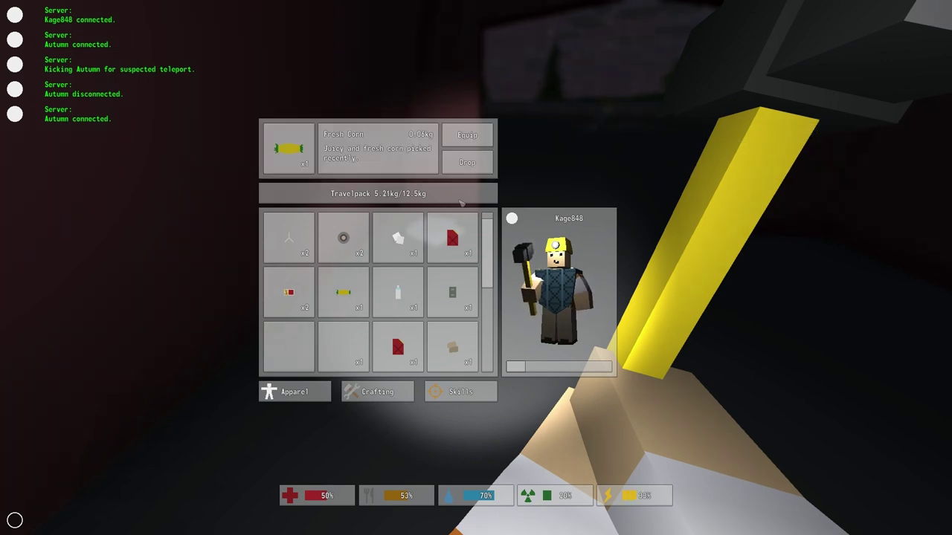
pyautogui.click(481, 139)
pyautogui.click(476, 268)
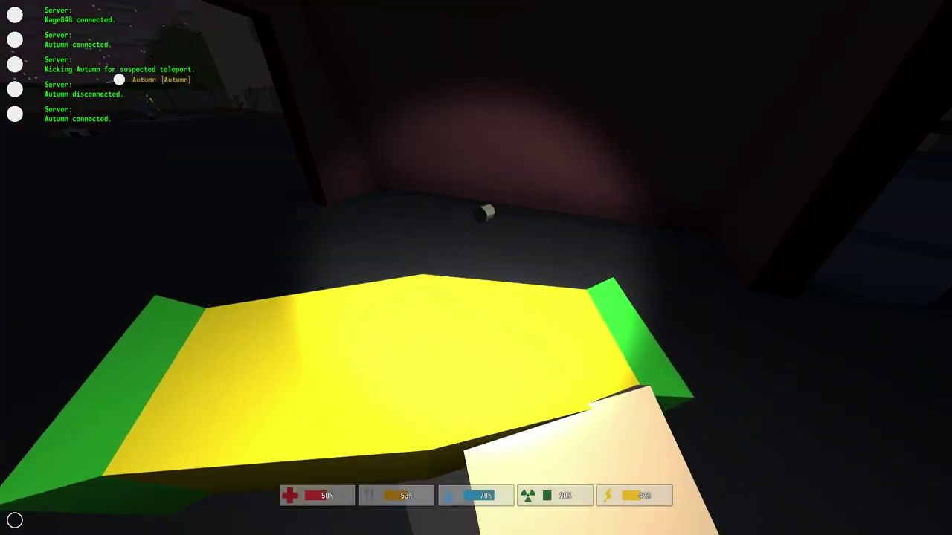
pyautogui.press('f')
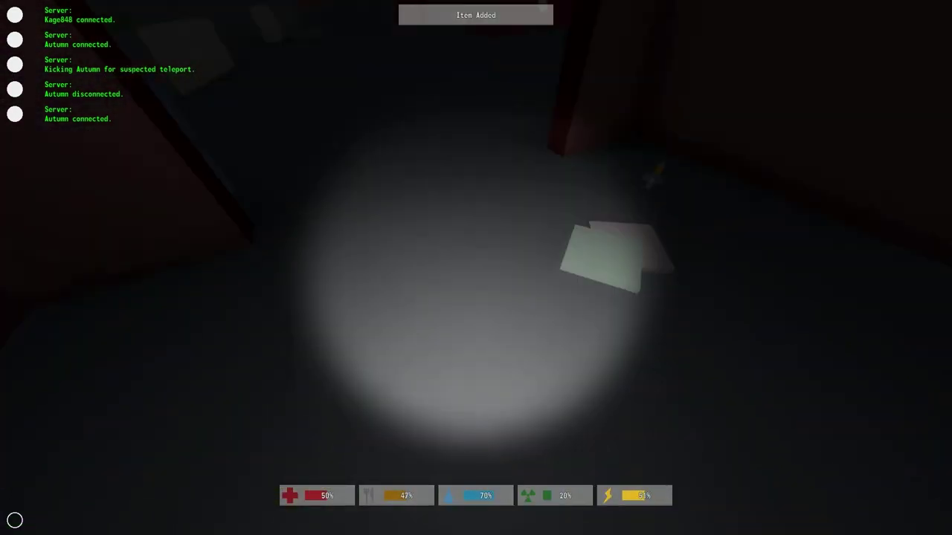
pyautogui.press('Tab')
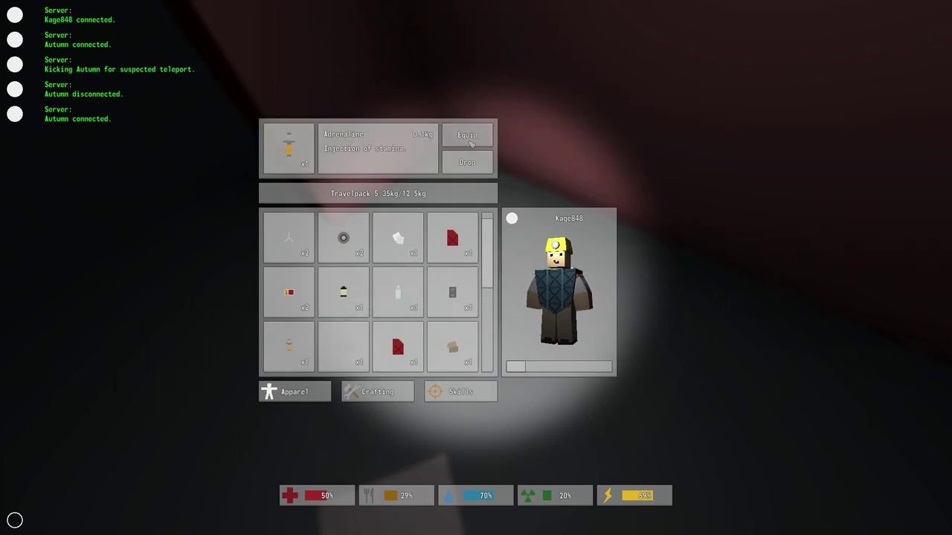
pyautogui.click(471, 144)
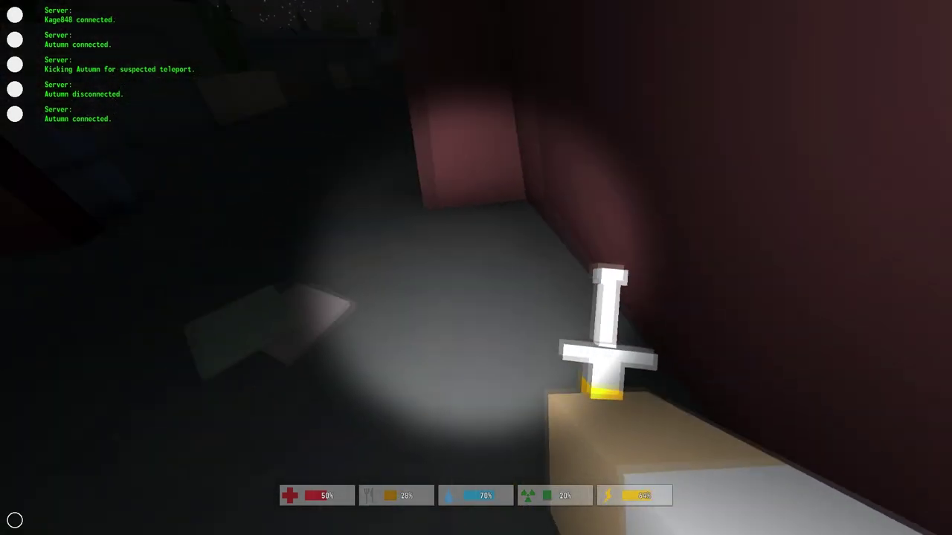
# Leave the tent, sprint toward the house and inject the adrenaline syringe
pyautogui.press('w')
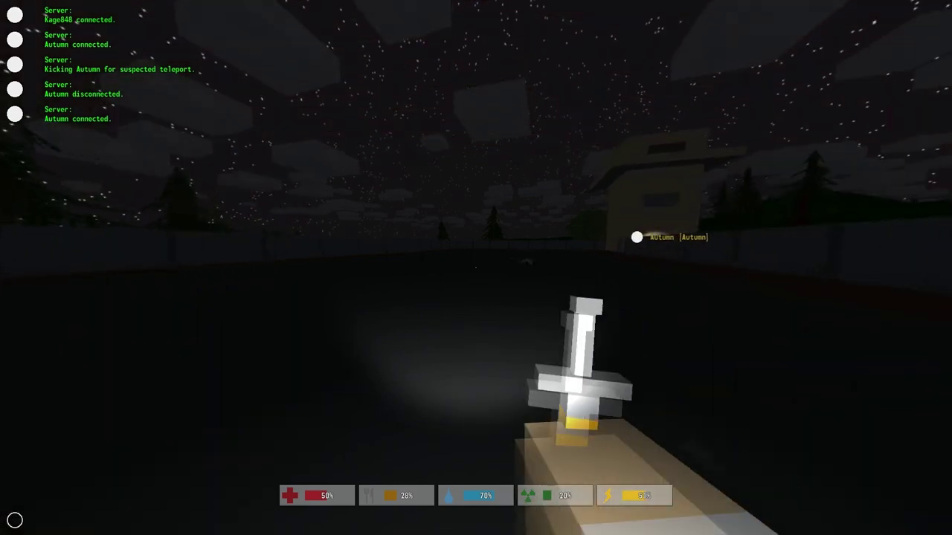
pyautogui.press('w')
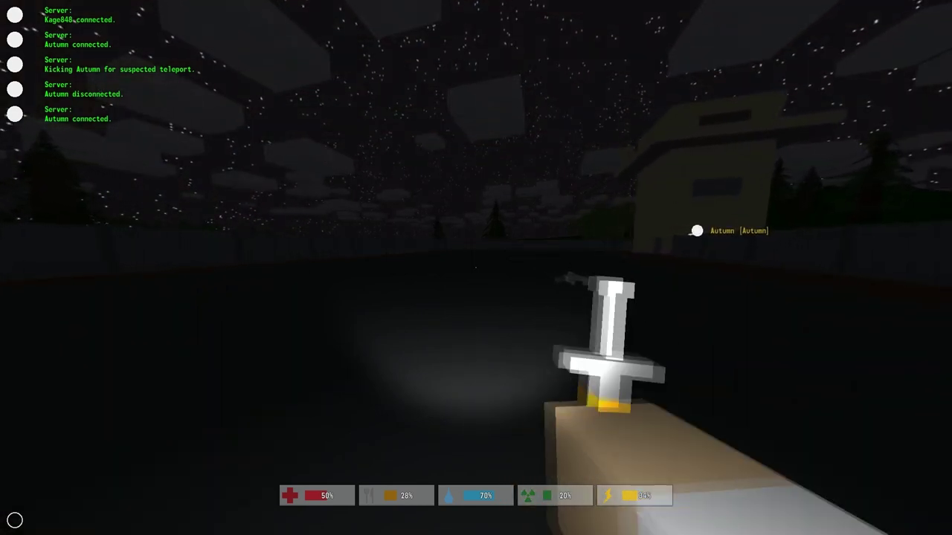
pyautogui.press('shift')
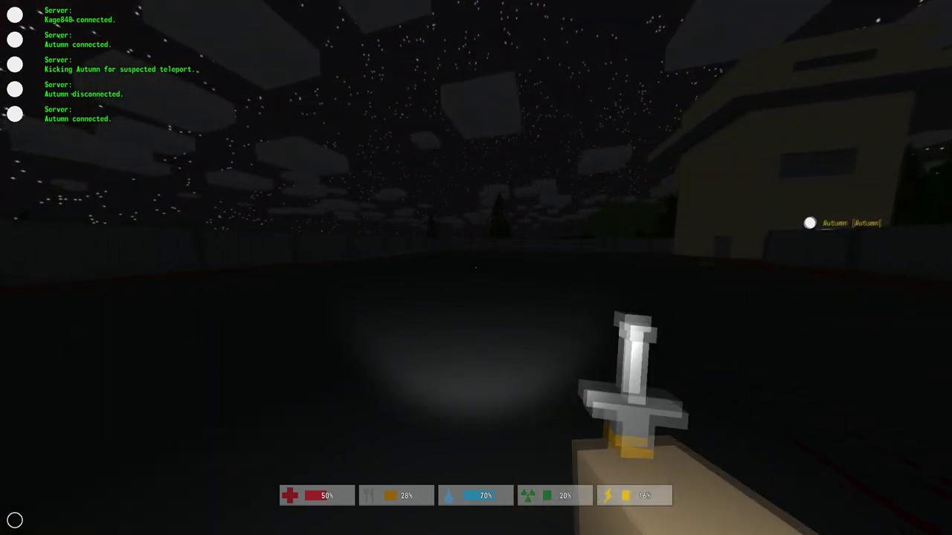
pyautogui.press('shift')
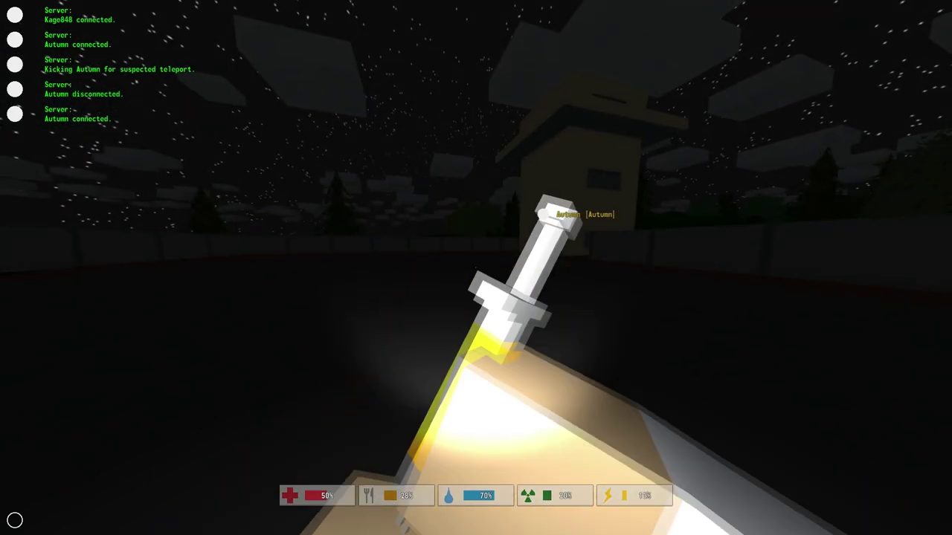
pyautogui.press('1')
# Walk in through the house doorway with the sledgehammer ready, toward the corridor cloth
pyautogui.press('w')
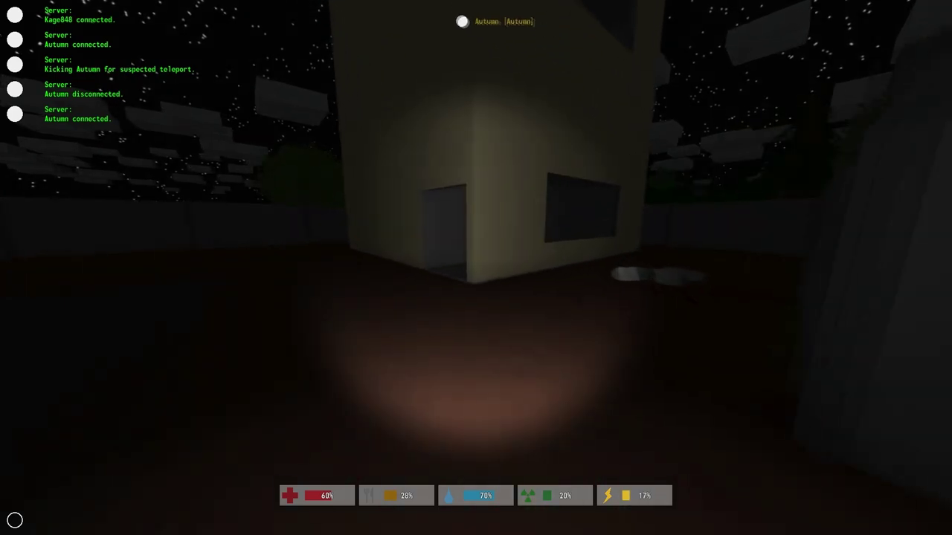
pyautogui.press('w')
pyautogui.press('w')
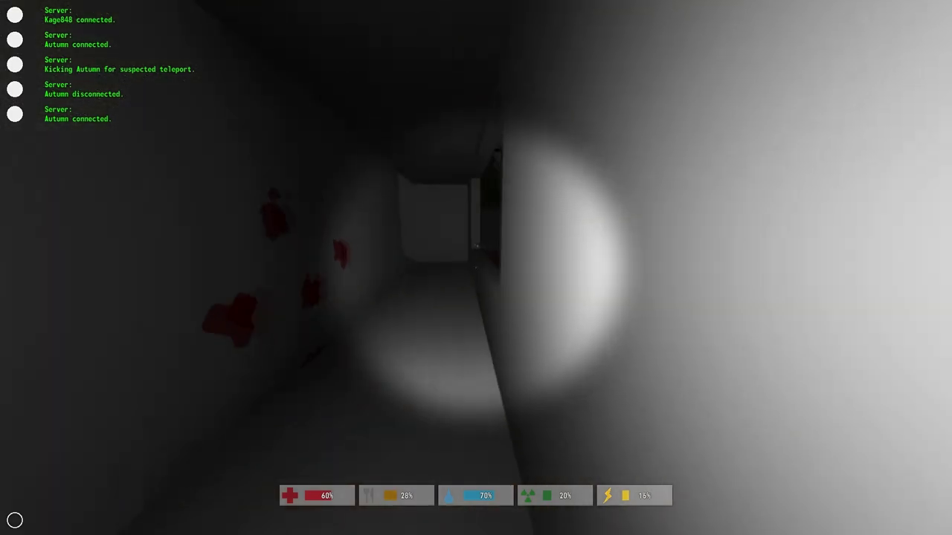
pyautogui.press('w')
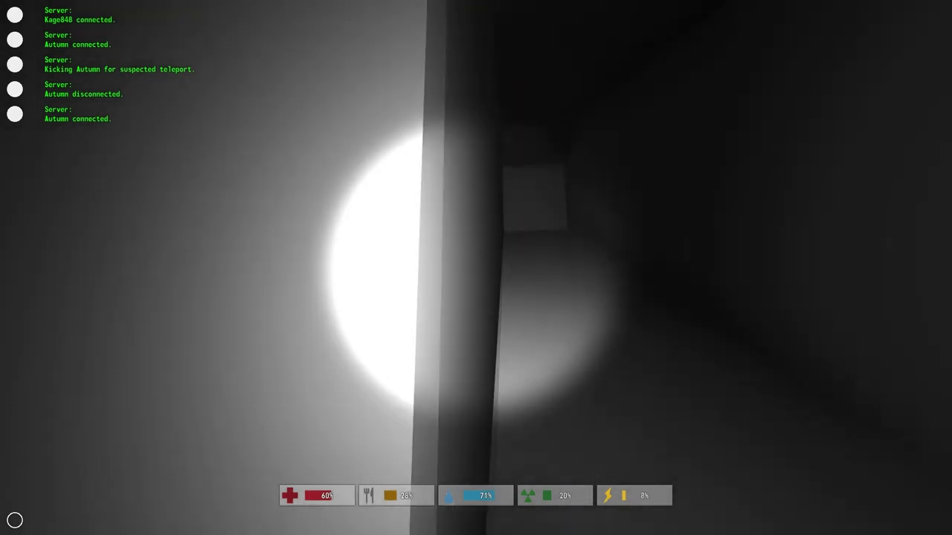
pyautogui.press('1')
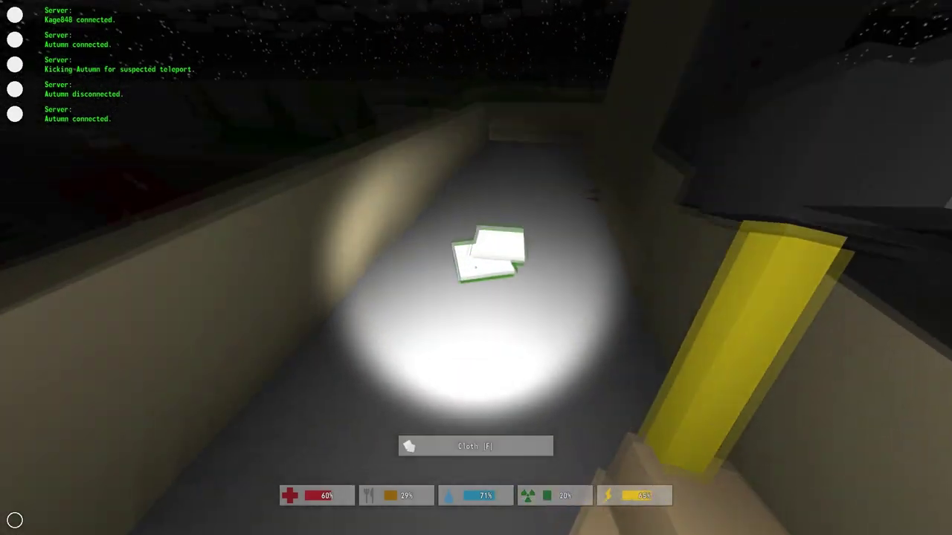
# Pick up the corridor item and drink the canned cola from the backpack
pyautogui.press('f')
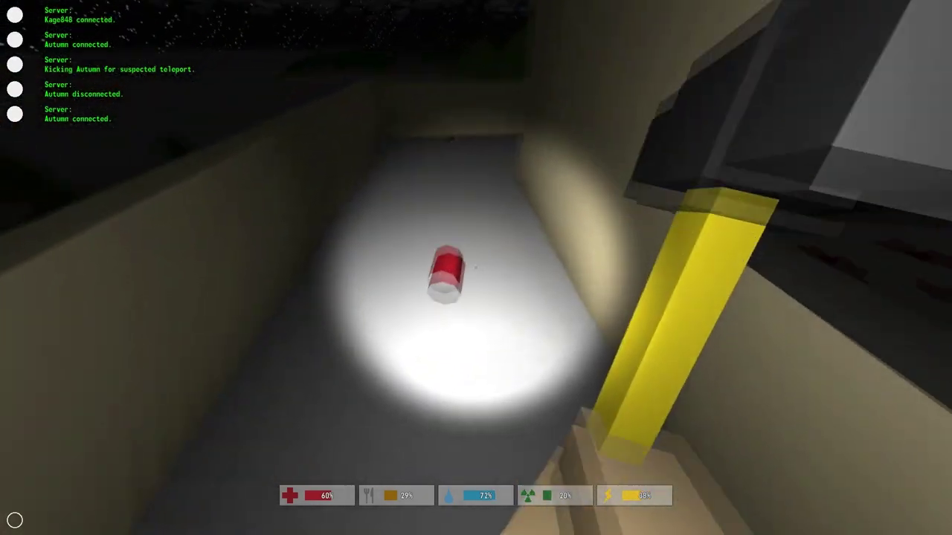
pyautogui.press('Tab')
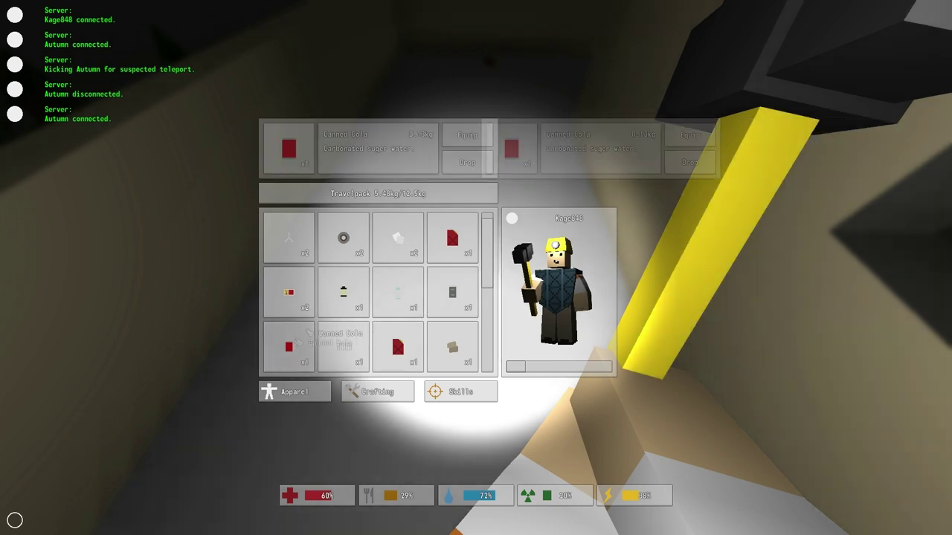
pyautogui.click(467, 135)
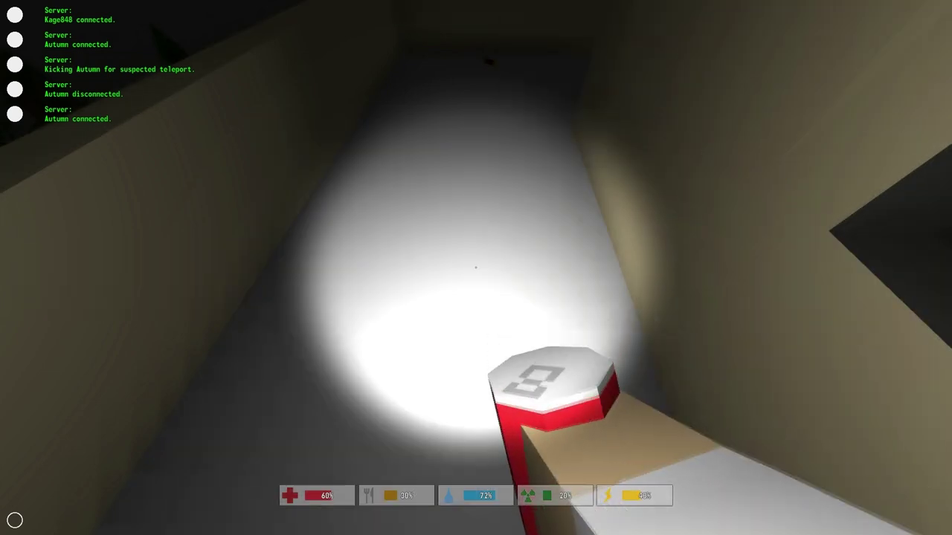
pyautogui.click(476, 268)
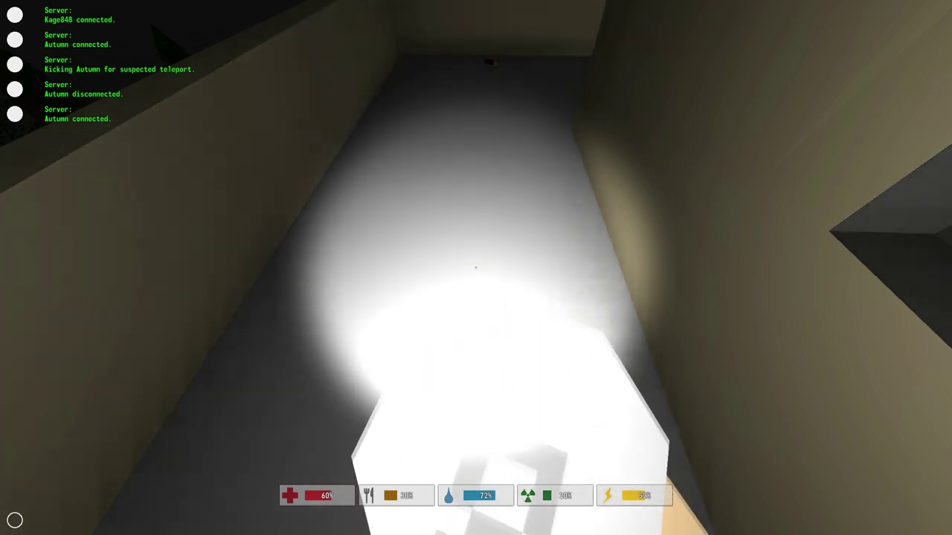
# Walk along the balcony corridor and sprint across the dark room into the grey corridor
pyautogui.press('w')
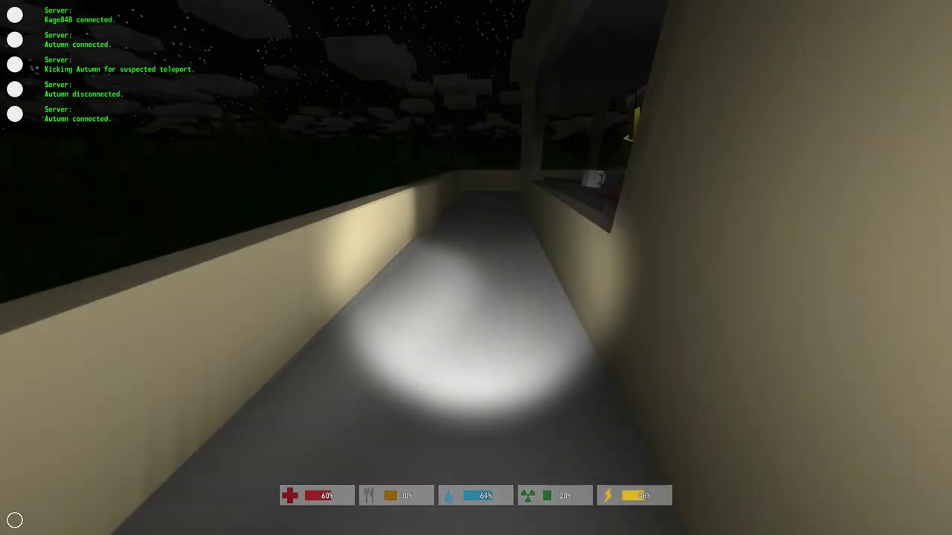
pyautogui.press('w')
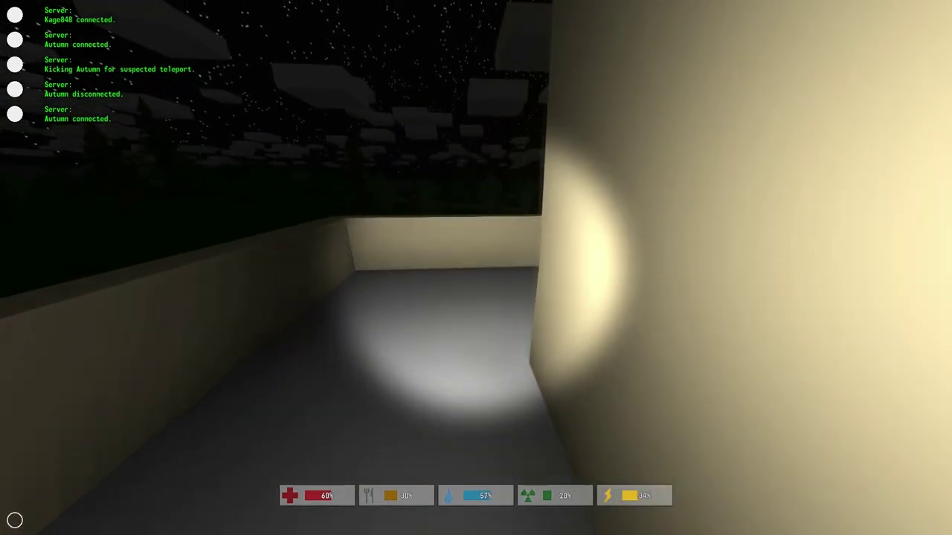
pyautogui.press('w')
pyautogui.press('1')
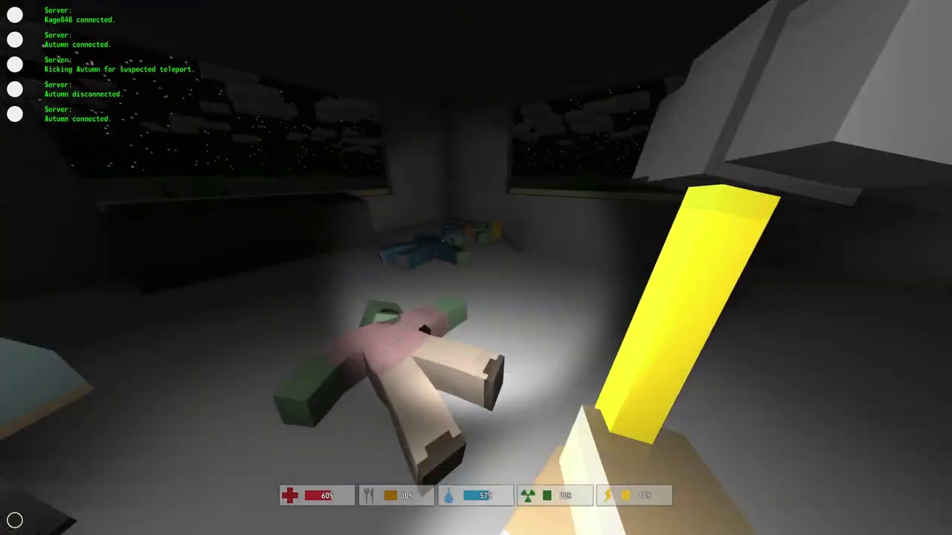
pyautogui.hotkey('shift', 'w')
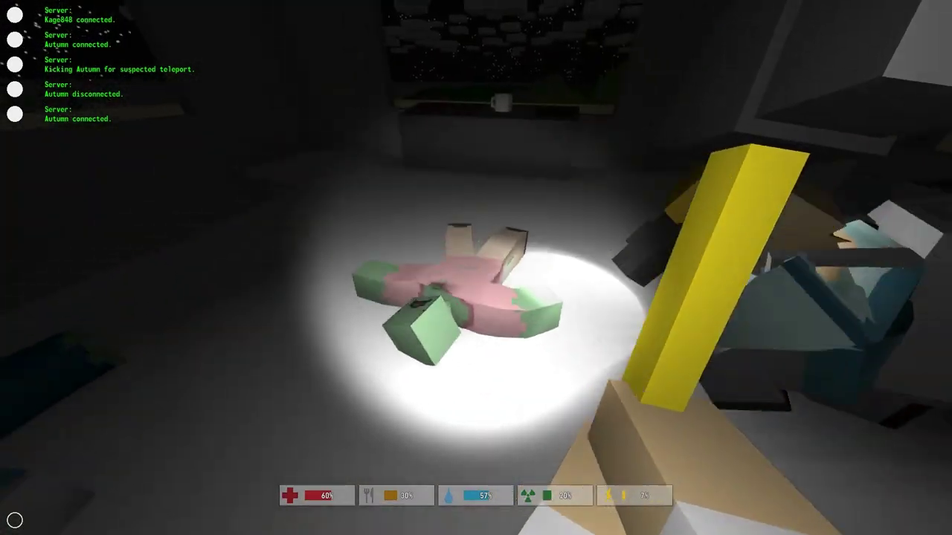
pyautogui.hotkey('shift', 'w')
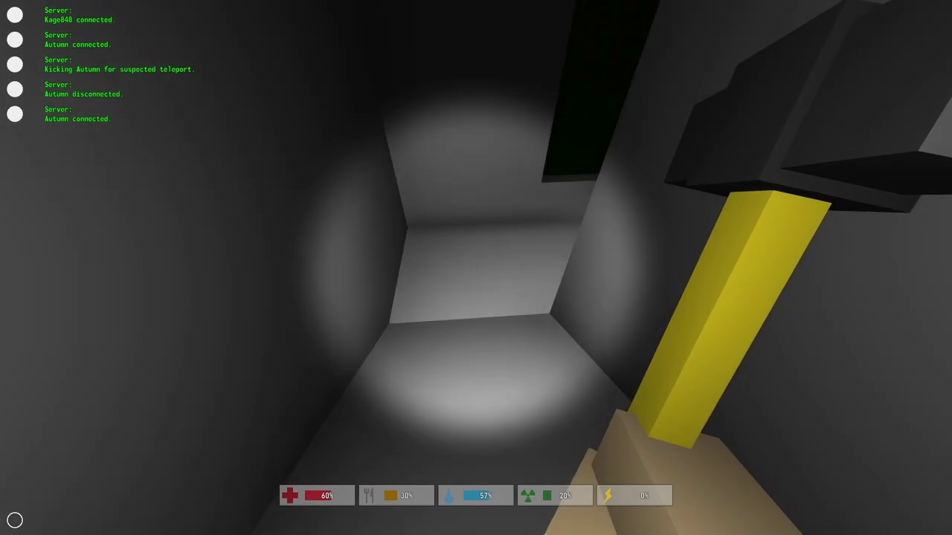
# Follow the winding grey corridor around its turns until teammate Autumn appears
pyautogui.press('w')
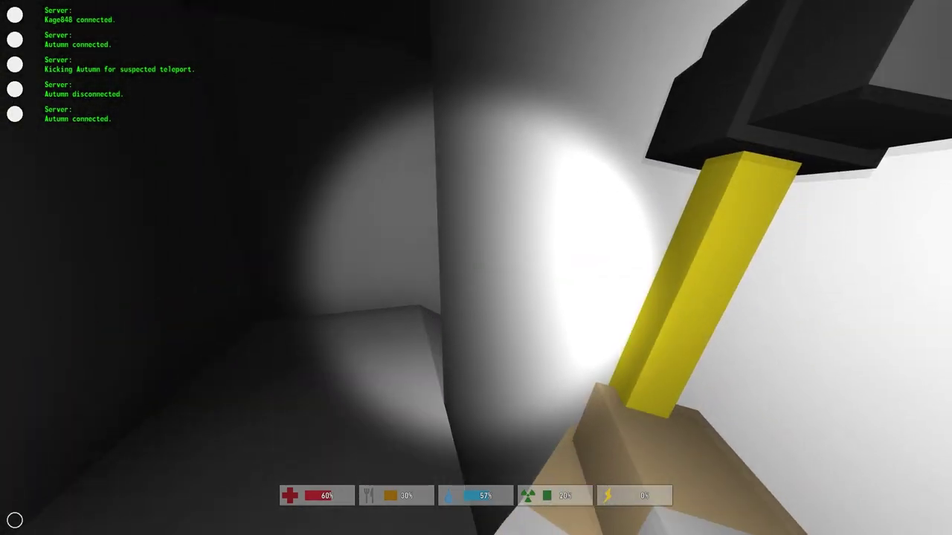
pyautogui.press('w')
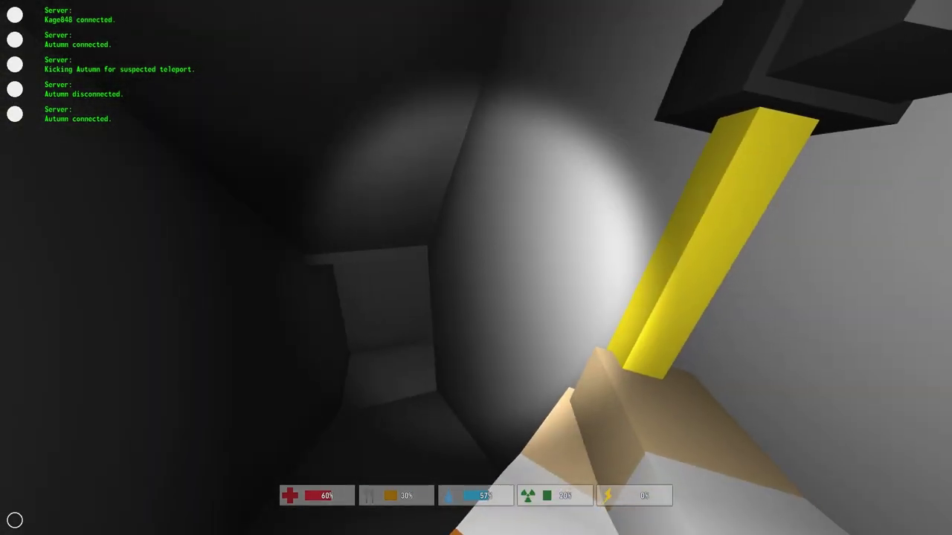
pyautogui.press('w')
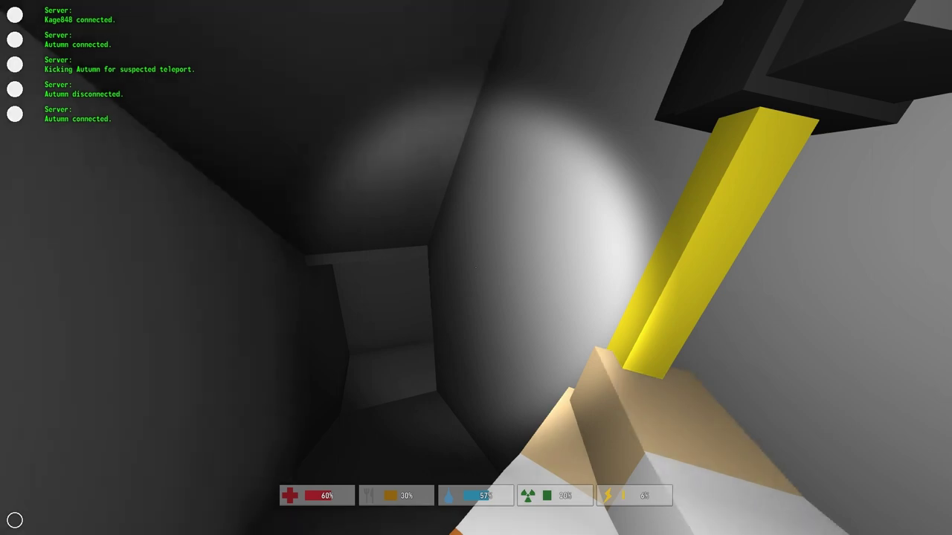
pyautogui.press('w')
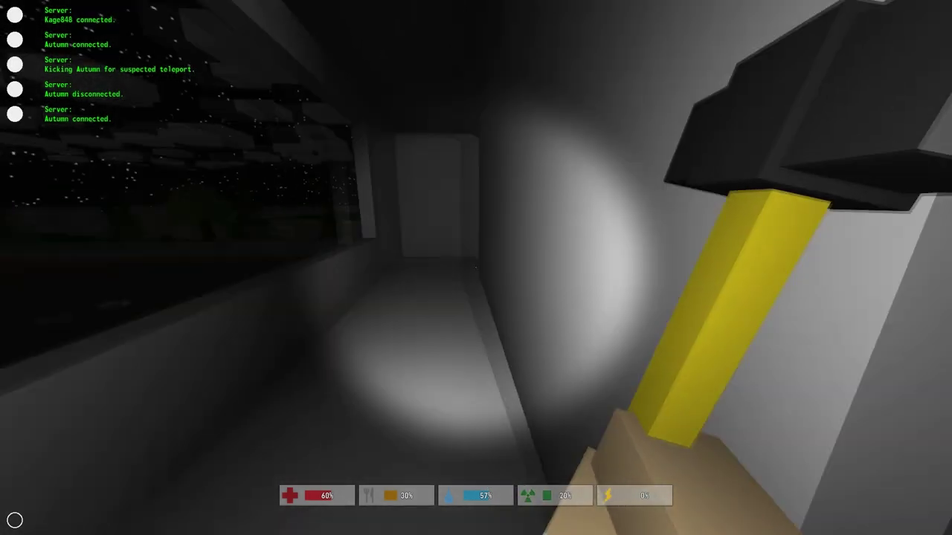
pyautogui.press('w')
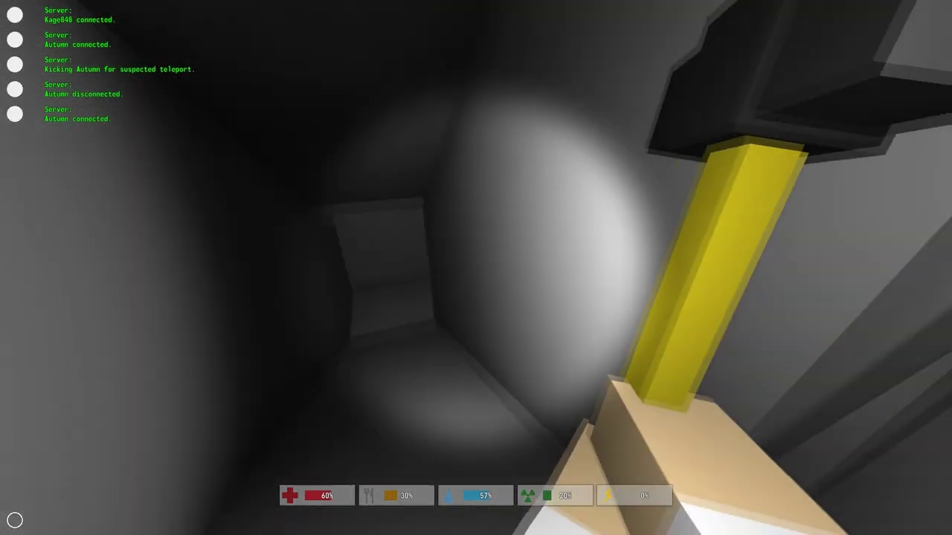
pyautogui.press('w')
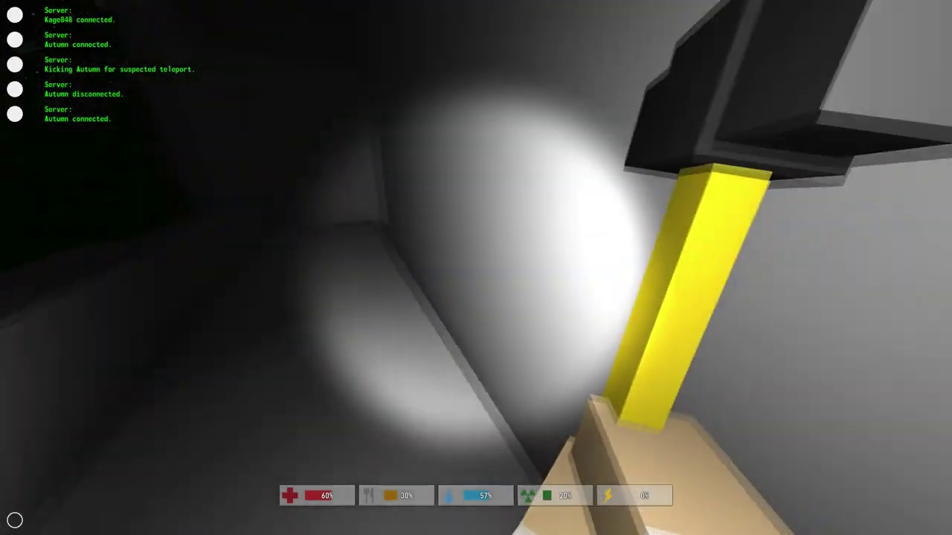
pyautogui.press('w')
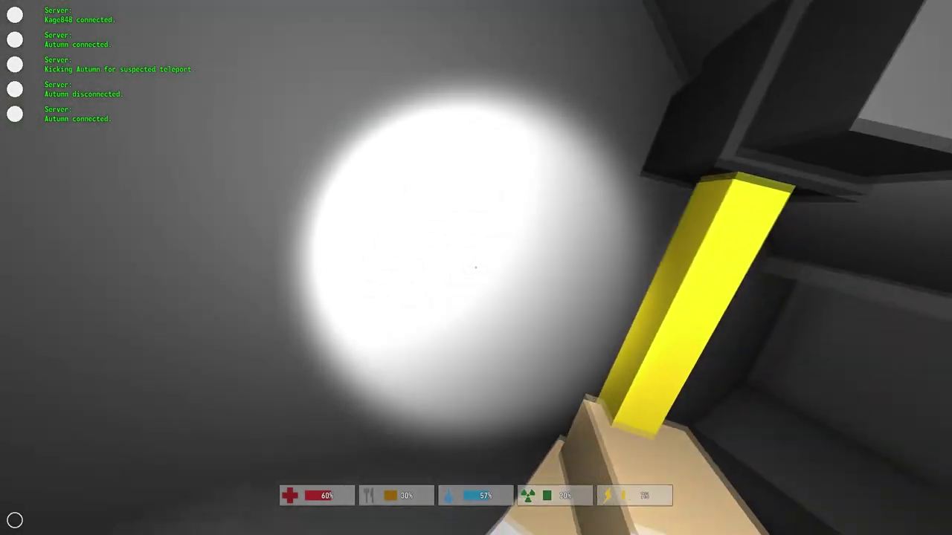
pyautogui.press('w')
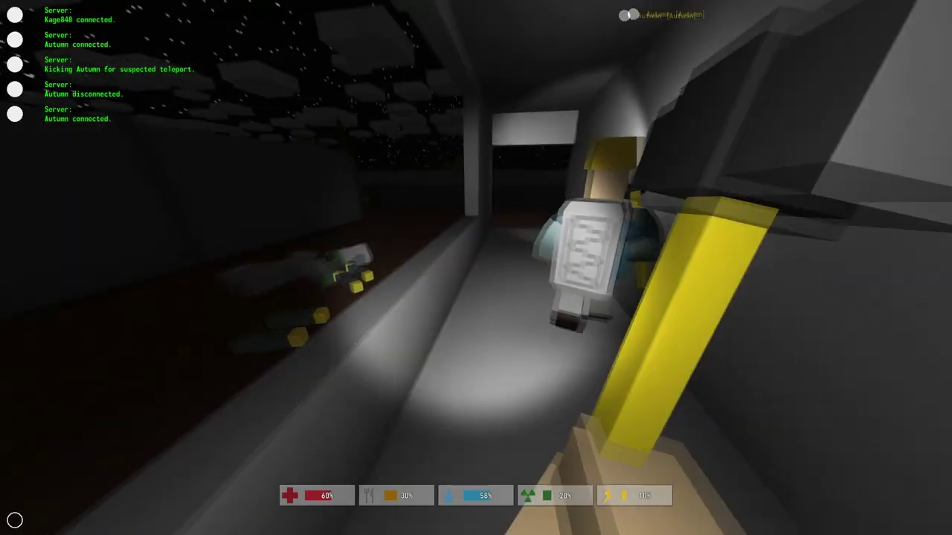
# Follow Autumn down the corridor and along the street, sprinting past the medical building
pyautogui.press('w')
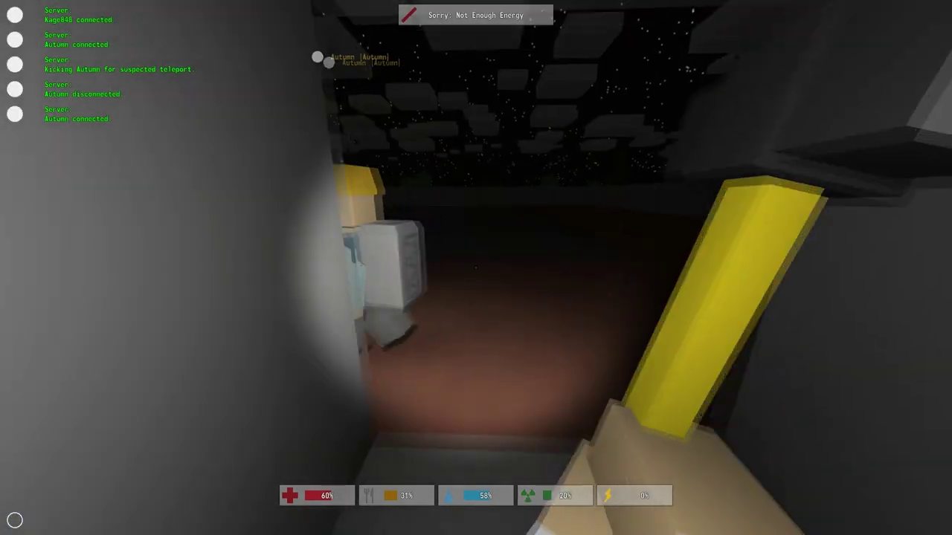
pyautogui.press('w')
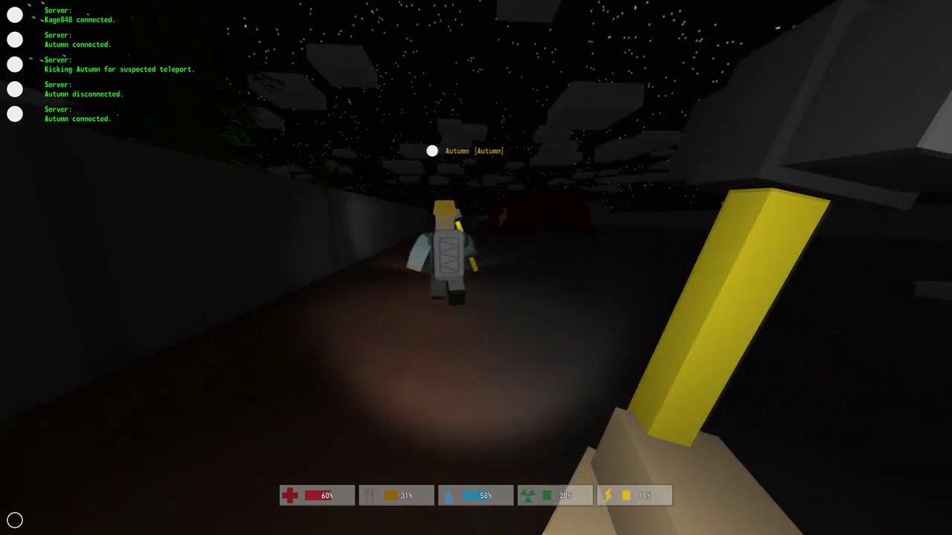
pyautogui.press('w')
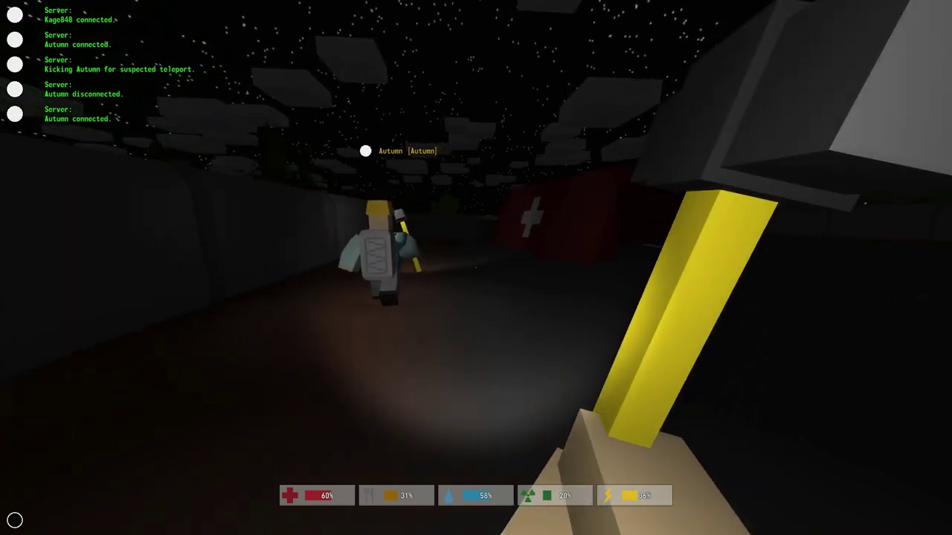
pyautogui.press('w')
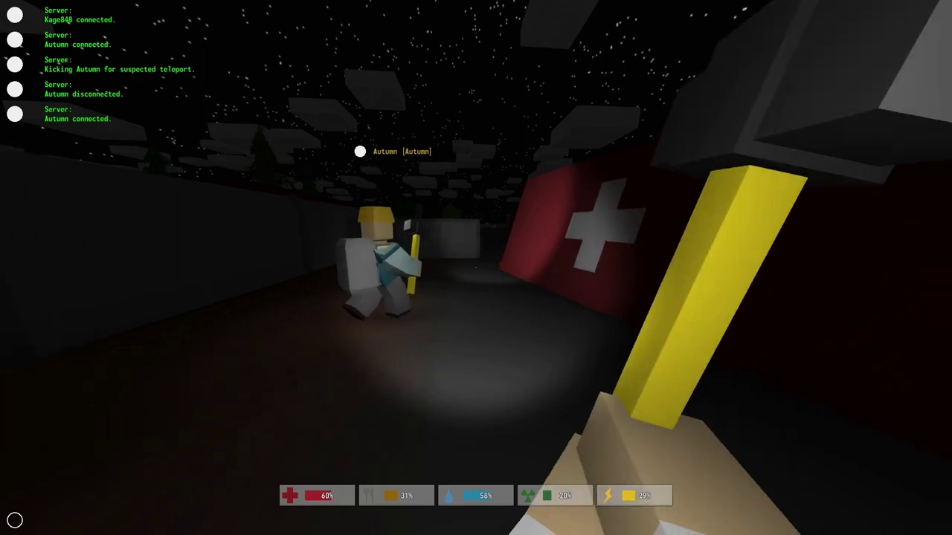
pyautogui.press('Tab')
pyautogui.press('Tab')
pyautogui.hotkey('shift', 'w')
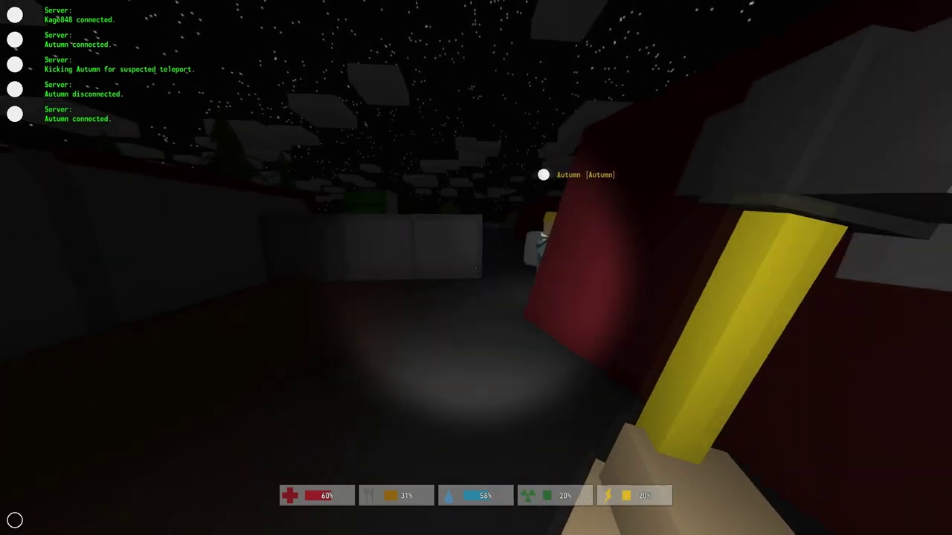
pyautogui.hotkey('shift', 'w')
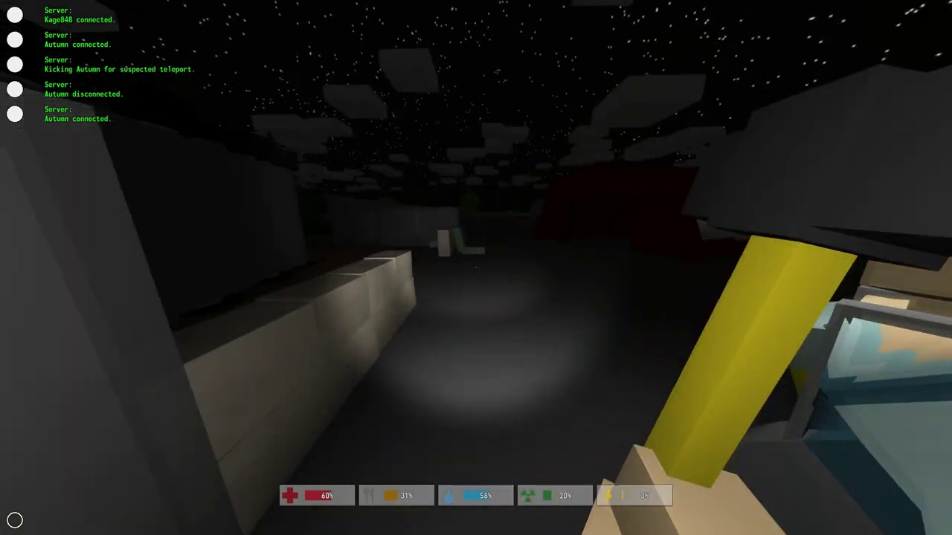
# Cut through the red building's armchair room and walk out to the parked police car
pyautogui.press('w')
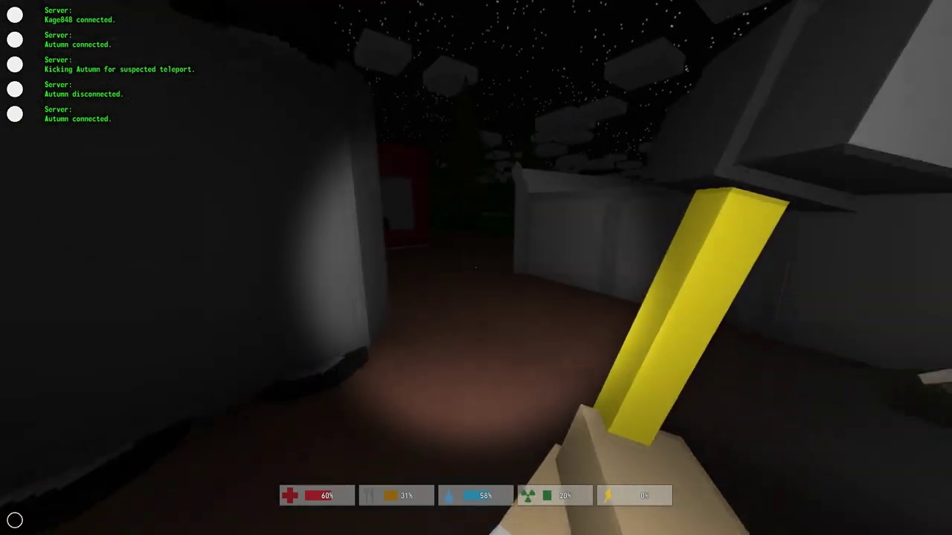
pyautogui.press('w')
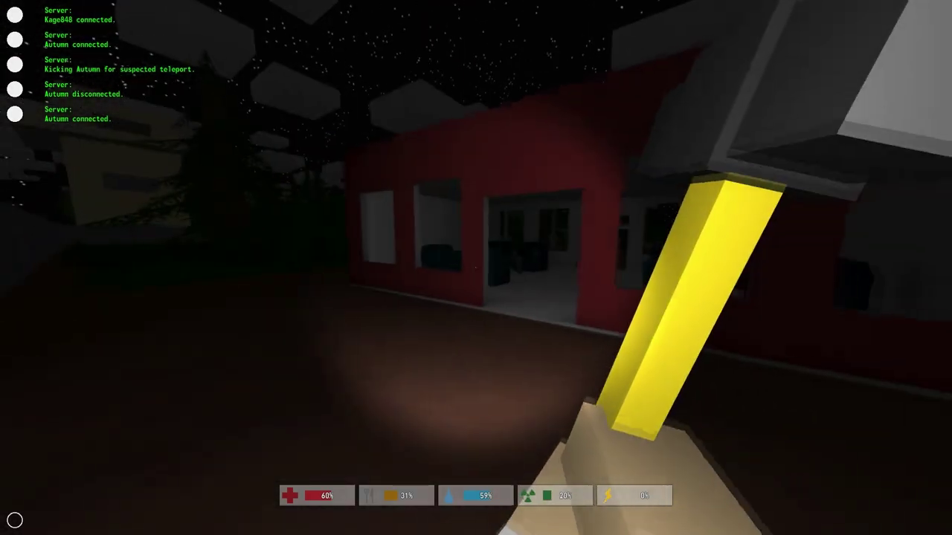
pyautogui.press('w')
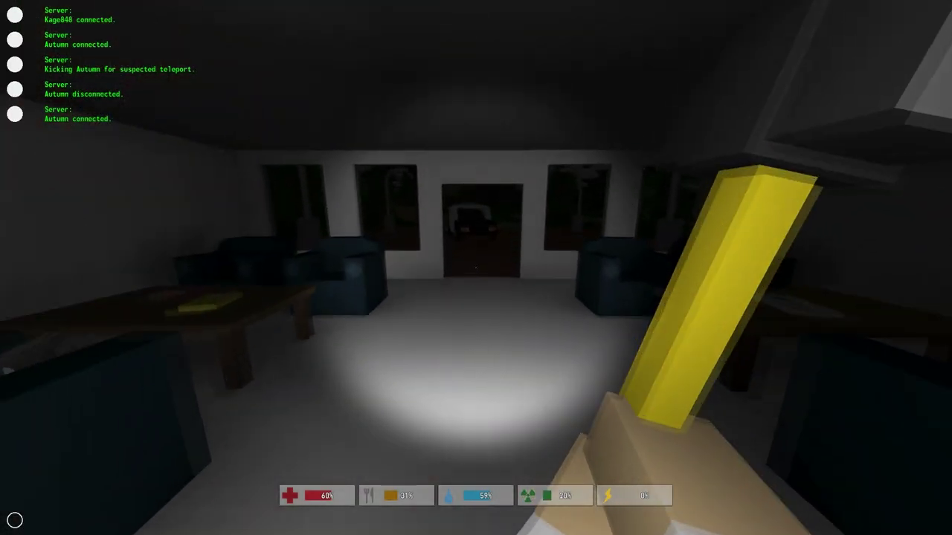
pyautogui.press('w')
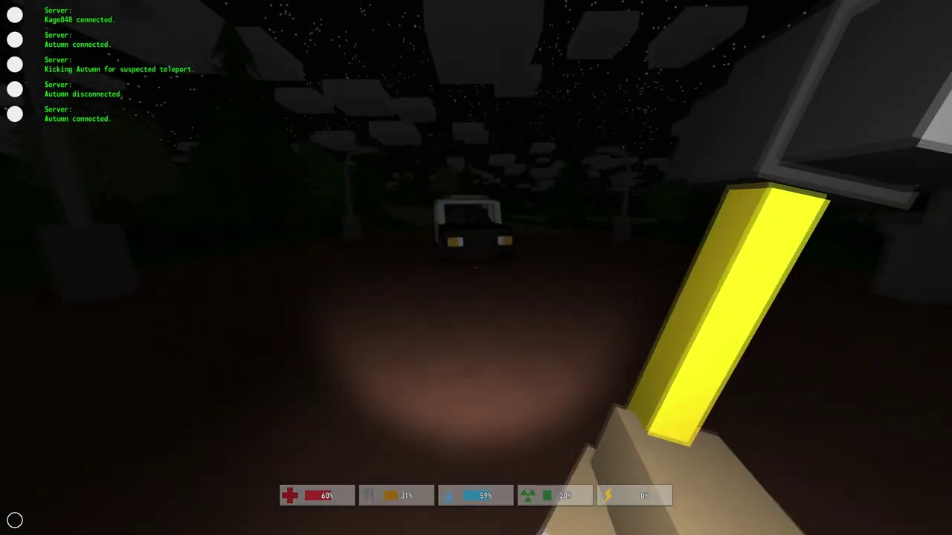
# Enter the police car, exit, then climb back in taking a different seat
pyautogui.press('w')
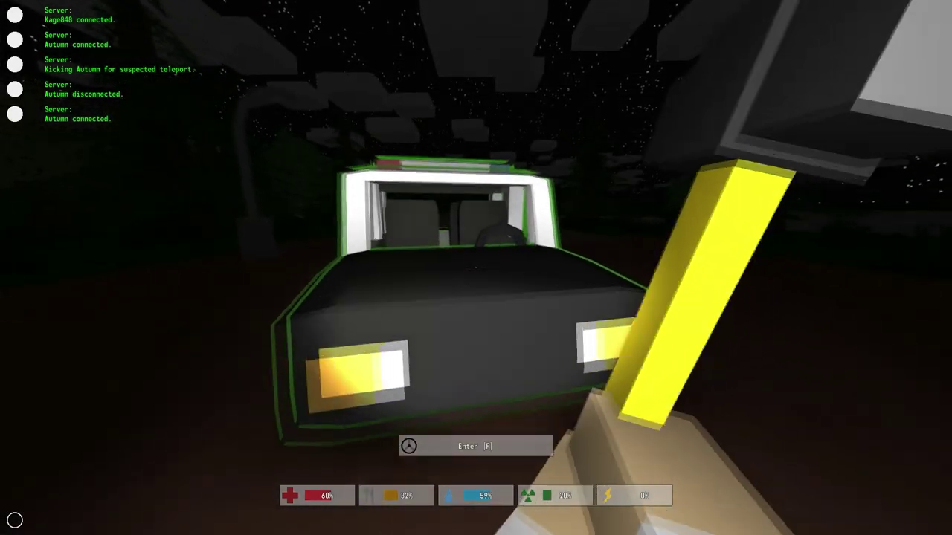
pyautogui.press('f')
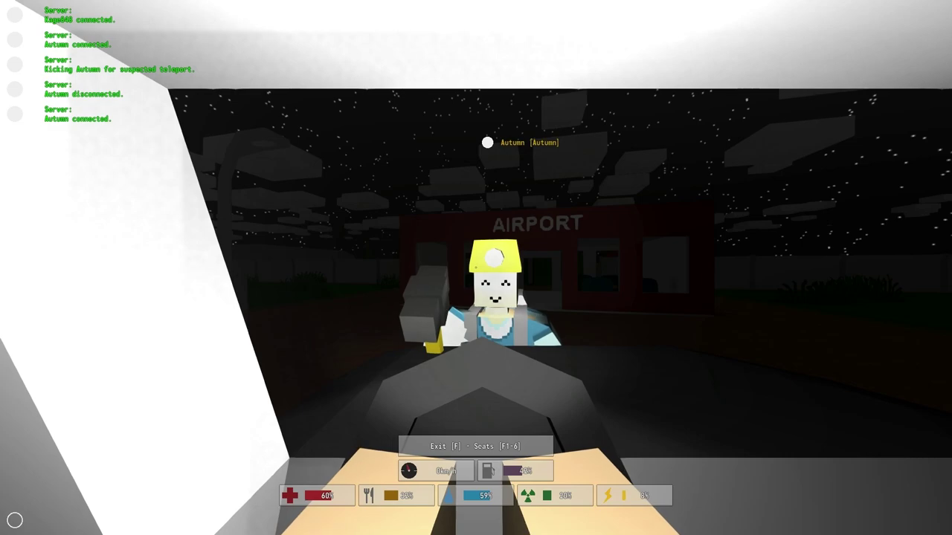
pyautogui.press('f')
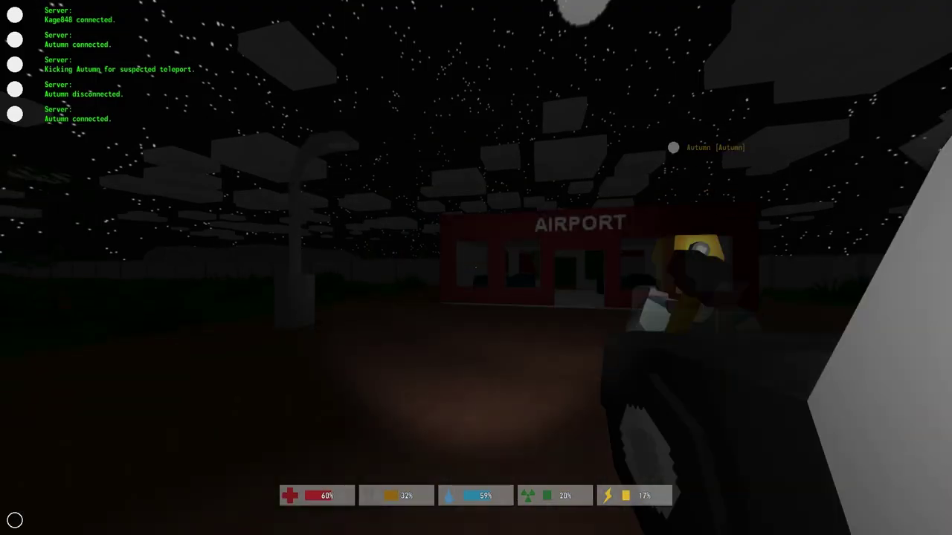
pyautogui.press('f')
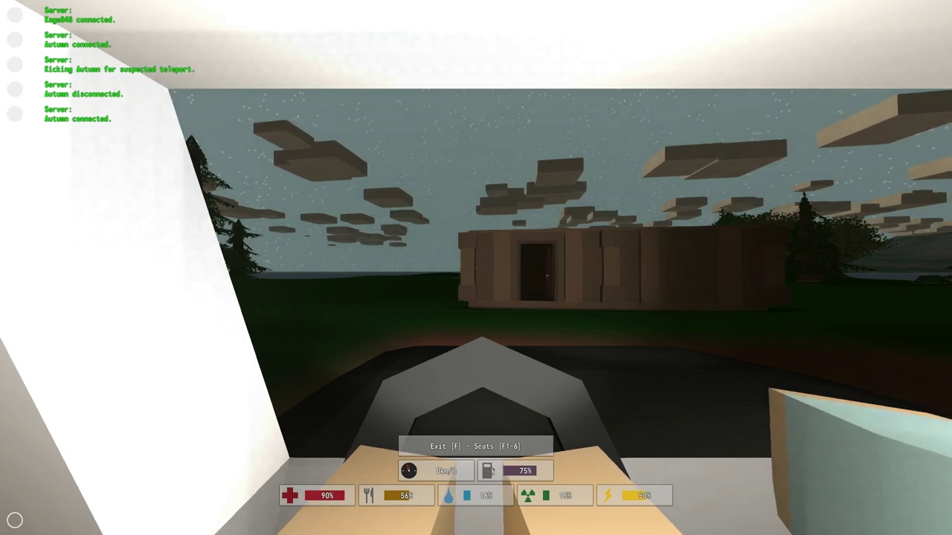
# Drive past the wooden house, across the field onto the forest dirt road, turning left
pyautogui.press('w')
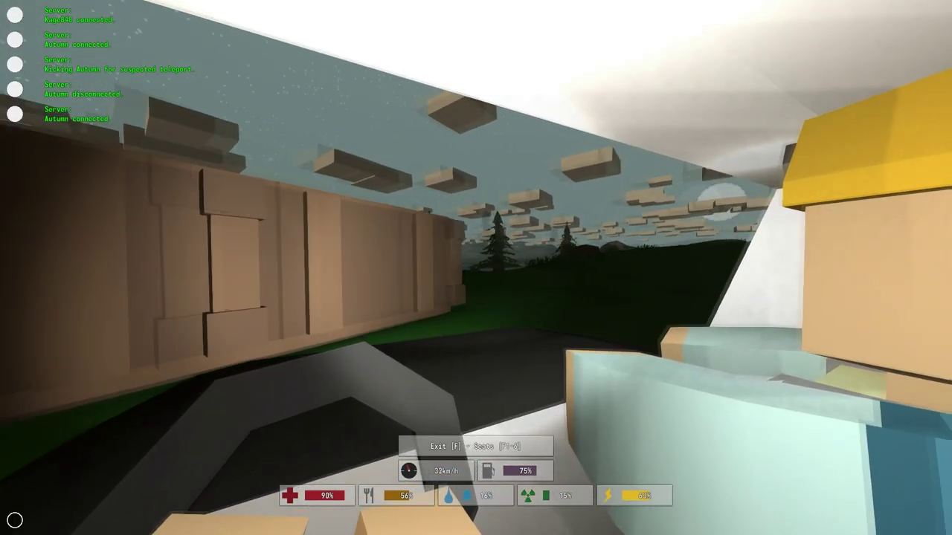
pyautogui.press('w')
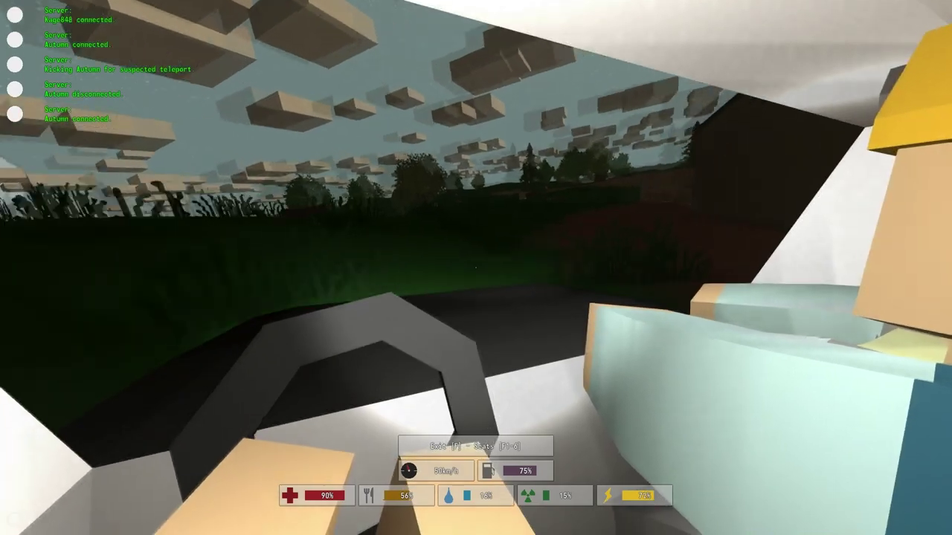
pyautogui.press('w')
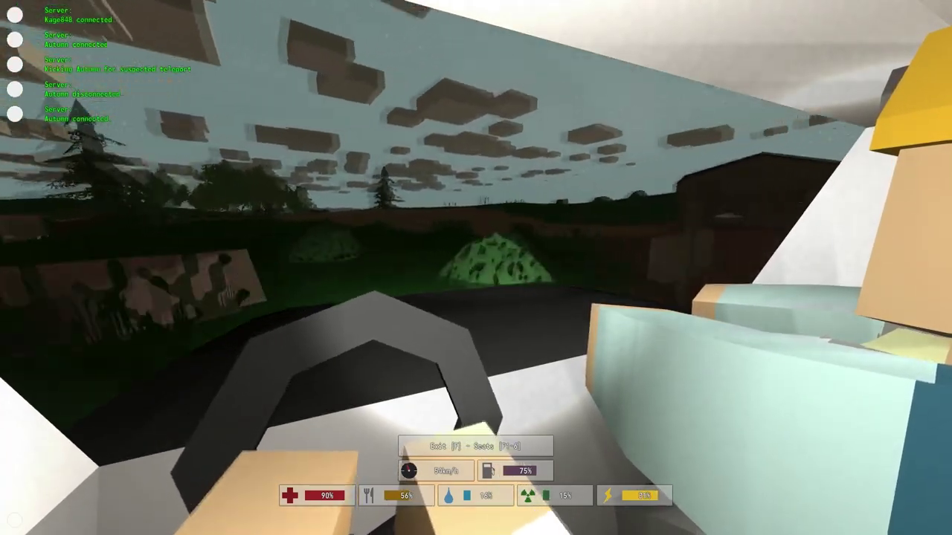
pyautogui.press('w')
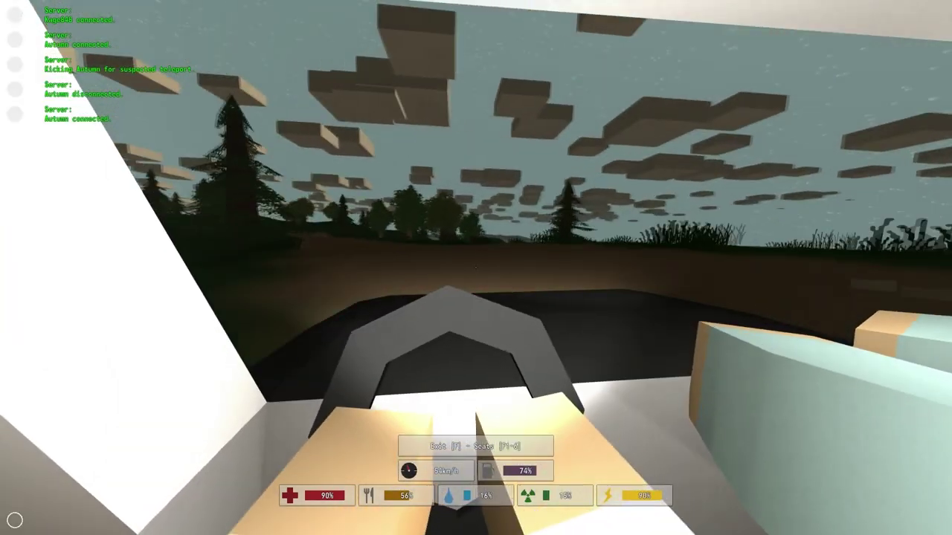
pyautogui.press('w')
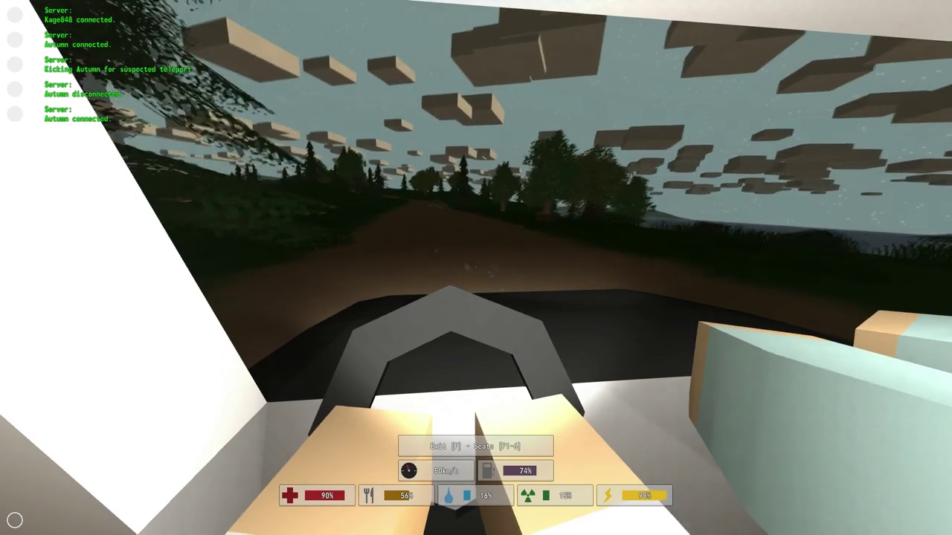
pyautogui.press('w')
pyautogui.press('w')
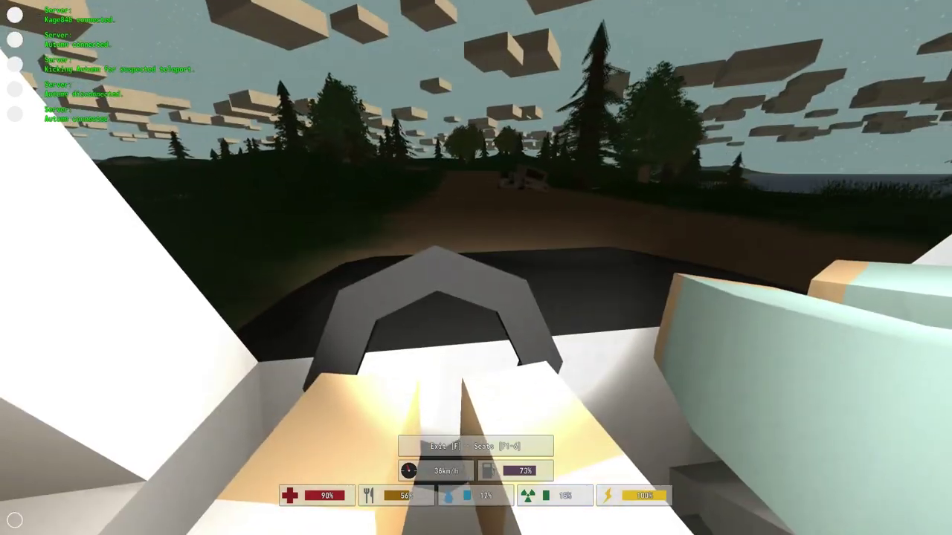
pyautogui.press('a')
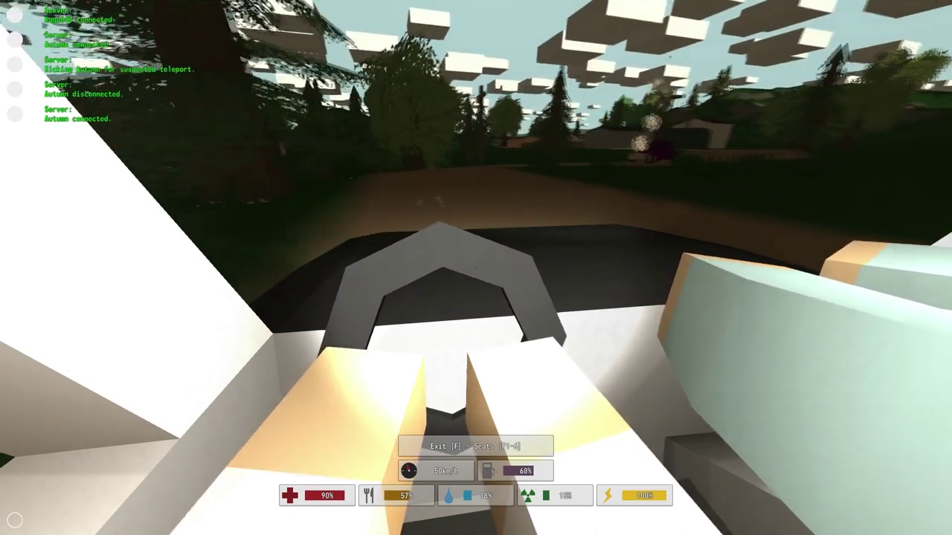
# Steer along the curving dirt road out of the trees, stopping at zero speed near town
pyautogui.press('a')
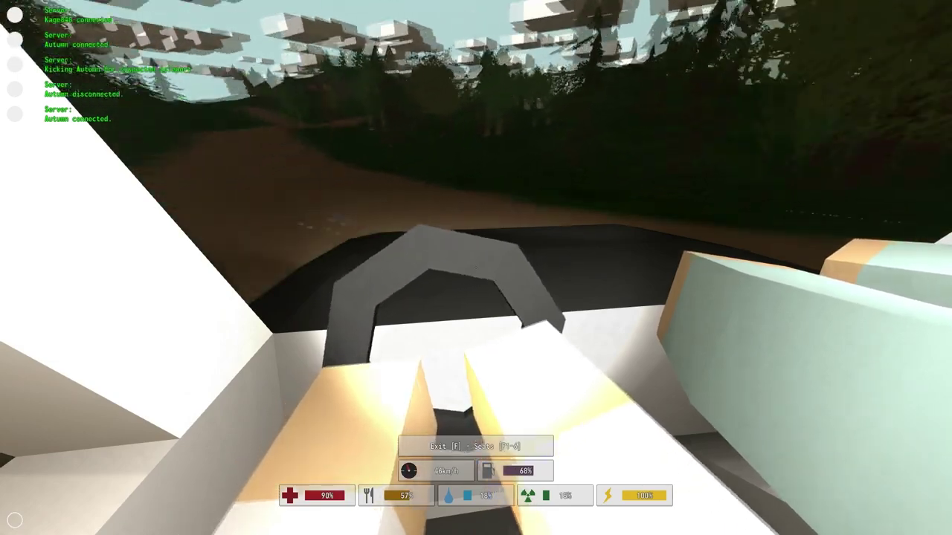
pyautogui.press('w')
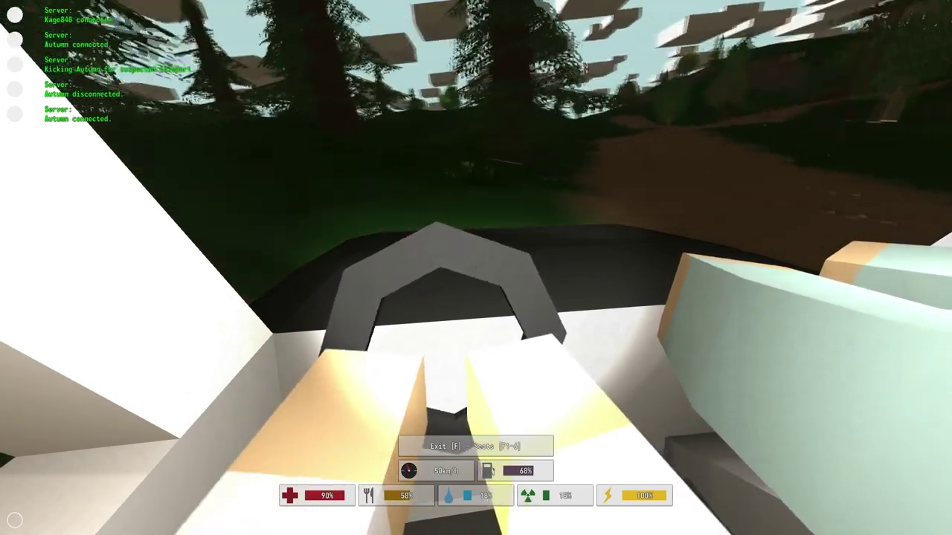
pyautogui.press('w')
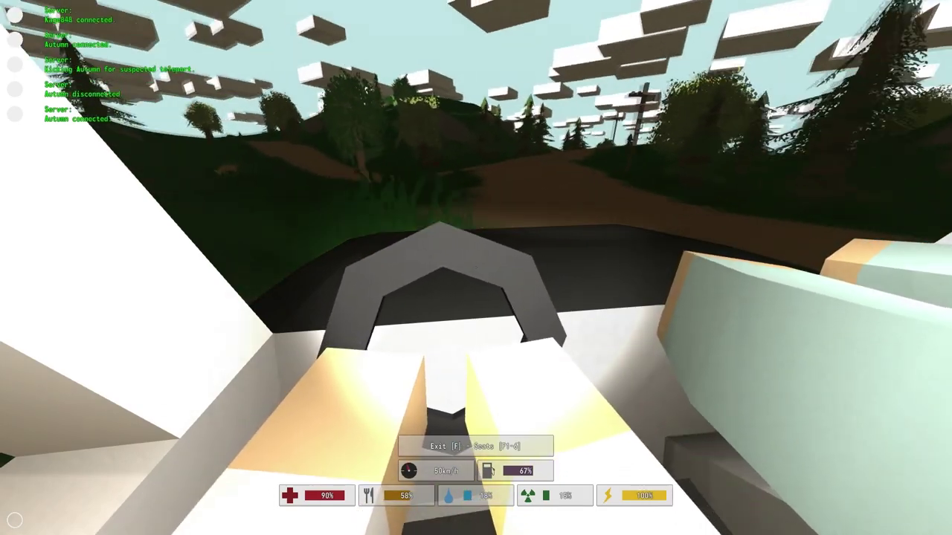
pyautogui.press('w')
pyautogui.press('w')
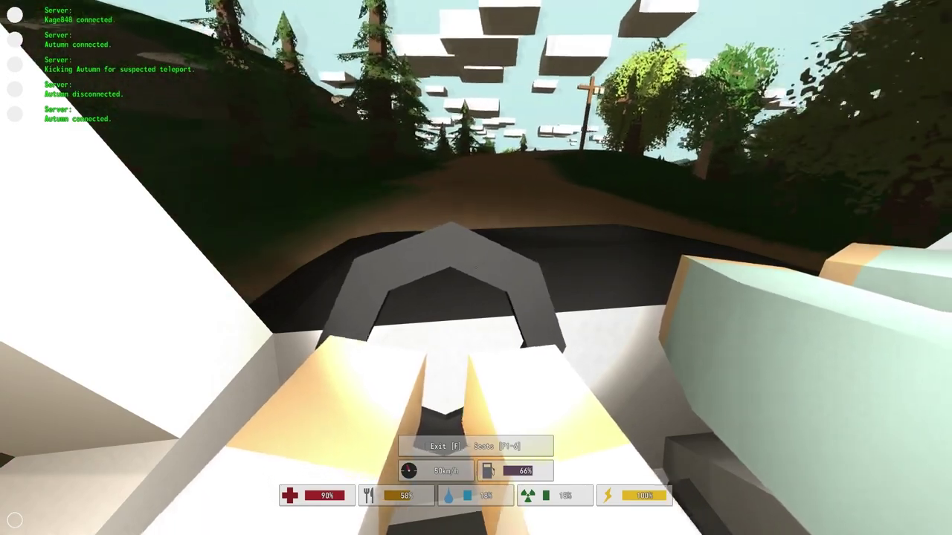
pyautogui.press('w')
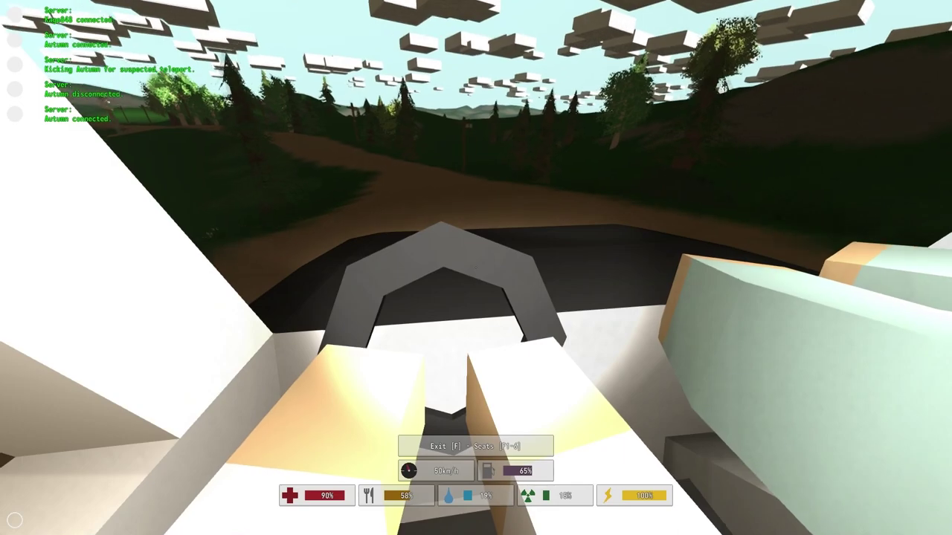
pyautogui.press('w')
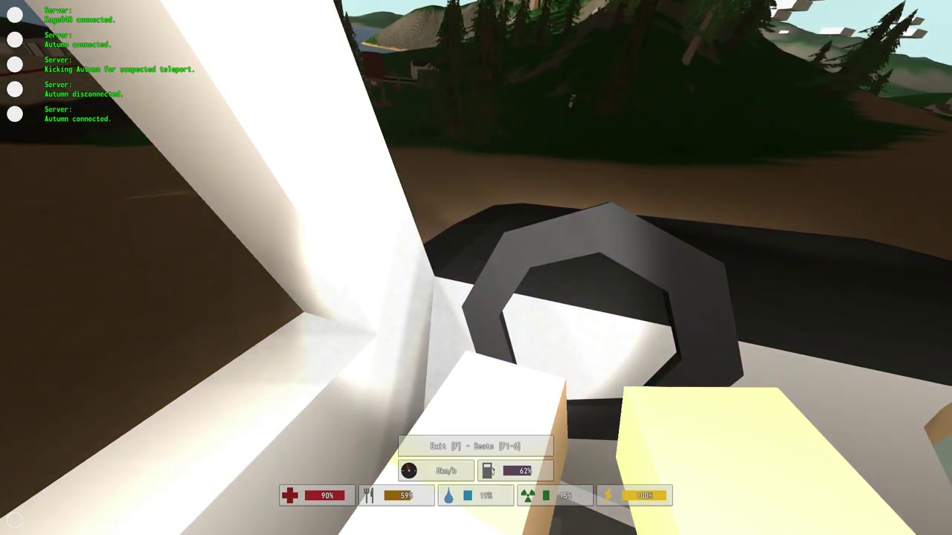
# Exit the car and run toward the town
pyautogui.press('f')
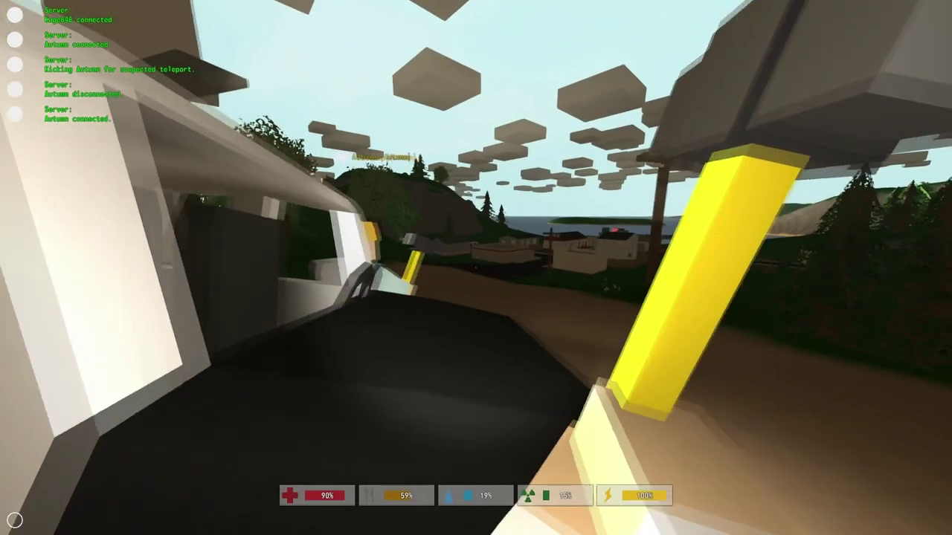
pyautogui.press('w')
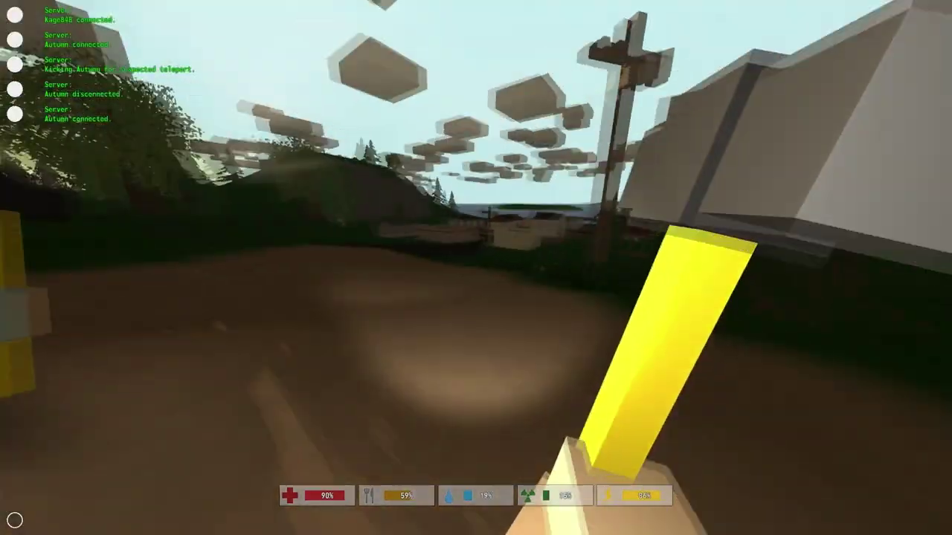
pyautogui.press('w')
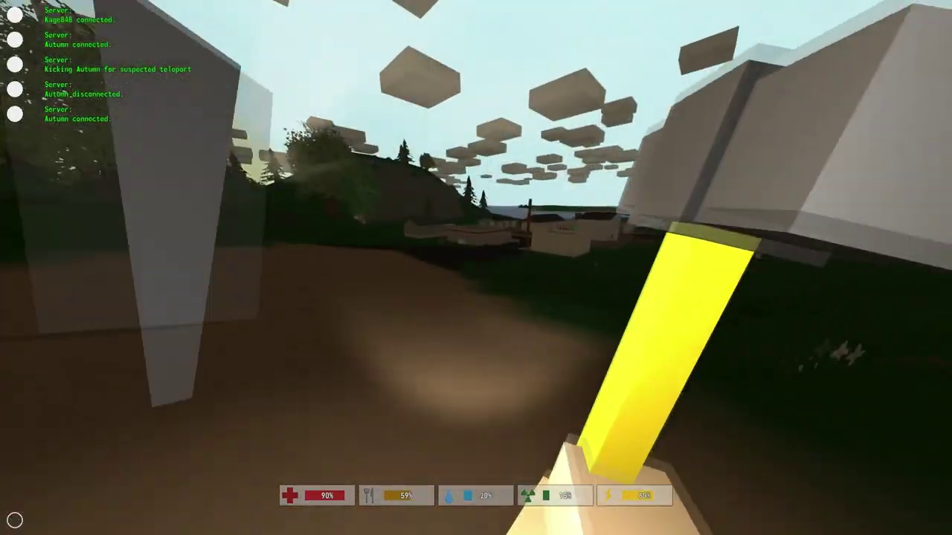
pyautogui.press('w')
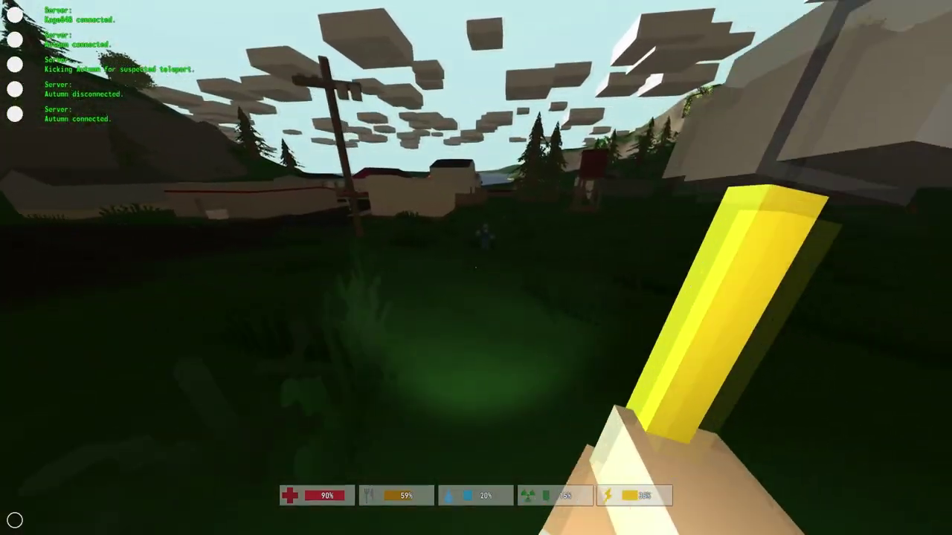
pyautogui.press('w')
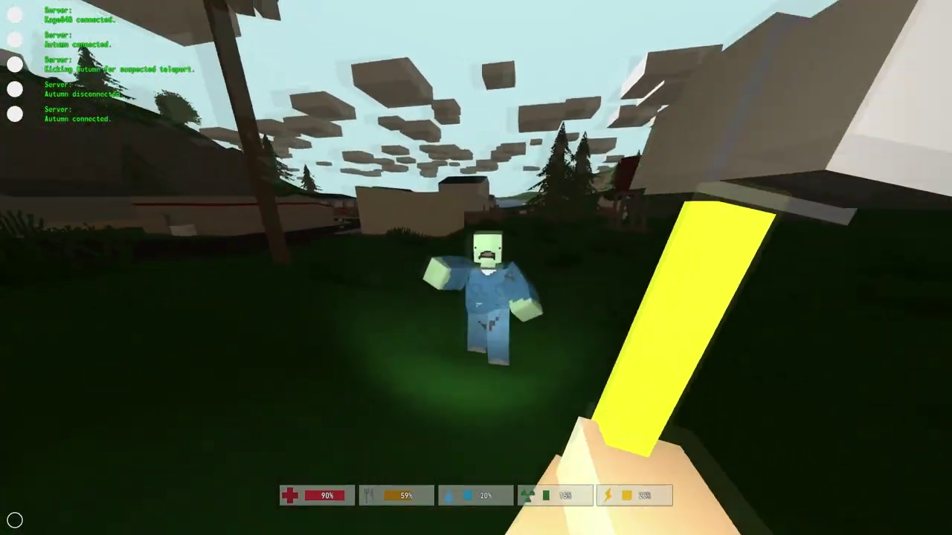
# Kill the two zombies with the hammer and walk into the POST building
pyautogui.click(476, 268)
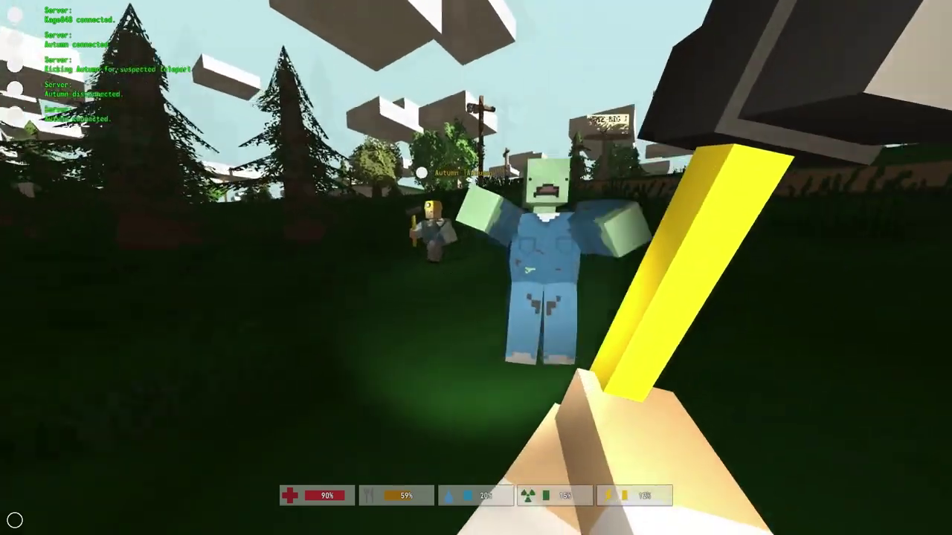
pyautogui.click(476, 268)
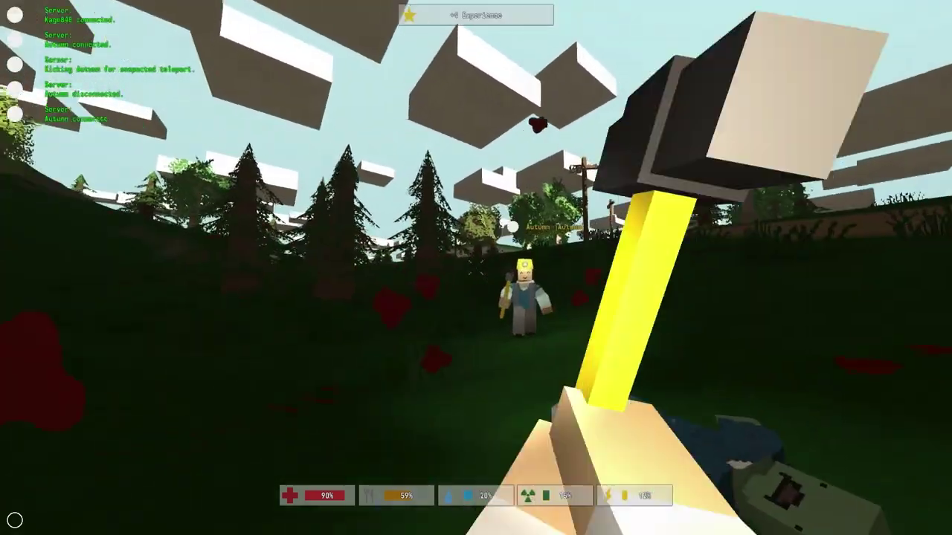
pyautogui.hotkey('shift', 'w')
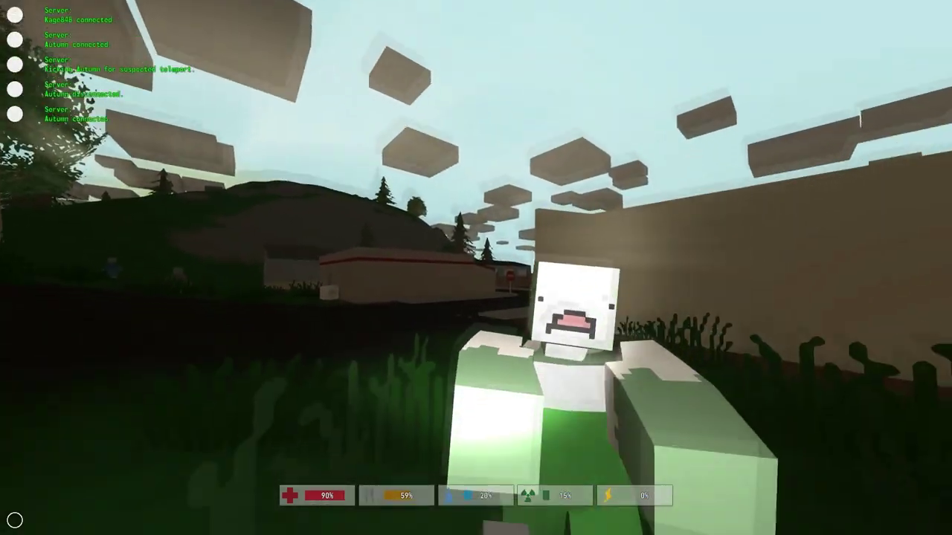
pyautogui.click(476, 268)
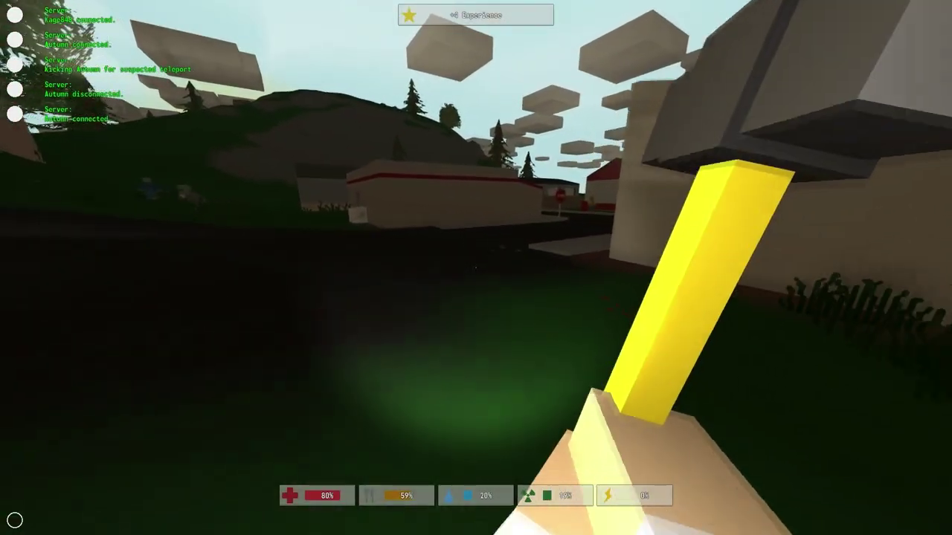
pyautogui.press('w')
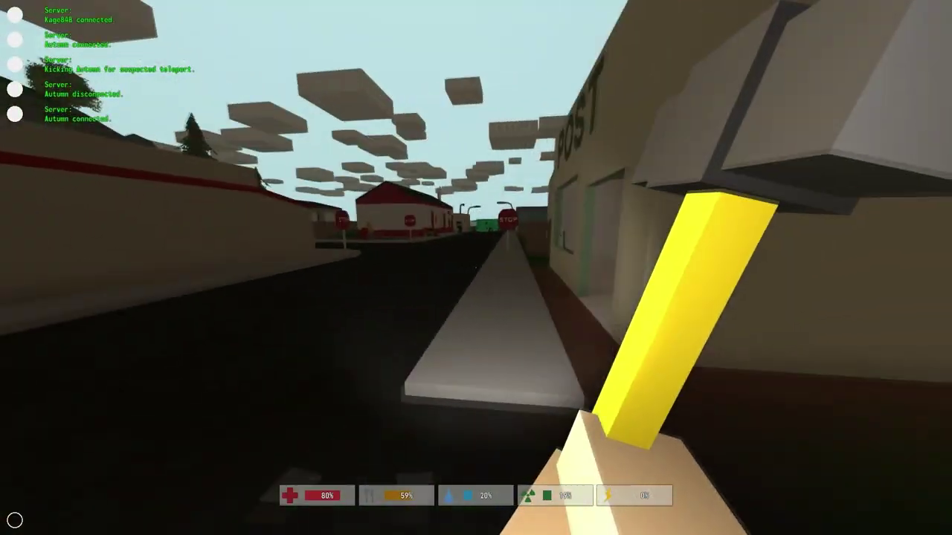
pyautogui.press('w')
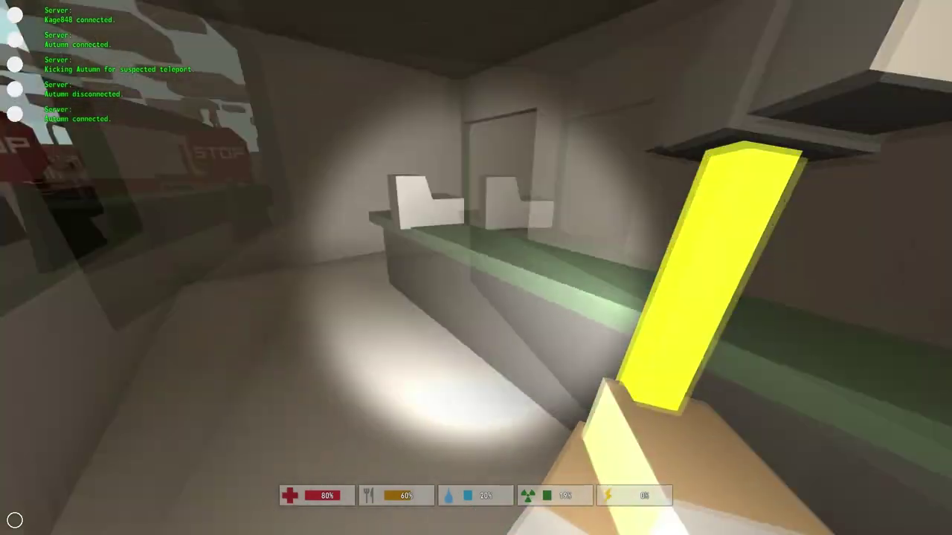
# Search the back shelf room, kill the front-room zombie, and climb out the window
pyautogui.press('w')
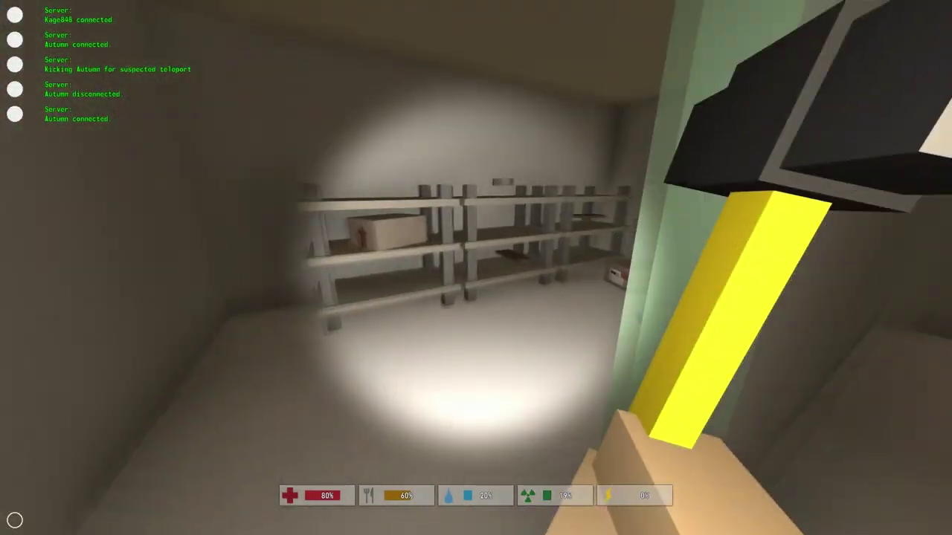
pyautogui.press('w')
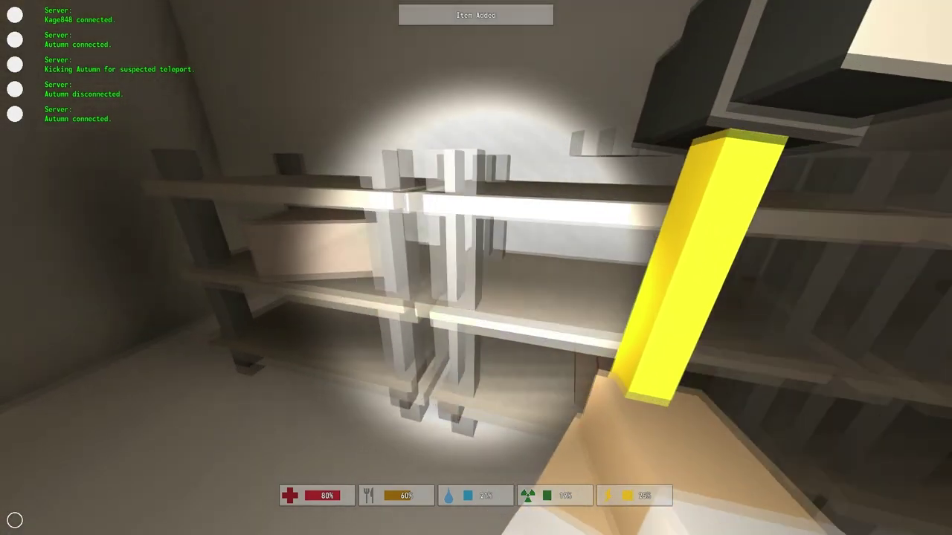
pyautogui.press('w')
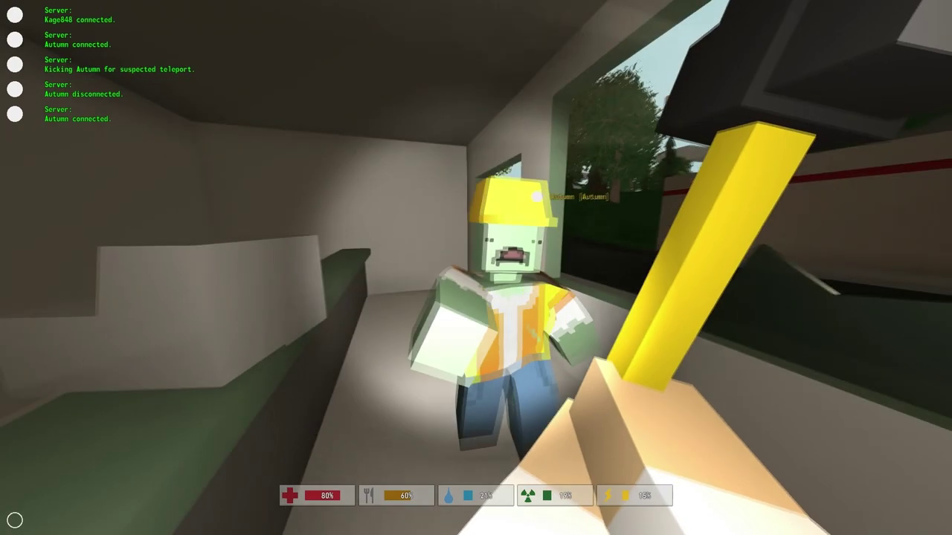
pyautogui.click(476, 267)
pyautogui.click(475, 268)
pyautogui.press('w')
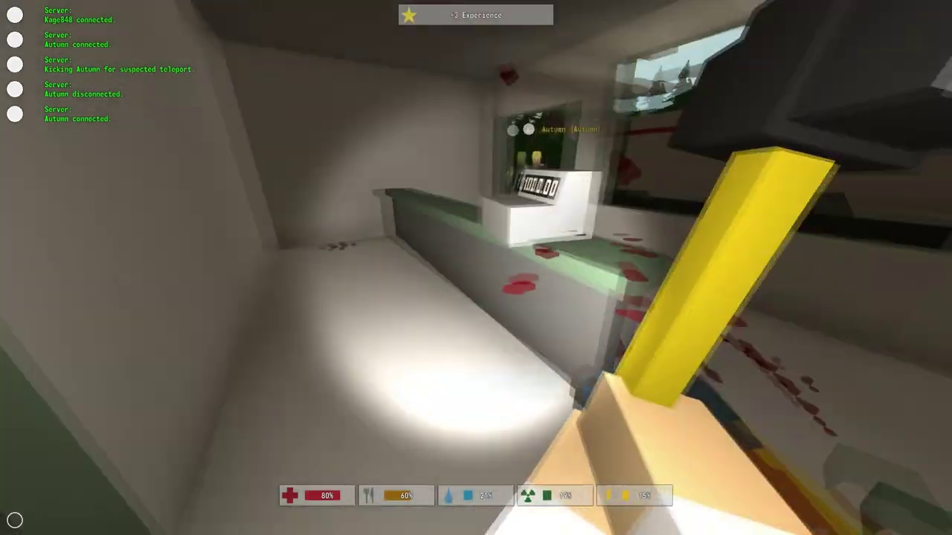
pyautogui.press('w')
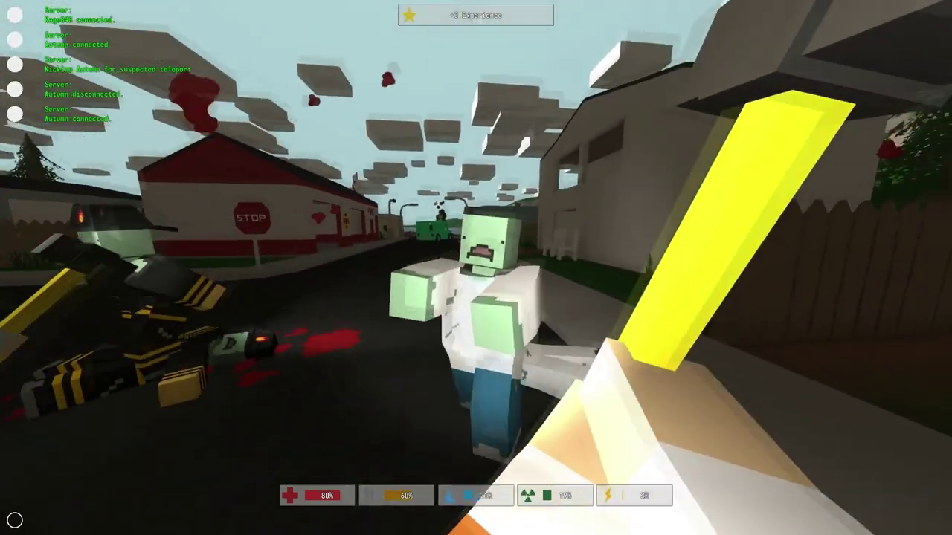
# Kill the street zombies, including the one beside the partner, then walk past the stop sign
pyautogui.click(476, 267)
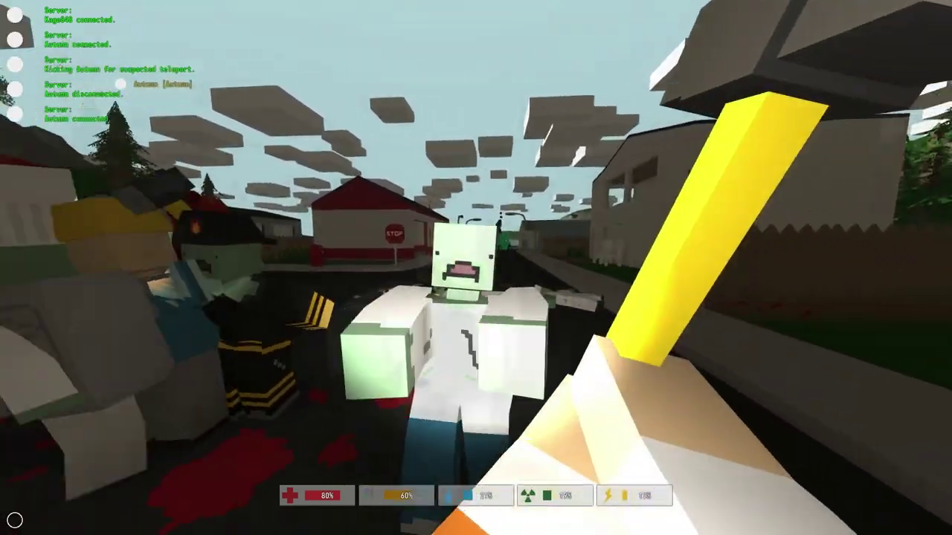
pyautogui.click(476, 268)
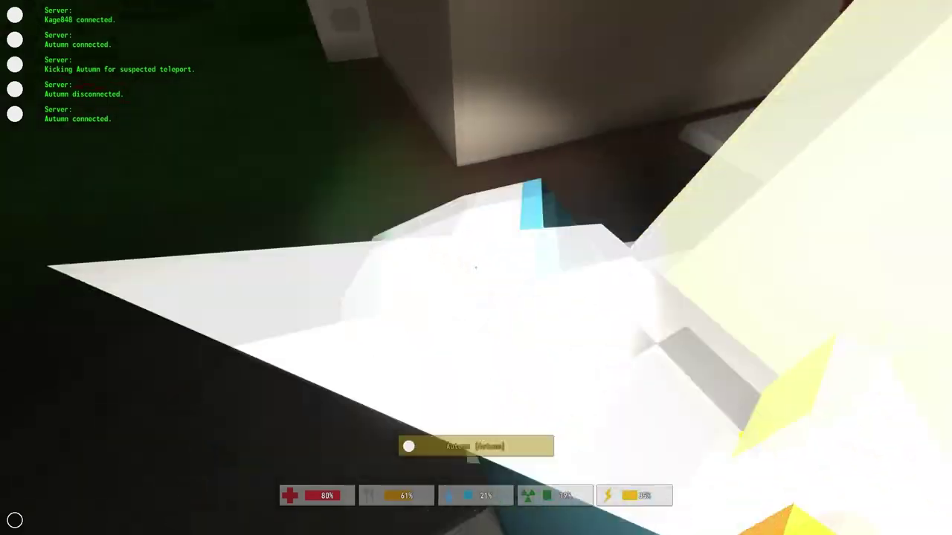
pyautogui.click(476, 268)
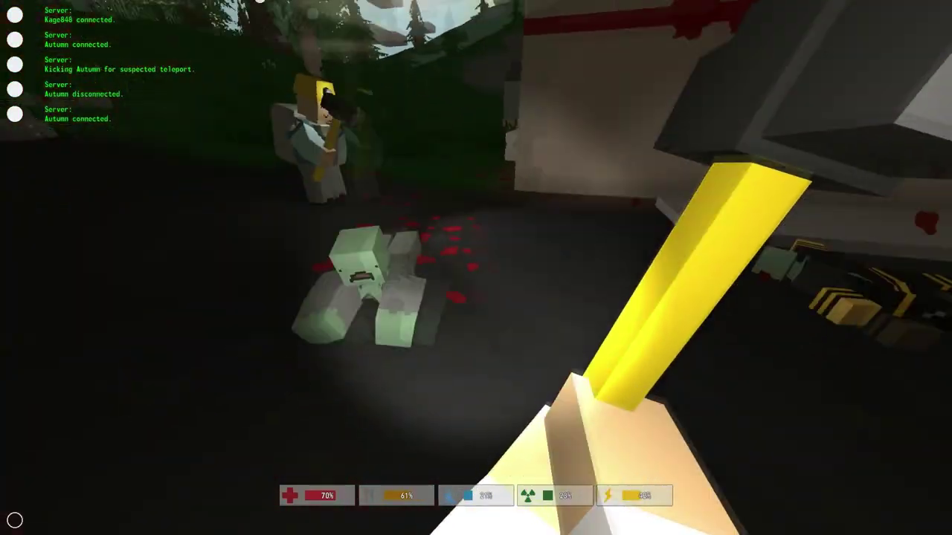
pyautogui.click(475, 267)
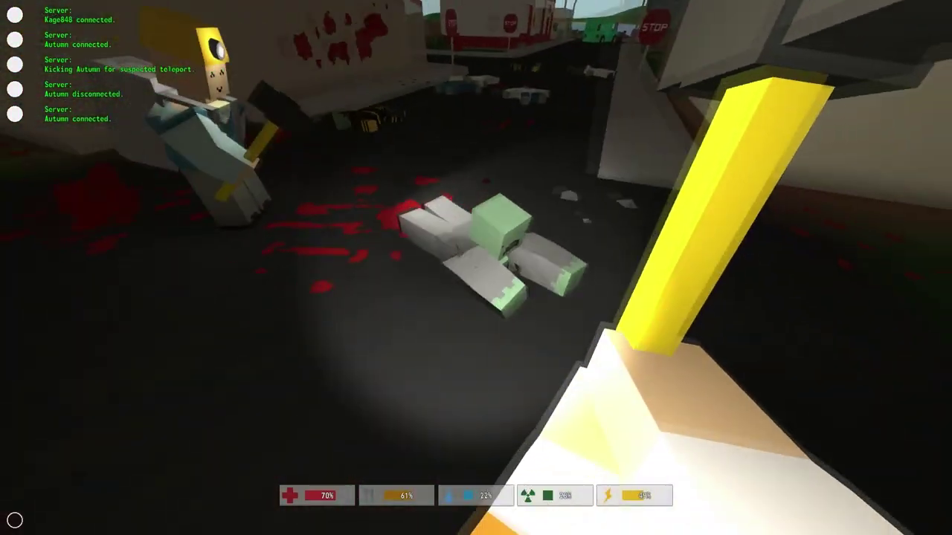
pyautogui.click(476, 267)
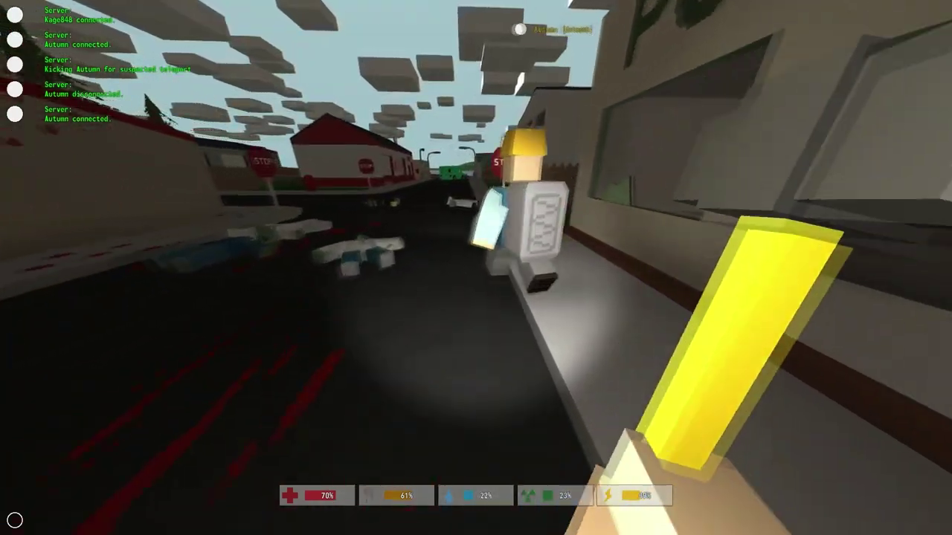
pyautogui.press('w')
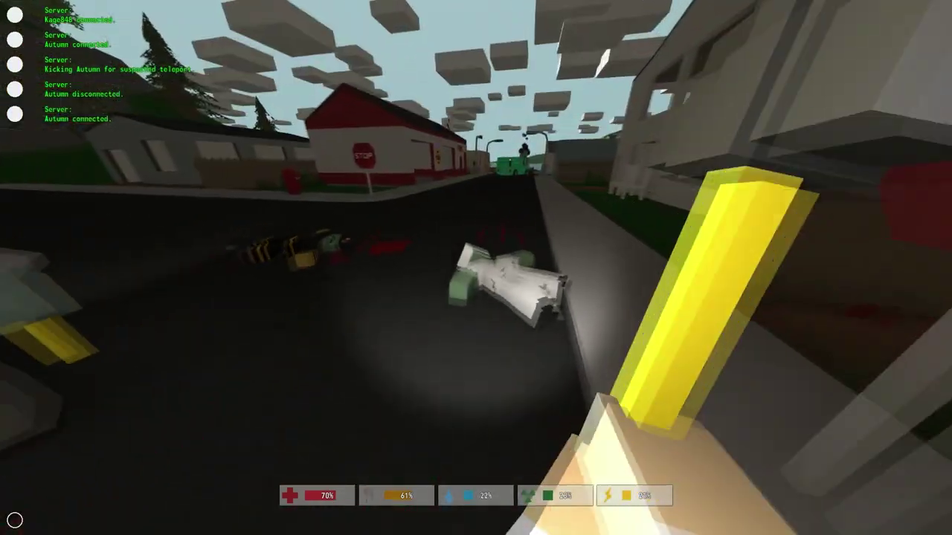
pyautogui.press('w')
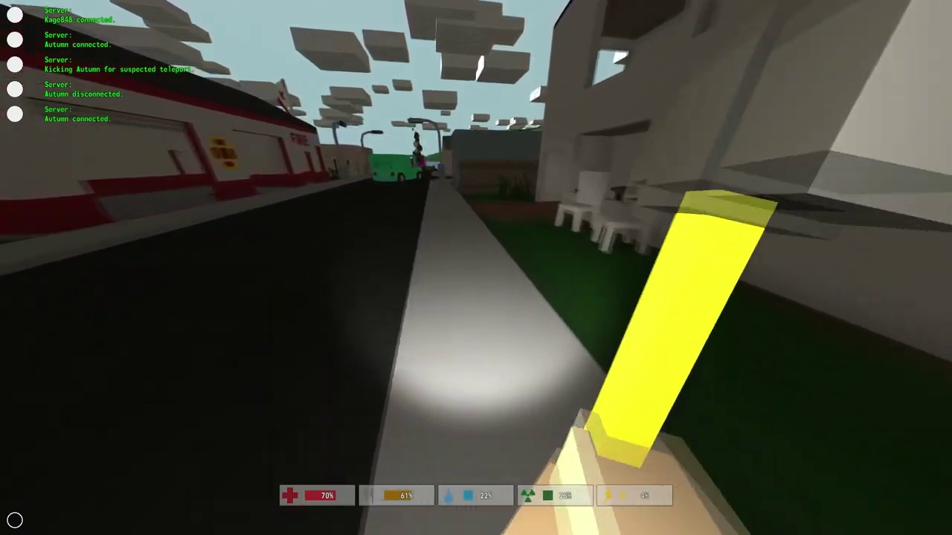
# Enter the house and kill the two zombies in the hallway
pyautogui.press('w')
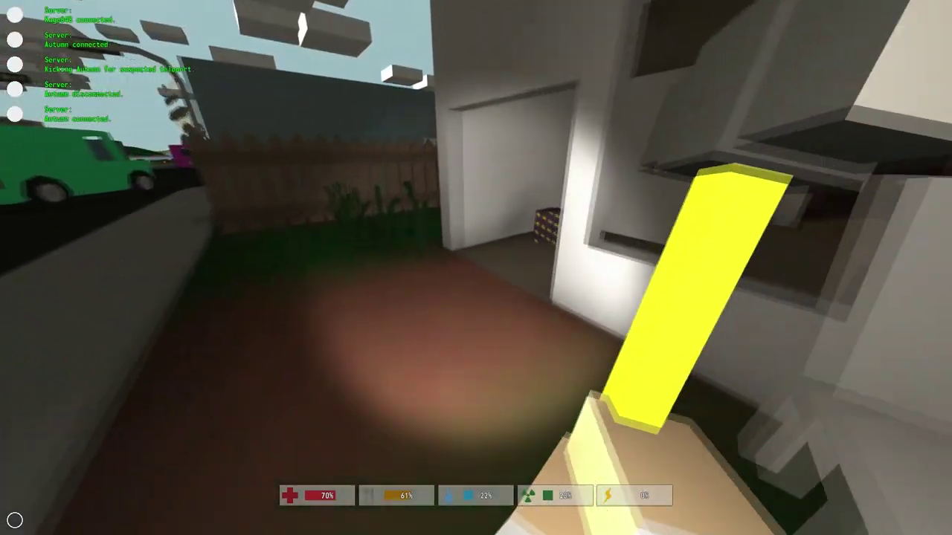
pyautogui.press('w')
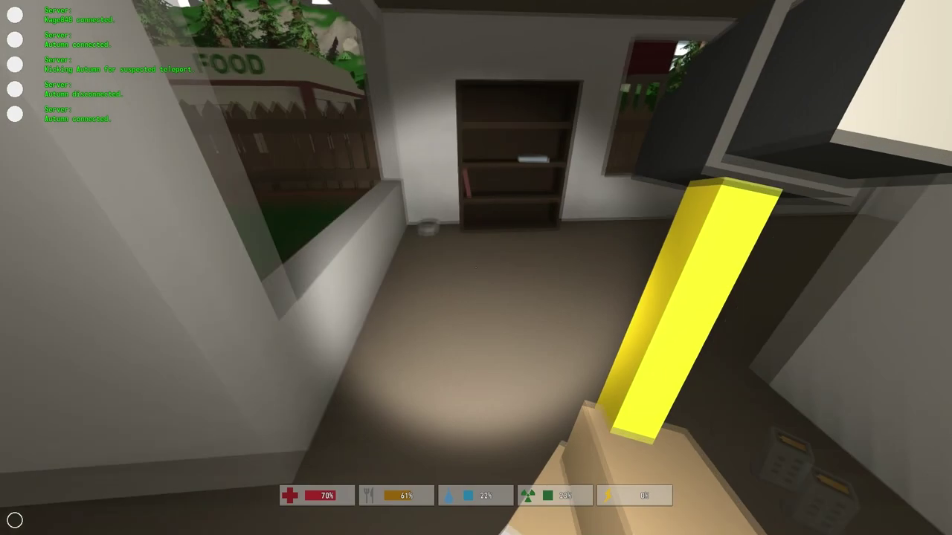
pyautogui.press('w')
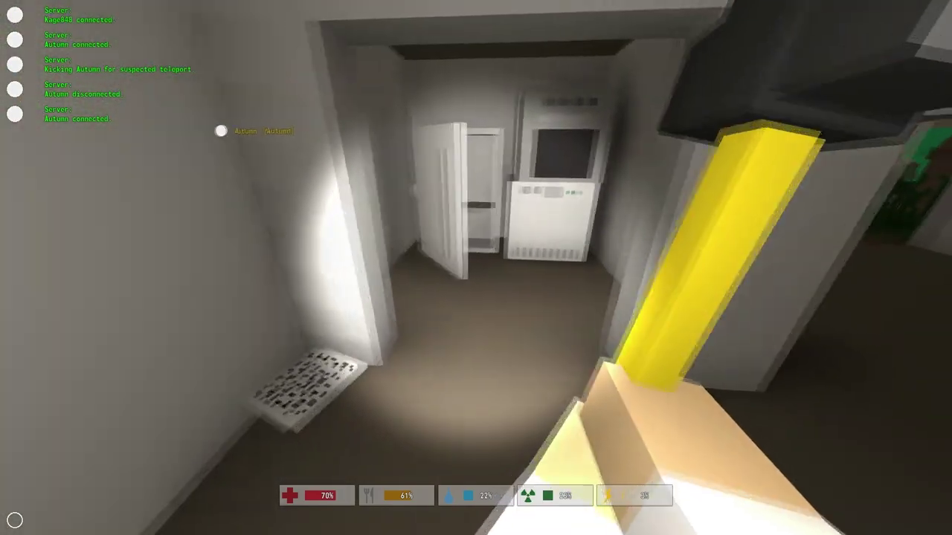
pyautogui.press('w')
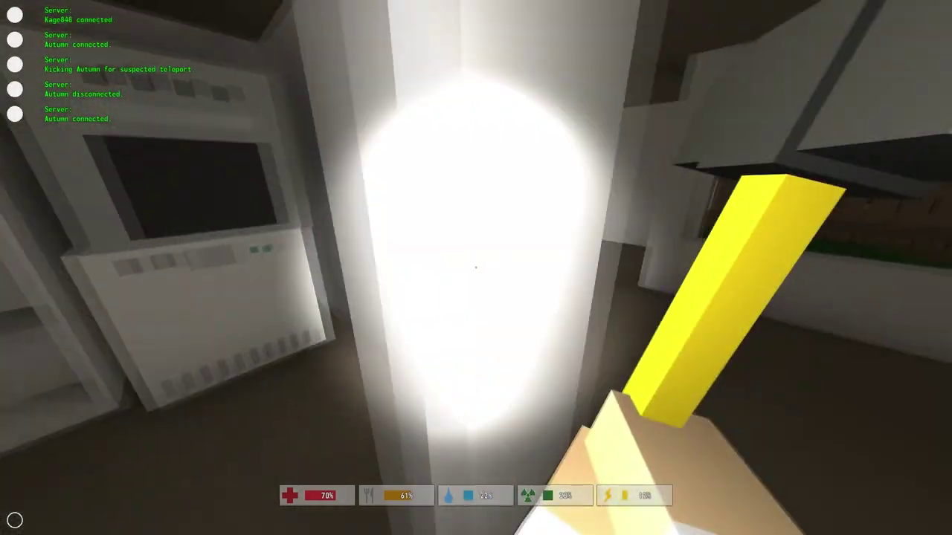
pyautogui.click(476, 267)
pyautogui.click(476, 267)
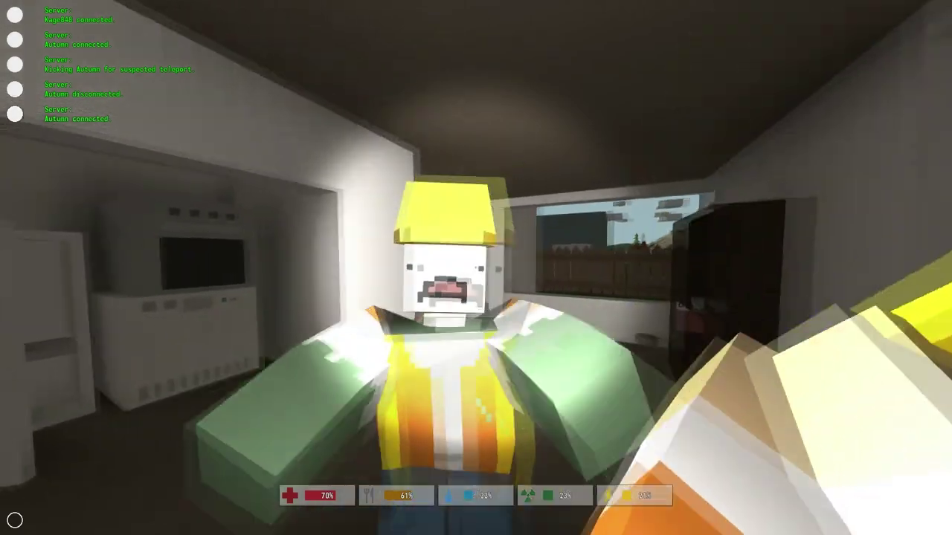
pyautogui.press('w')
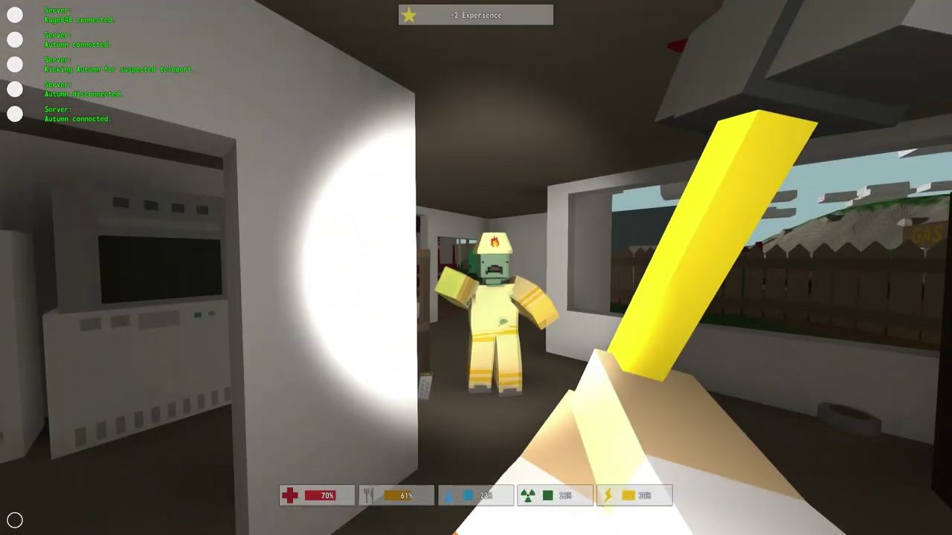
pyautogui.click(476, 268)
# Take the water bottle from the fridge, then check the bedroom cola can and cabinet
pyautogui.press('w')
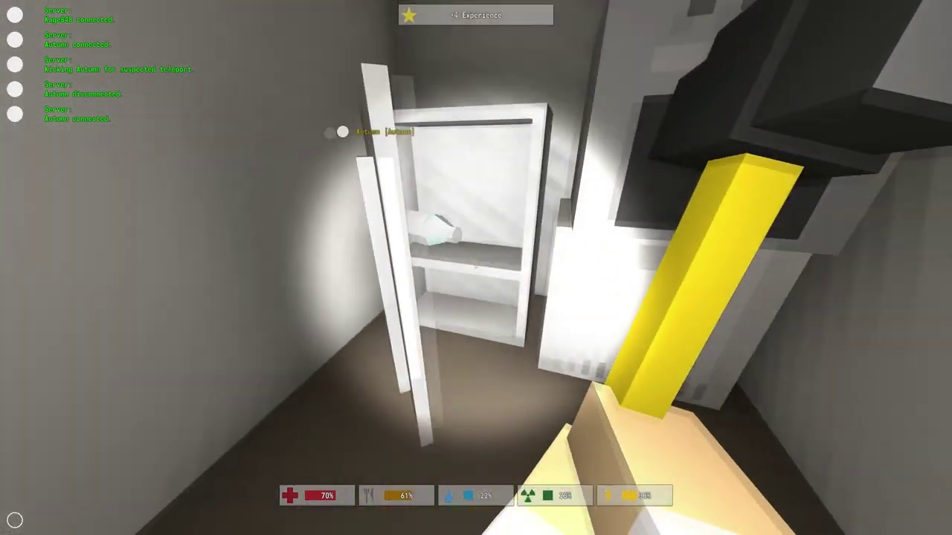
pyautogui.press('w')
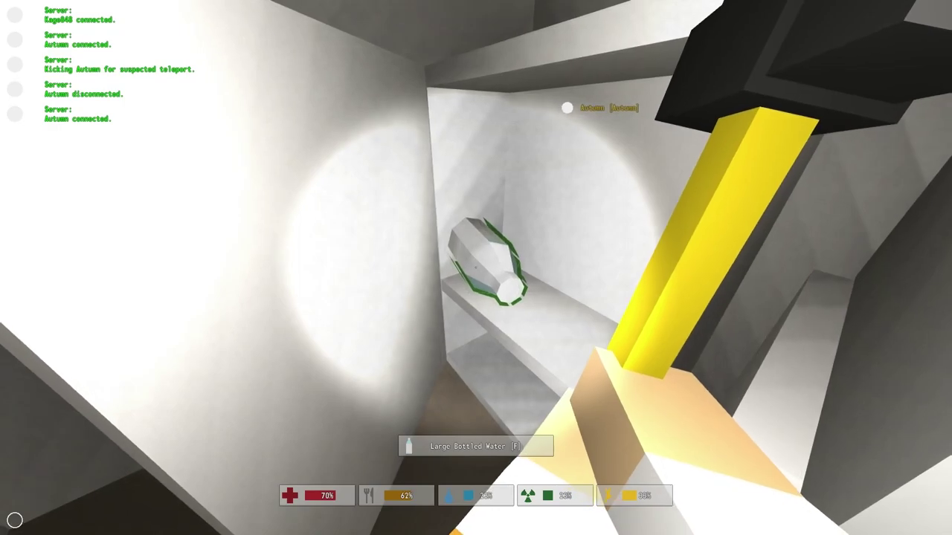
pyautogui.press('f')
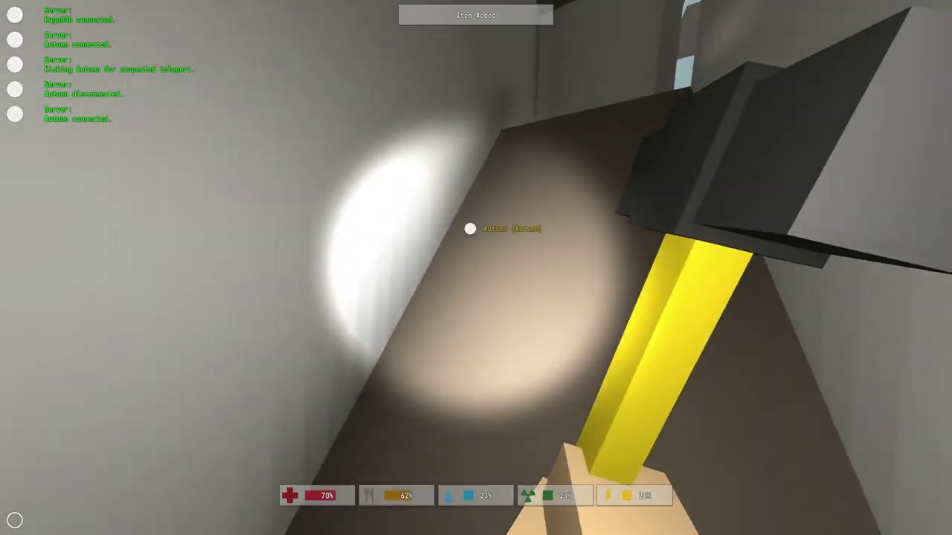
pyautogui.press('w')
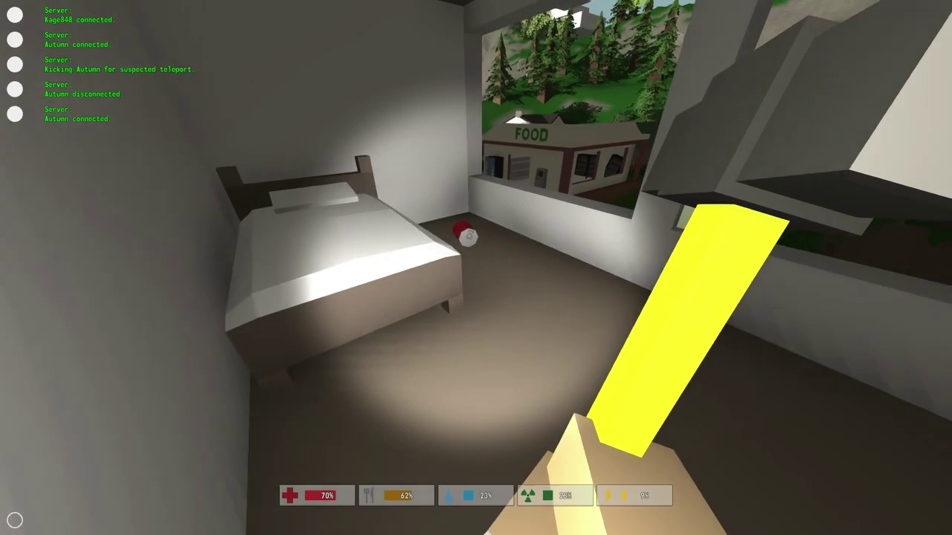
pyautogui.press('w')
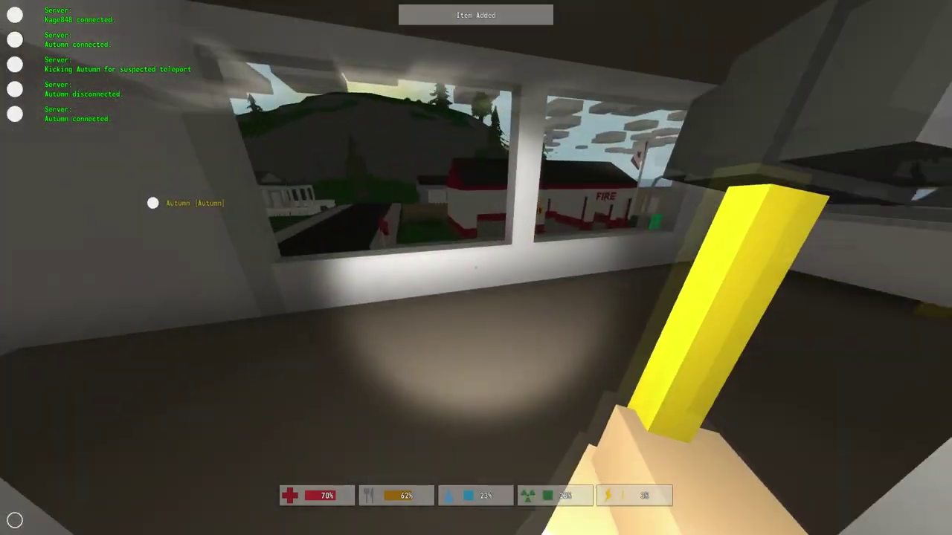
pyautogui.press('w')
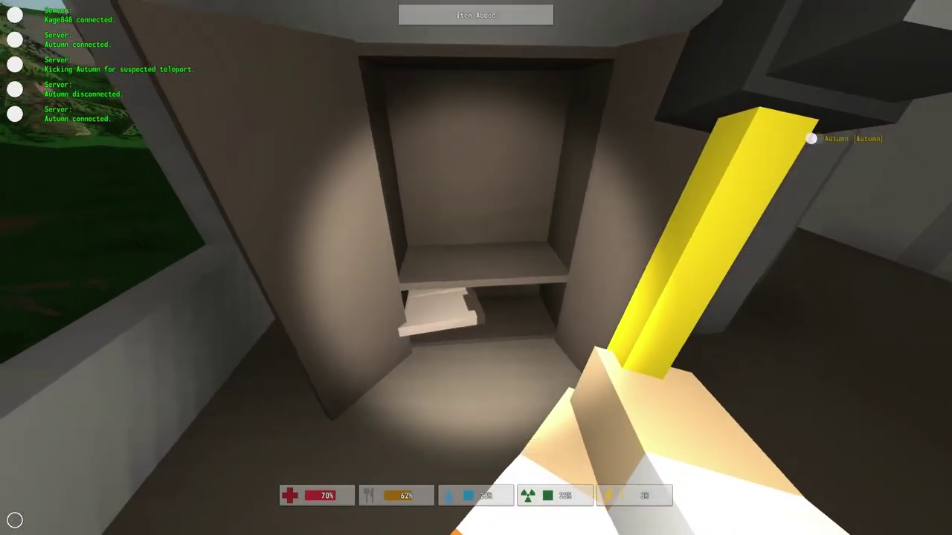
# Check the bathtub room, then head back through the hallway and out facing the fire station
pyautogui.press('w')
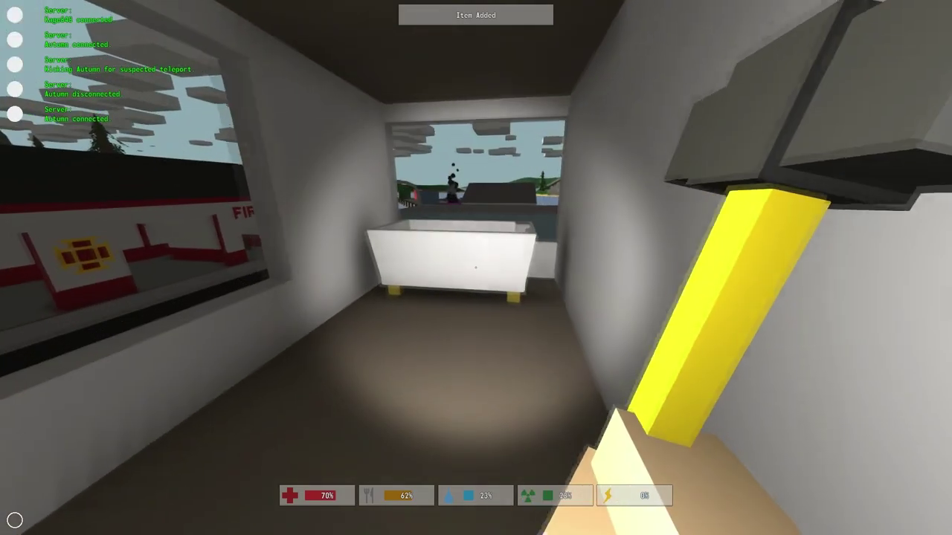
pyautogui.press('w')
pyautogui.press('space')
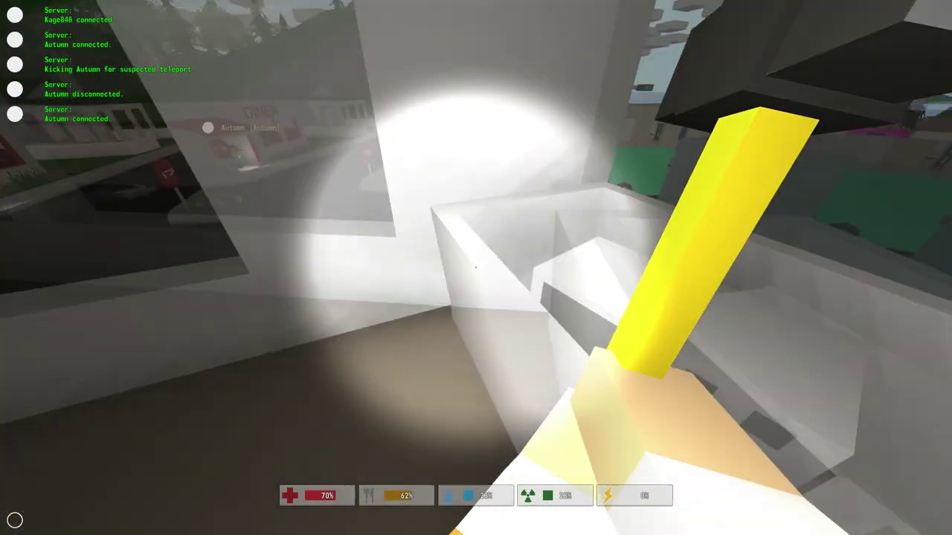
pyautogui.press('w')
pyautogui.press('w')
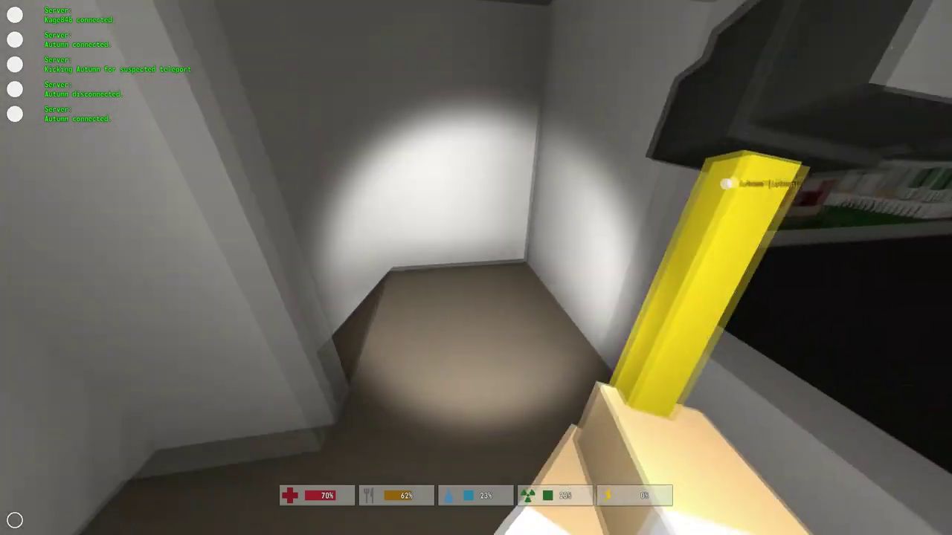
pyautogui.press('w')
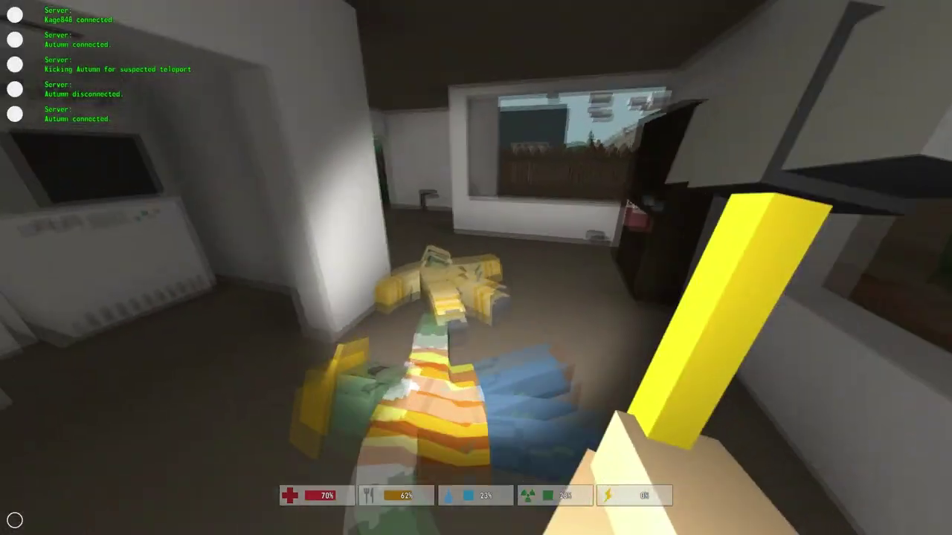
pyautogui.press('w')
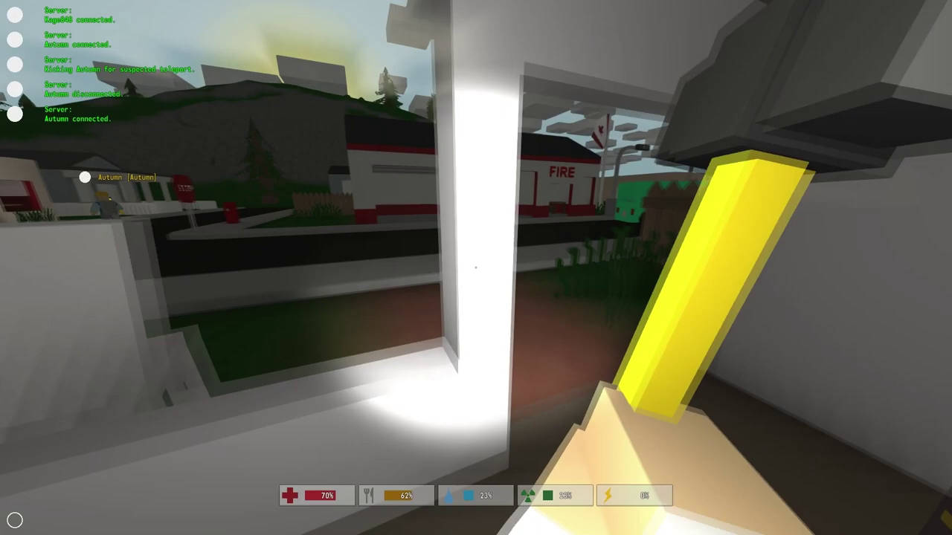
# Walk past the fire station, kill the zombie by the green van, and head to the grey building
pyautogui.press('w')
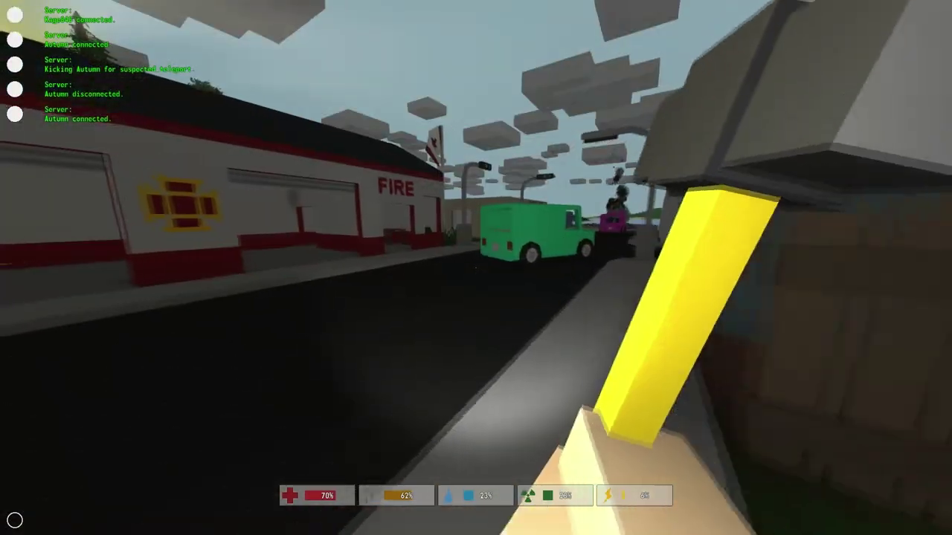
pyautogui.press('w')
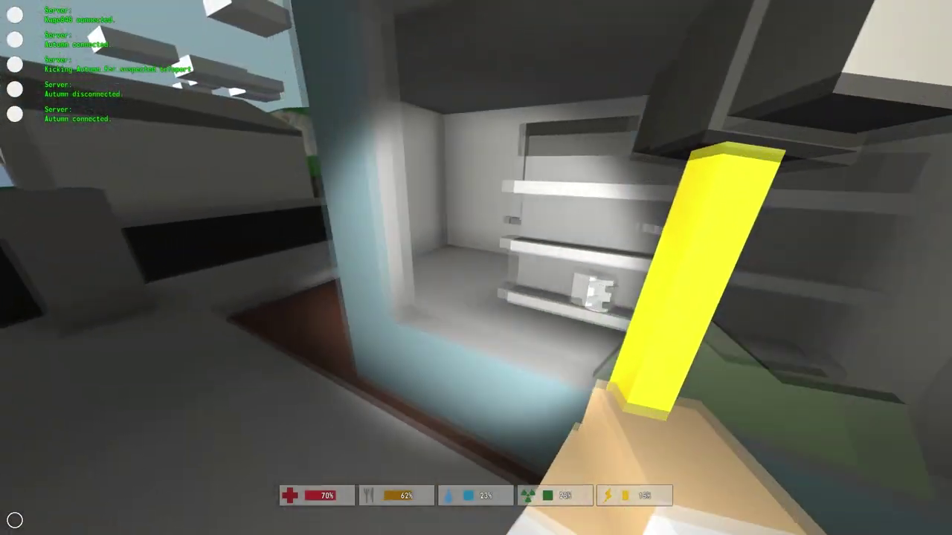
pyautogui.press('w')
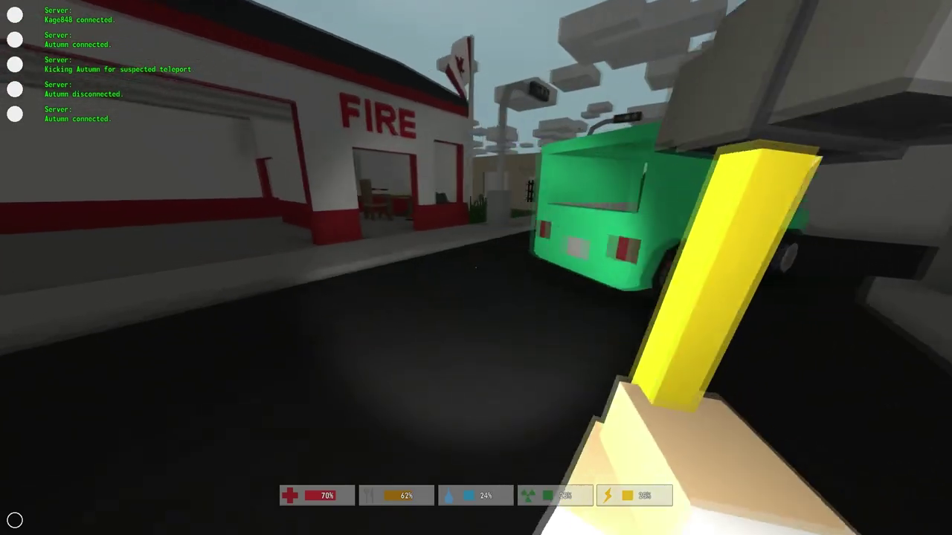
pyautogui.press('w')
pyautogui.press('w')
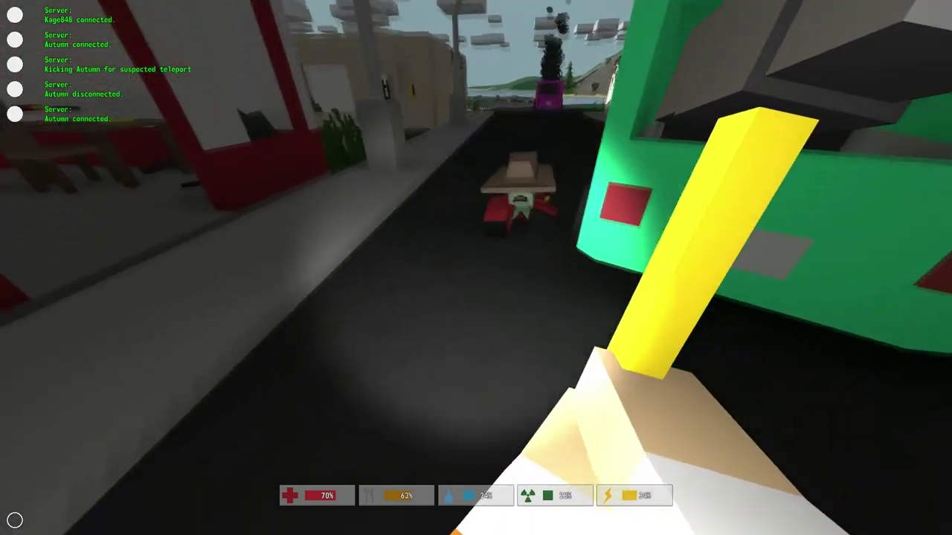
pyautogui.click(475, 268)
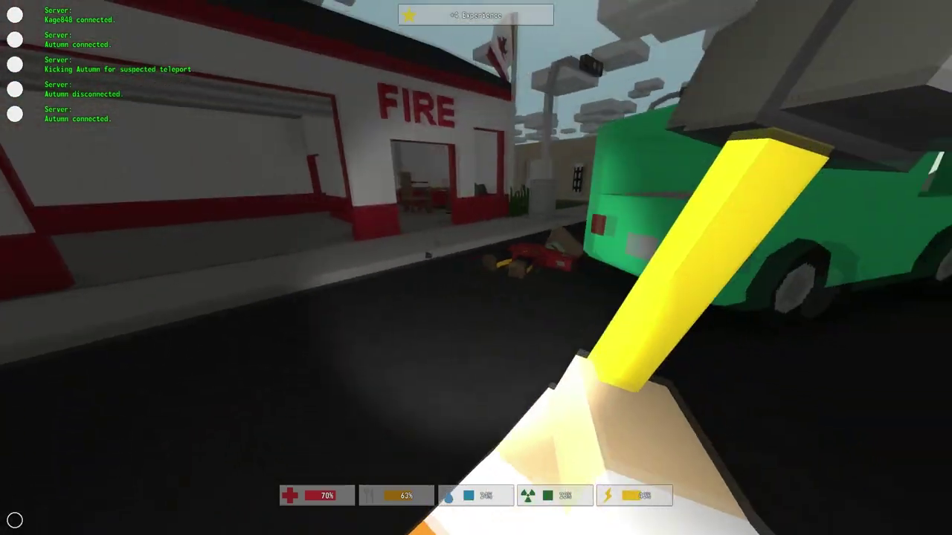
pyautogui.press('w')
pyautogui.press('w')
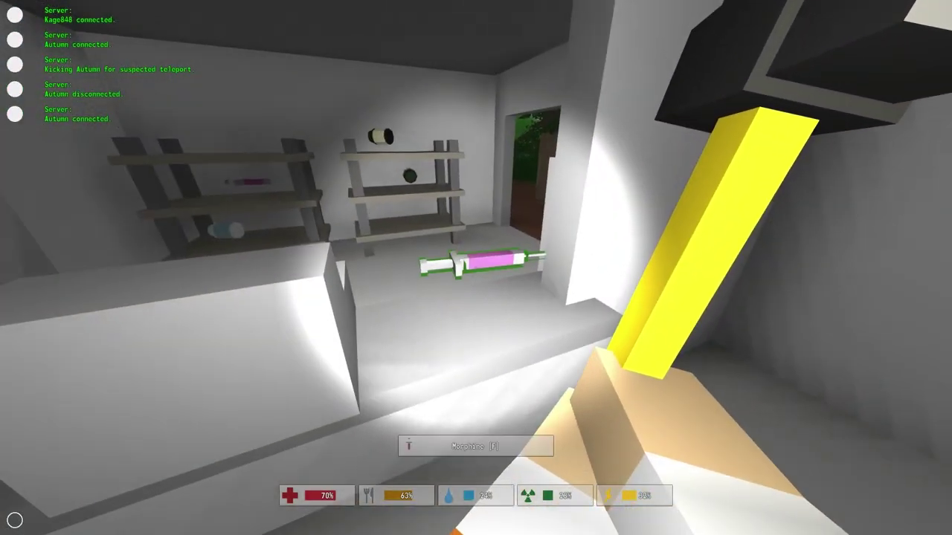
# Pick up the morphine syringe, bandage, second syringe and vitamins from the store shelves
pyautogui.press('f')
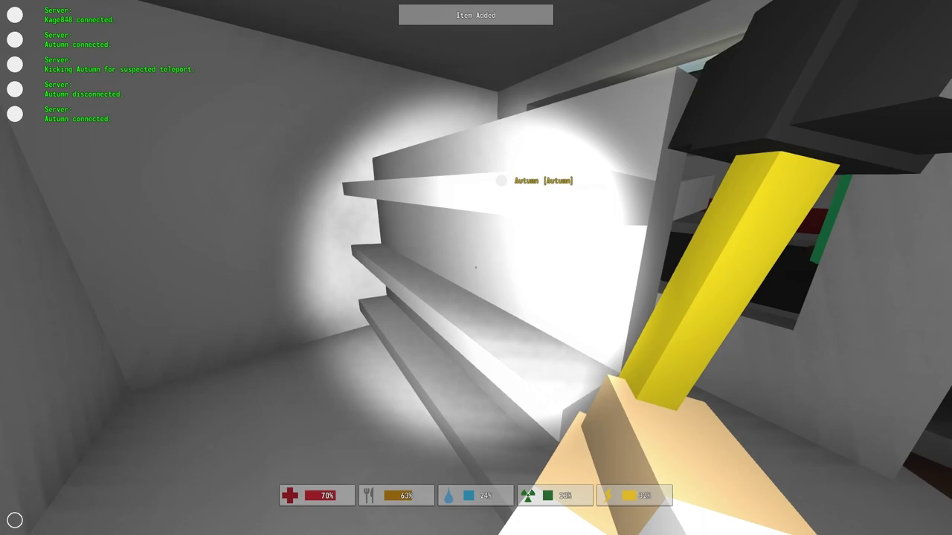
pyautogui.press('w')
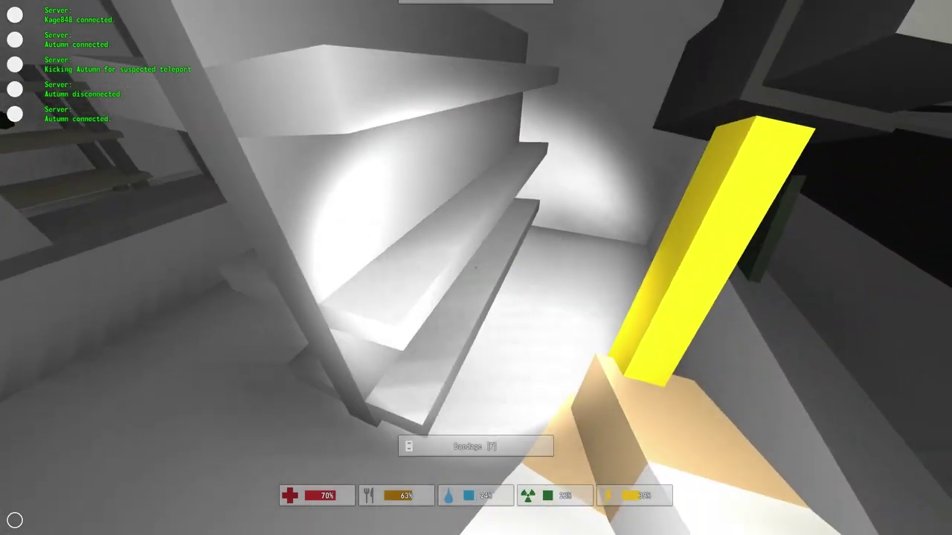
pyautogui.press('f')
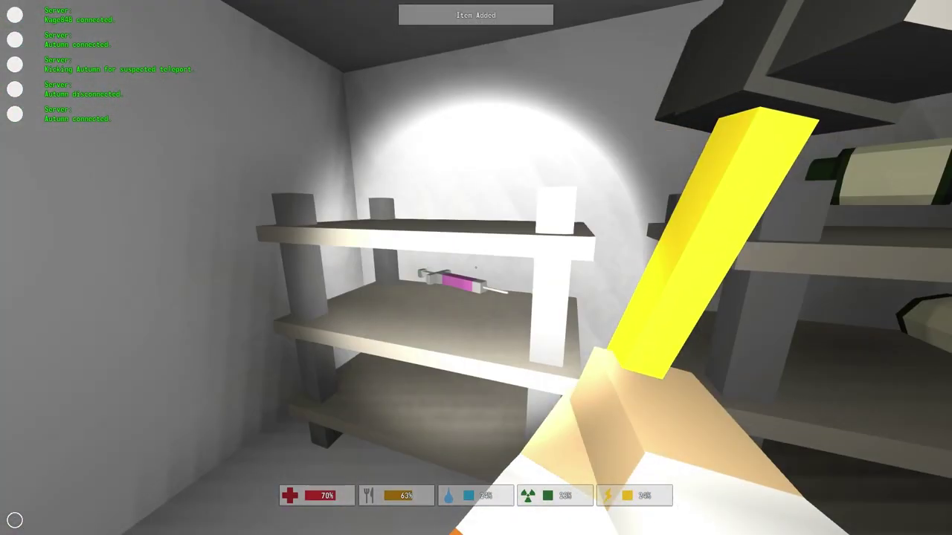
pyautogui.press('f')
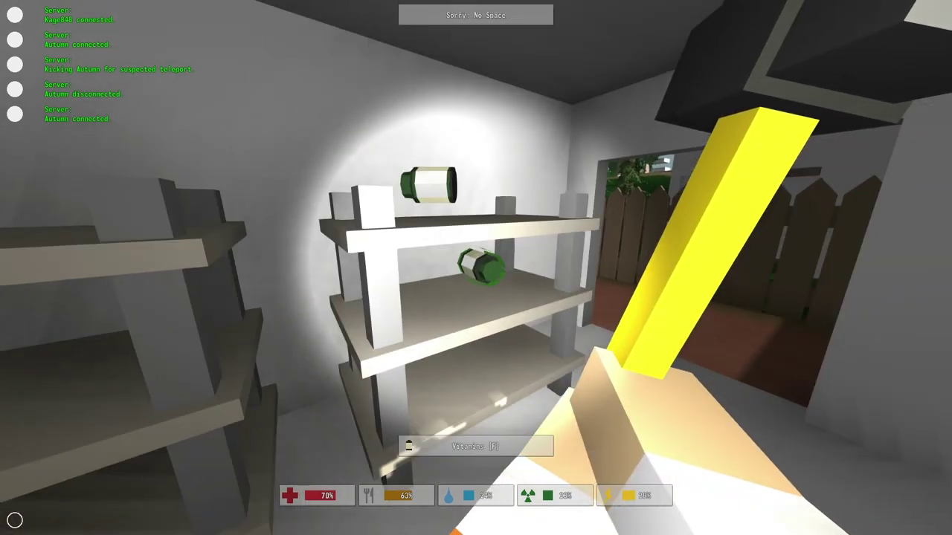
pyautogui.press('f')
# Rearrange the Travelpack, grab the remaining shelf items, and sprint outside
pyautogui.press('Tab')
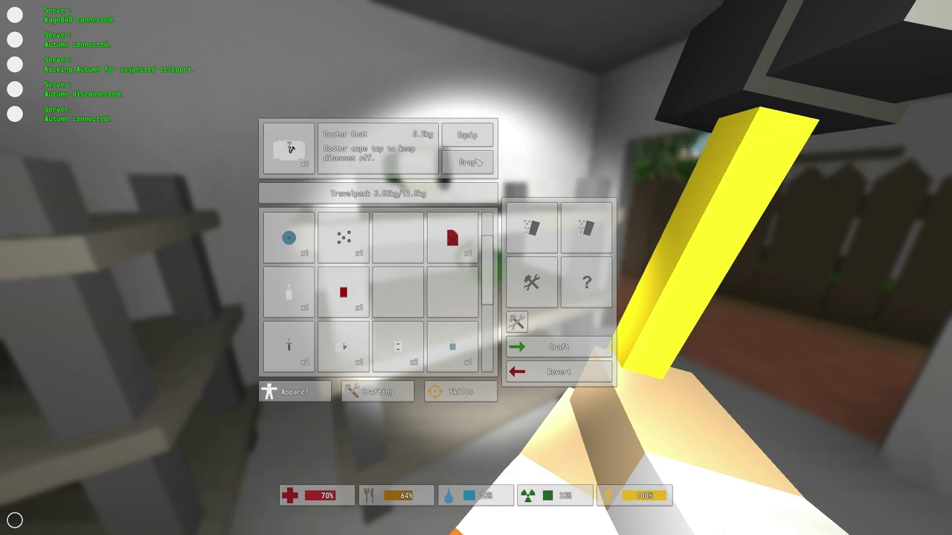
pyautogui.press('g')
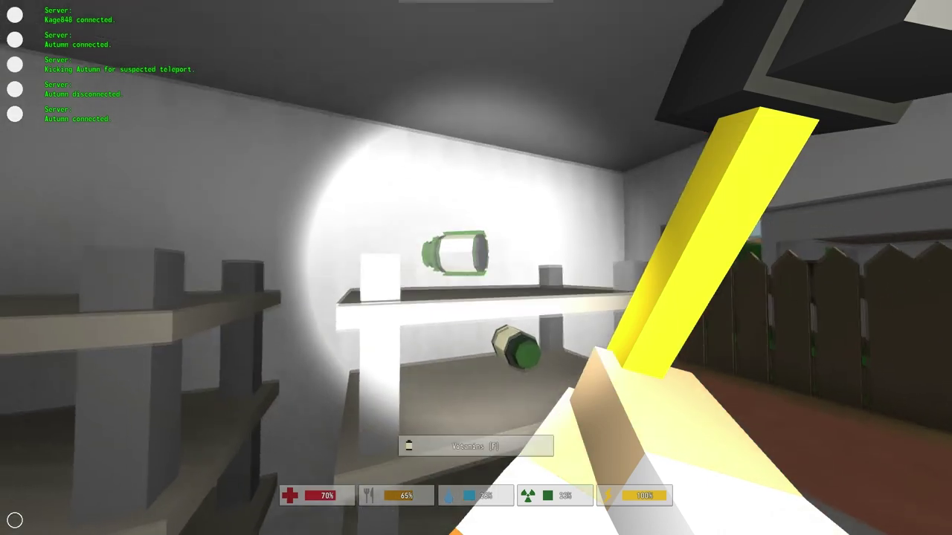
pyautogui.press('f')
pyautogui.press('f')
pyautogui.hotkey('shift', 'w')
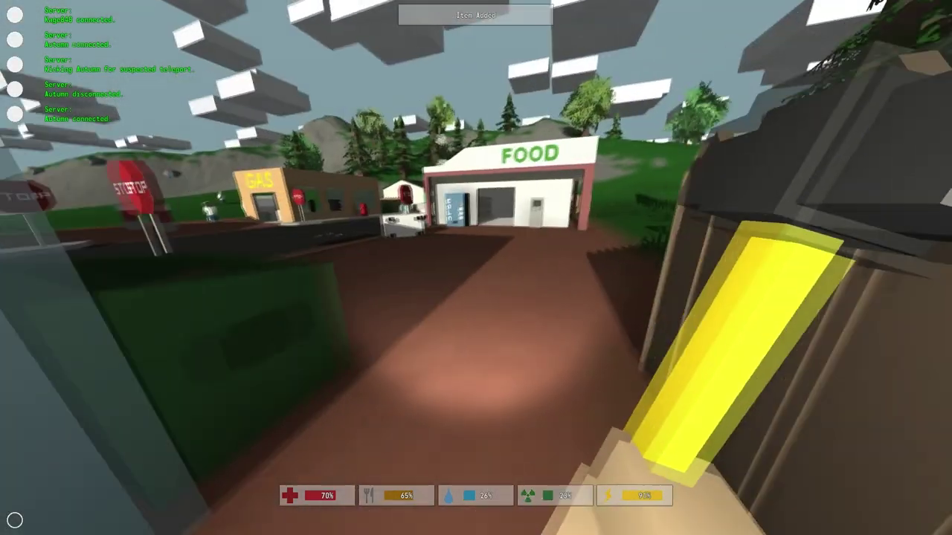
# Run past the FOOD store and start hitting the approaching zombie and the chef zombie
pyautogui.hotkey('shift', 'w')
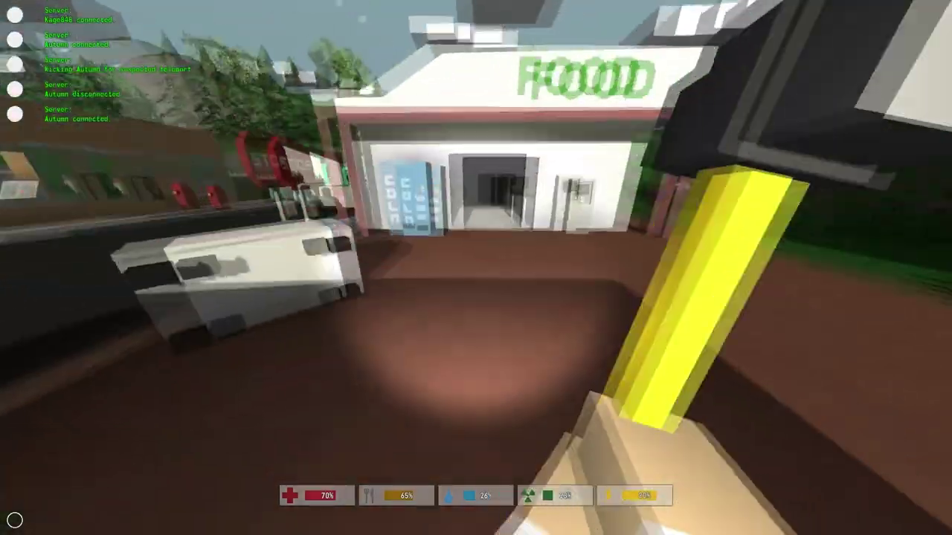
pyautogui.hotkey('shift', 'w')
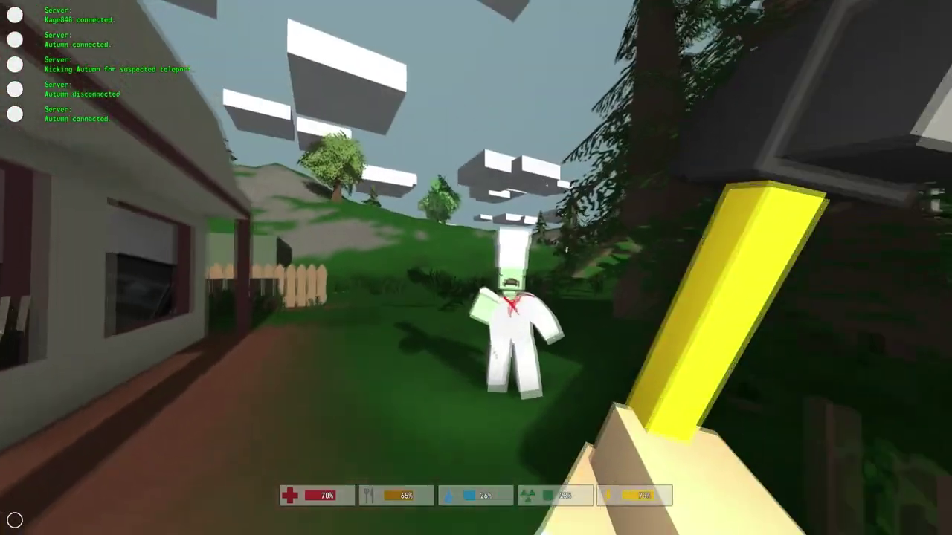
pyautogui.click(476, 267)
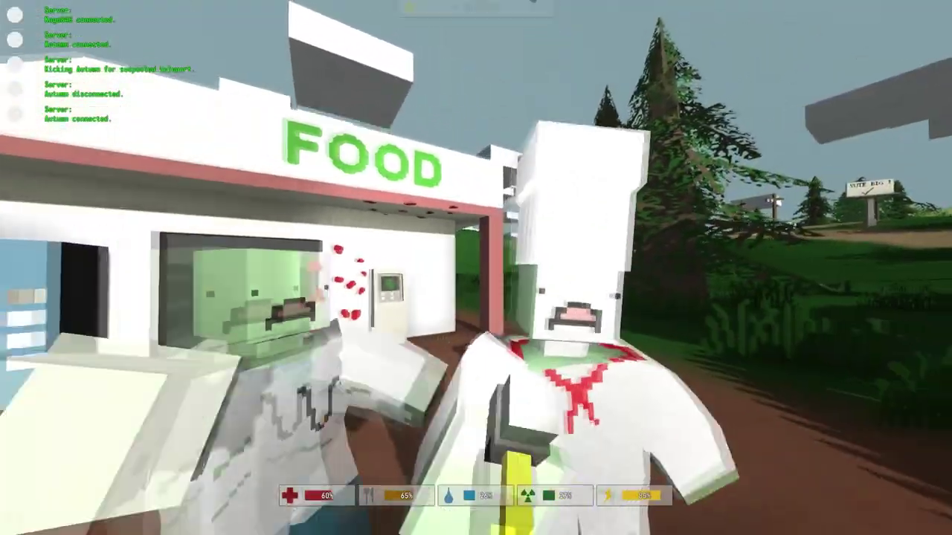
pyautogui.click(476, 268)
# Kill the chef zombie and the green zombie, then walk back to the canned beans
pyautogui.click(476, 267)
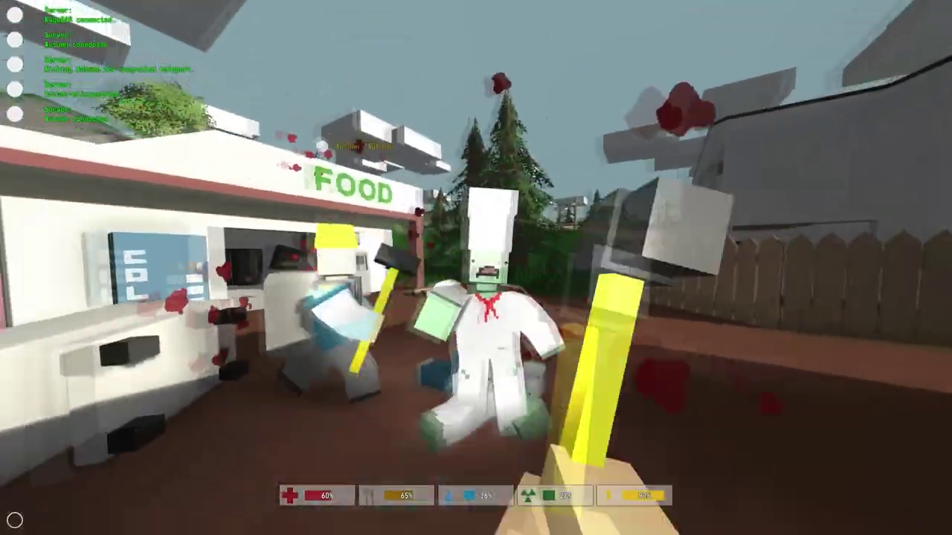
pyautogui.click(475, 268)
pyautogui.click(475, 267)
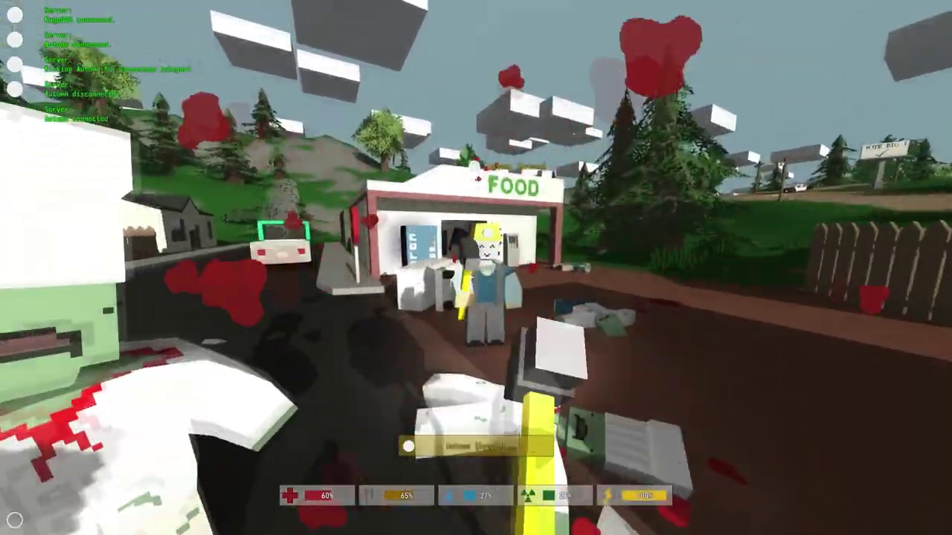
pyautogui.click(476, 268)
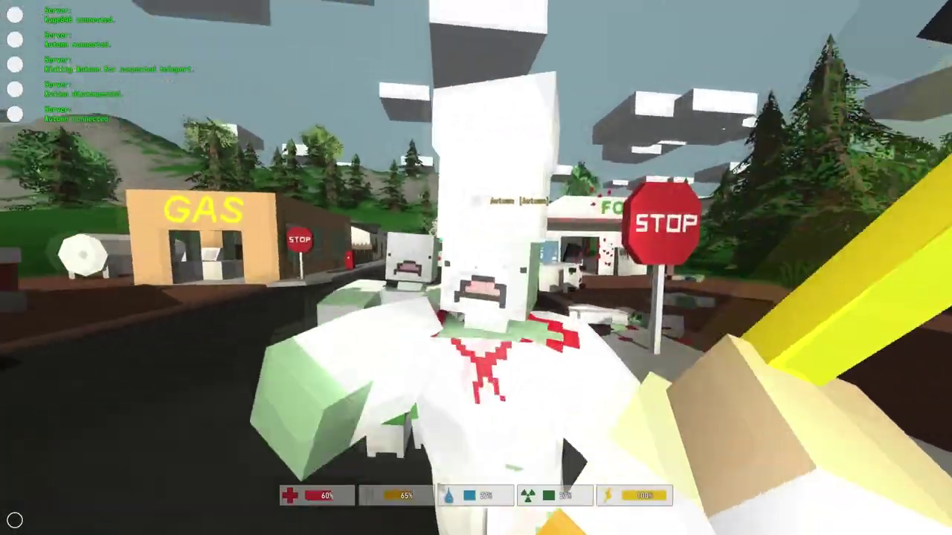
pyautogui.click(476, 267)
pyautogui.click(475, 268)
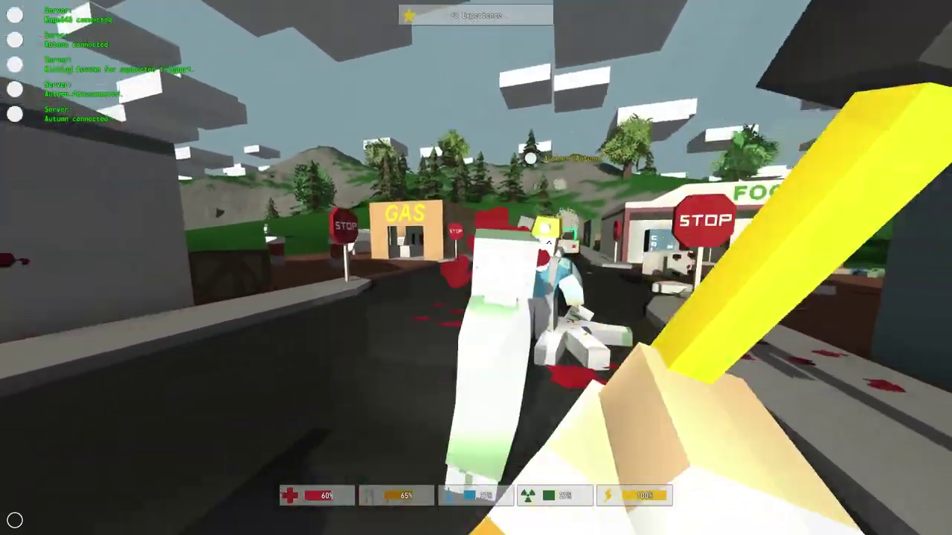
pyautogui.click(476, 268)
pyautogui.press('w')
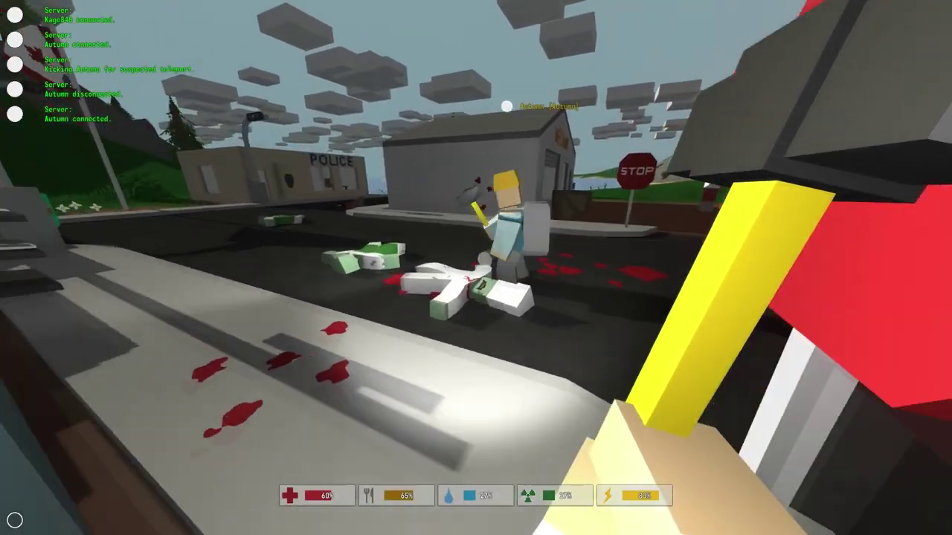
pyautogui.press('w')
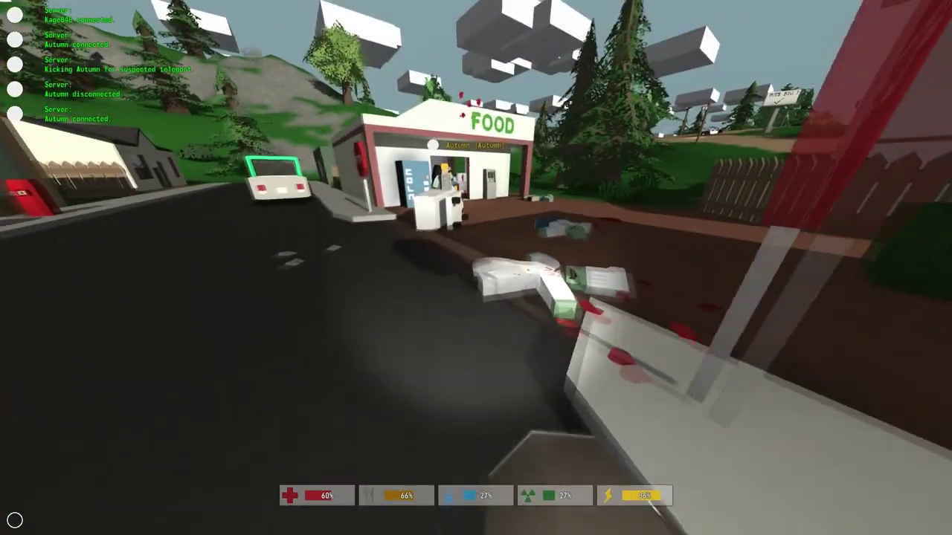
# Walk down the street past the red mailbox to the Mechanic garage with the hammer ready
pyautogui.press('w')
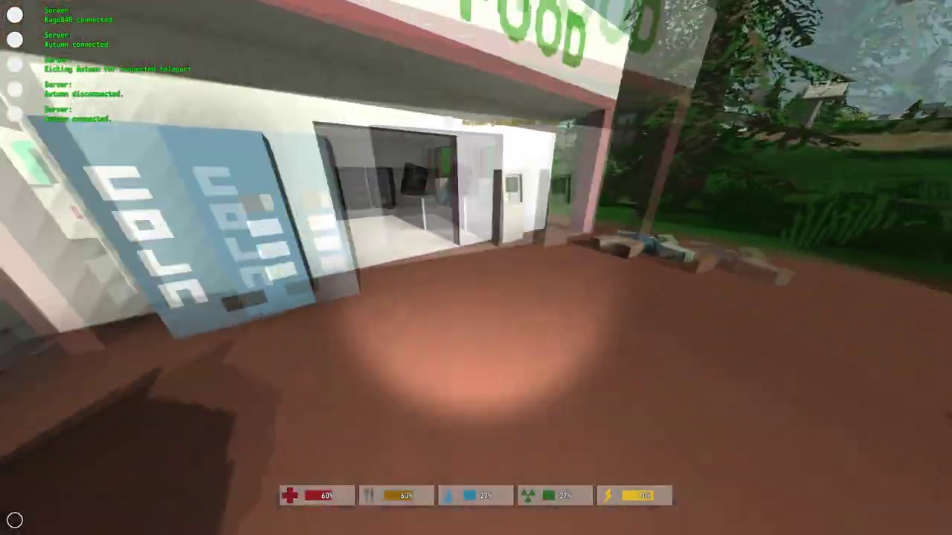
pyautogui.press('w')
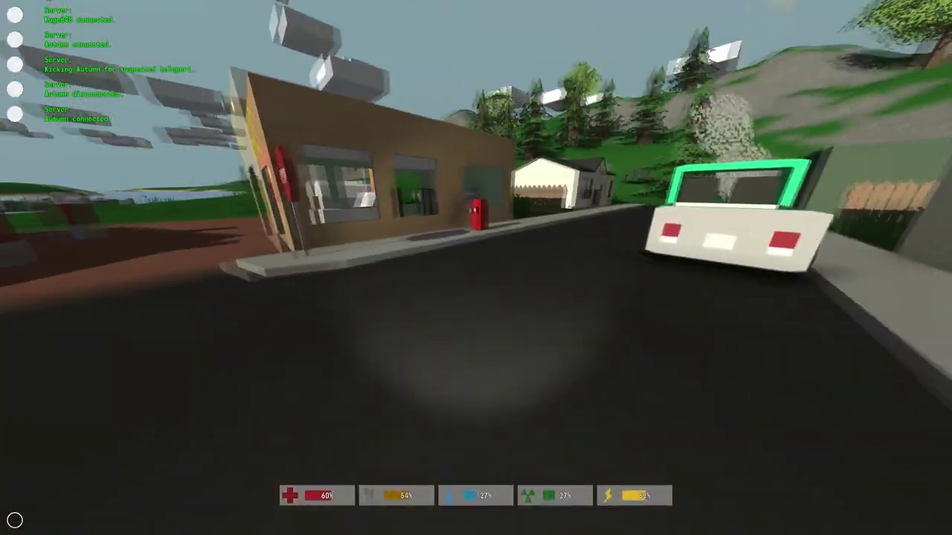
pyautogui.press('w')
pyautogui.press('2')
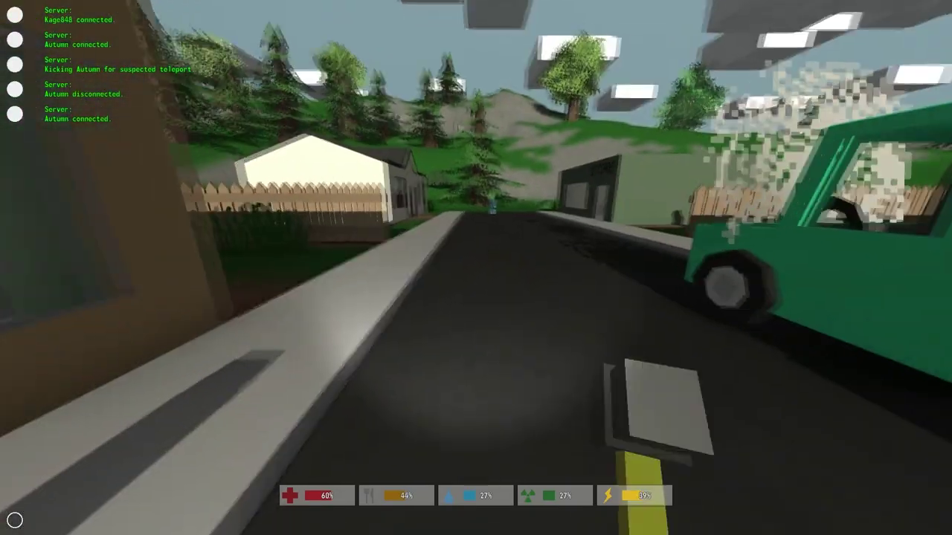
pyautogui.press('w')
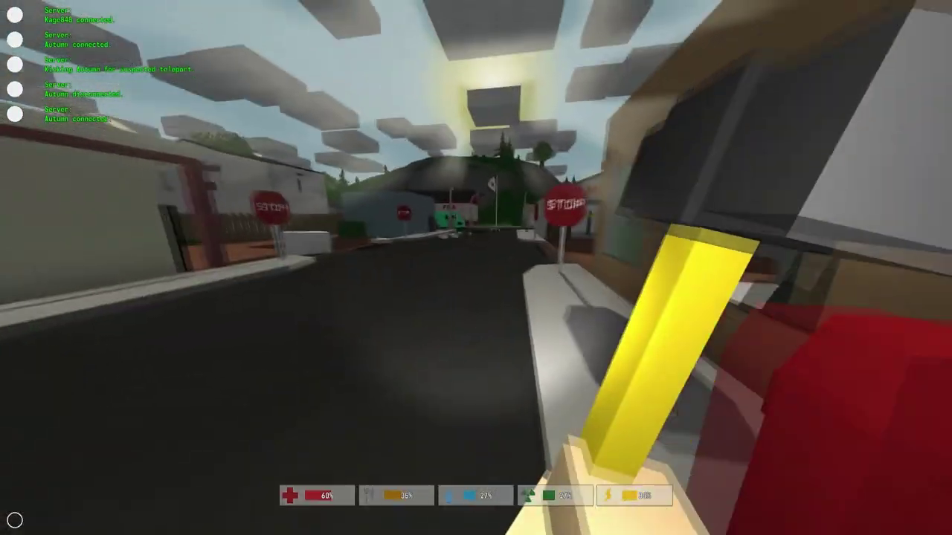
pyautogui.press('w')
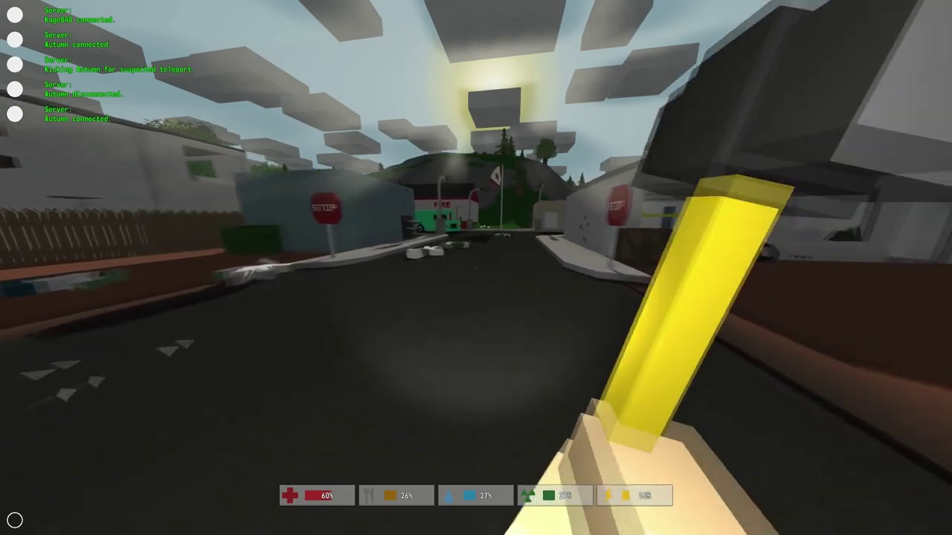
pyautogui.press('w')
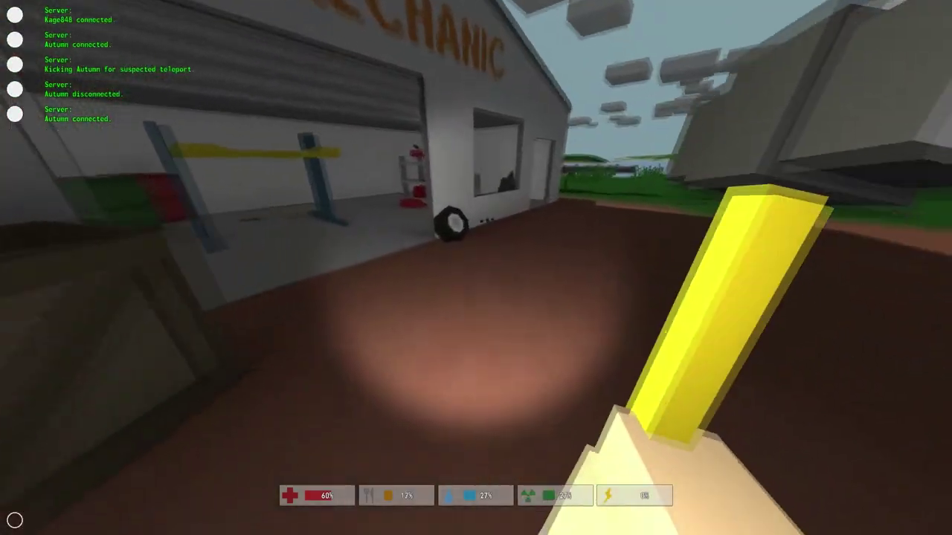
pyautogui.press('w')
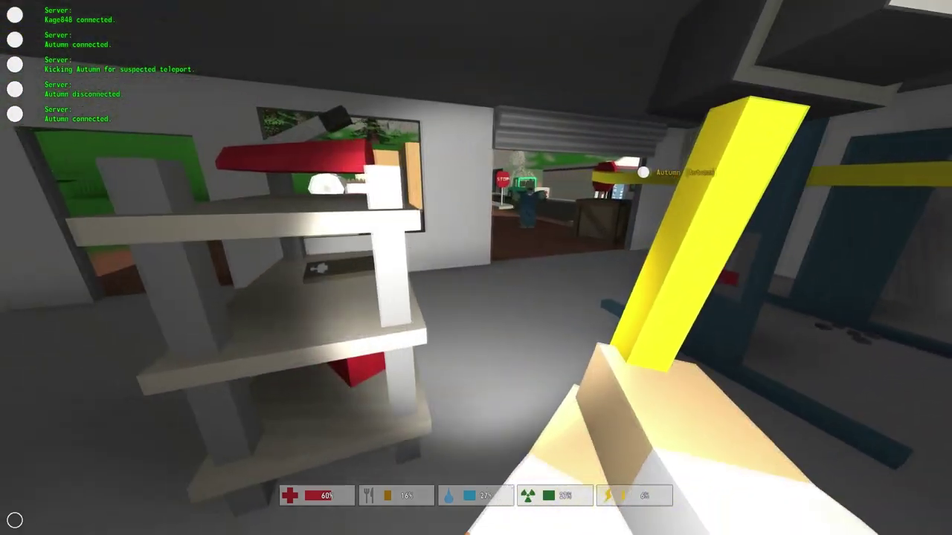
# Kill the zombie inside the garage and the two zombies in the field
pyautogui.press('d')
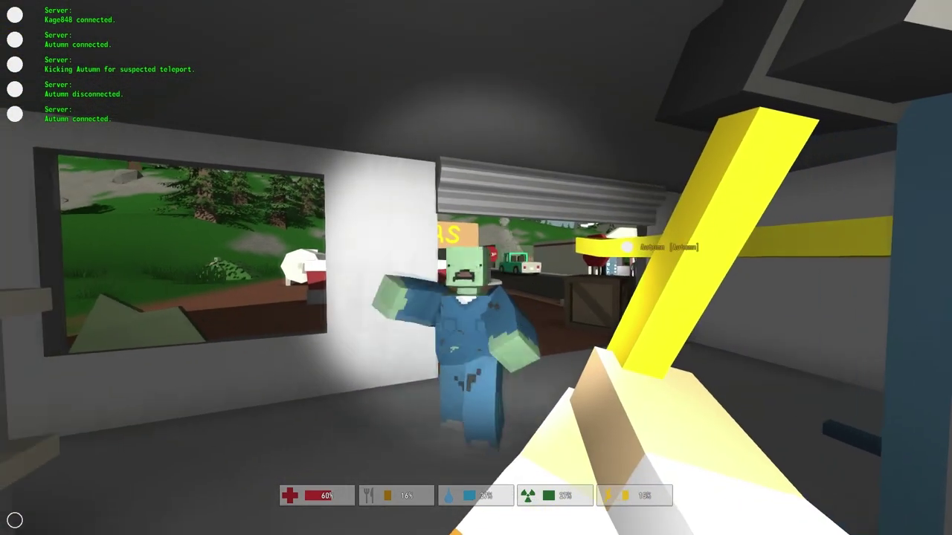
pyautogui.click(475, 267)
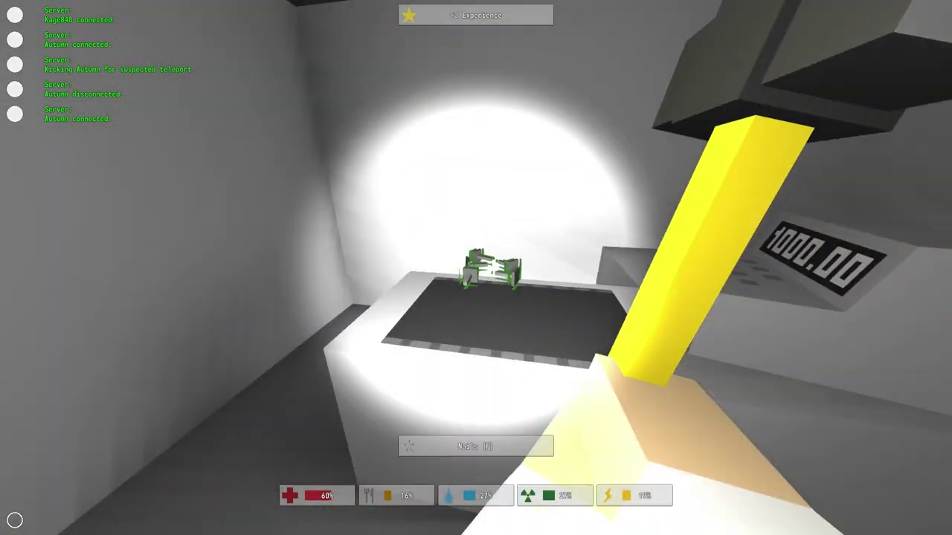
pyautogui.press('w')
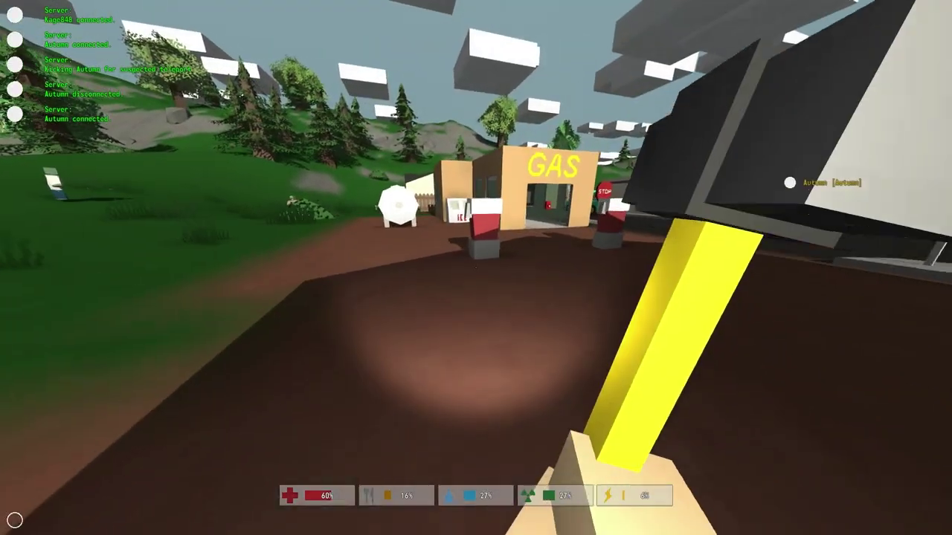
pyautogui.press('w')
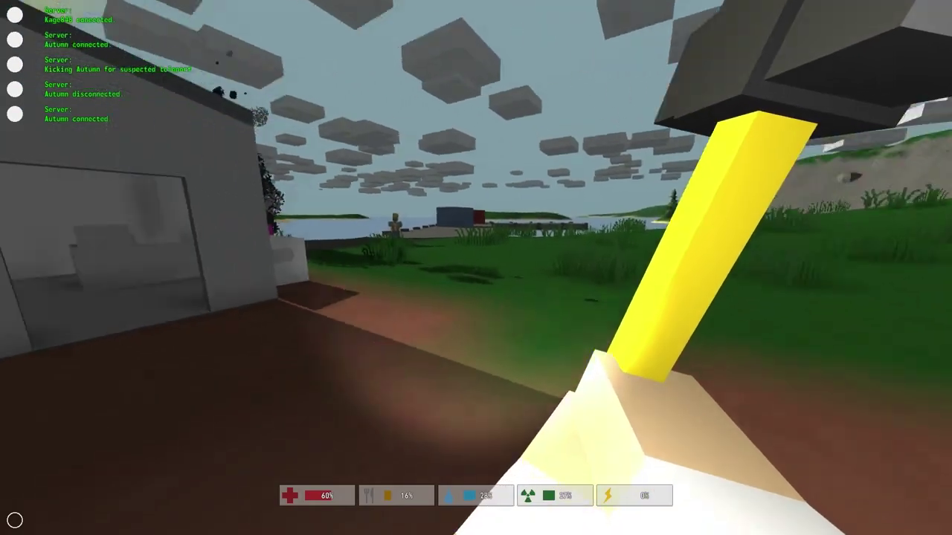
pyautogui.press('w')
pyautogui.press('w')
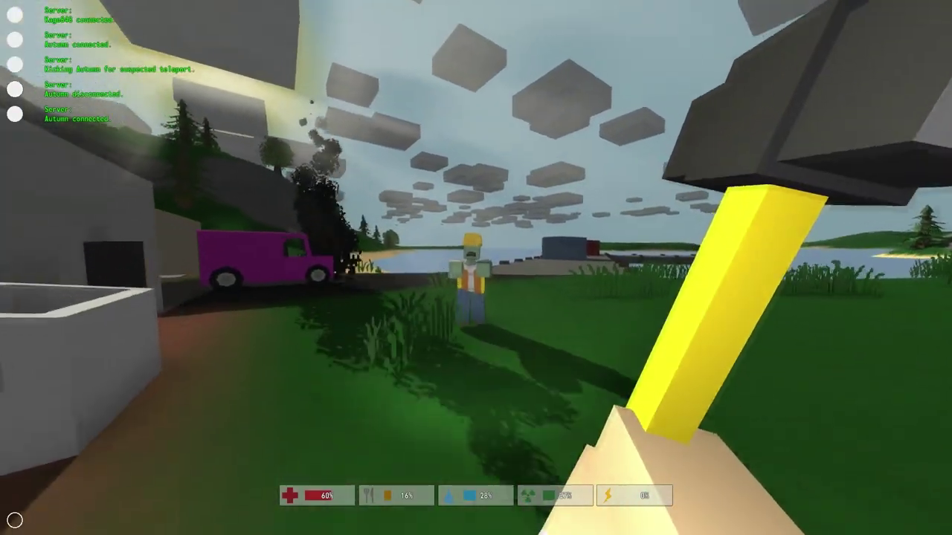
pyautogui.click(475, 268)
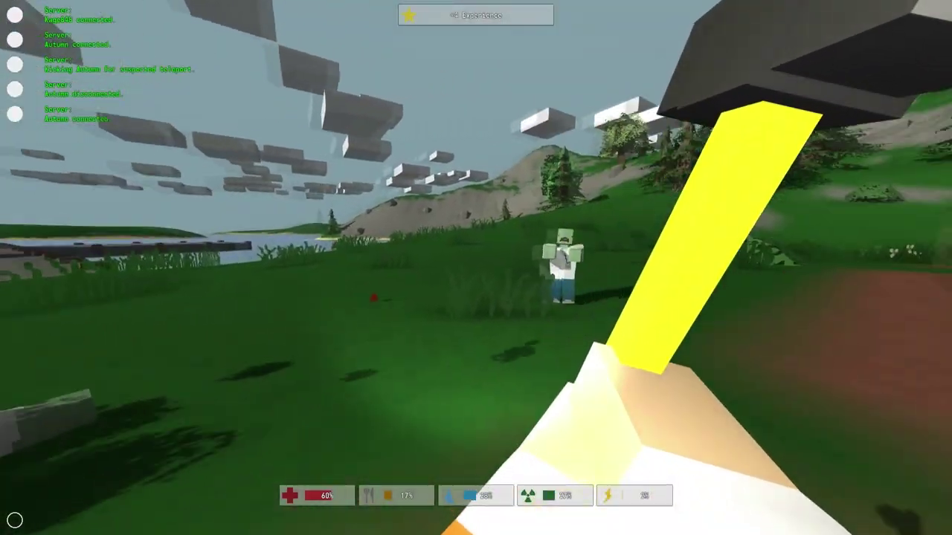
pyautogui.click(476, 267)
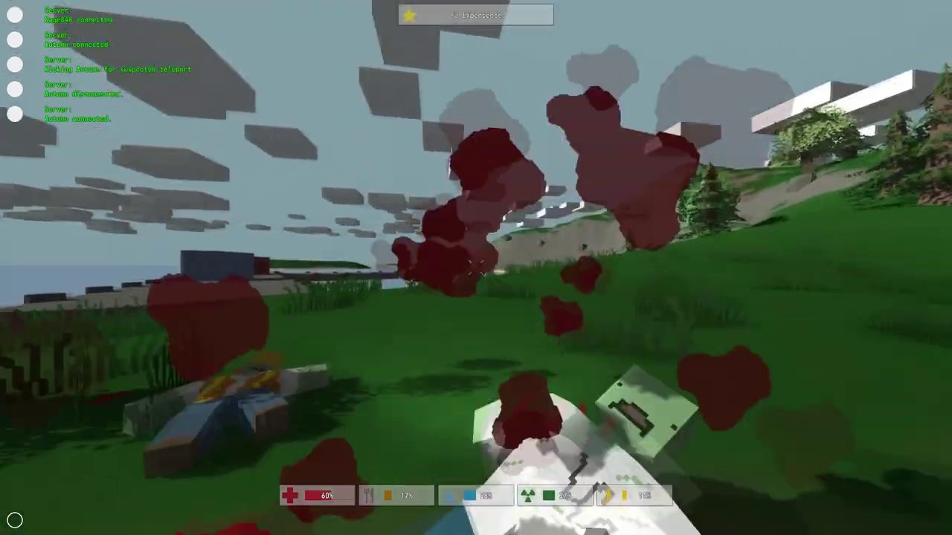
# Check the gas station shelves and fridge, and kill the zombie inside
pyautogui.press('w')
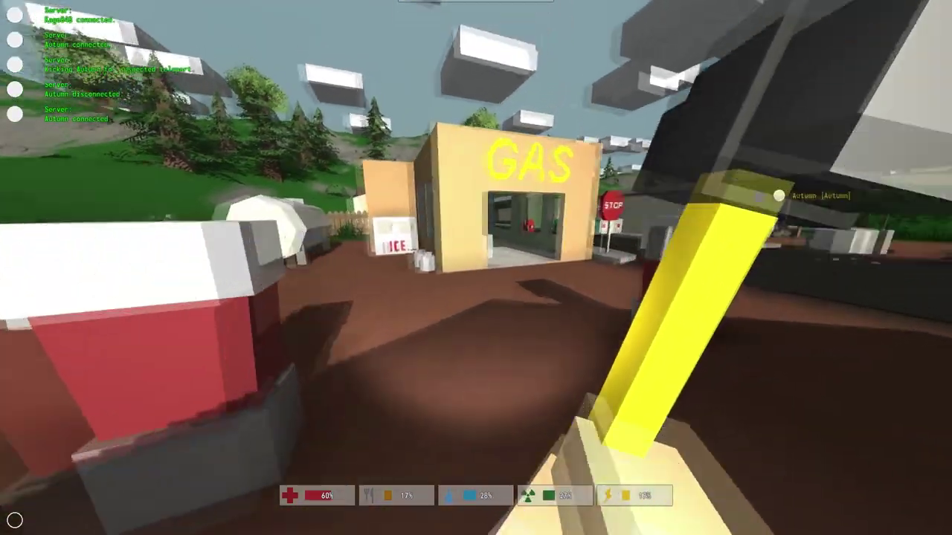
pyautogui.press('w')
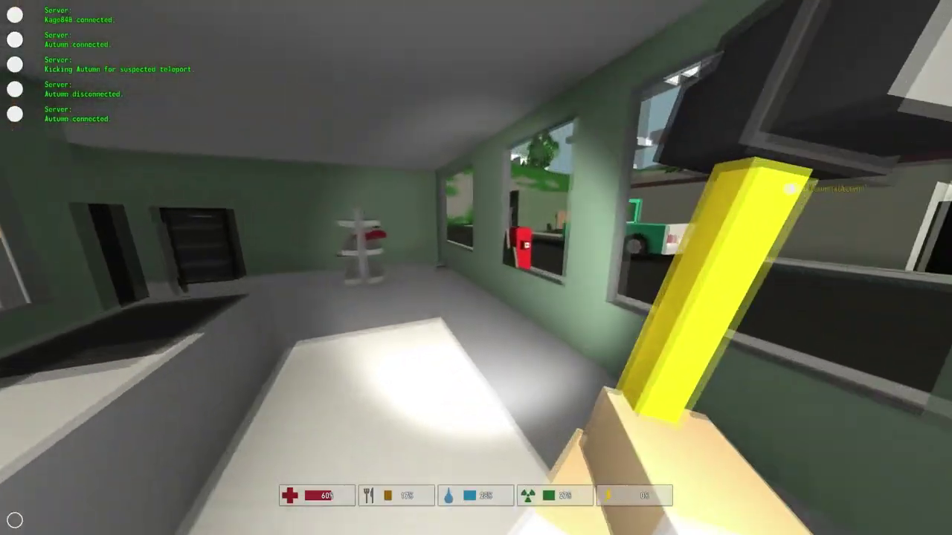
pyautogui.press('w')
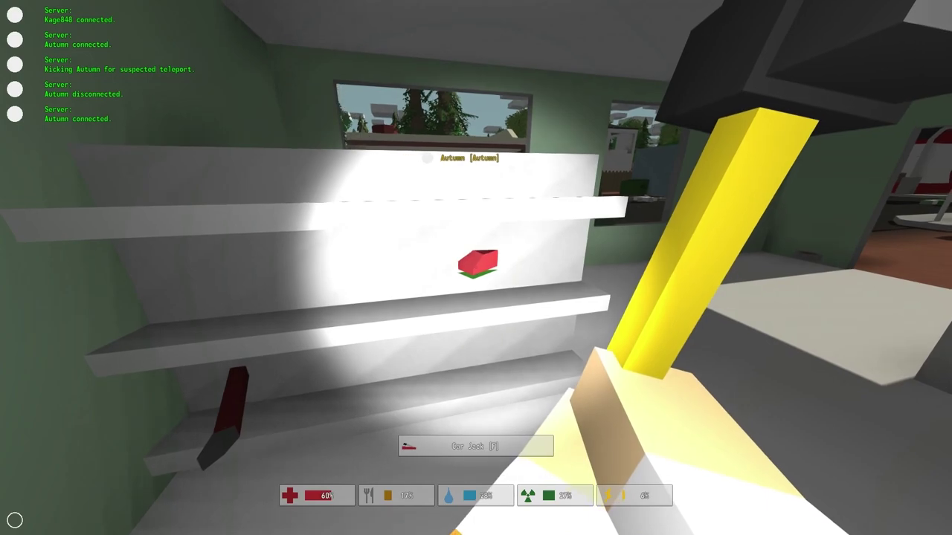
pyautogui.press('w')
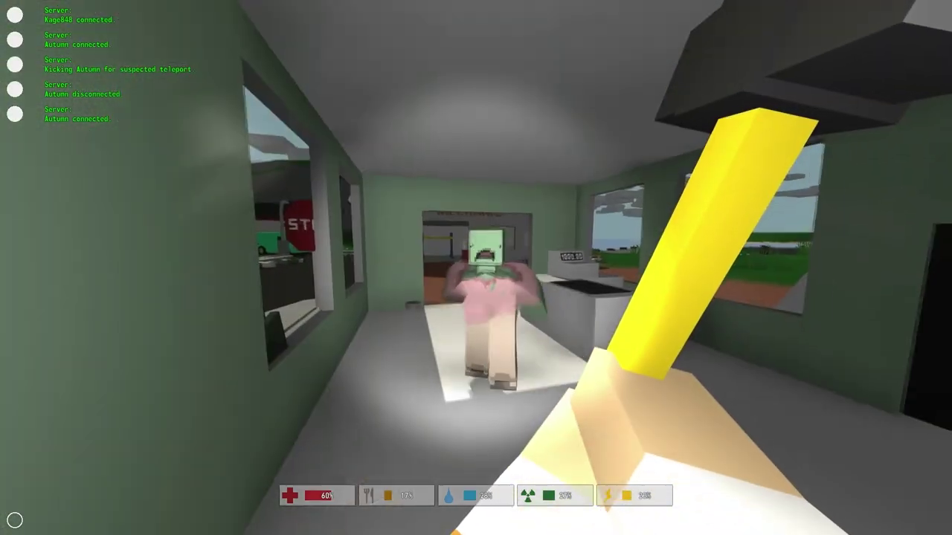
pyautogui.click(476, 267)
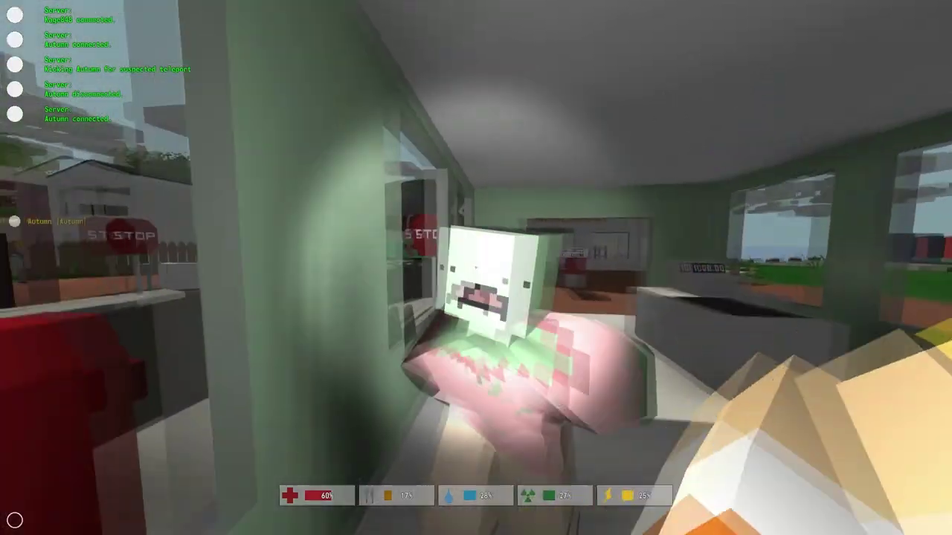
pyautogui.click(475, 268)
pyautogui.click(476, 268)
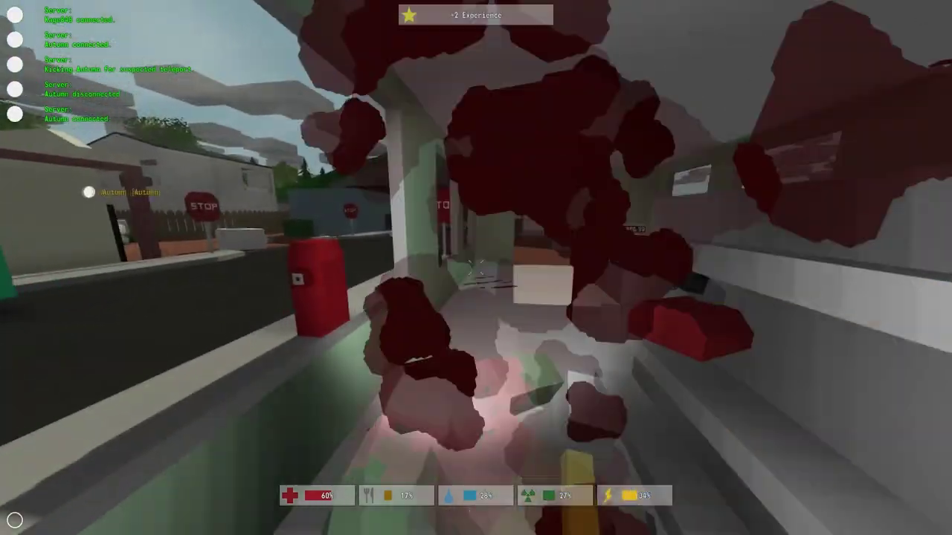
# Exit, kill the zombie by the stop sign, and walk down the sidewalk toward the store
pyautogui.press('w')
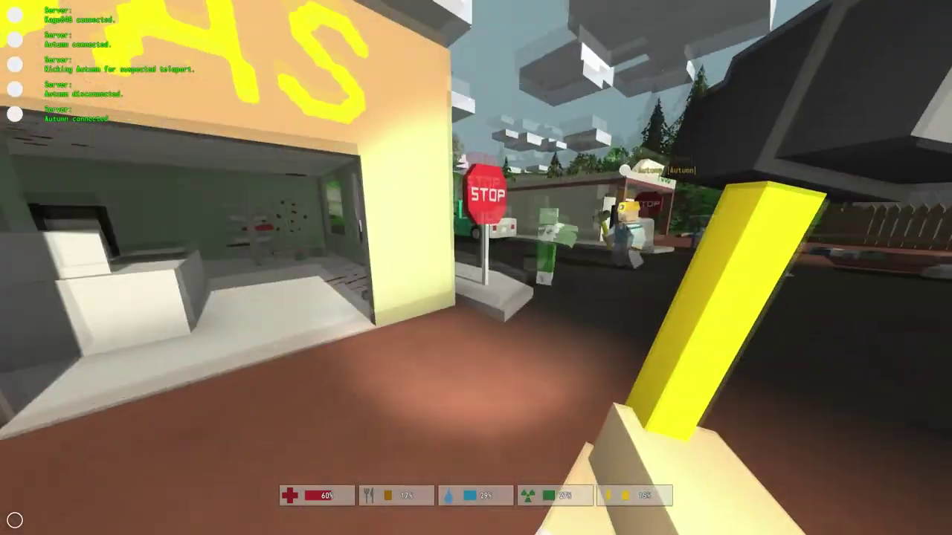
pyautogui.click(476, 268)
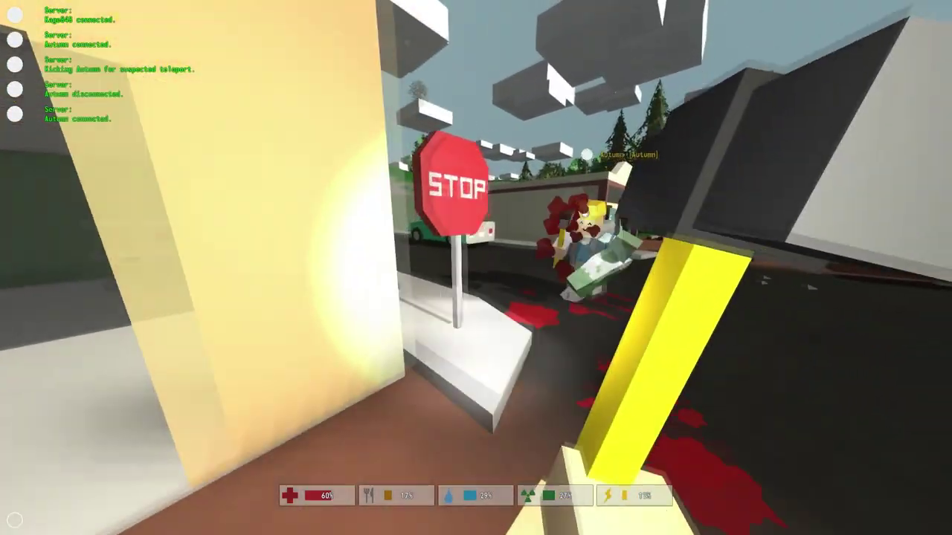
pyautogui.press('w')
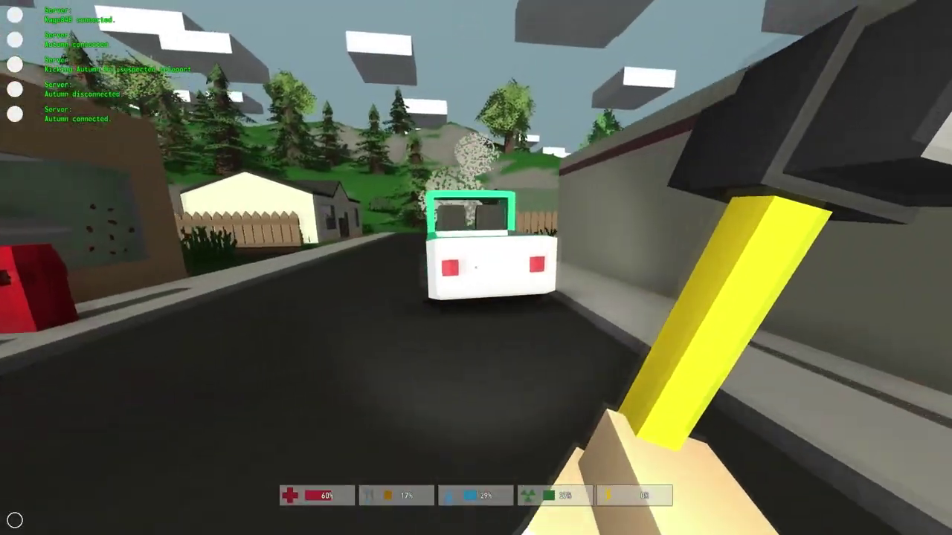
pyautogui.press('w')
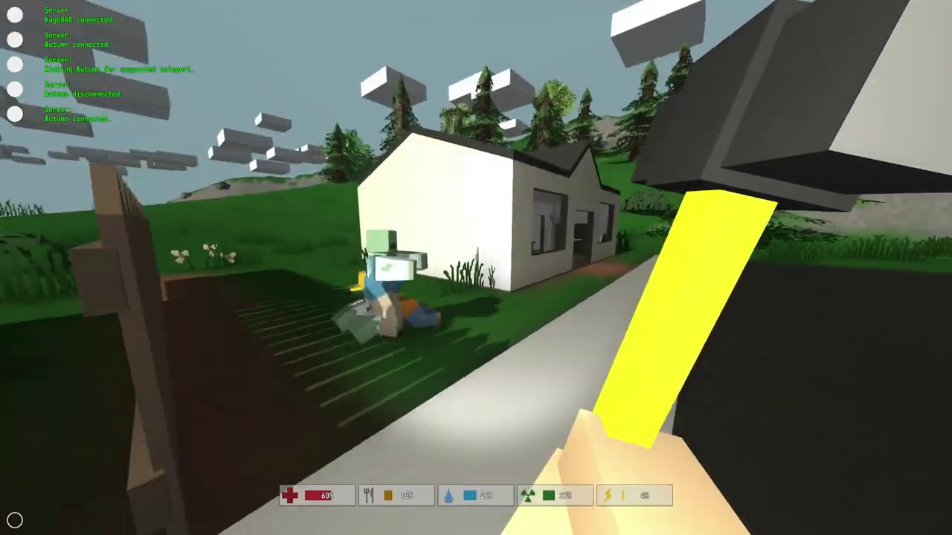
# Kill the zombie by the fence and enter the STORE past the counter
pyautogui.click(476, 268)
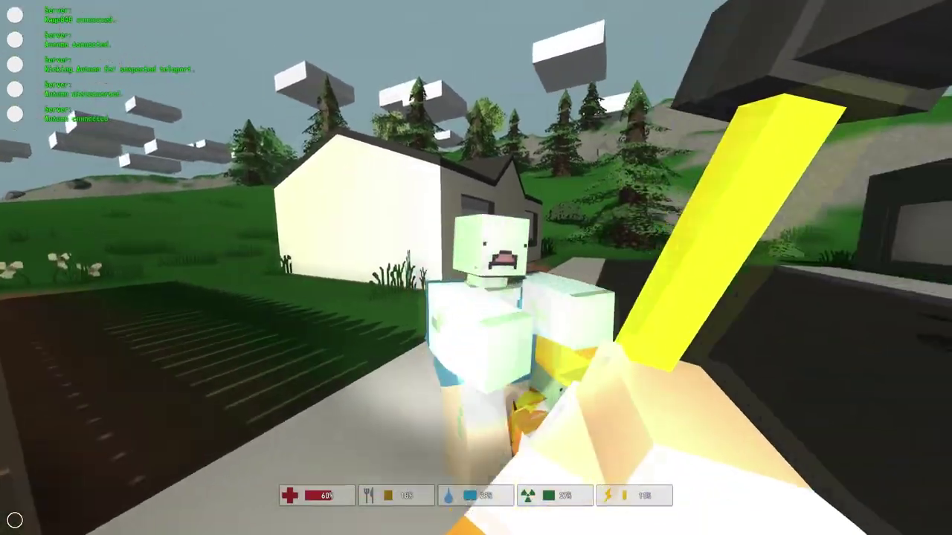
pyautogui.click(476, 267)
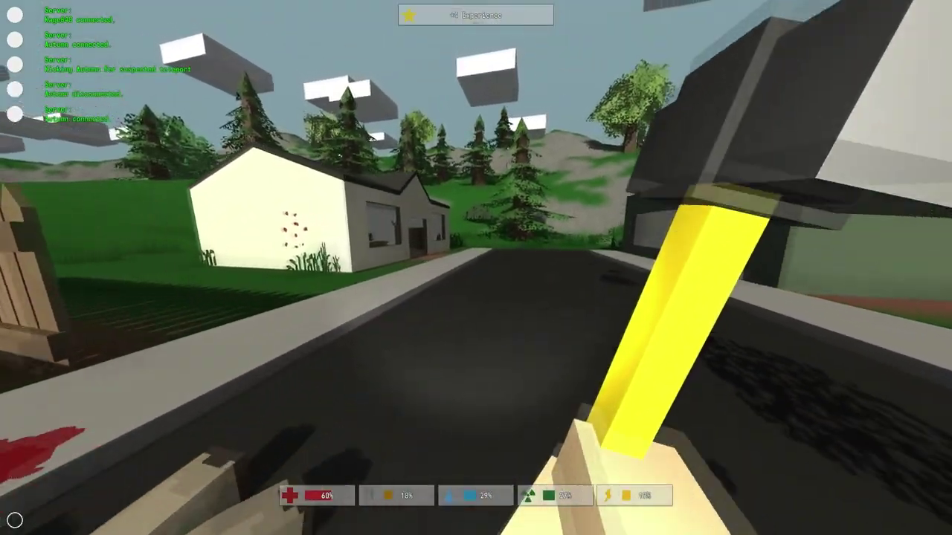
pyautogui.press('w')
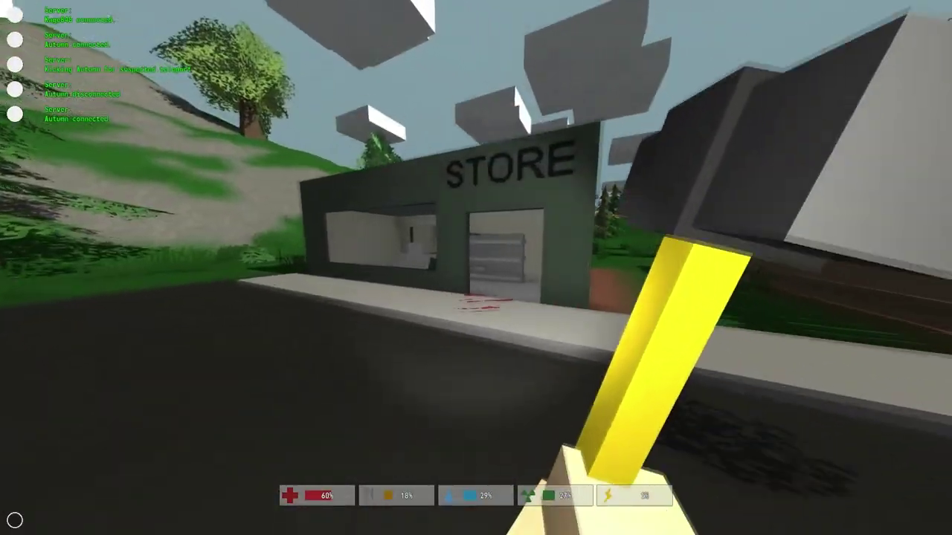
pyautogui.press('w')
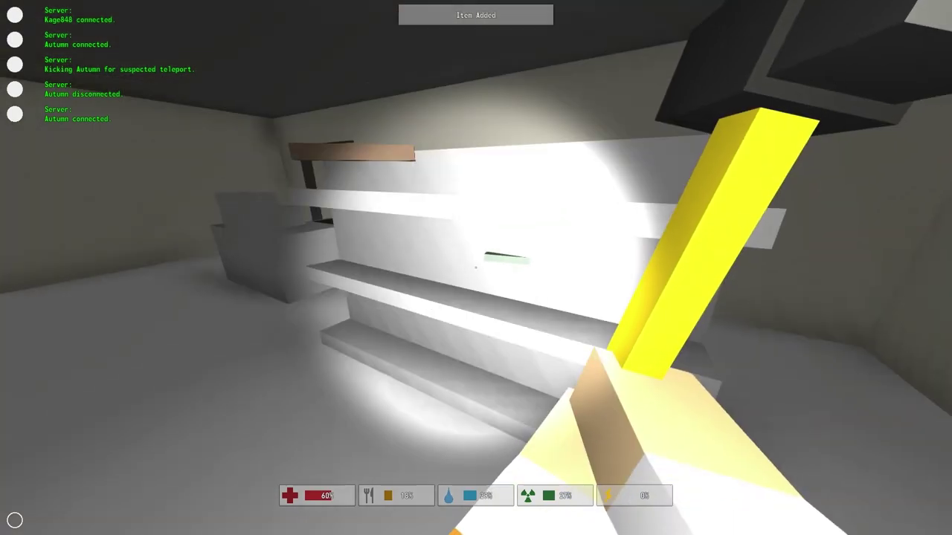
pyautogui.press('w')
pyautogui.hotkey('shift', 'w')
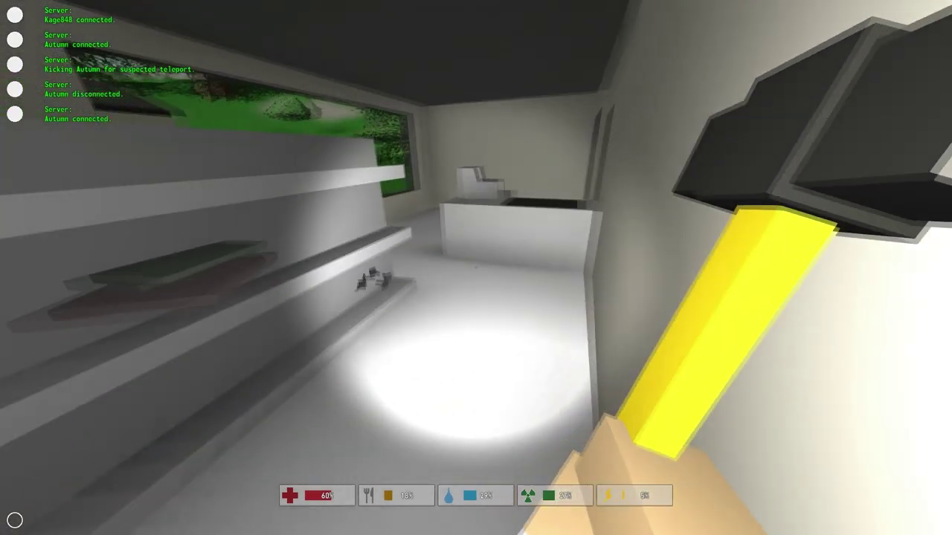
# Free pack space, pick up the worklight, and move on to the next room
pyautogui.press('g')
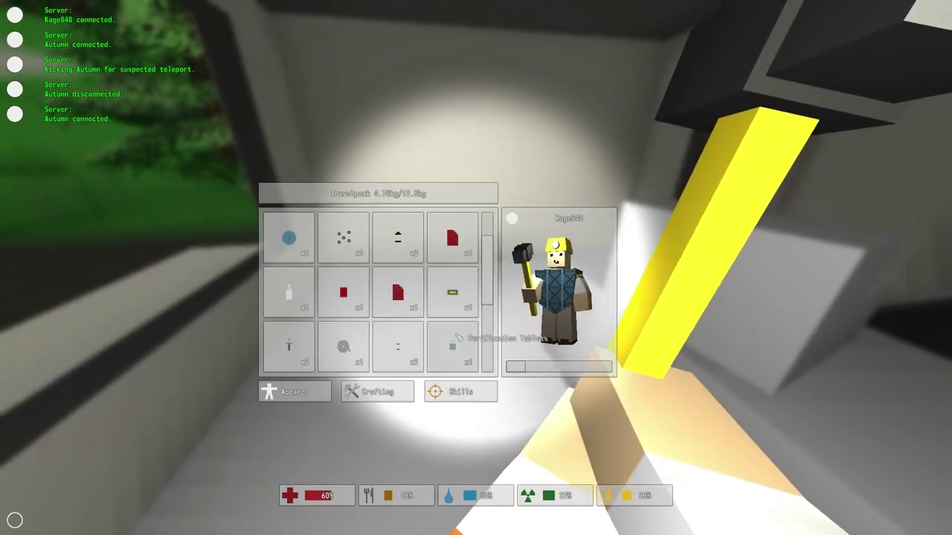
pyautogui.press('g')
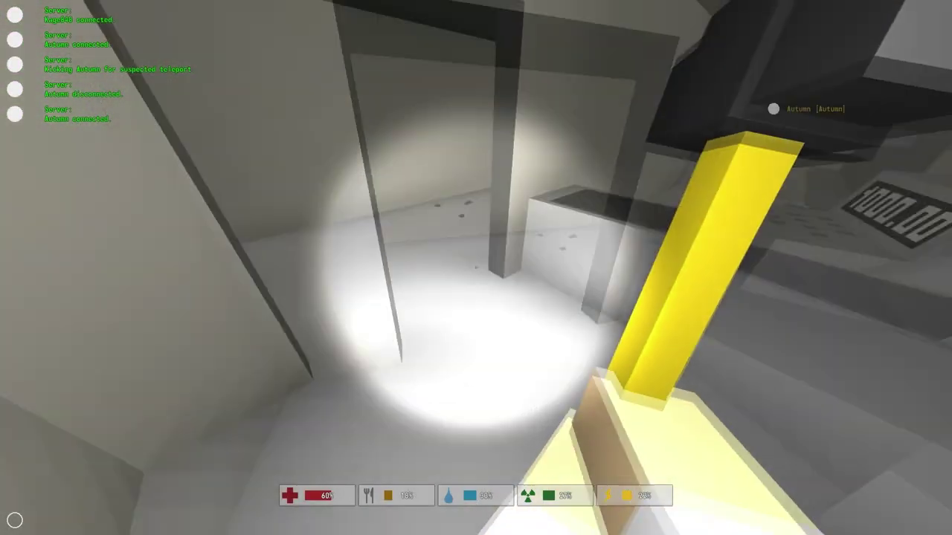
pyautogui.press('w')
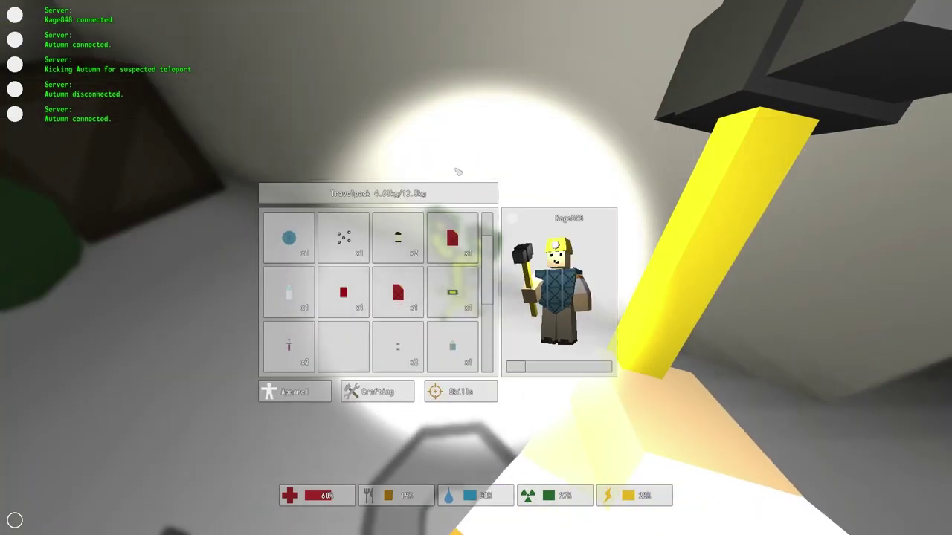
pyautogui.press('f')
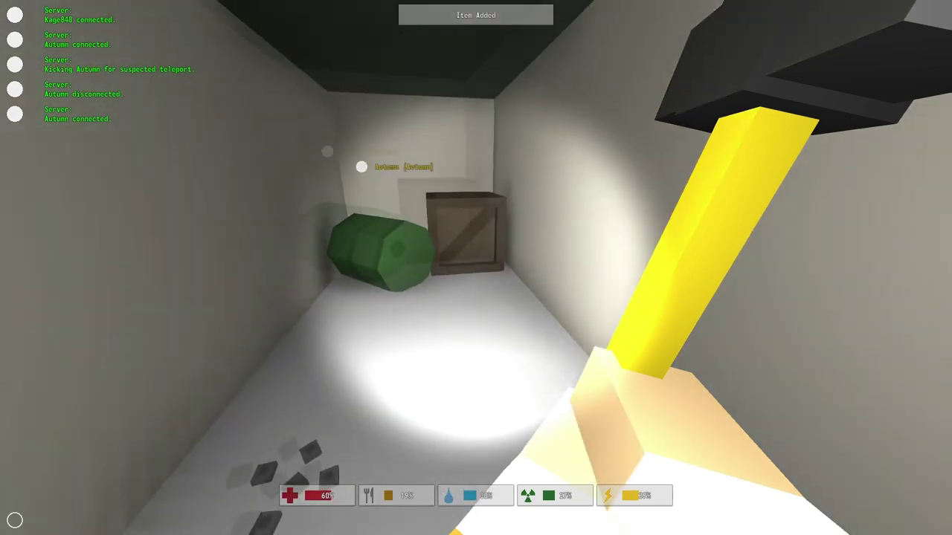
pyautogui.press('w')
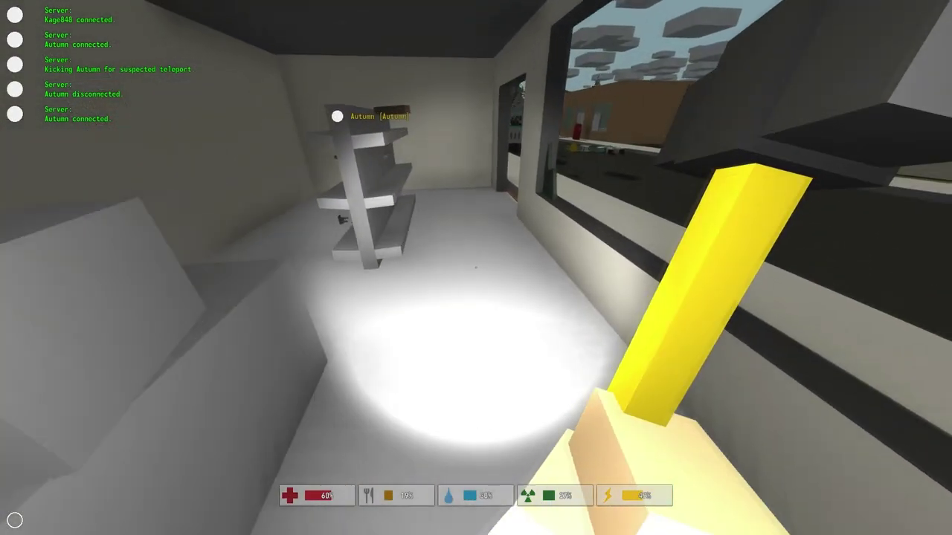
pyautogui.press('w')
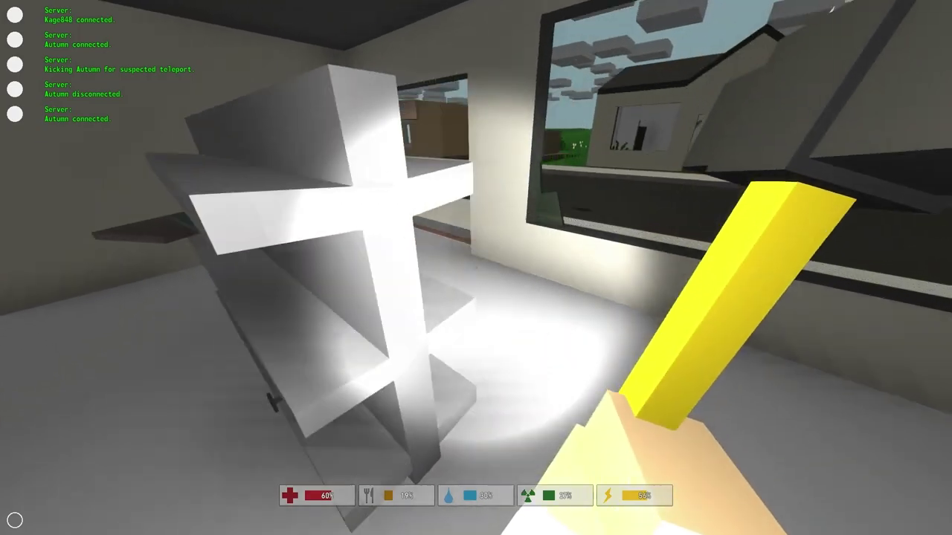
# Cross to the house opposite, check the couch room and kitchen, and exit facing the STORE
pyautogui.press('w')
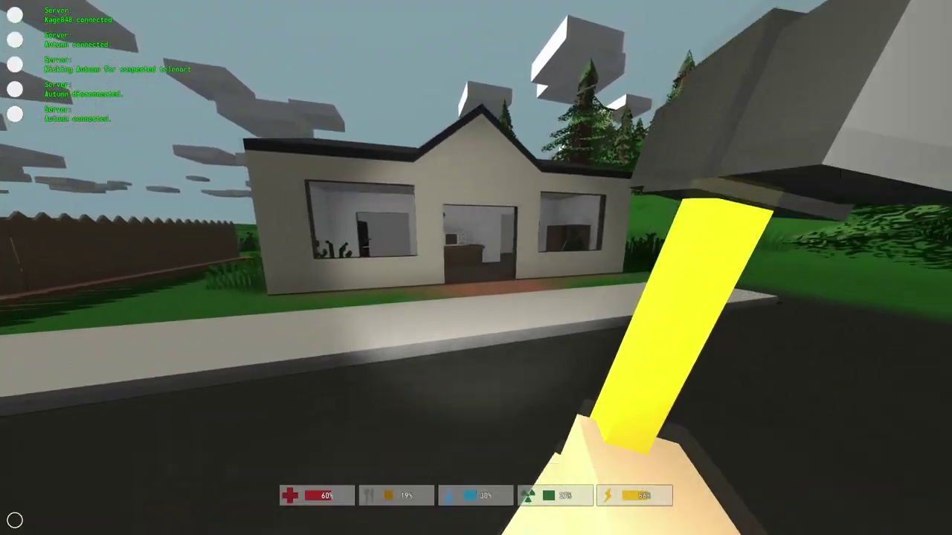
pyautogui.press('w')
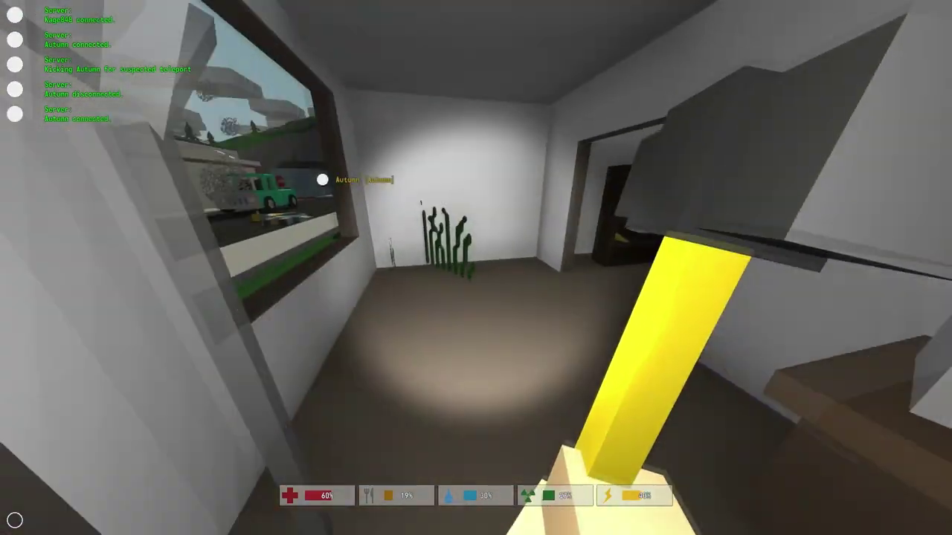
pyautogui.press('w')
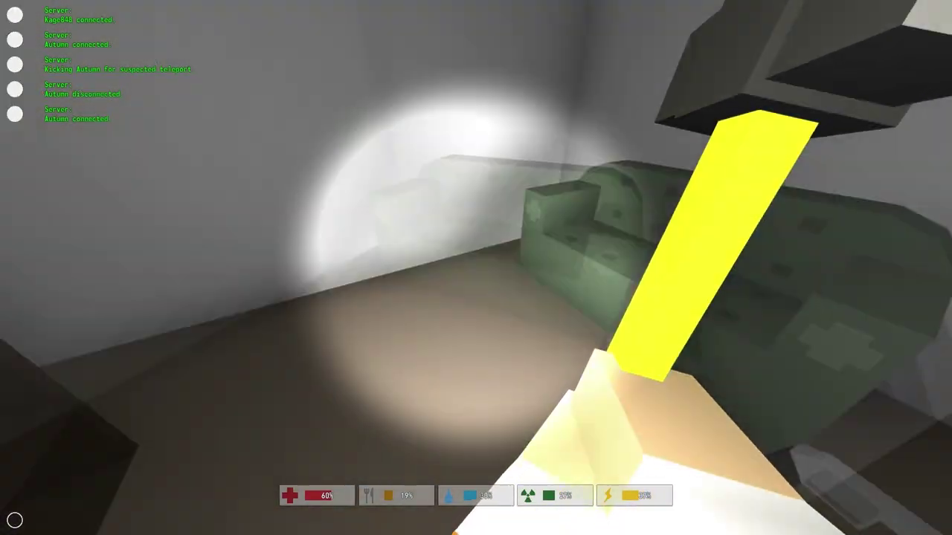
pyautogui.press('w')
pyautogui.press('w')
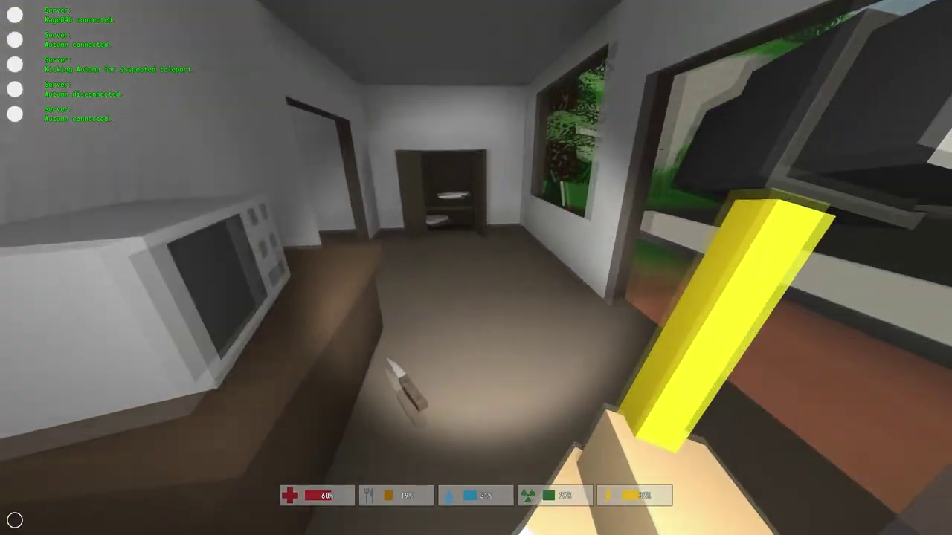
pyautogui.press('w')
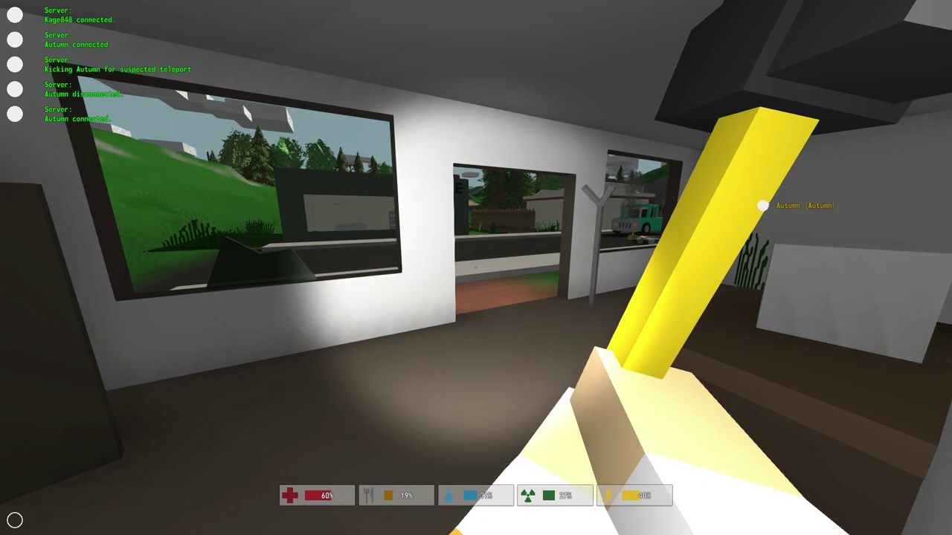
pyautogui.press('w')
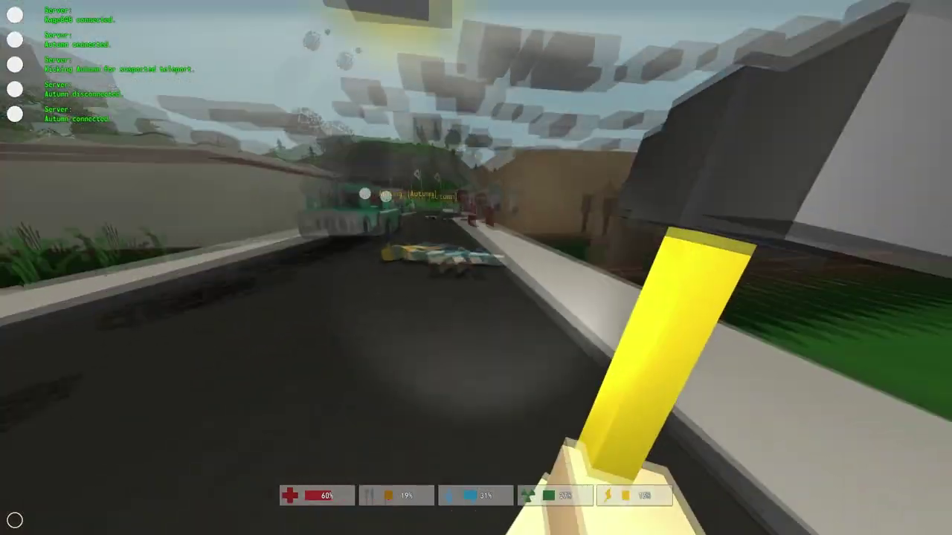
pyautogui.press('w')
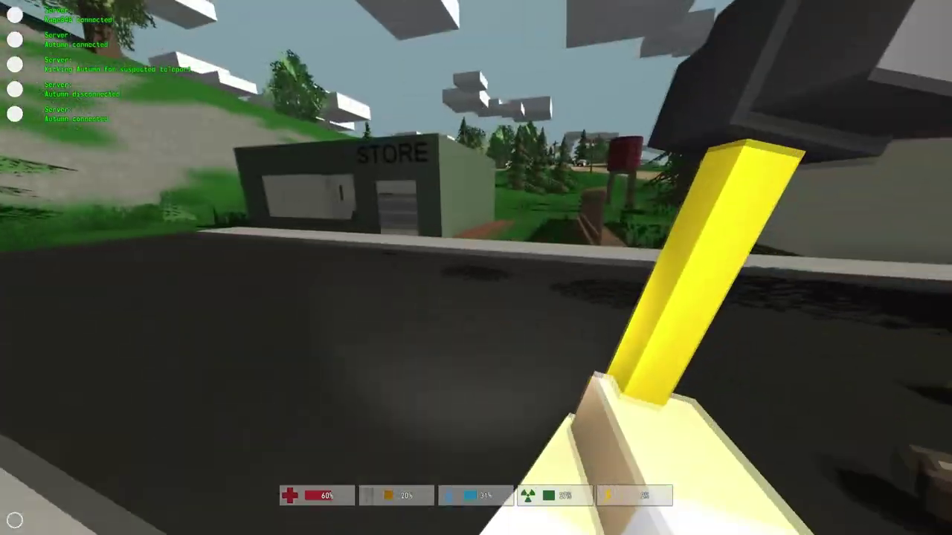
# Walk past the body to the Mechanic pump, take out the empty gas can, and open the Travelpack
pyautogui.press('w')
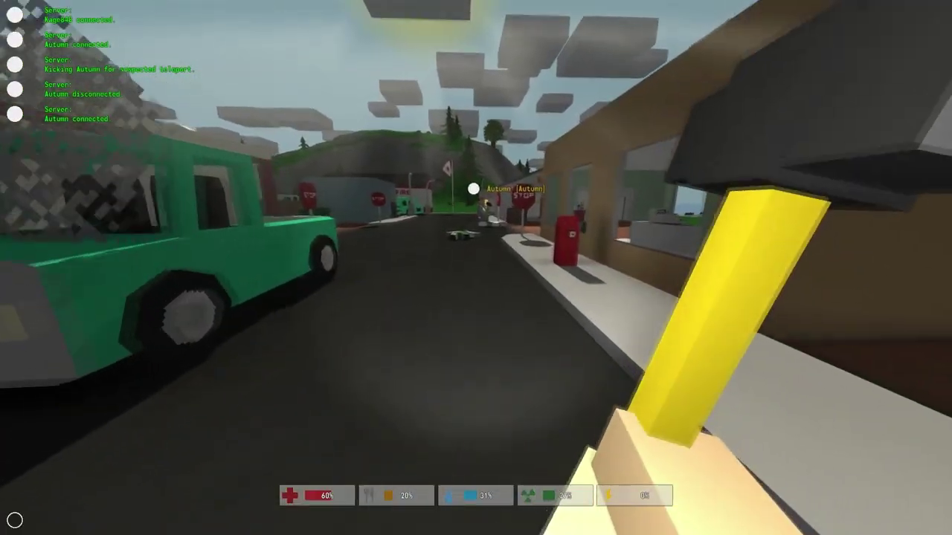
pyautogui.press('w')
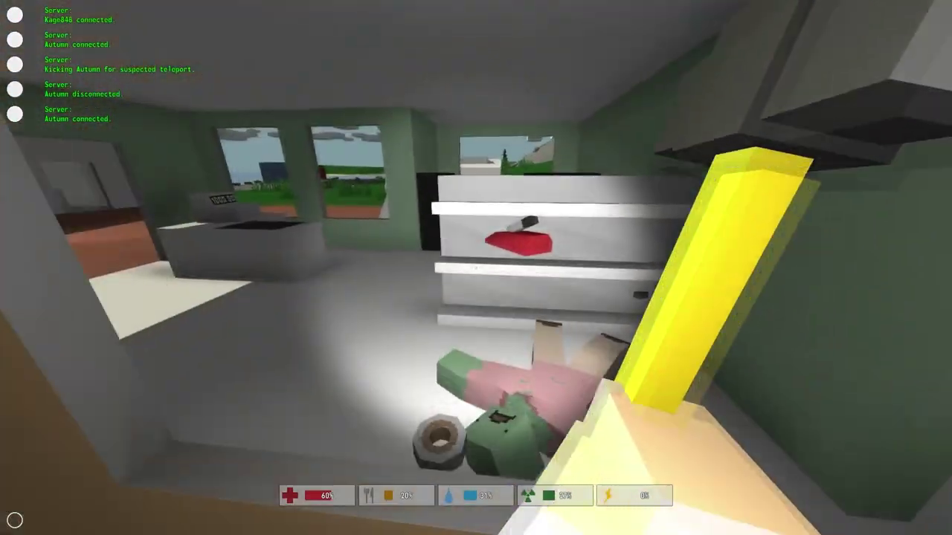
pyautogui.press('w')
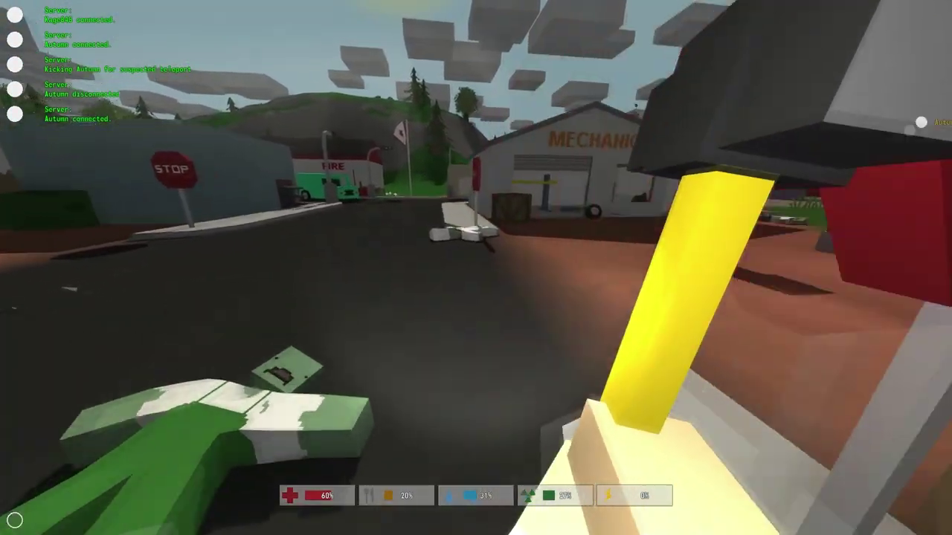
pyautogui.press('w')
pyautogui.press('3')
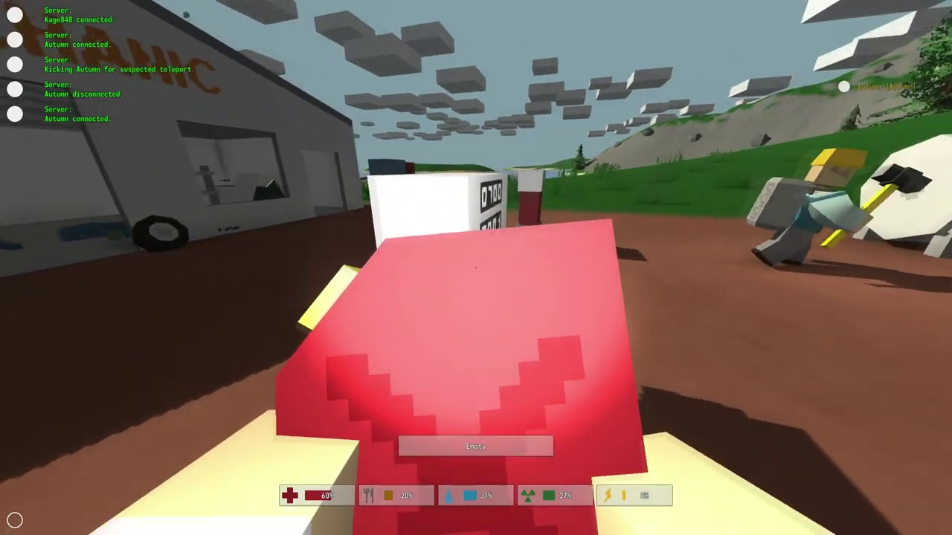
pyautogui.press('Tab')
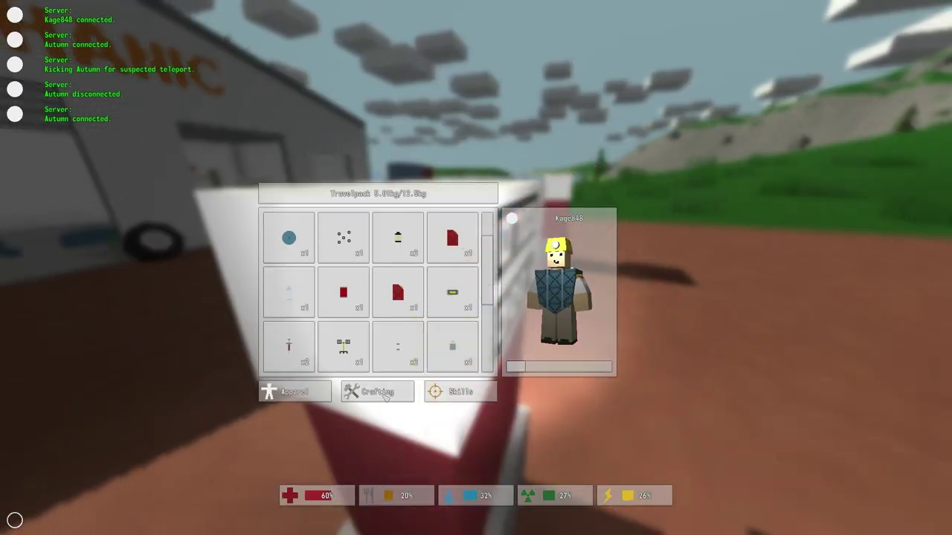
# Swap the gas can with the x2 item in the Travelpack, then hold a full gas can
pyautogui.press('Tab')
pyautogui.press('Tab')
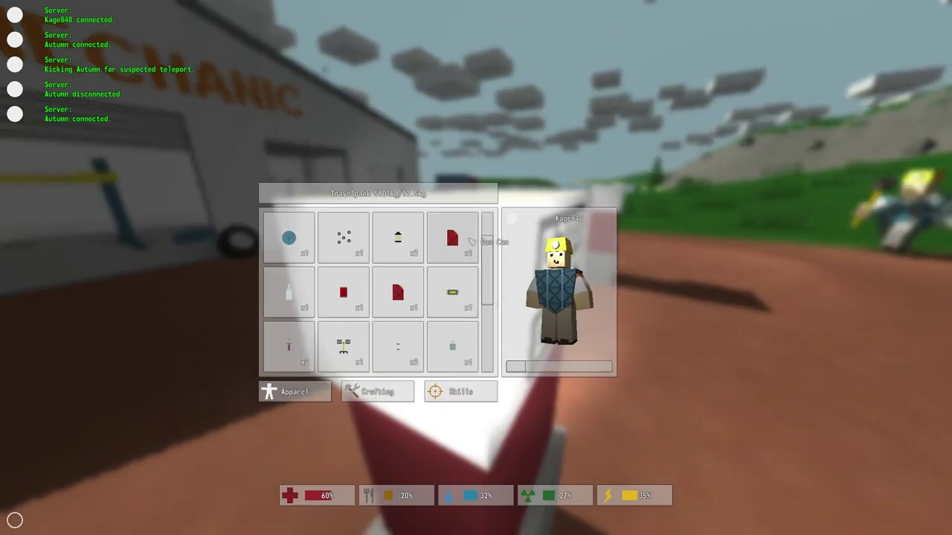
pyautogui.moveTo(398, 293); pyautogui.dragTo(398, 238)
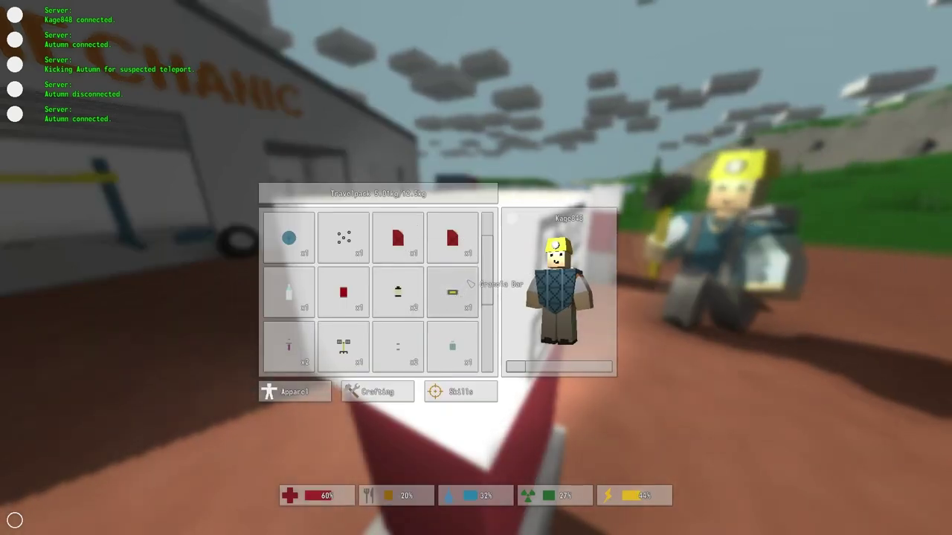
pyautogui.moveTo(490, 275); pyautogui.dragTo(490, 347)
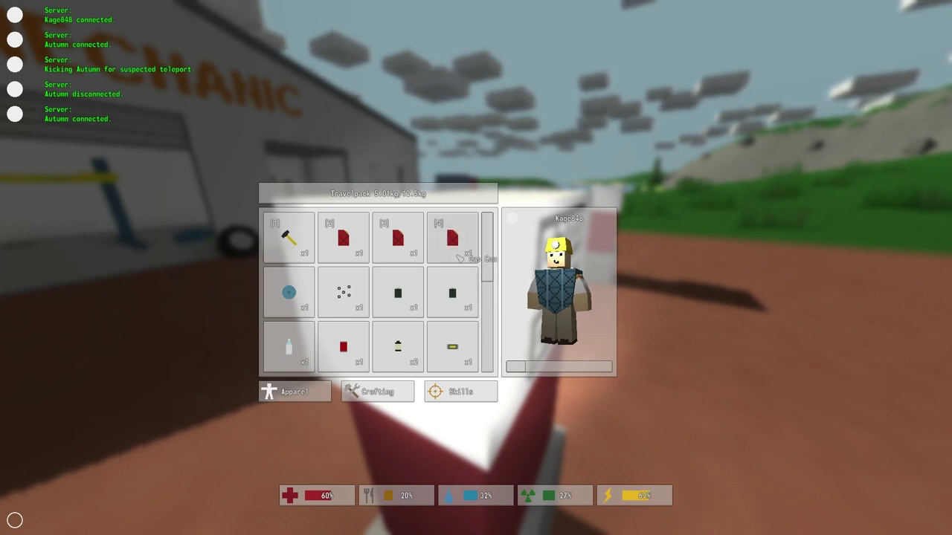
pyautogui.press('Tab')
pyautogui.press('3')
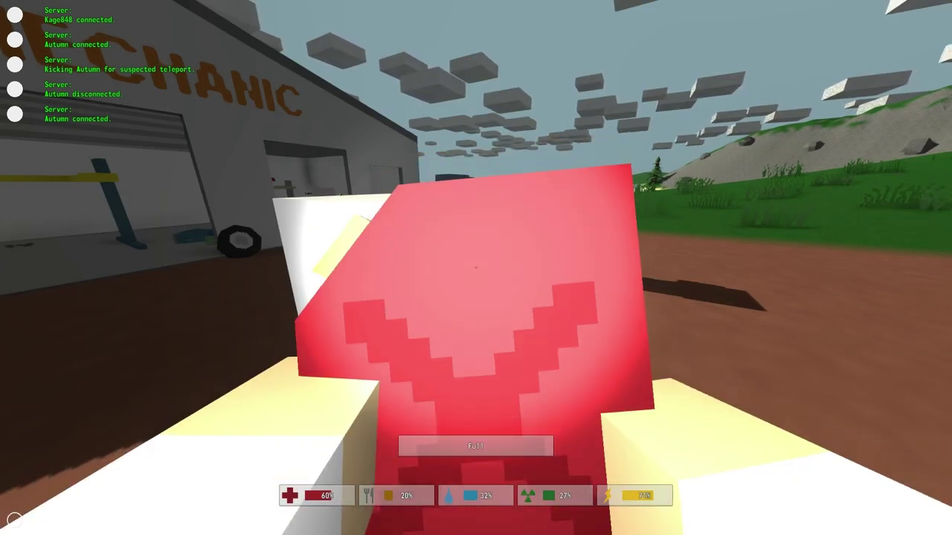
# Empty one full gas can and carry another to the green van
pyautogui.click(475, 268)
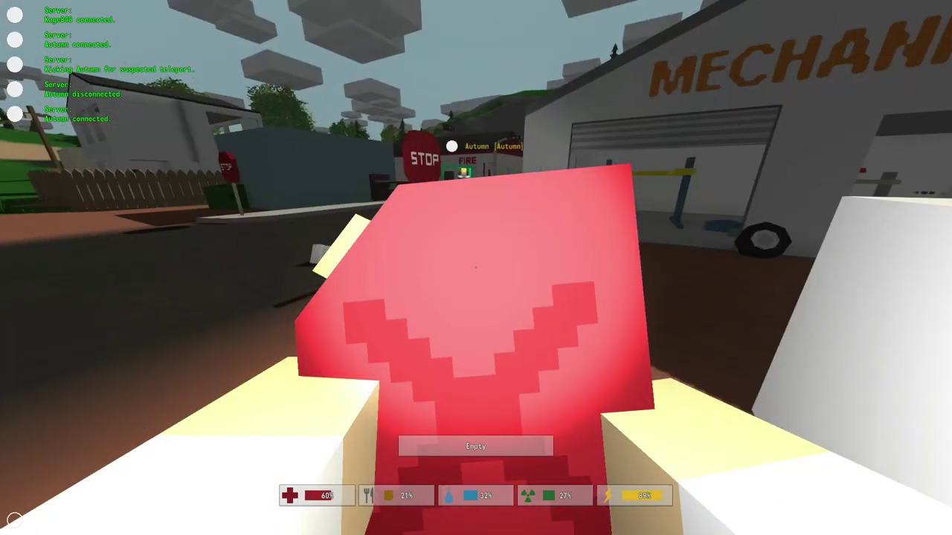
pyautogui.press('3')
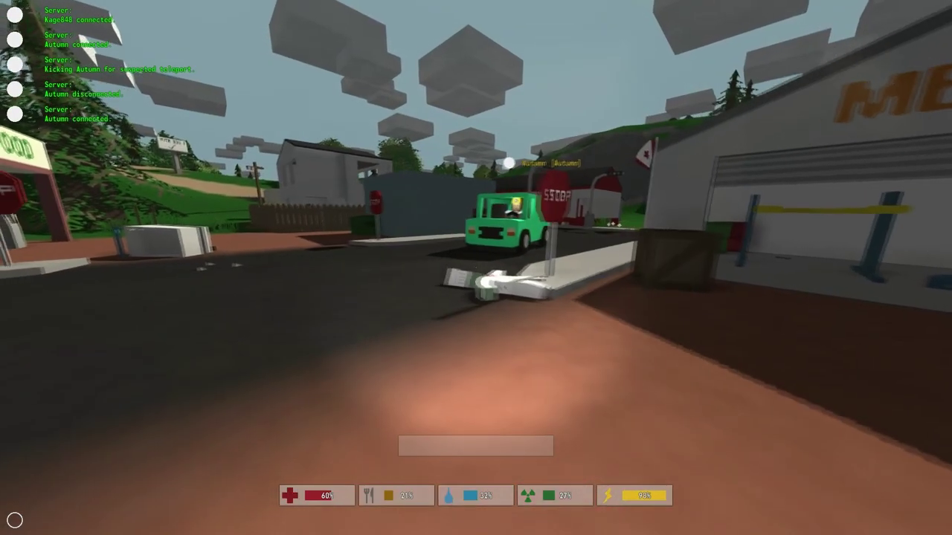
pyautogui.press('3')
pyautogui.press('w')
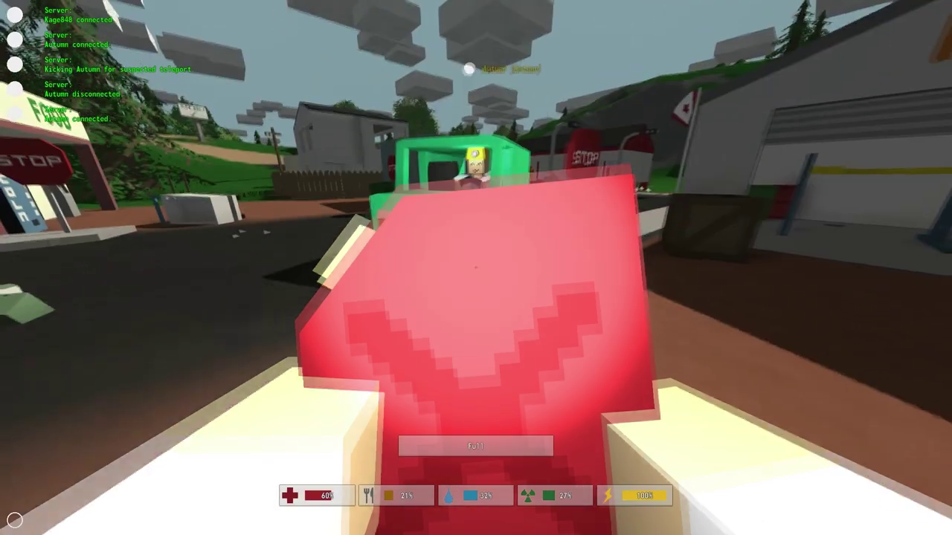
pyautogui.press('w')
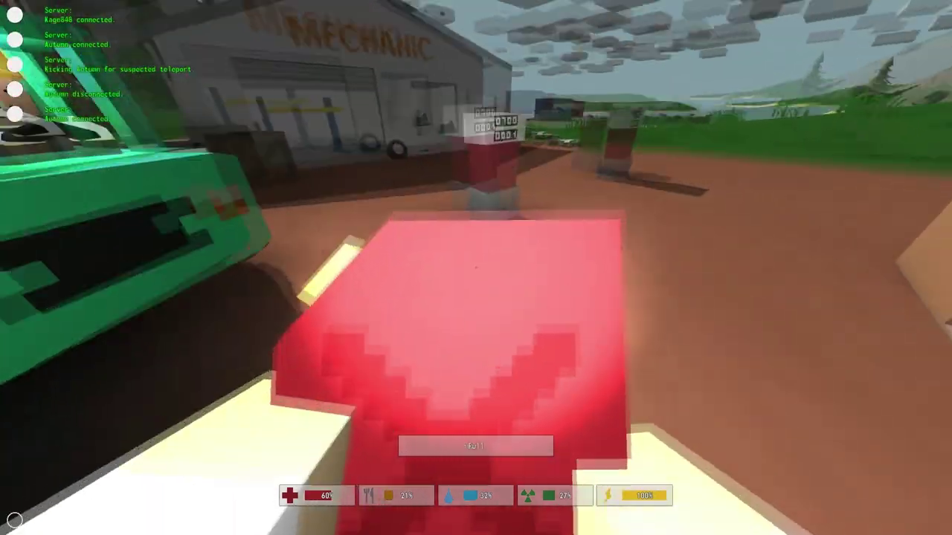
# Switch back to the hammer and walk up to the fuel pump beside the van
pyautogui.press('1')
pyautogui.press('w')
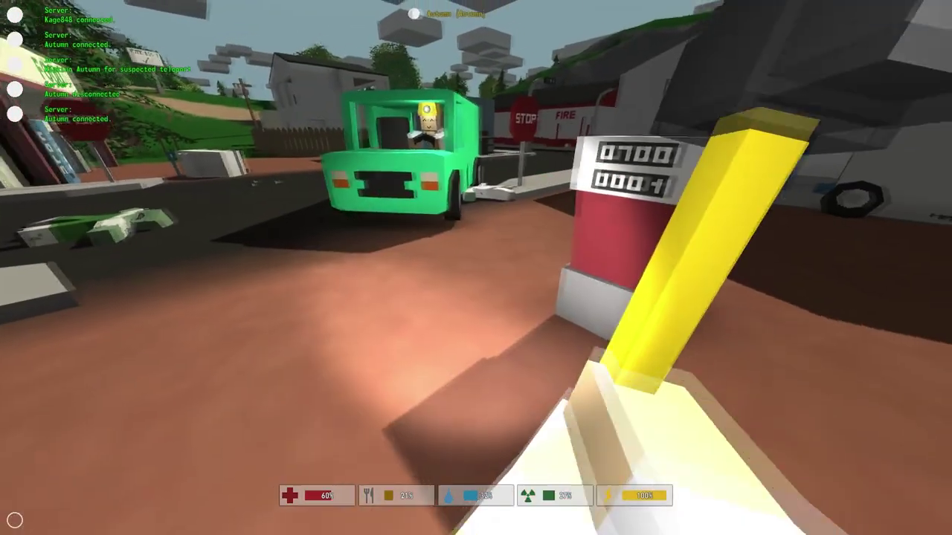
pyautogui.press('a')
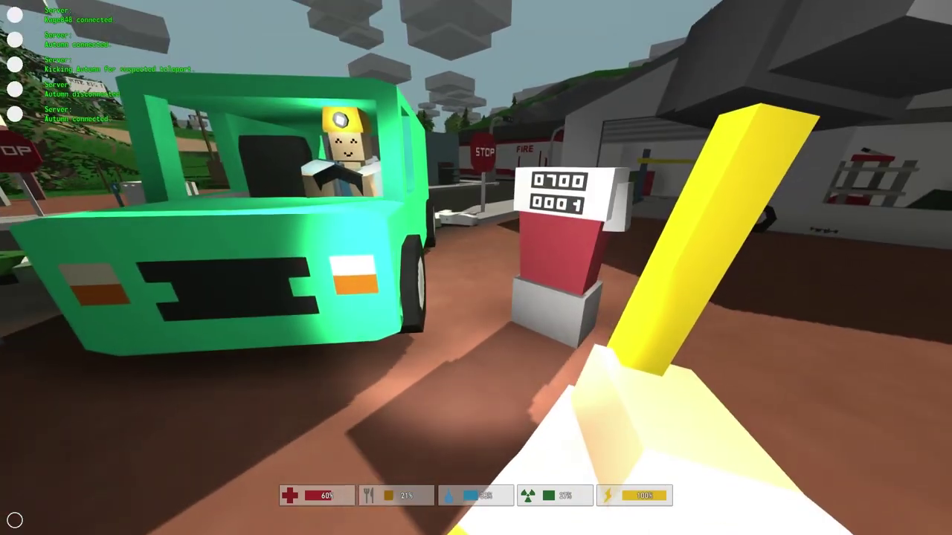
pyautogui.press('1')
pyautogui.press('w')
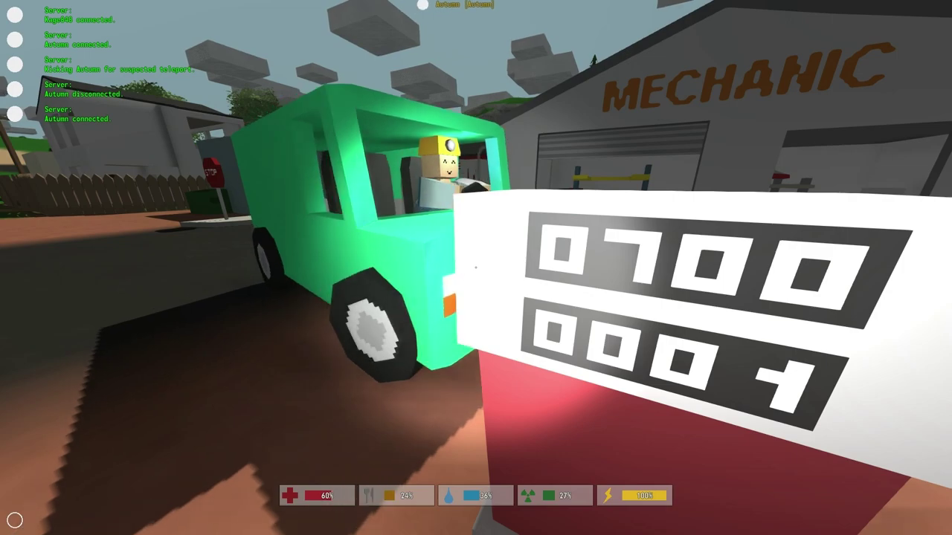
# With the hammer ready, walk along the road past the pharmacy, diner and POST building
pyautogui.press('1')
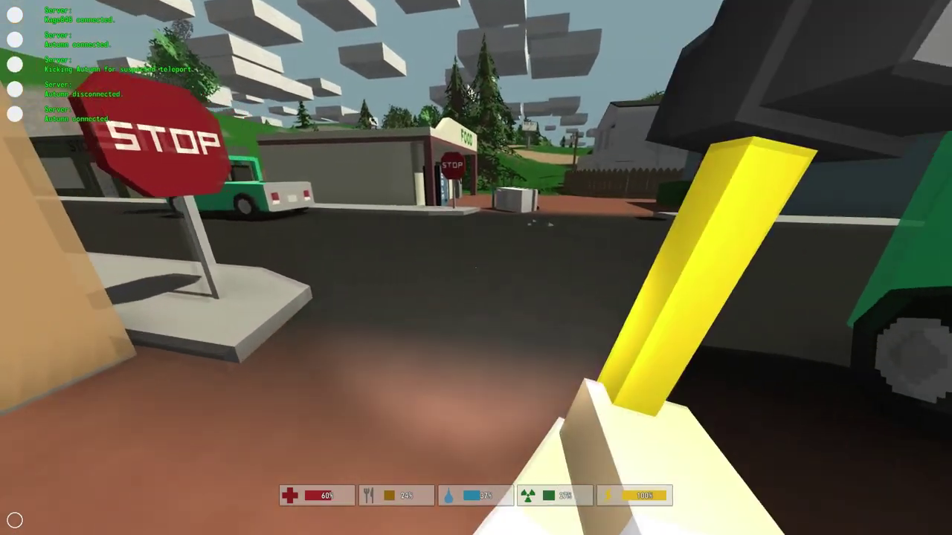
pyautogui.press('w')
pyautogui.press('w')
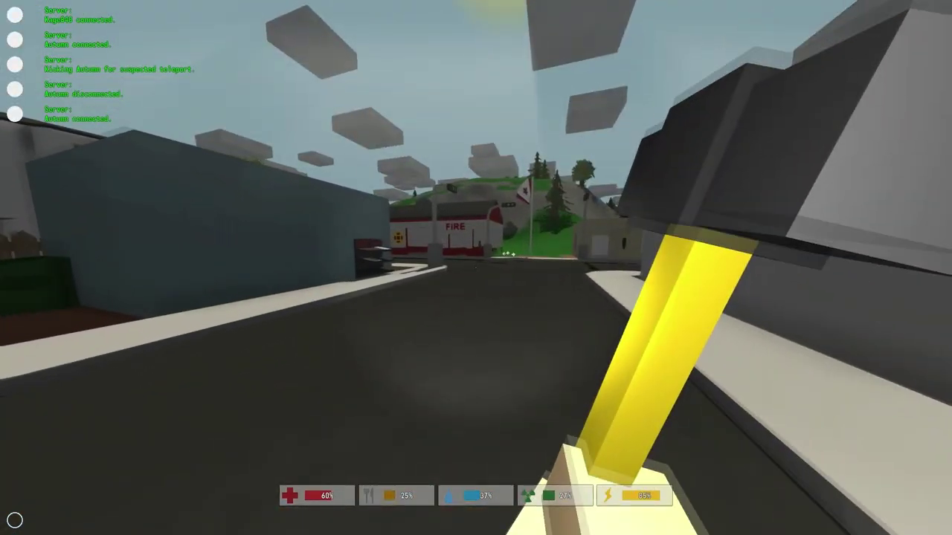
pyautogui.press('w')
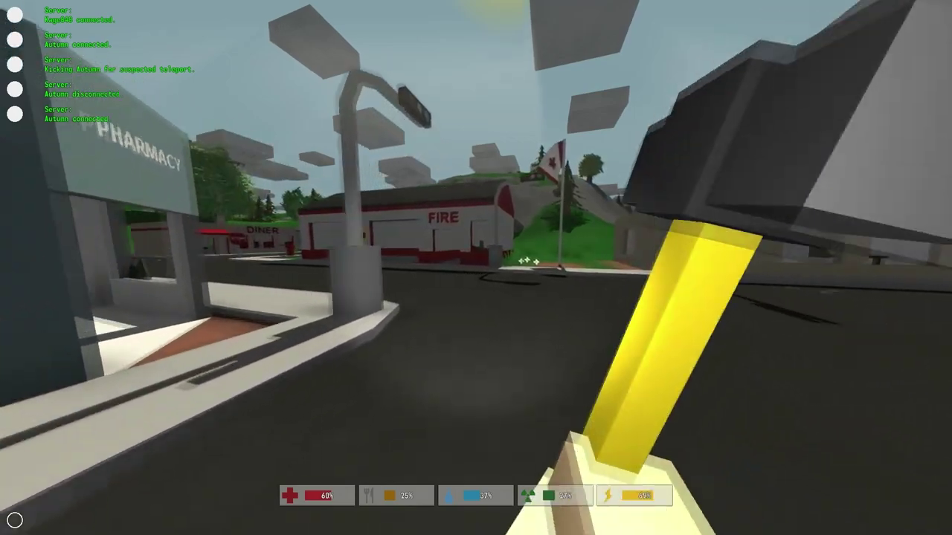
pyautogui.press('w')
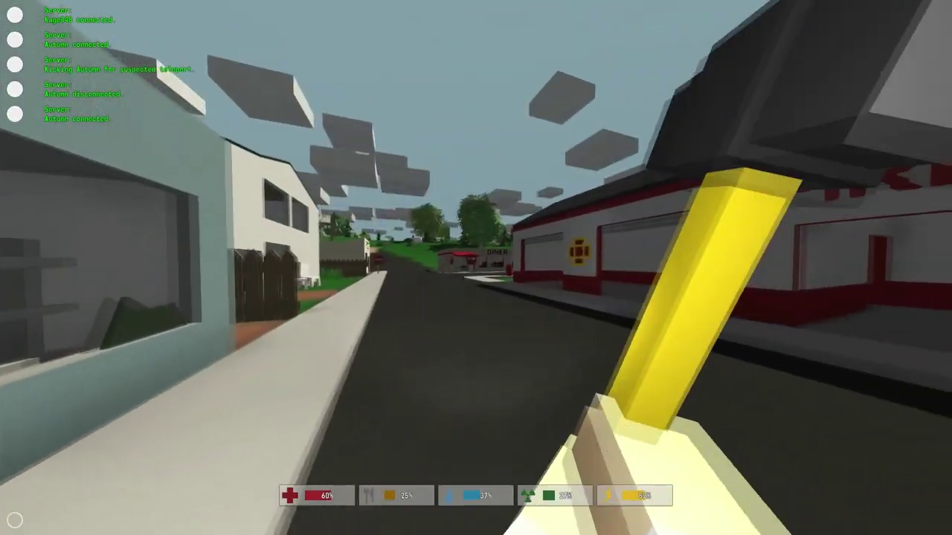
pyautogui.press('w')
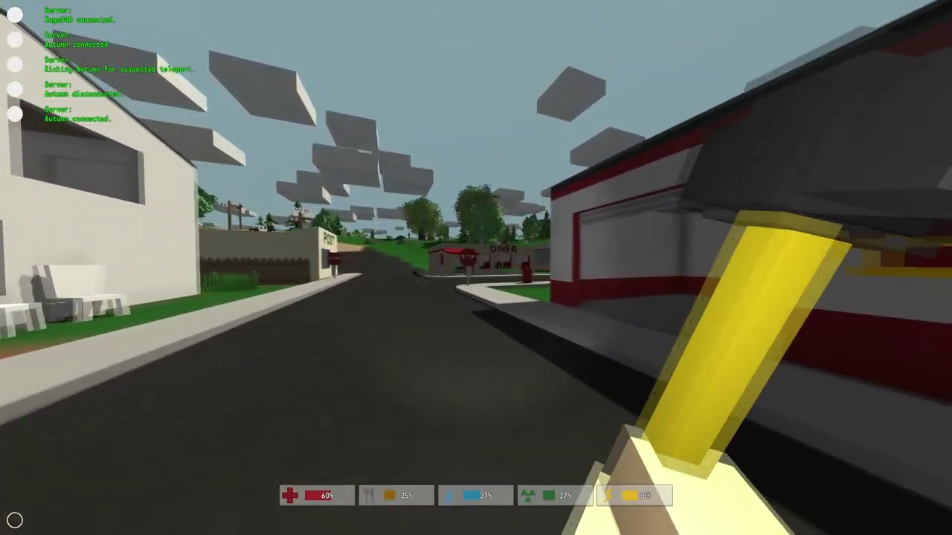
pyautogui.press('w')
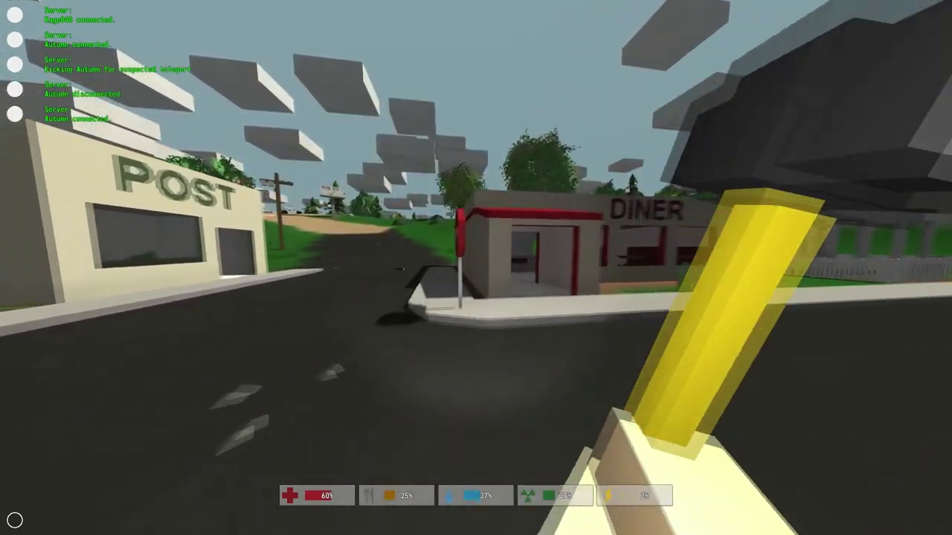
pyautogui.press('w')
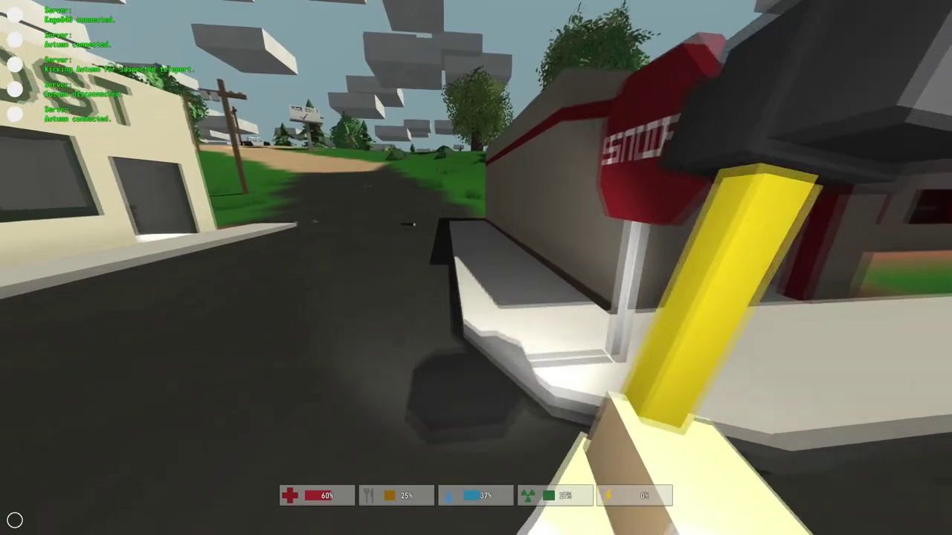
pyautogui.press('w')
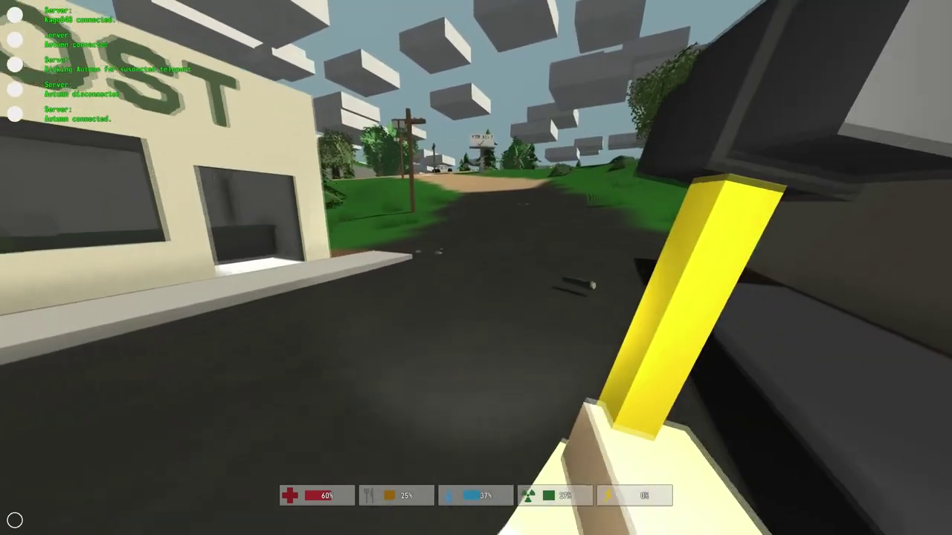
pyautogui.press('w')
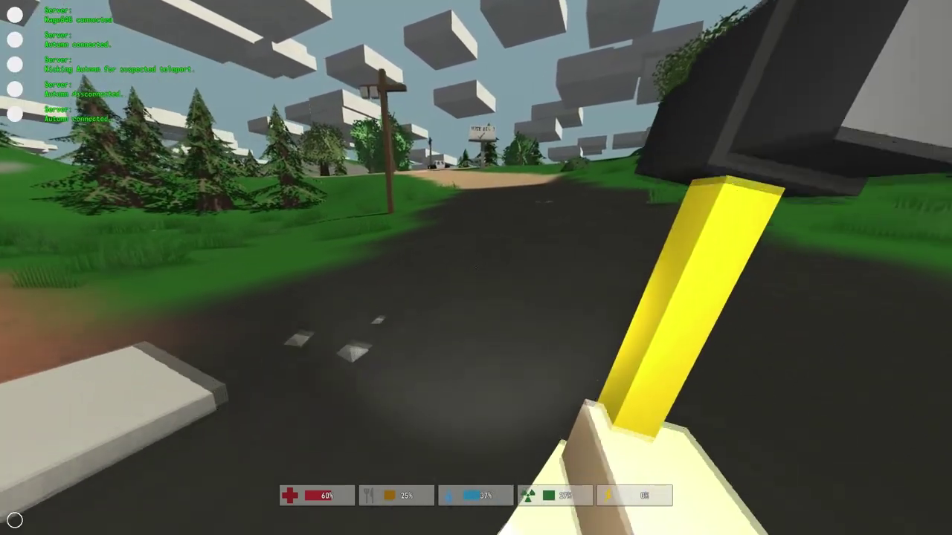
# Follow the dirt road past the VOTE BIG J sign and get into the white truck
pyautogui.press('w')
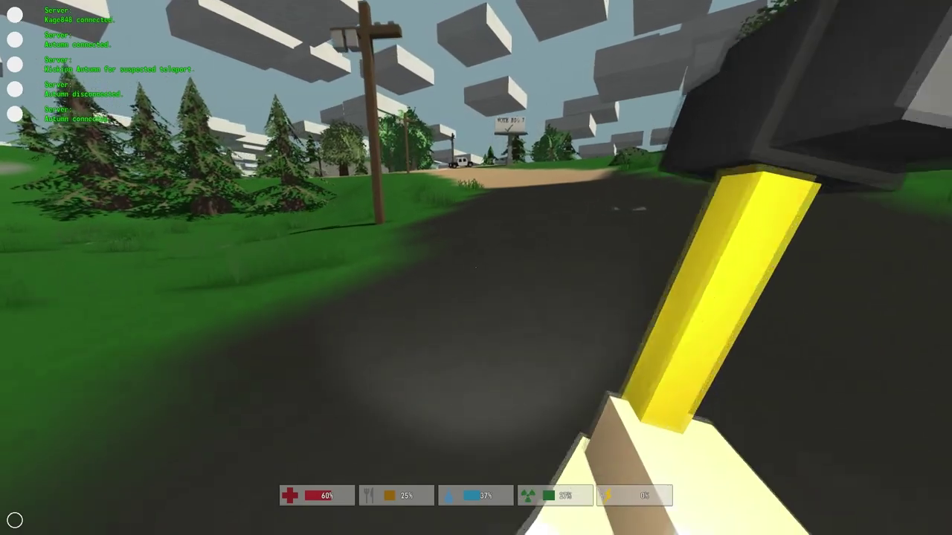
pyautogui.press('w')
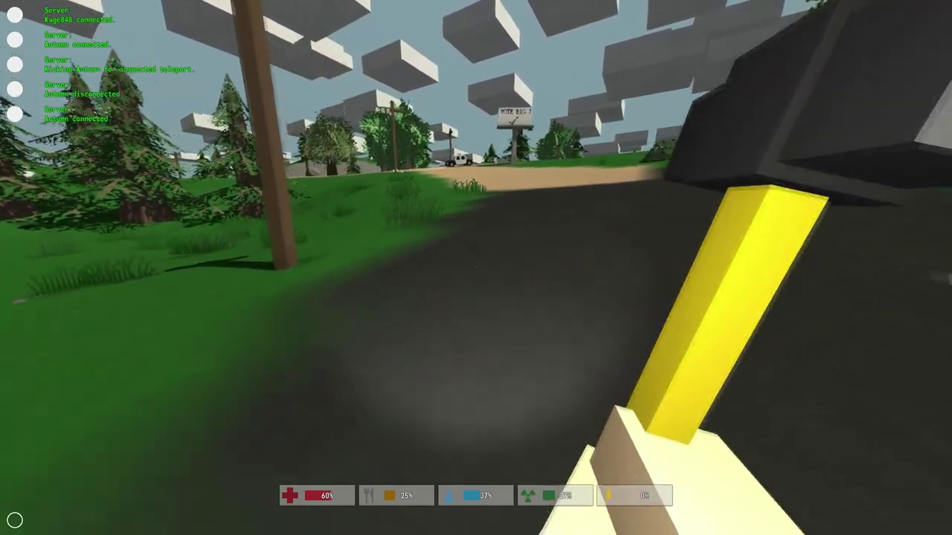
pyautogui.press('w')
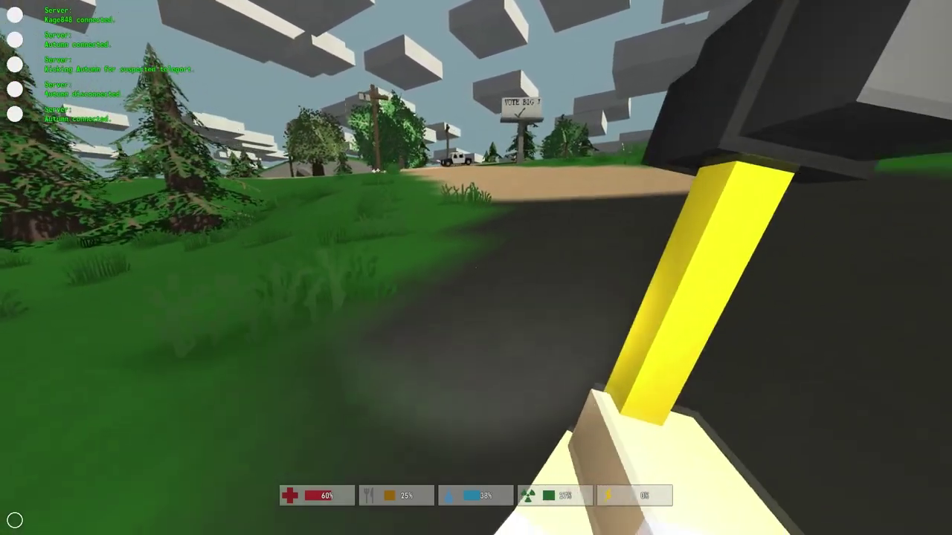
pyautogui.press('w')
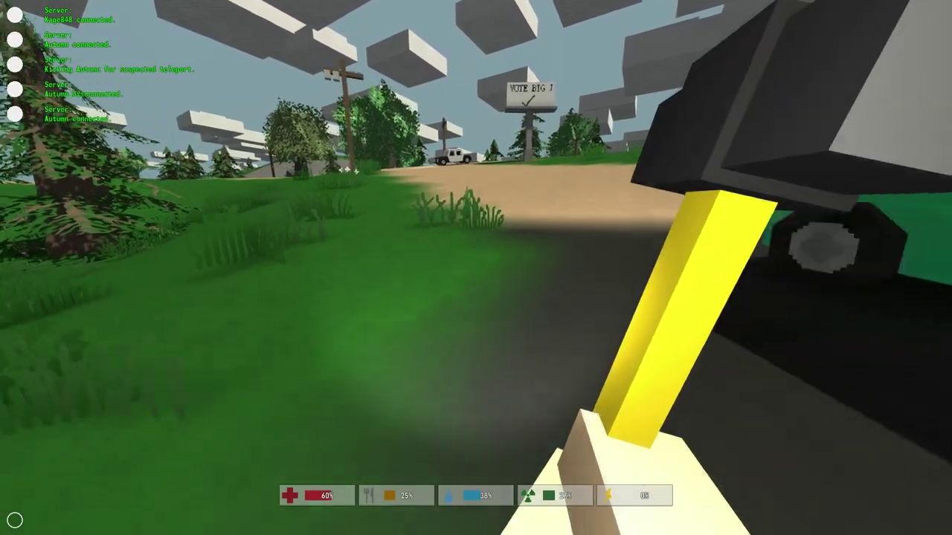
pyautogui.press('w')
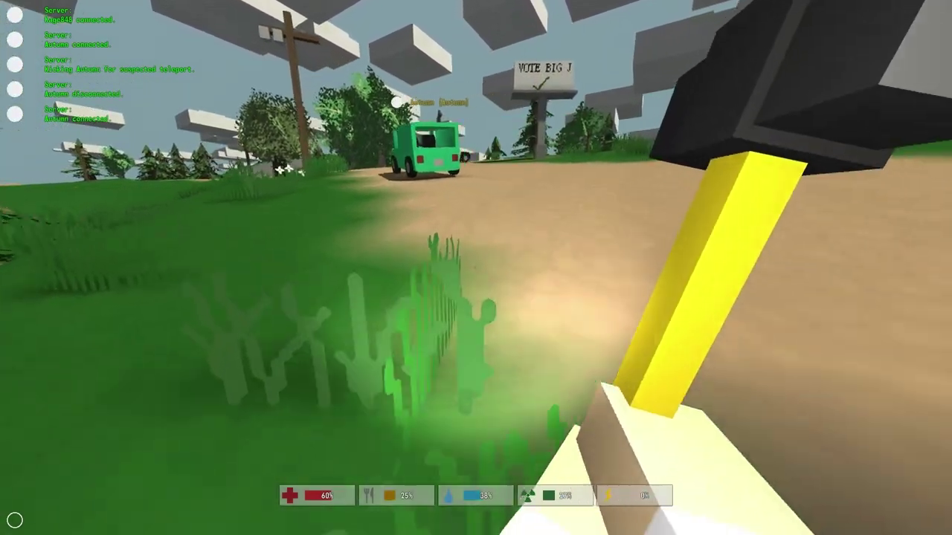
pyautogui.press('w')
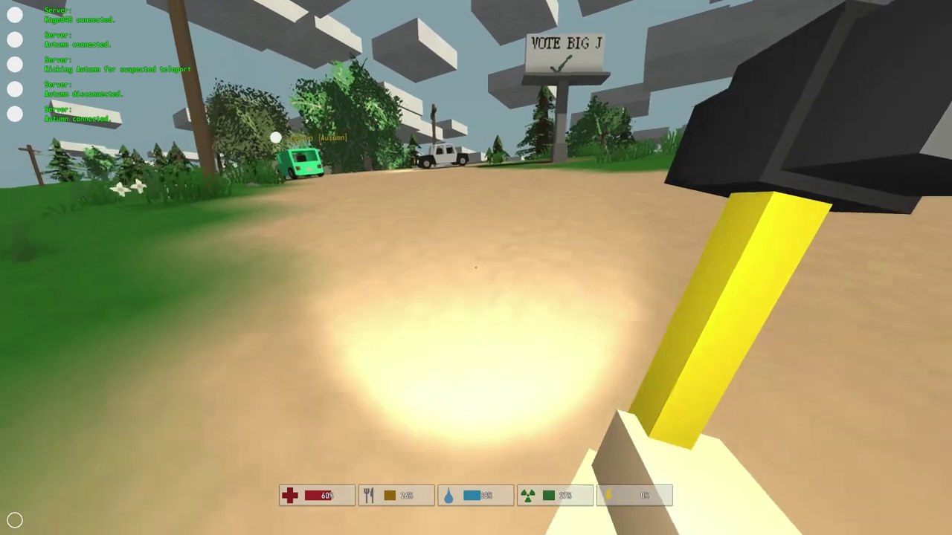
pyautogui.press('w')
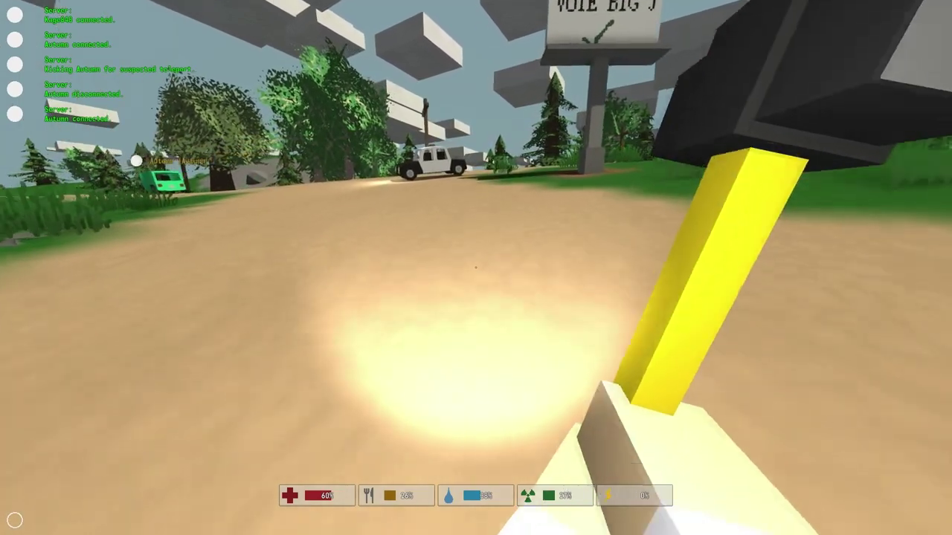
pyautogui.press('w')
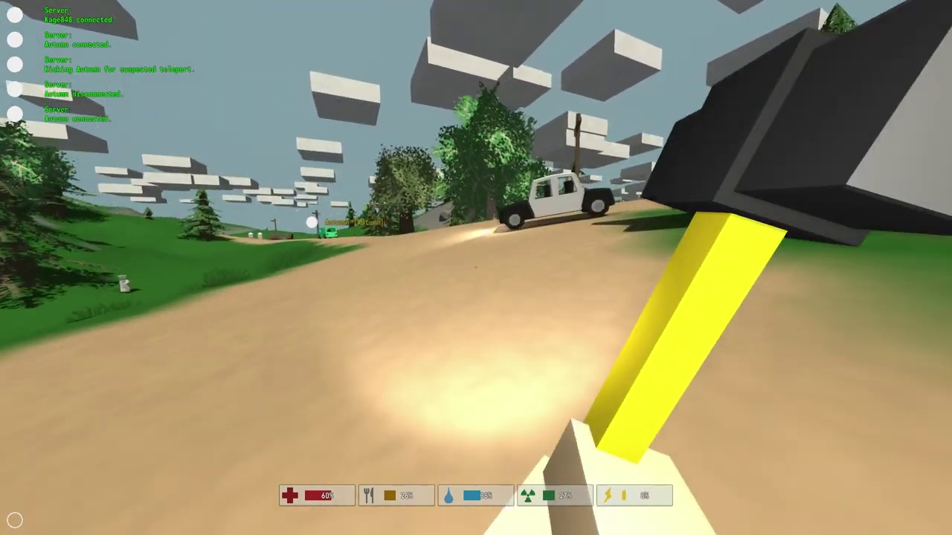
pyautogui.press('w')
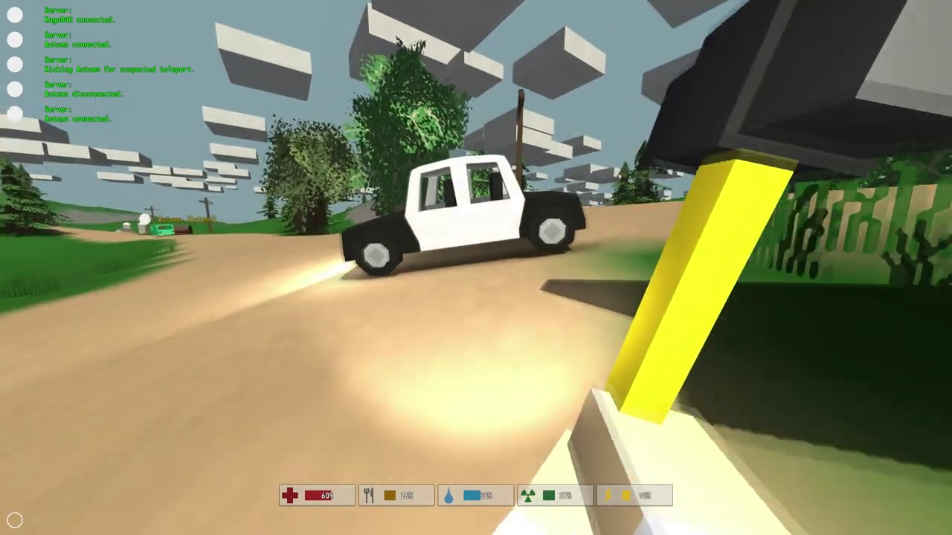
pyautogui.press('f')
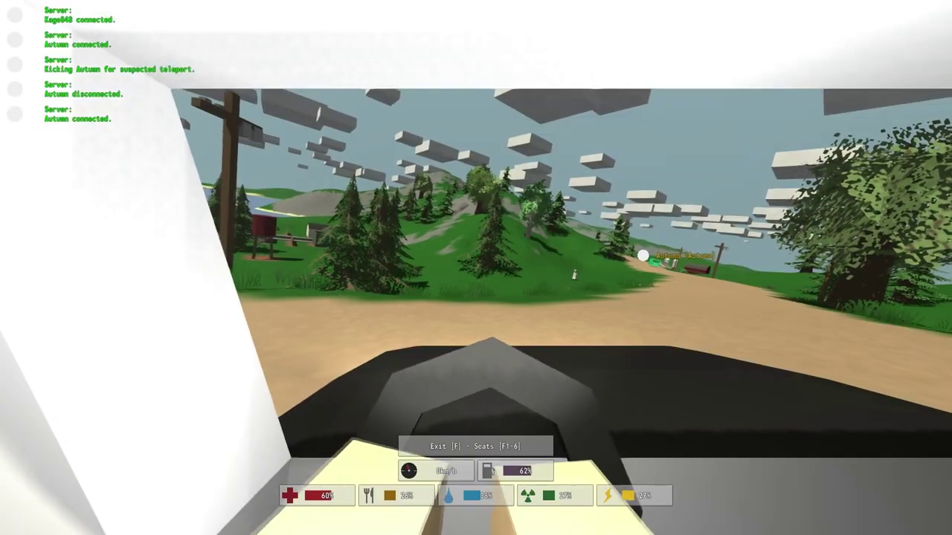
# Drive the white truck down the dirt road and onto the town street
pyautogui.press('w')
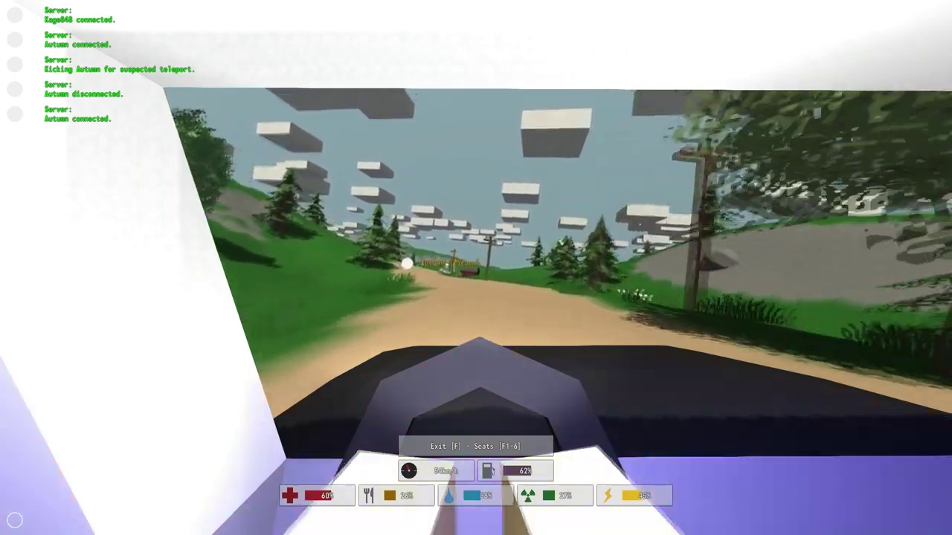
pyautogui.press('w')
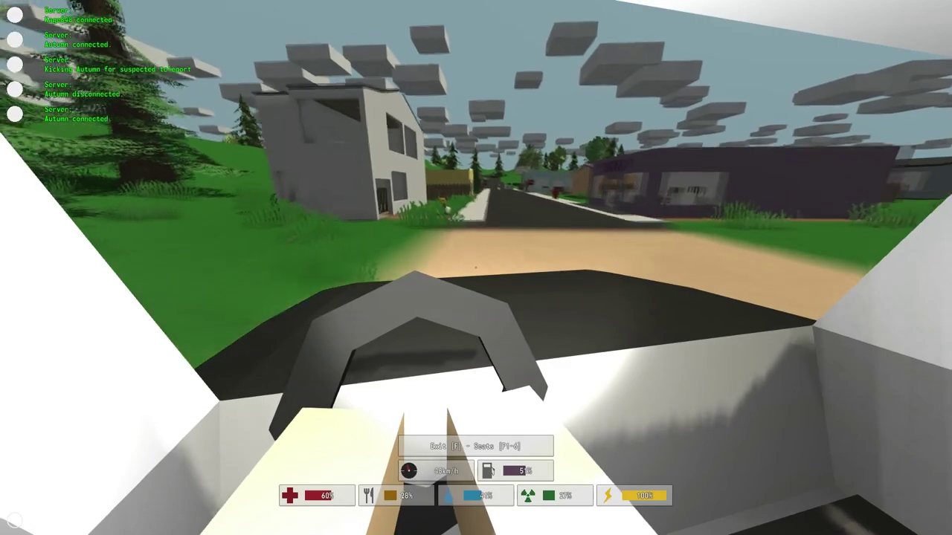
pyautogui.press('w')
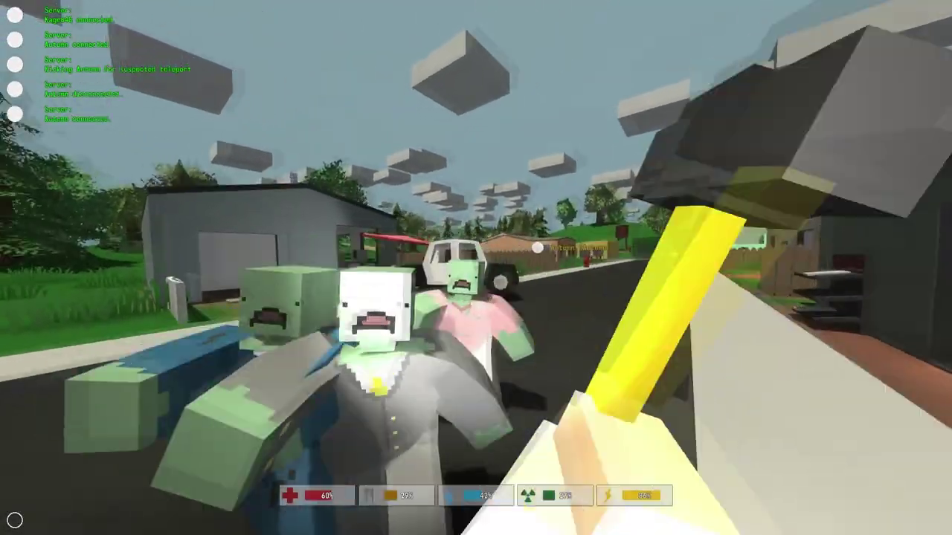
# Hammer down the street zombies, including the red-shirted, blue and white ones
pyautogui.click(476, 268)
pyautogui.click(476, 268)
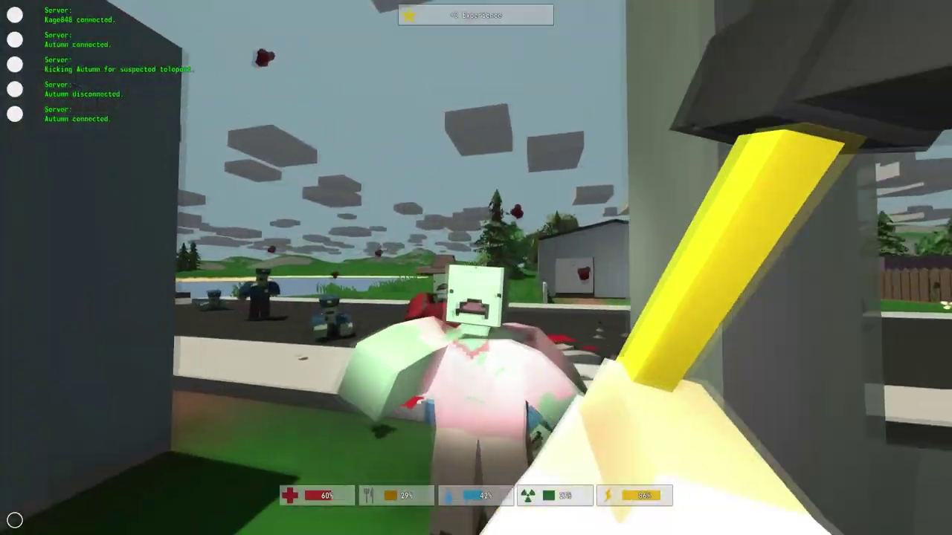
pyautogui.click(476, 267)
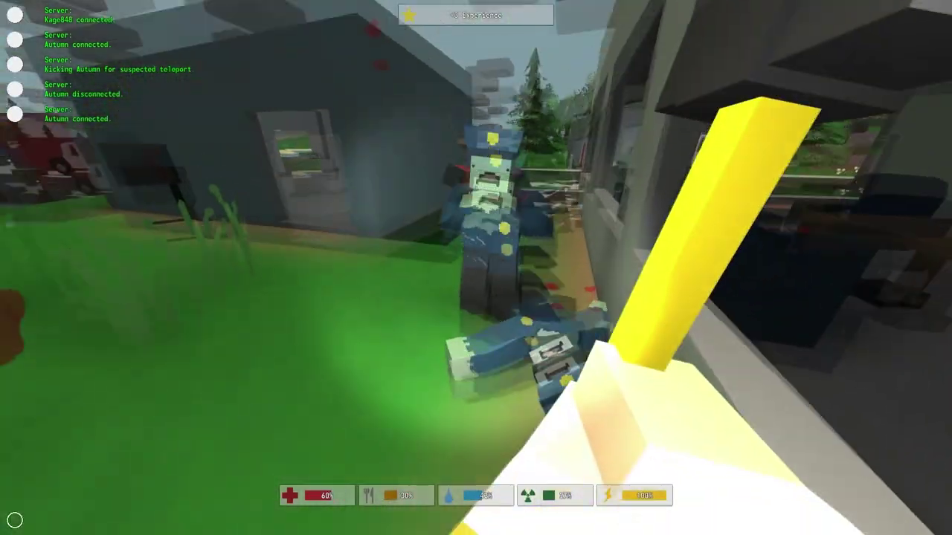
pyautogui.click(476, 267)
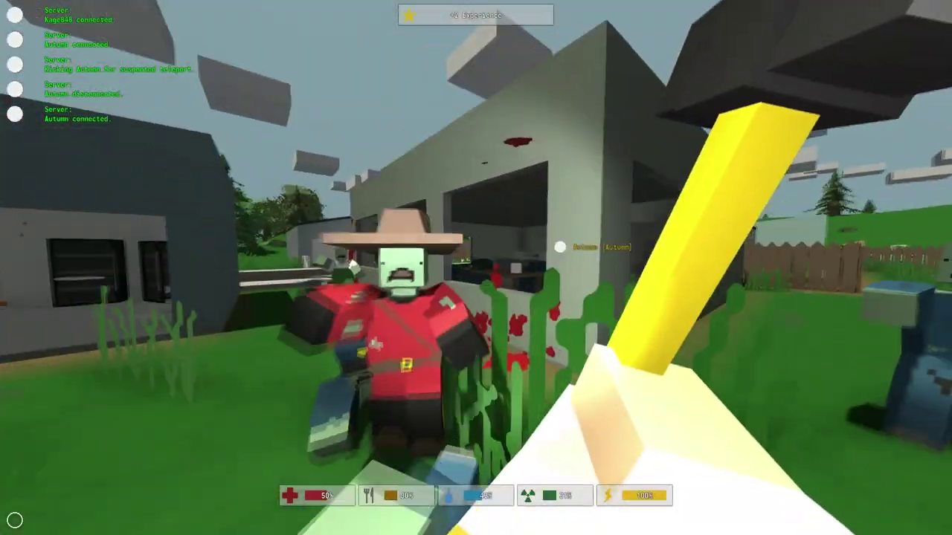
pyautogui.click(476, 267)
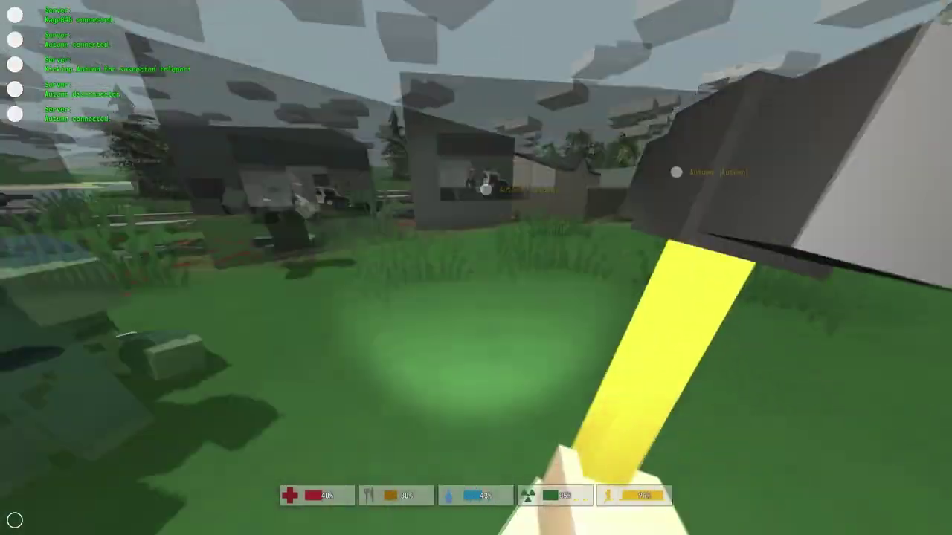
pyautogui.click(476, 268)
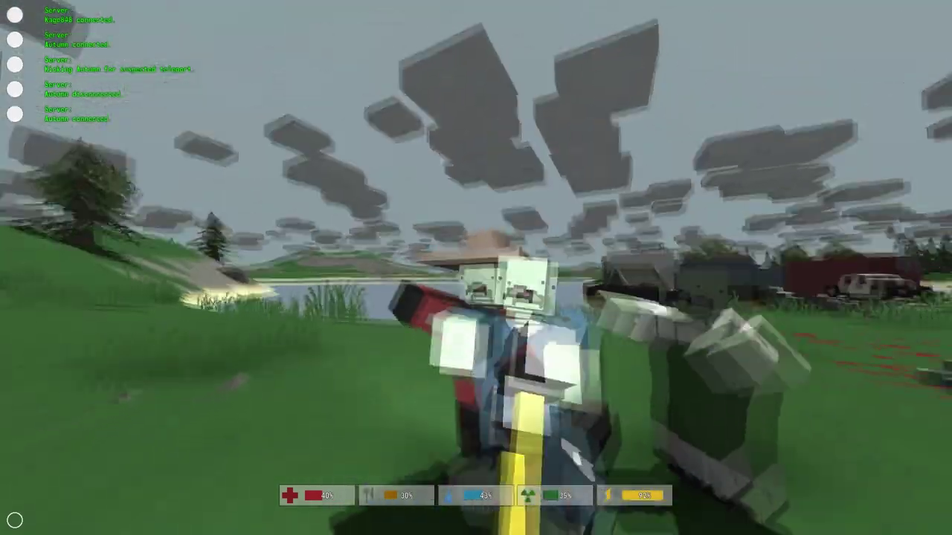
pyautogui.click(476, 267)
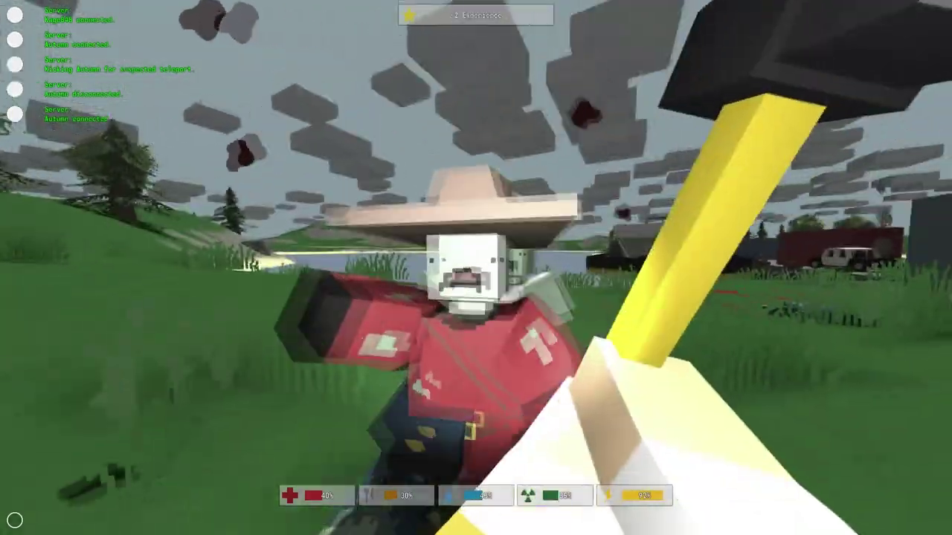
pyautogui.click(475, 267)
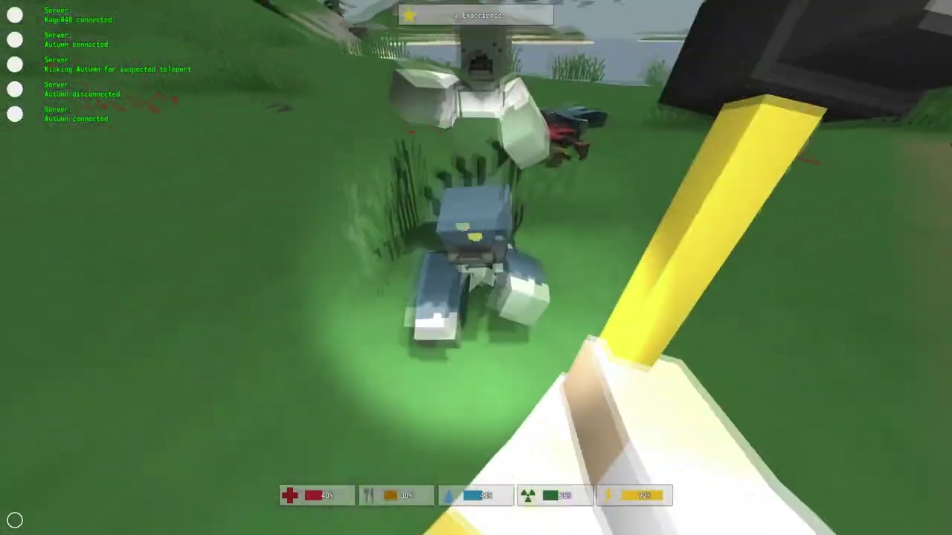
pyautogui.click(475, 267)
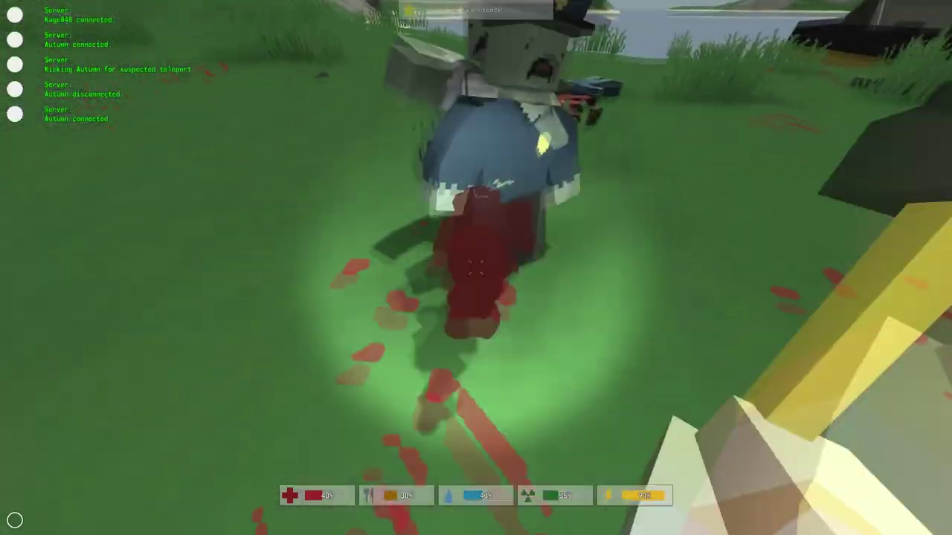
pyautogui.click(476, 268)
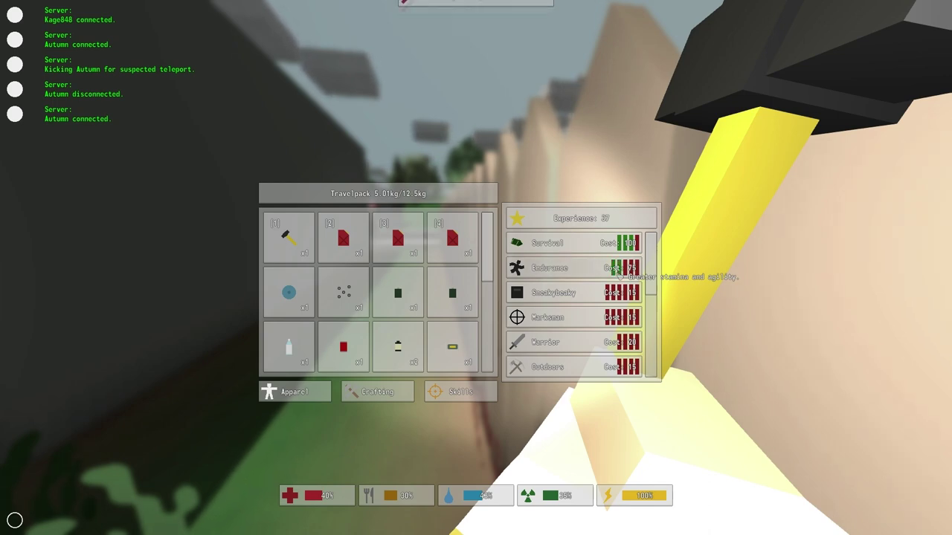
# Close the inventory and Skills panels after the unaffordable upgrade attempt
pyautogui.press('Tab')
# Walk out of the alley into the bank, past the ATMs to the lounge table
pyautogui.press('w')
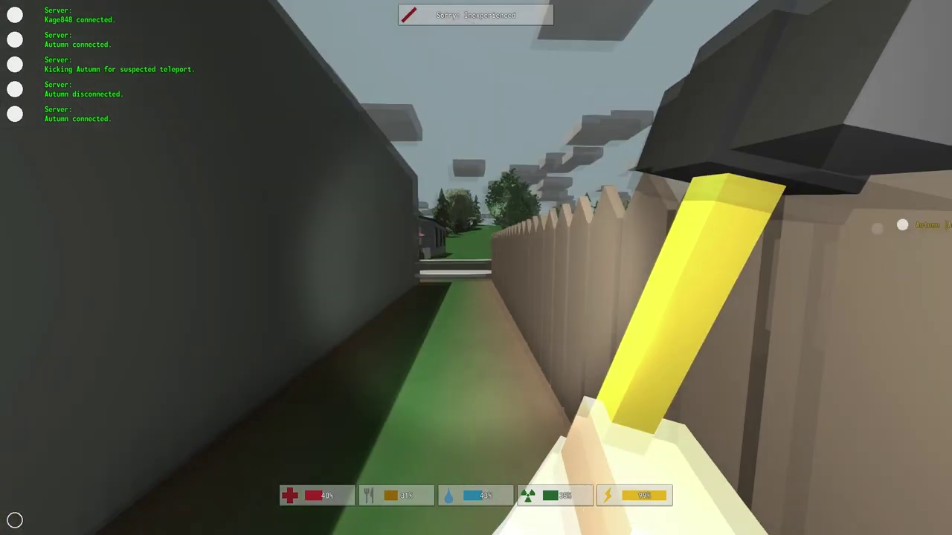
pyautogui.press('w')
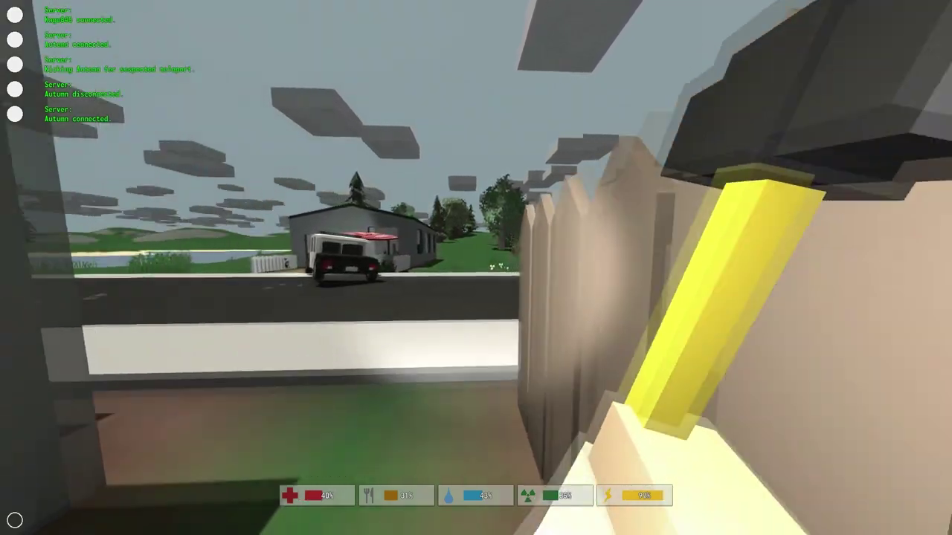
pyautogui.press('w')
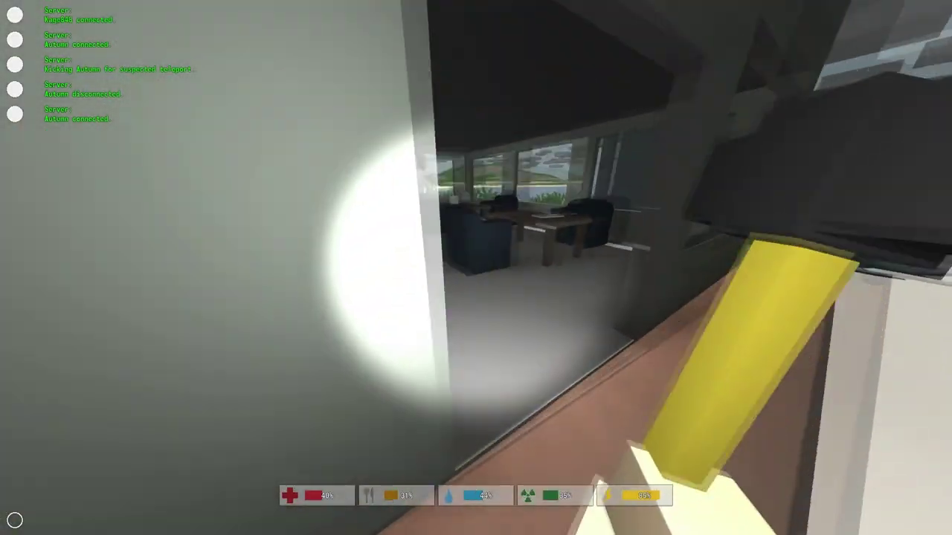
pyautogui.press('w')
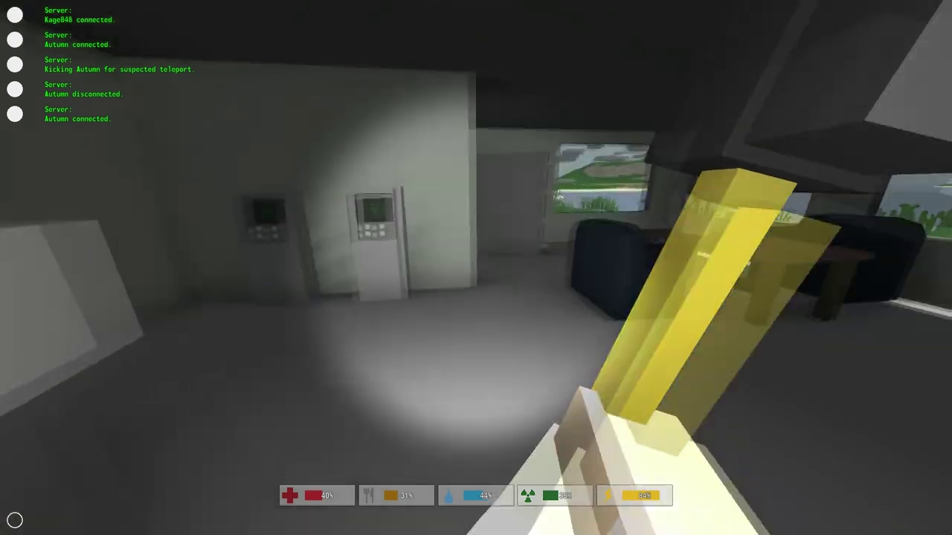
pyautogui.press('w')
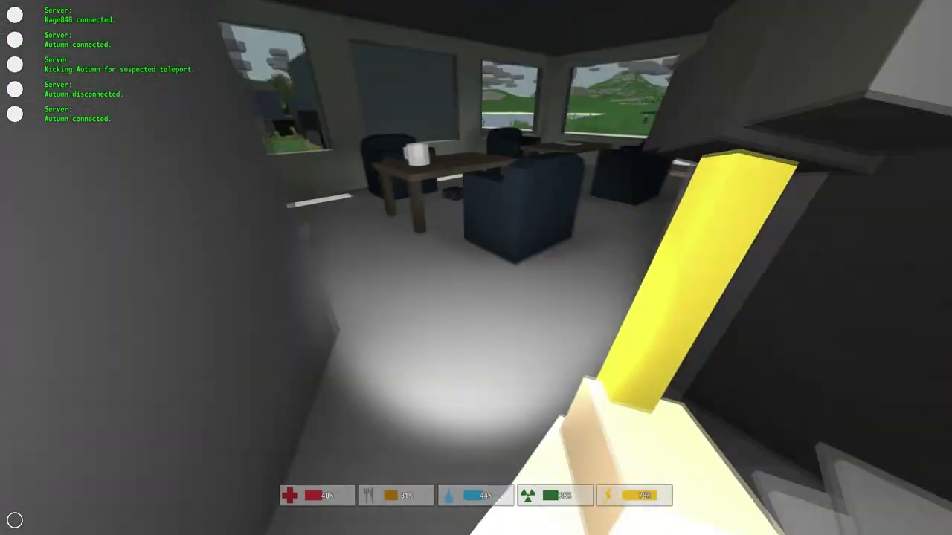
pyautogui.press('w')
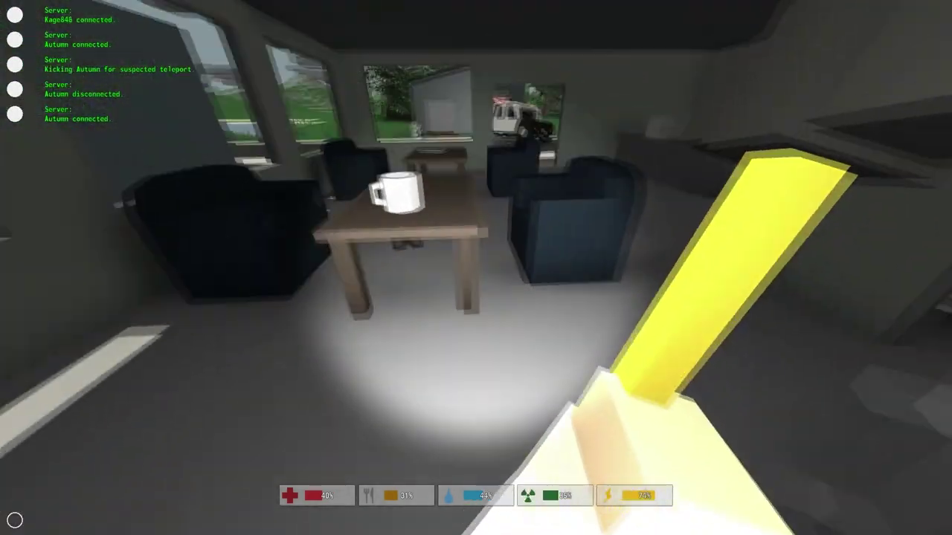
pyautogui.press('w')
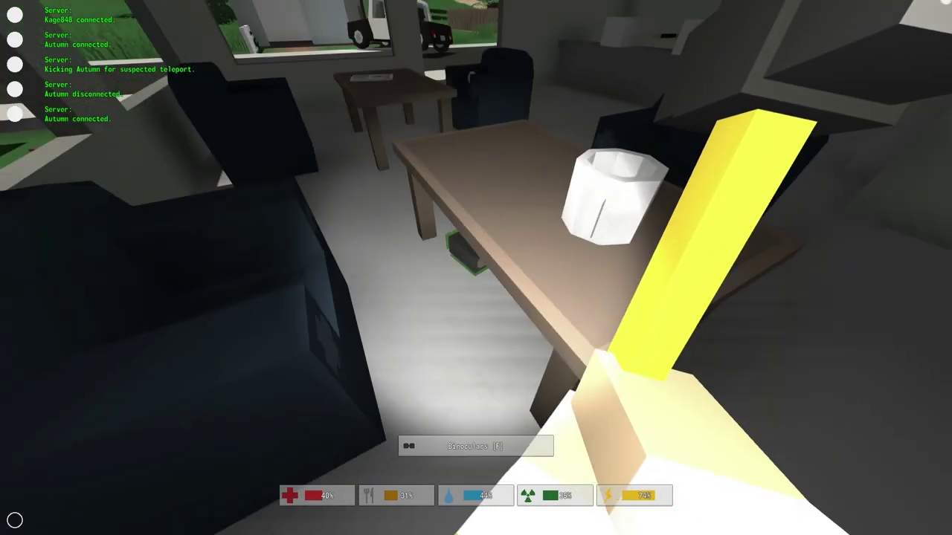
pyautogui.press('w')
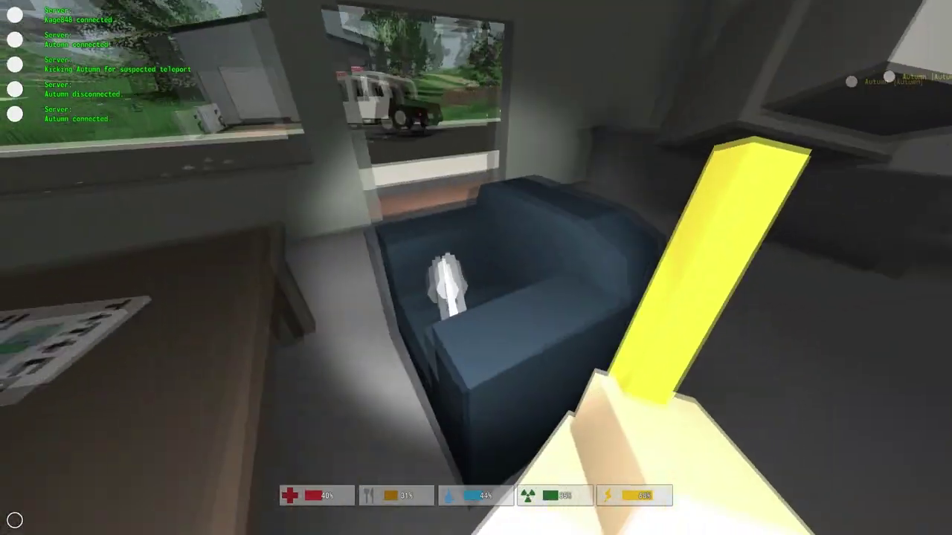
# Climb out the window, cross into the house, and try taking the Apple Juice Box
pyautogui.press('w')
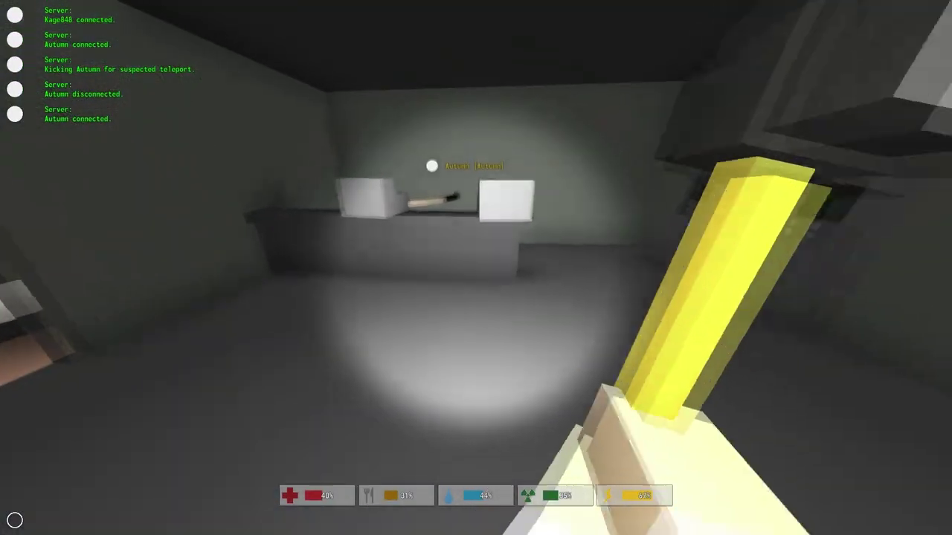
pyautogui.press('w')
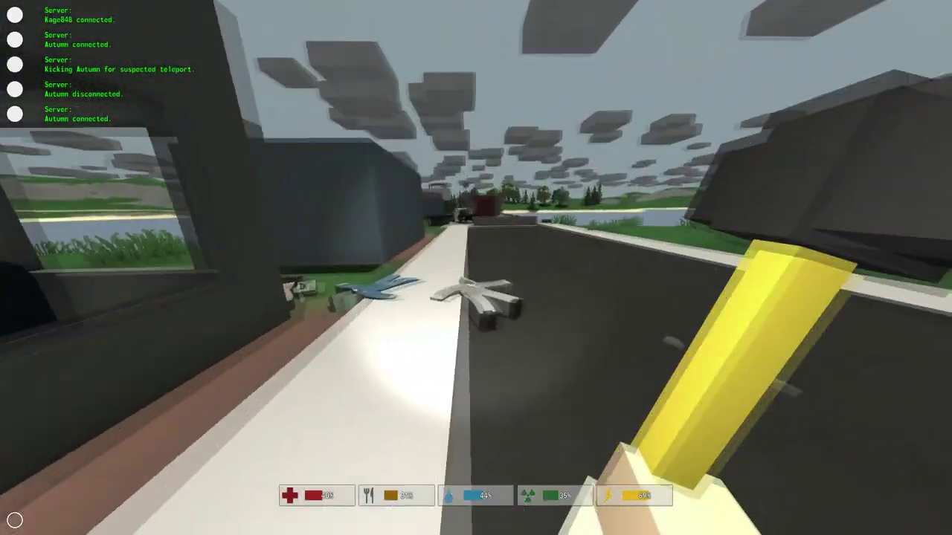
pyautogui.press('w')
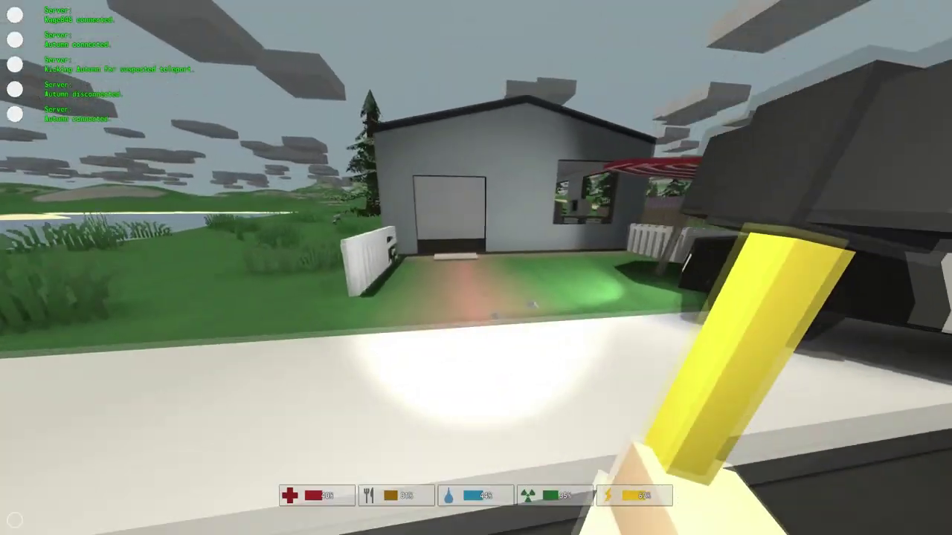
pyautogui.press('w')
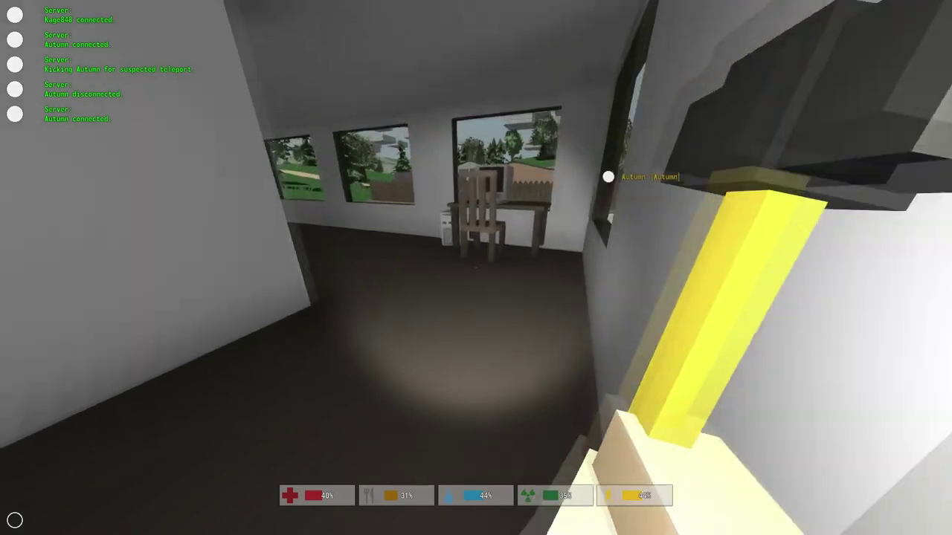
pyautogui.press('w')
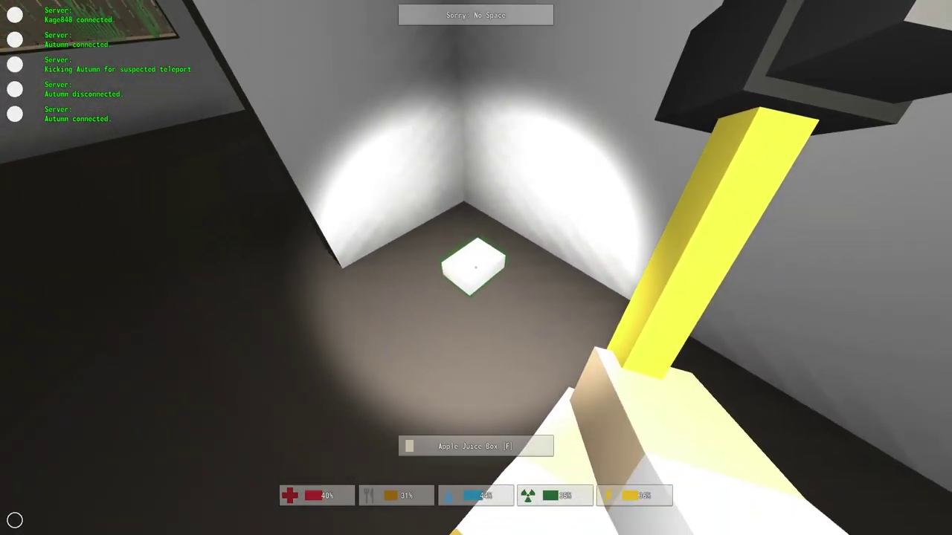
pyautogui.press('f')
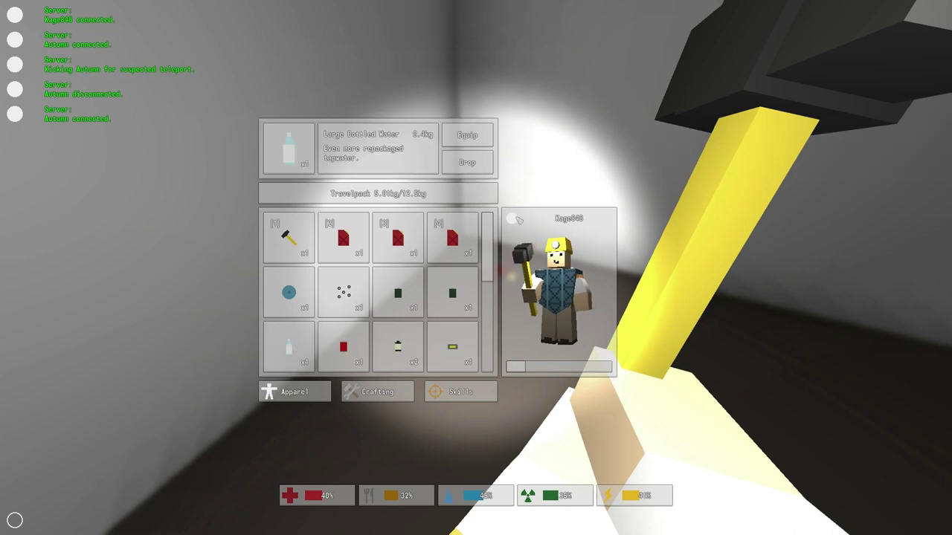
# Drink the Large Bottled Water and Canned Cola, then turn back to the Apple Juice Box
pyautogui.click(467, 134)
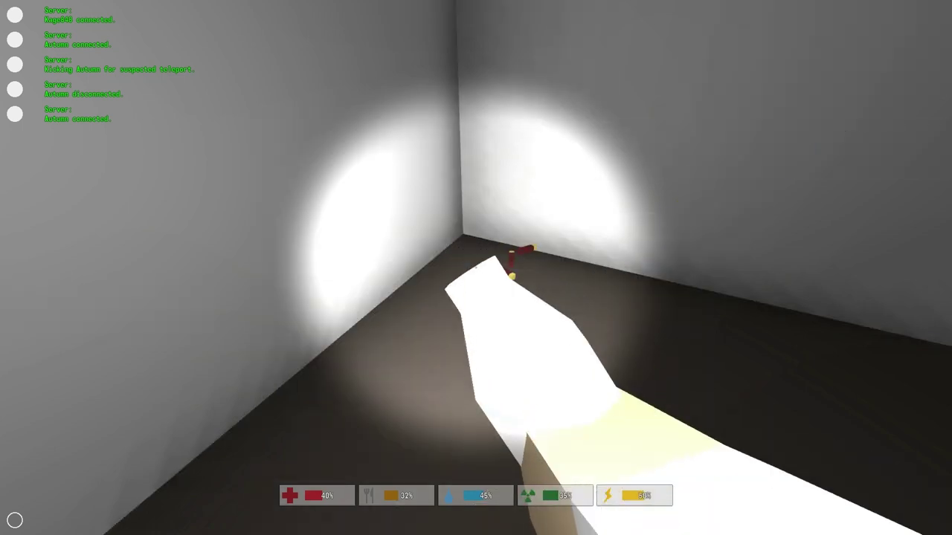
pyautogui.press('g')
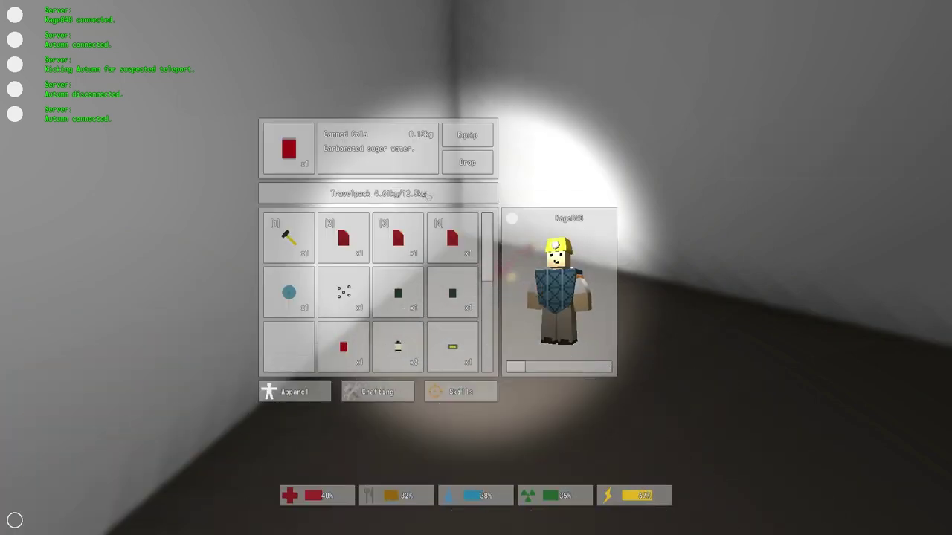
pyautogui.click(467, 136)
pyautogui.press('w')
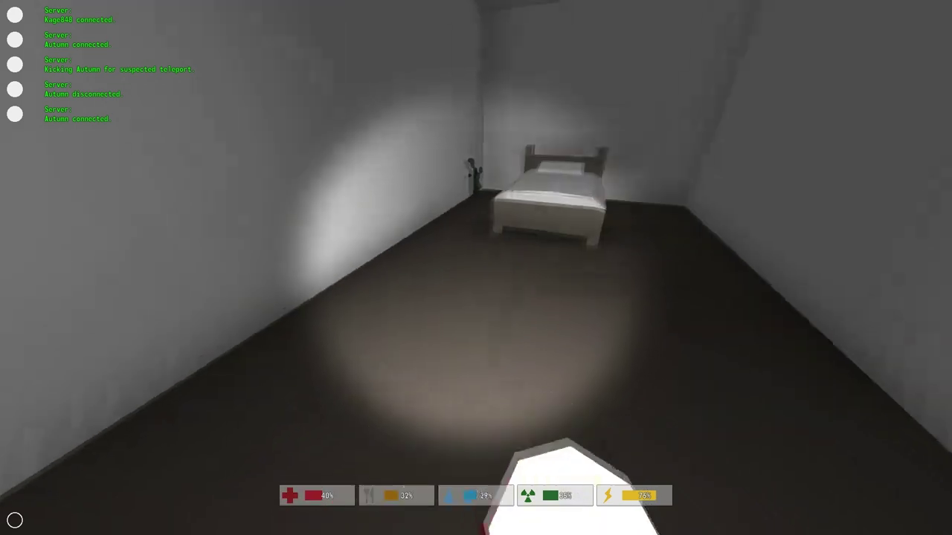
pyautogui.press('w')
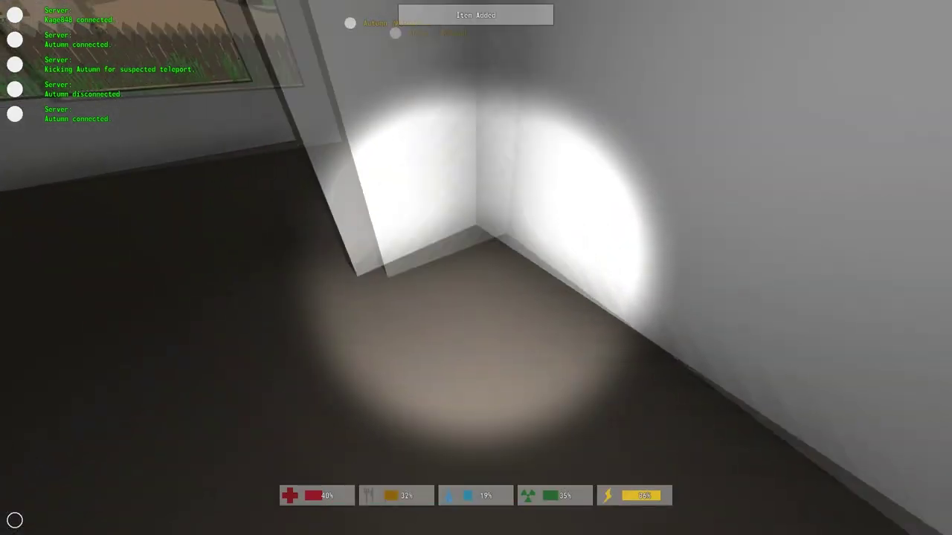
# Leave the house holding the hammer and take the Vitamins from the shop shelf
pyautogui.press('w')
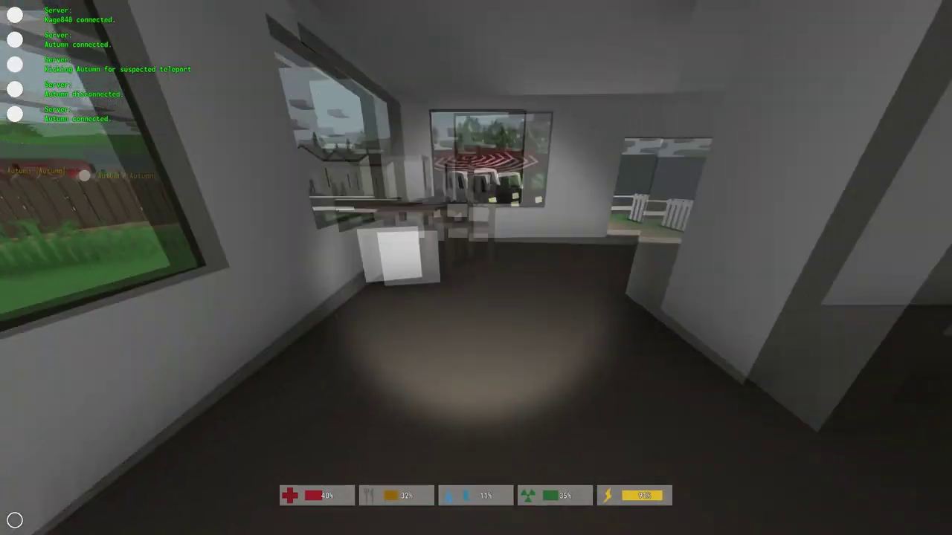
pyautogui.press('w')
pyautogui.press('1')
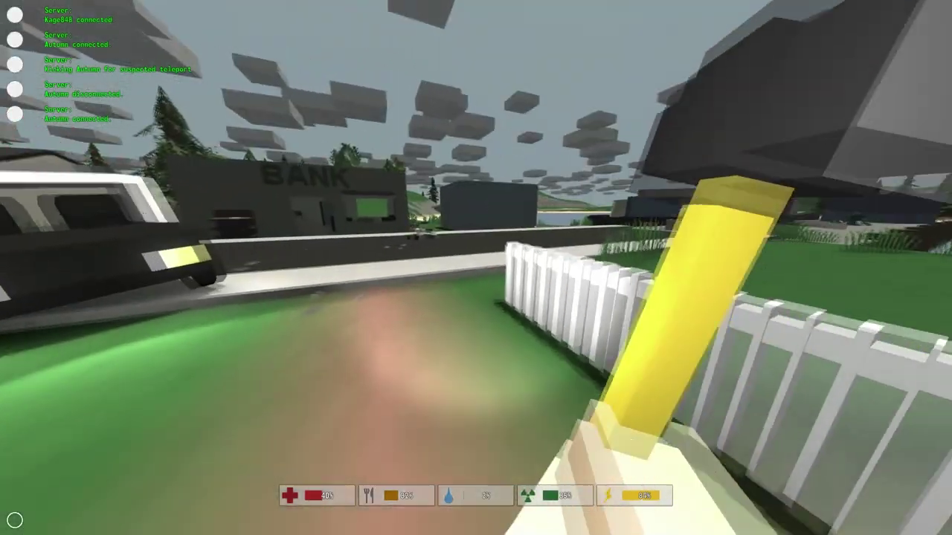
pyautogui.press('w')
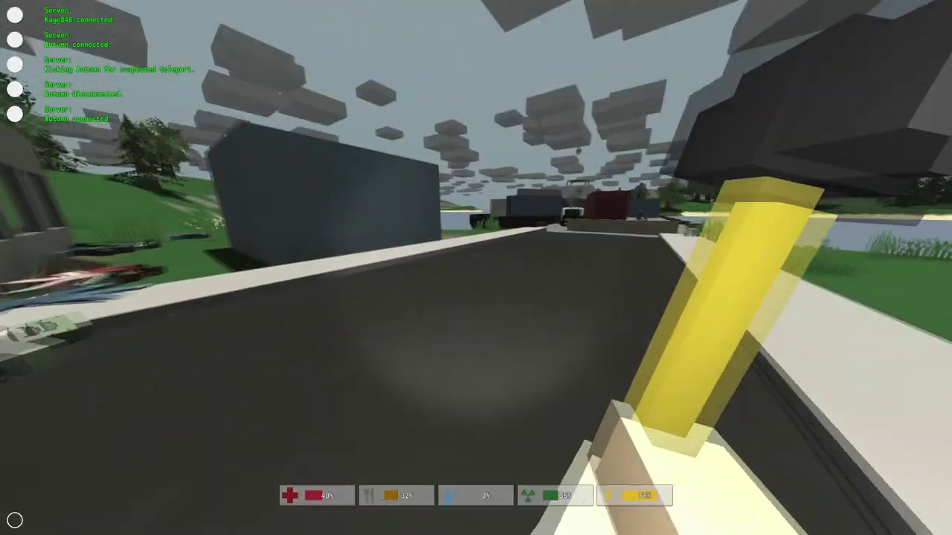
pyautogui.press('w')
pyautogui.press('w')
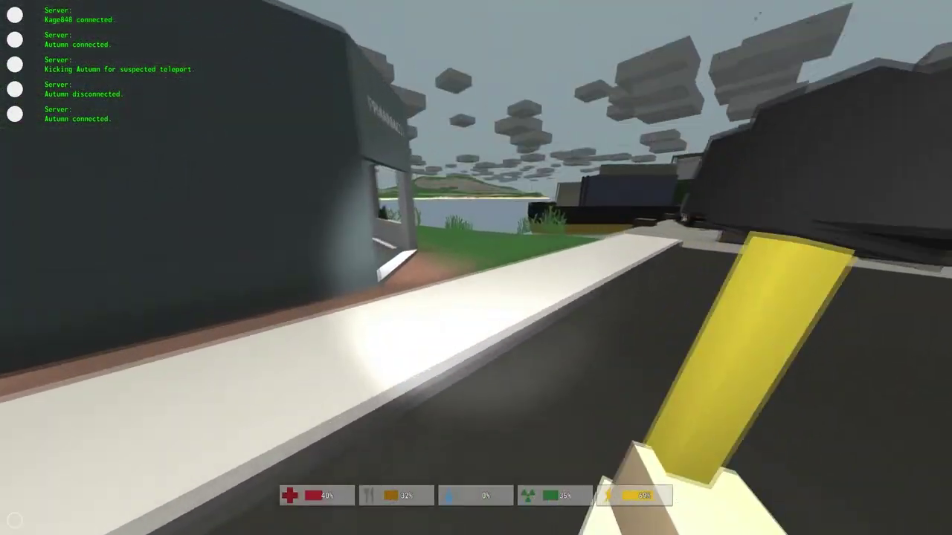
pyautogui.press('w')
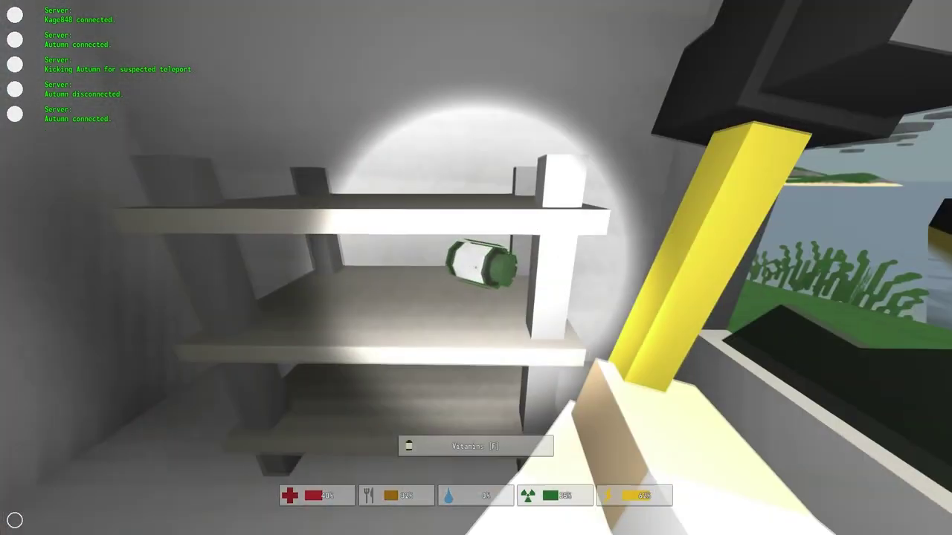
pyautogui.press('f')
# Go to the next building and take the Purification Tablets from the locker
pyautogui.press('w')
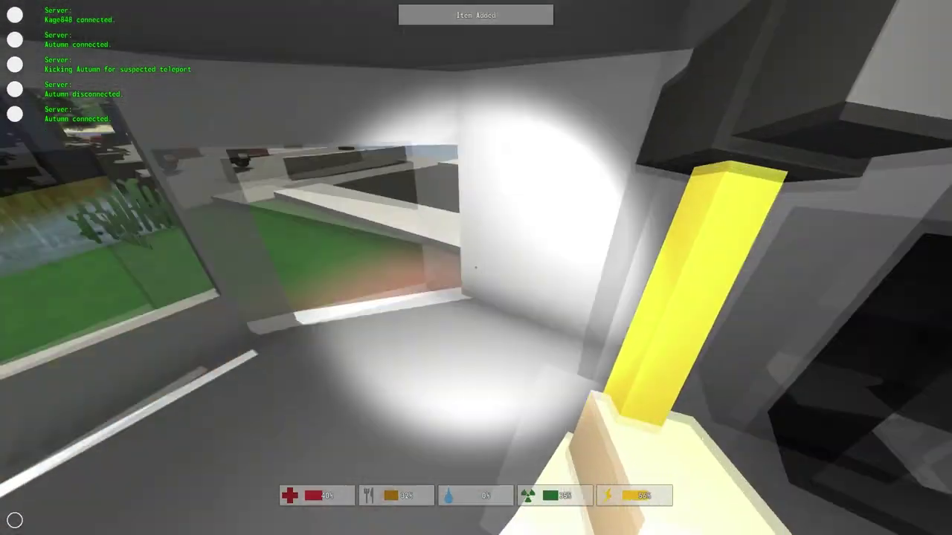
pyautogui.press('w')
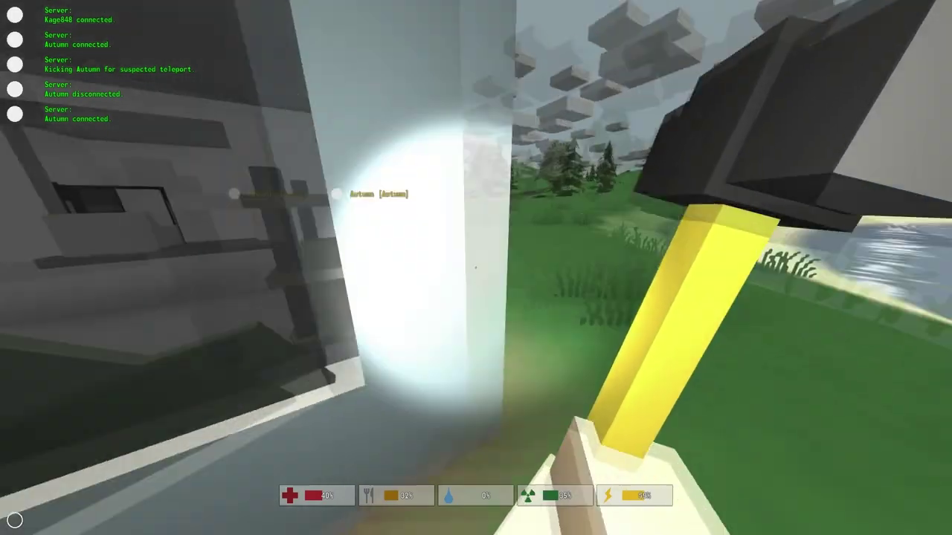
pyautogui.press('w')
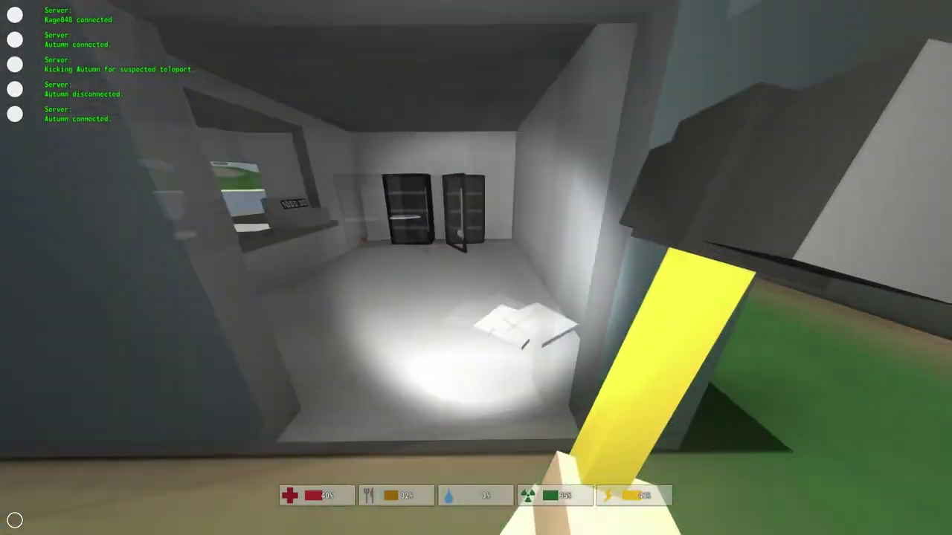
pyautogui.press('f')
pyautogui.press('w')
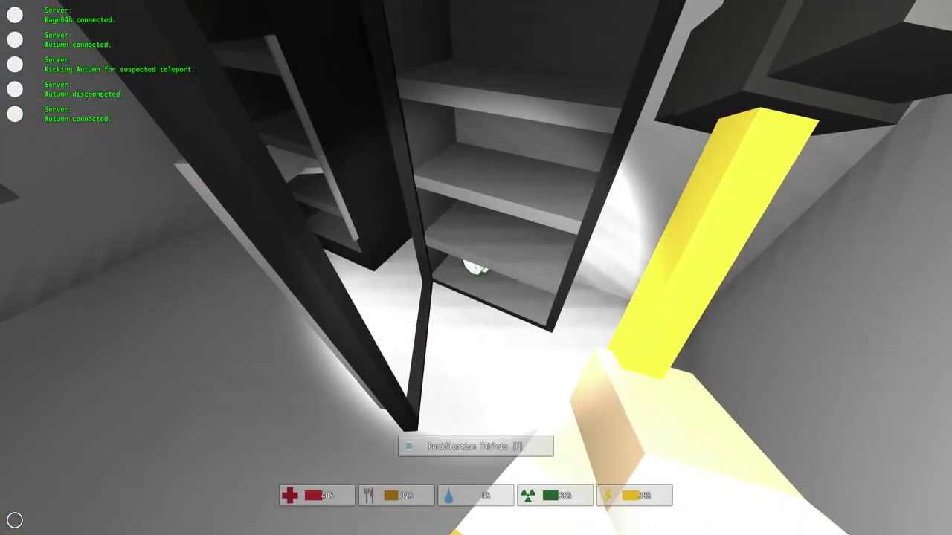
pyautogui.press('f')
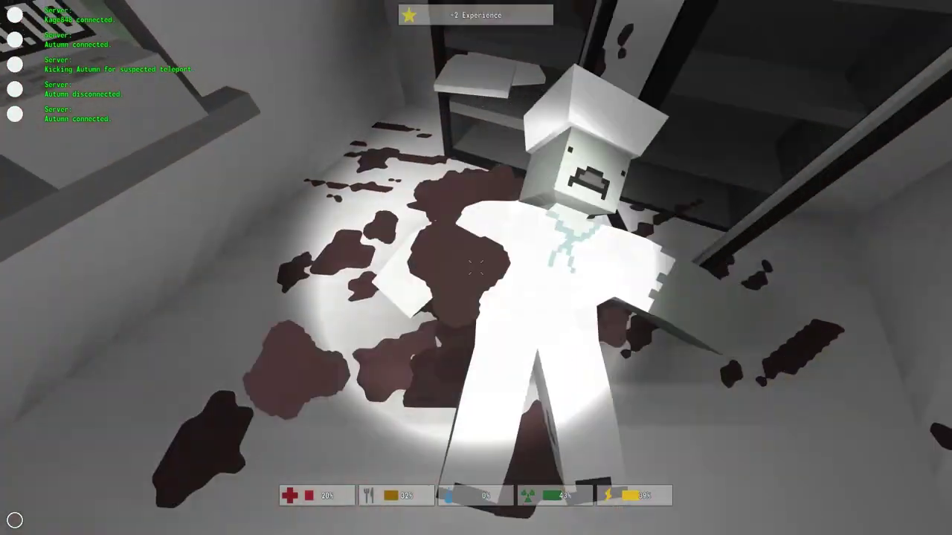
# Kill the locker-room zombie, step outside, and inject the Morphine syringe
pyautogui.click(476, 267)
pyautogui.press('w')
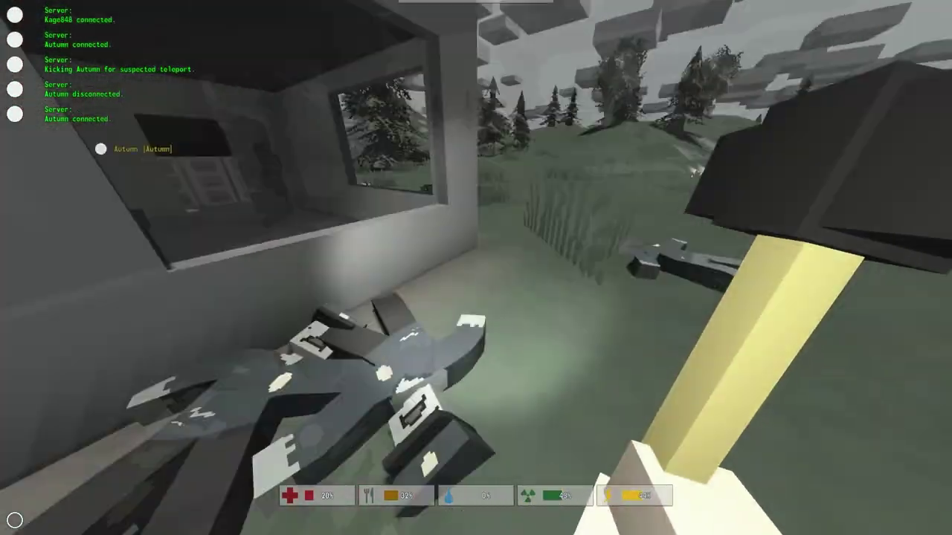
pyautogui.press('w')
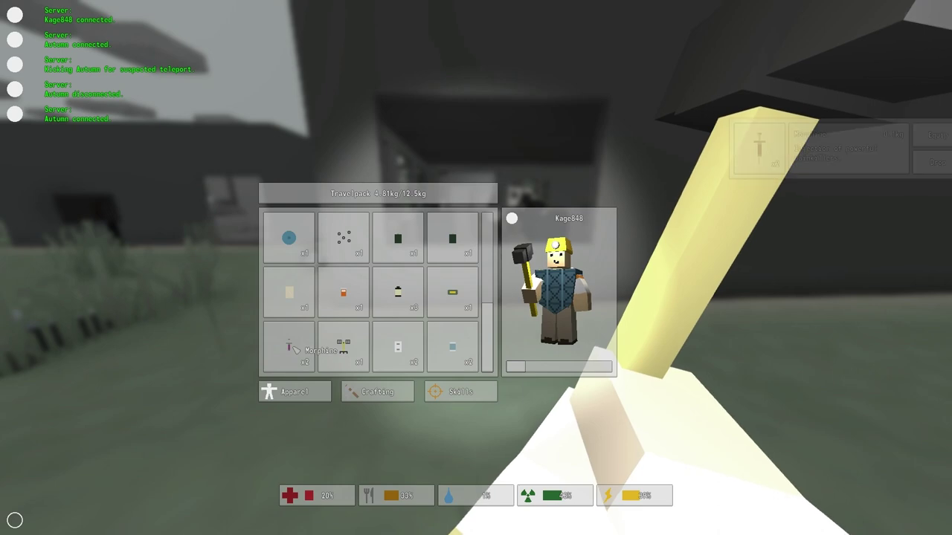
pyautogui.click(457, 134)
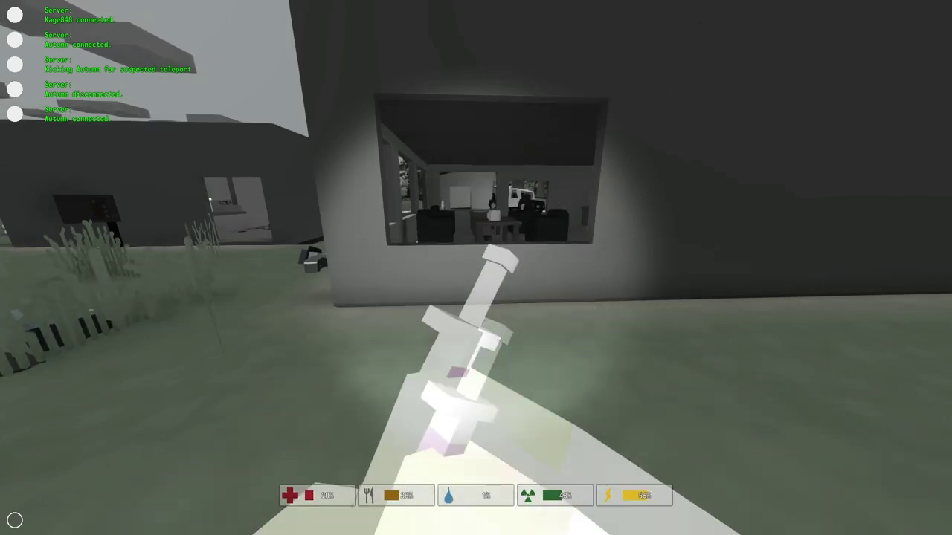
pyautogui.press('2')
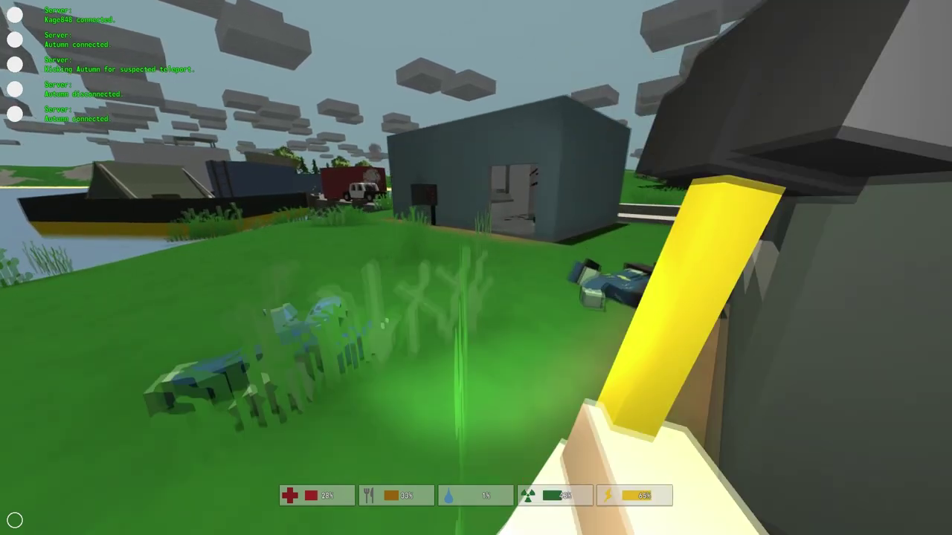
# Check the house, then walk along the wall onto the pier to the bullets box
pyautogui.press('w')
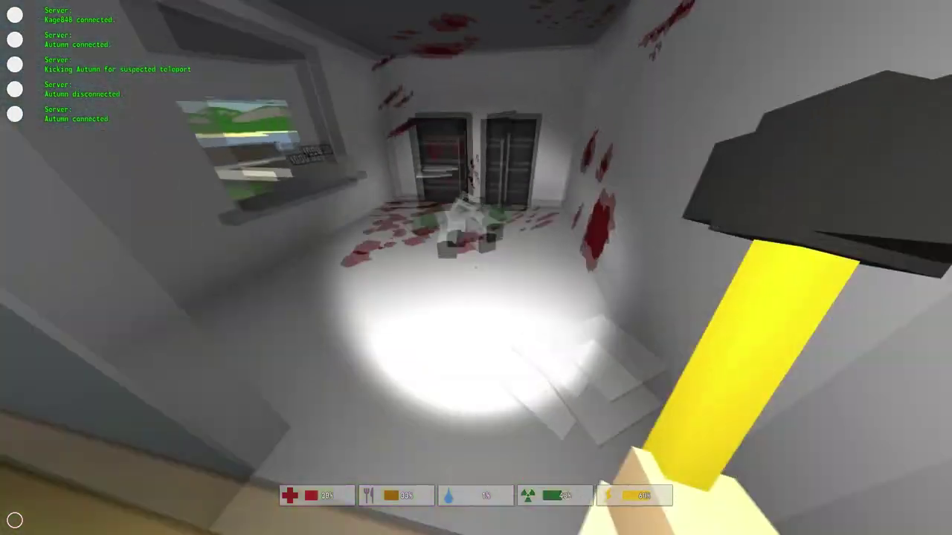
pyautogui.press('w')
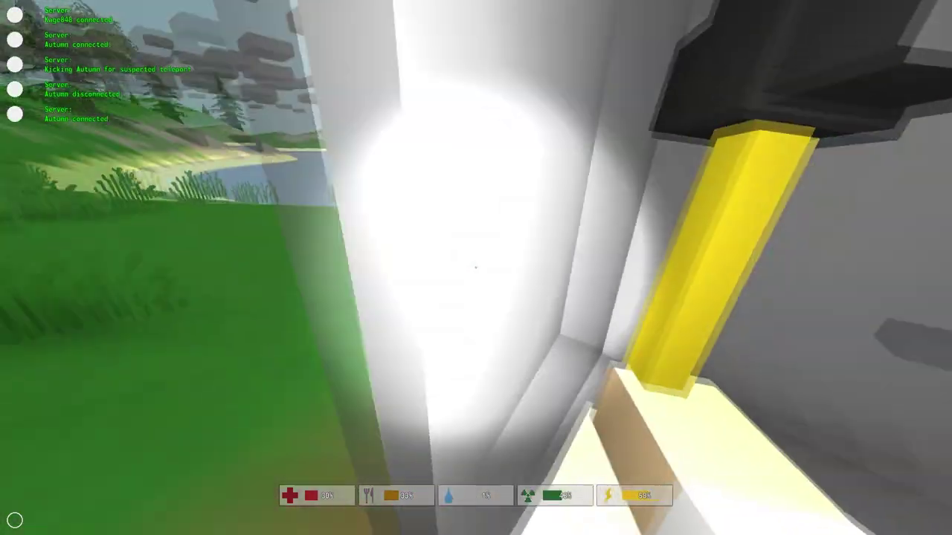
pyautogui.press('w')
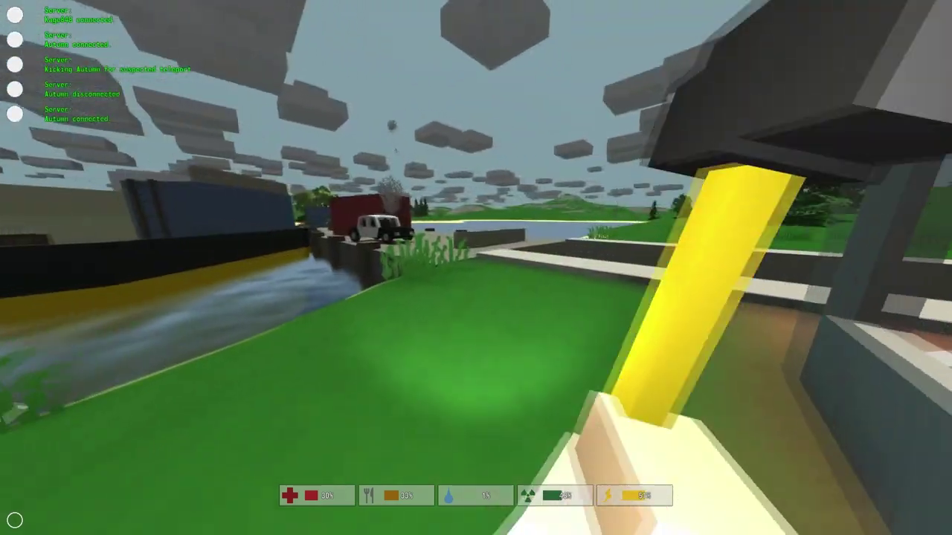
pyautogui.press('w')
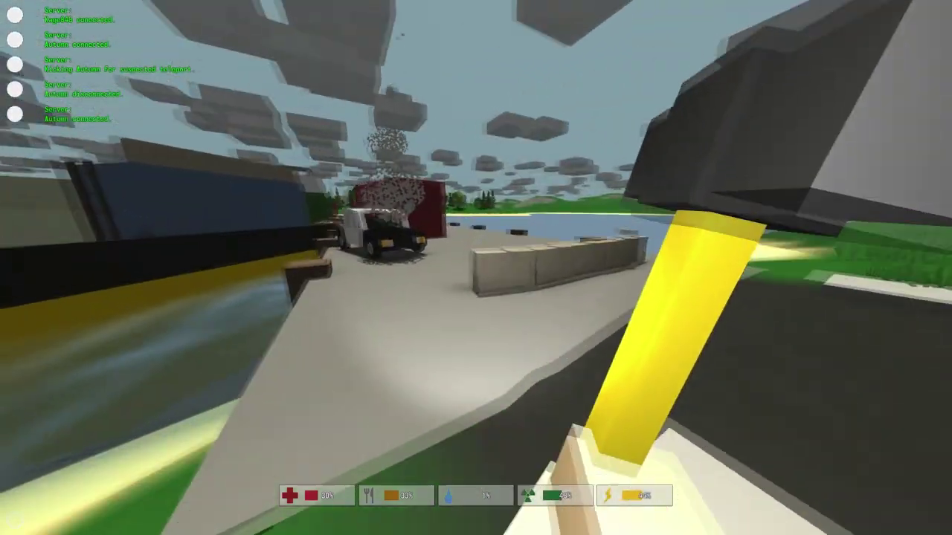
pyautogui.press('w')
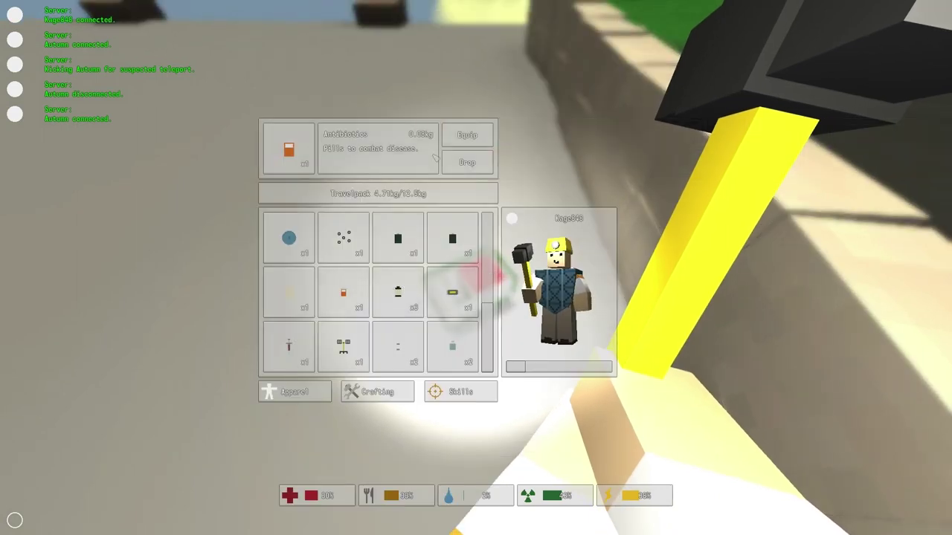
# Pick up the Civilian Bullets and walk to the Worklight in the red truck's bed
pyautogui.press('Tab')
pyautogui.click(475, 267)
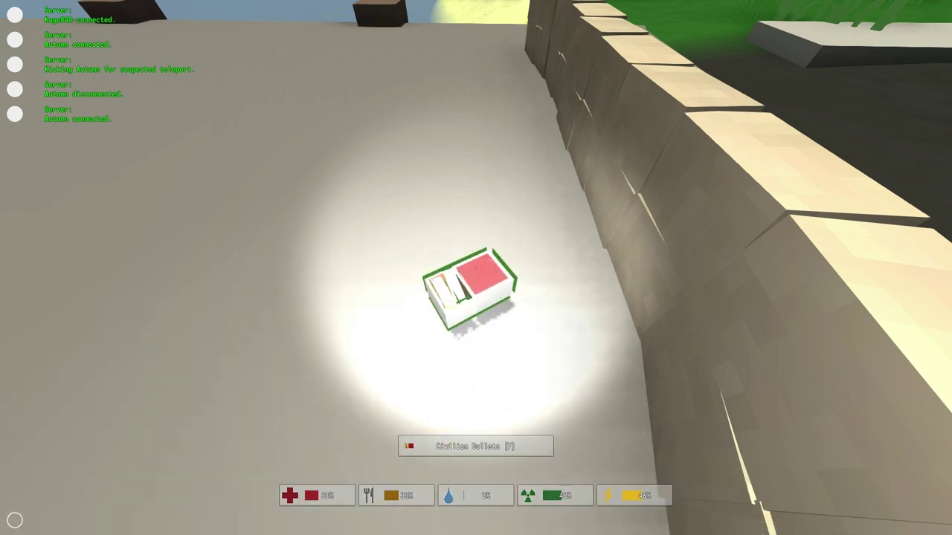
pyautogui.press('f')
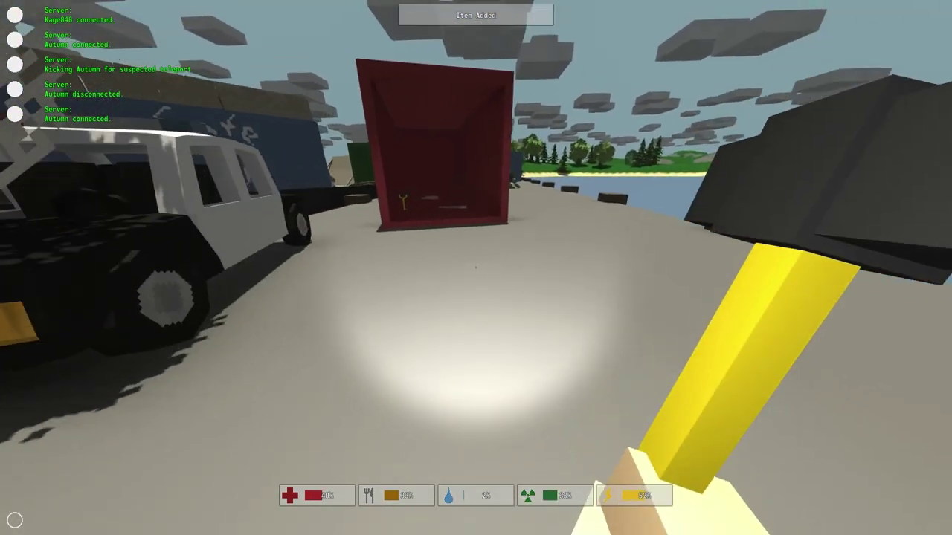
pyautogui.press('w')
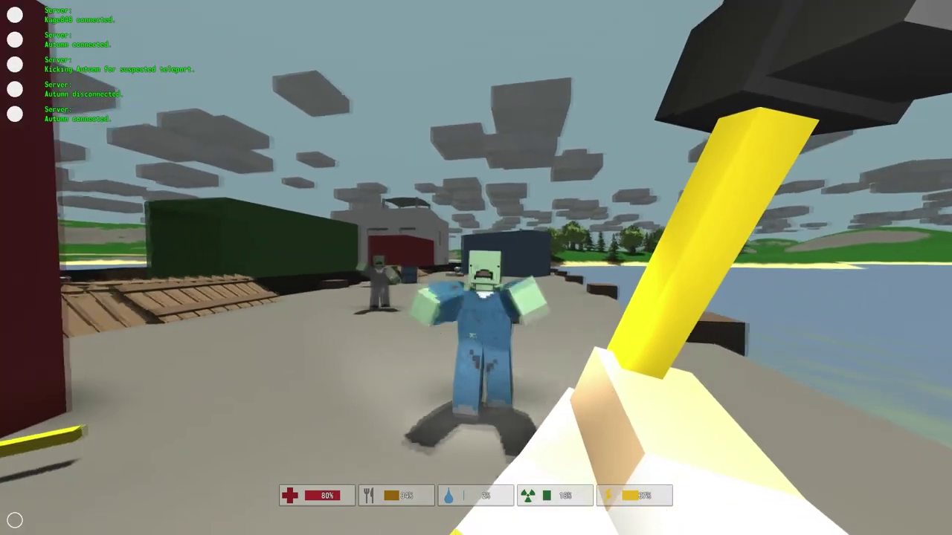
# Hammer the approaching zombies dead, then strike the body on the ground
pyautogui.click(475, 268)
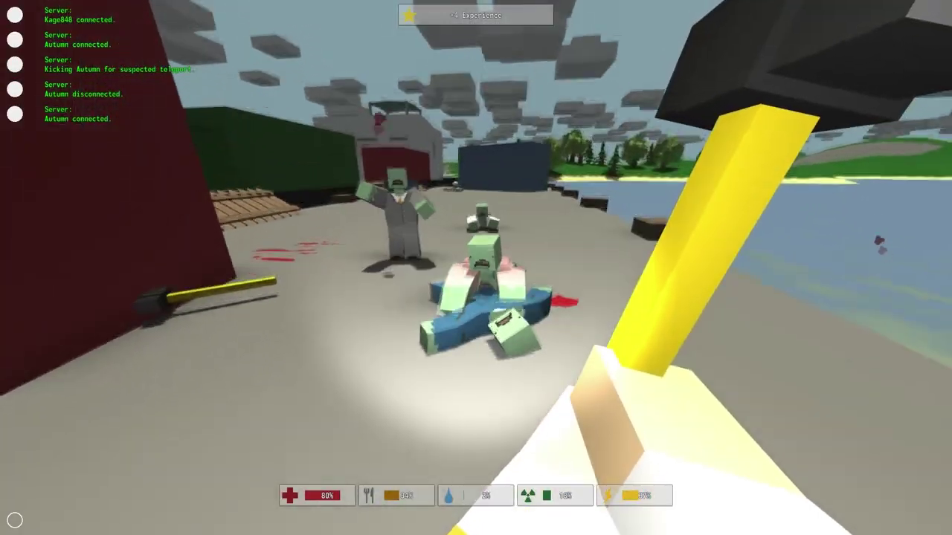
pyautogui.click(476, 268)
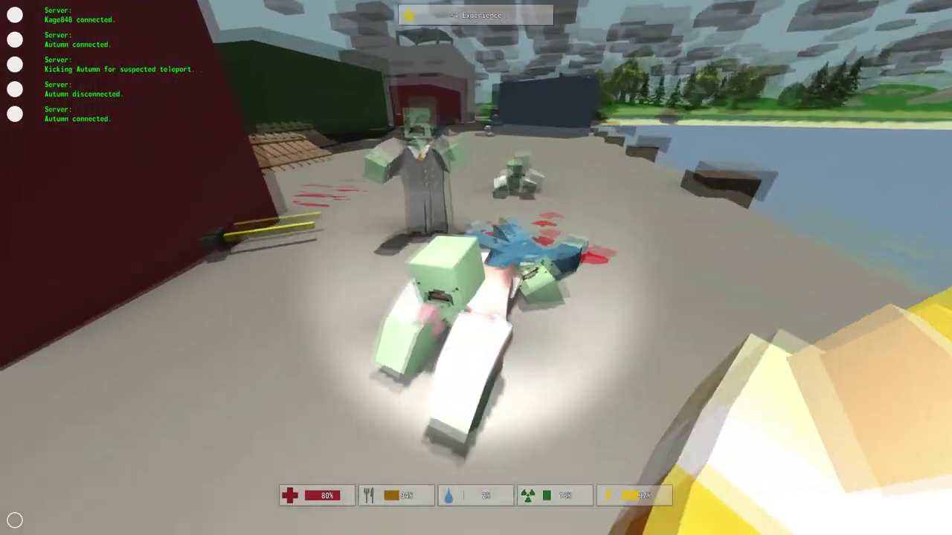
pyautogui.click(476, 268)
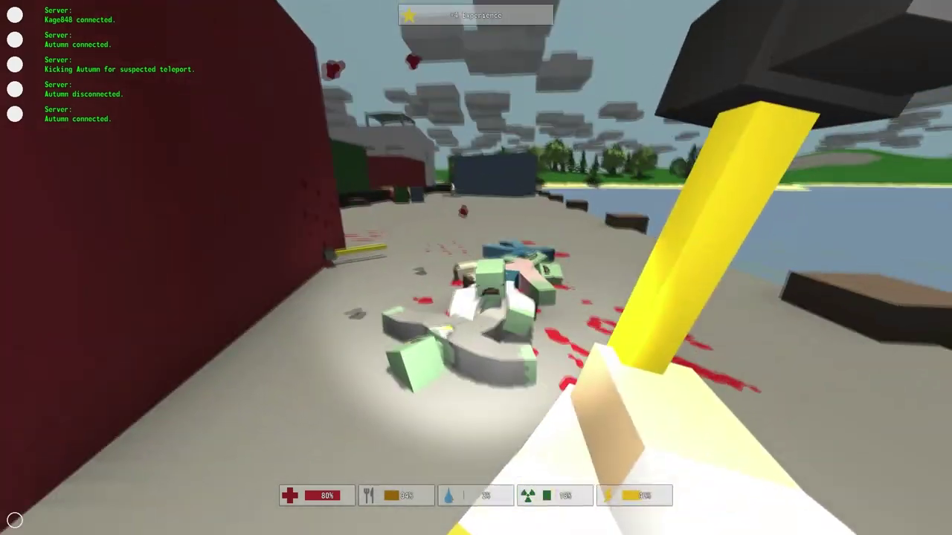
pyautogui.click(476, 268)
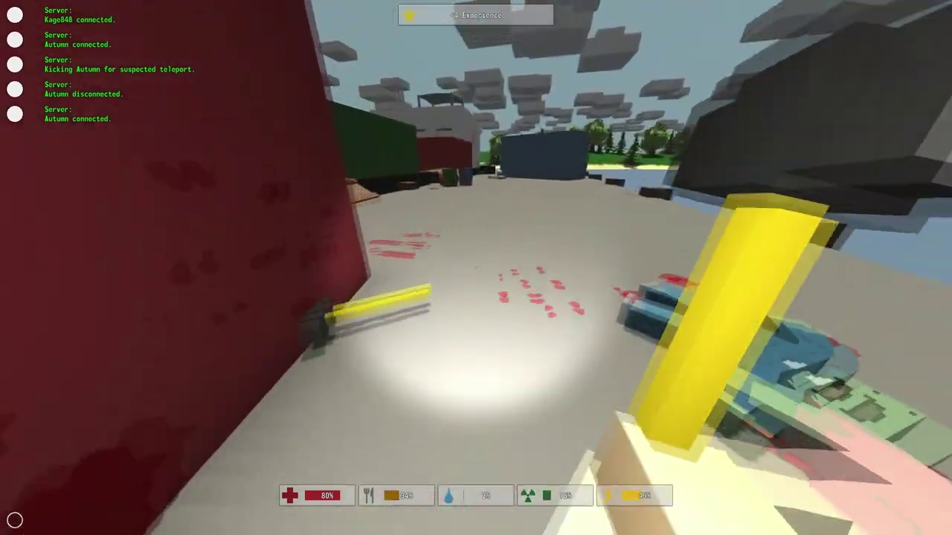
# Kill the zombie along the red wall, then head back toward the wooden pallets
pyautogui.press('w')
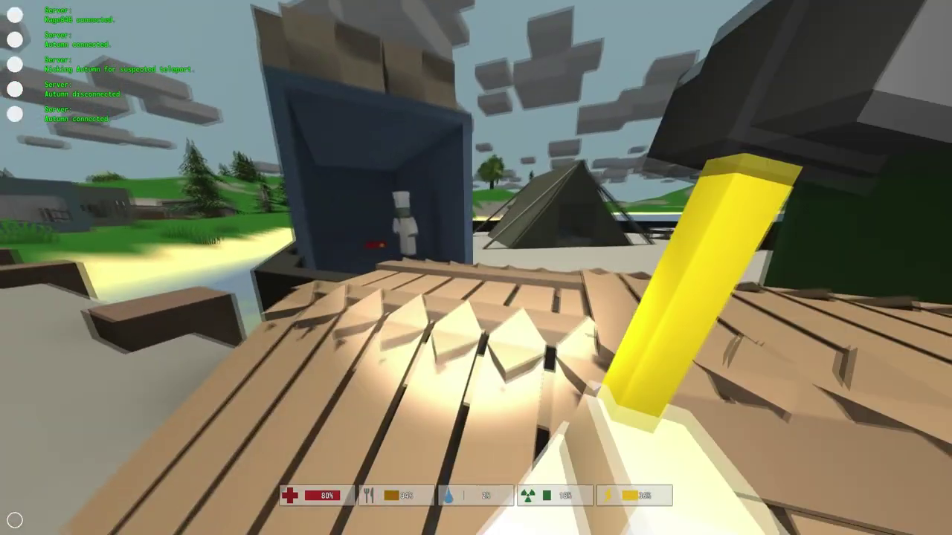
pyautogui.press('w')
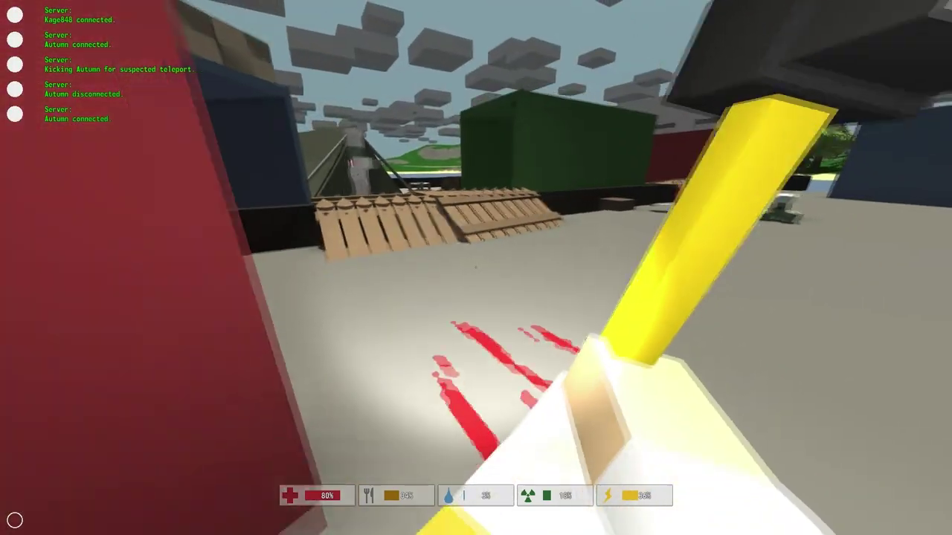
pyautogui.press('w')
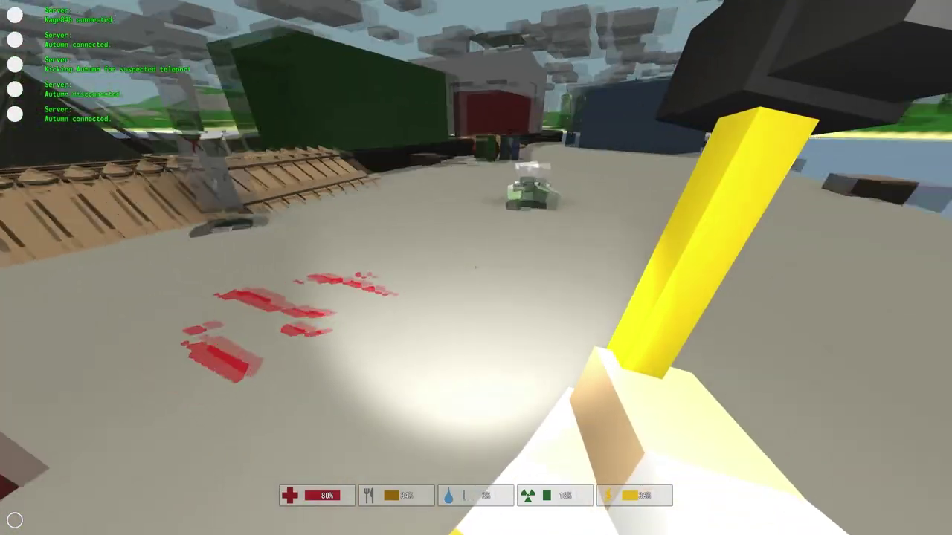
pyautogui.press('s')
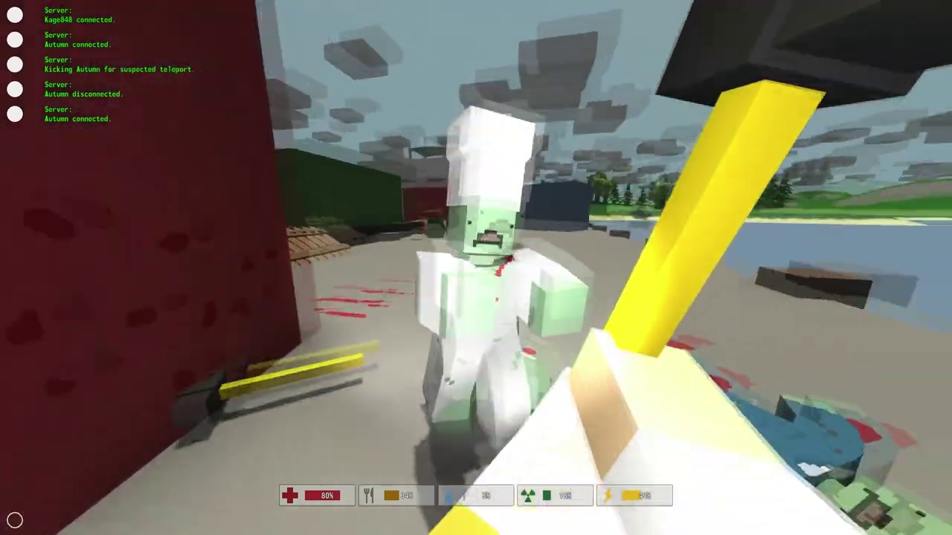
pyautogui.press('s')
pyautogui.click(476, 267)
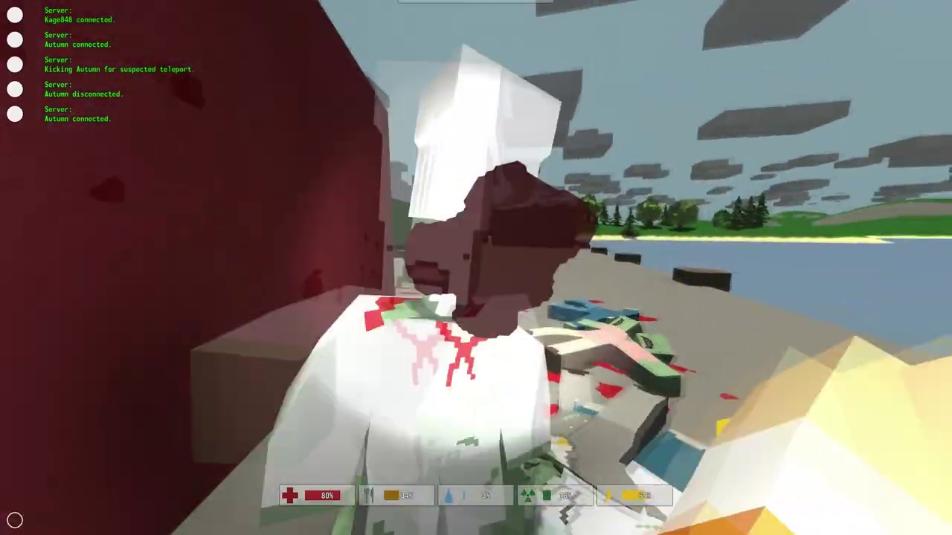
pyautogui.press('w')
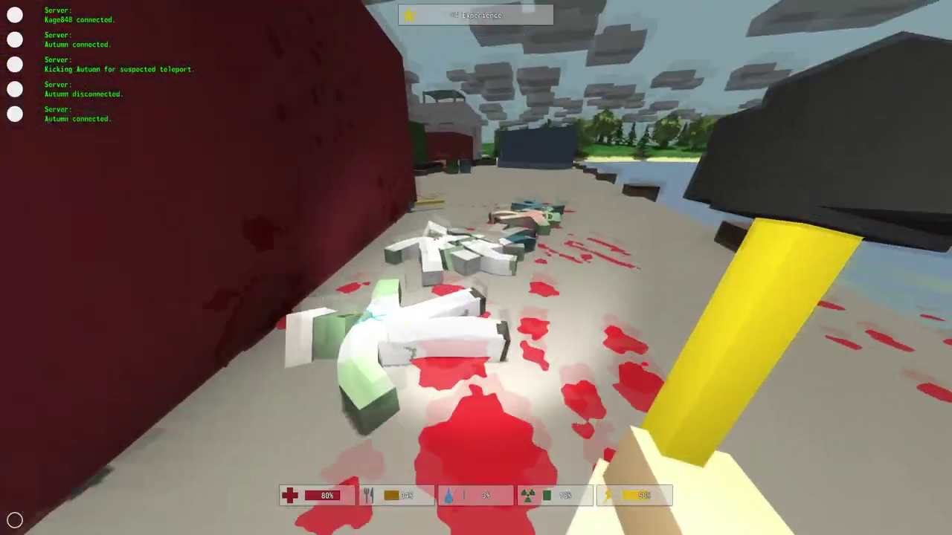
pyautogui.press('w')
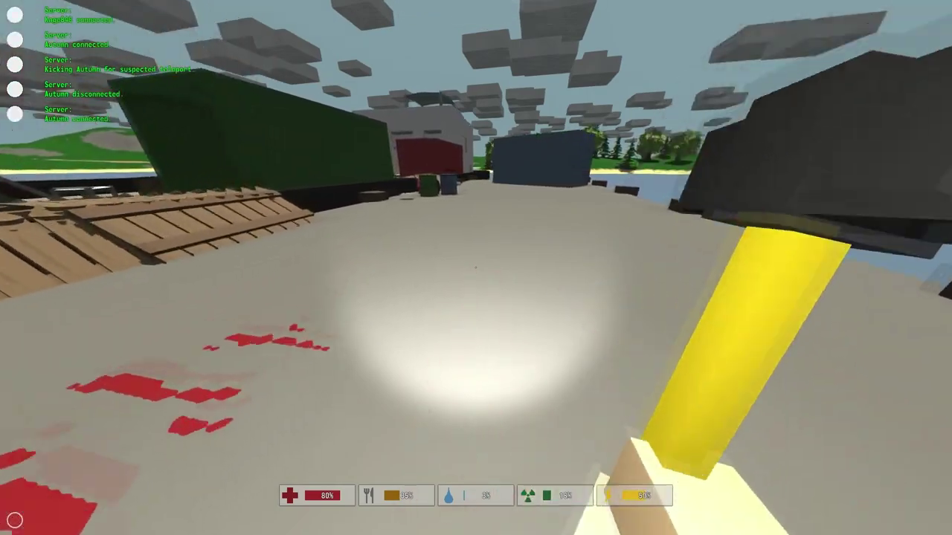
# Cross the pallets, hammer the zombie by the tent, and search inside the tent
pyautogui.press('w')
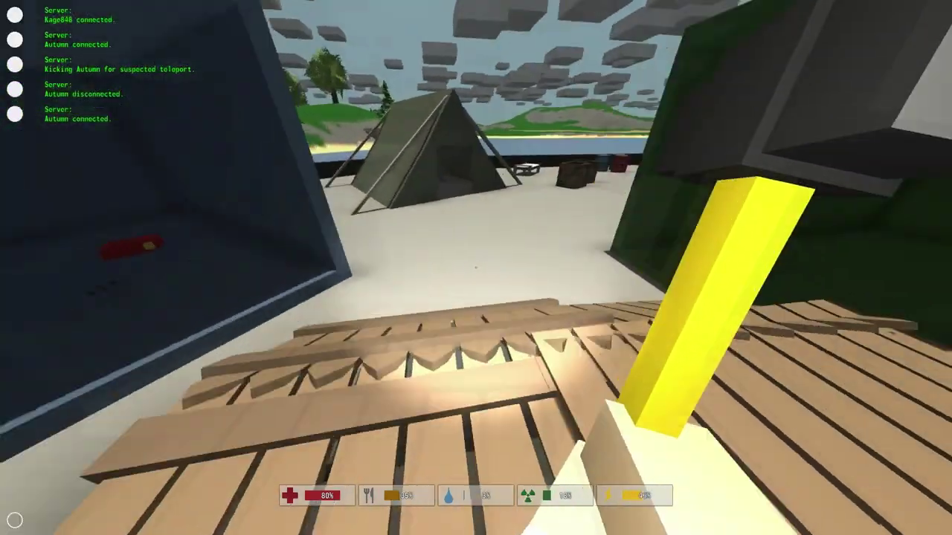
pyautogui.press('w')
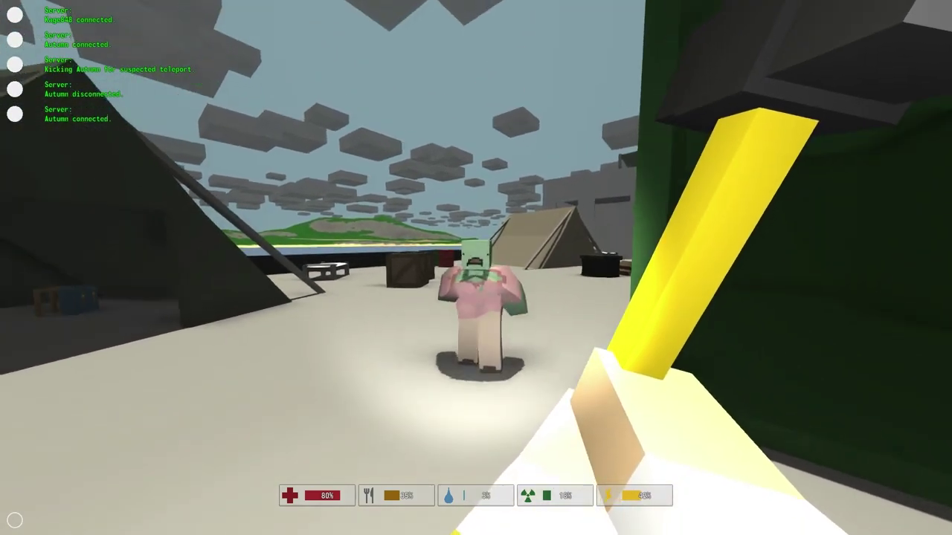
pyautogui.click(476, 268)
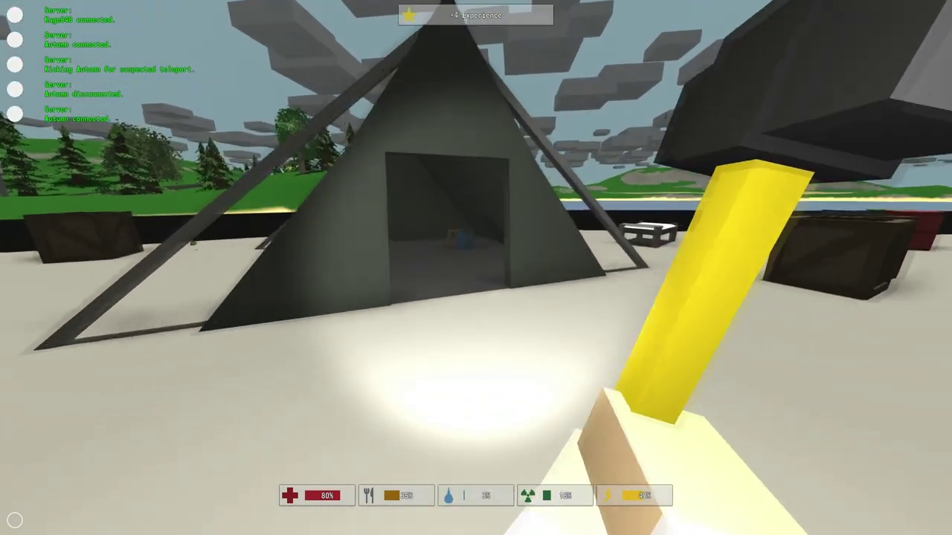
pyautogui.press('w')
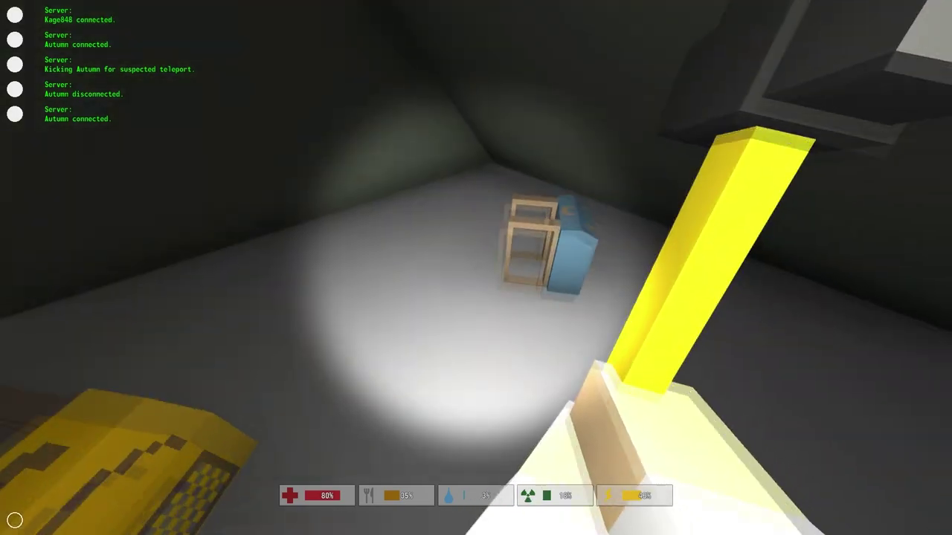
pyautogui.press('w')
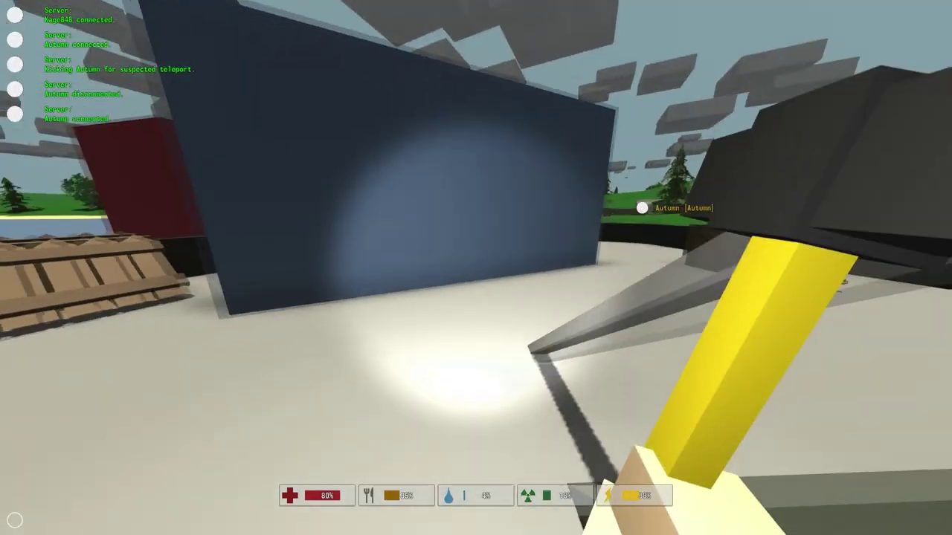
# Climb onto the blue container, drop down, and kill the zombie behind
pyautogui.press('w')
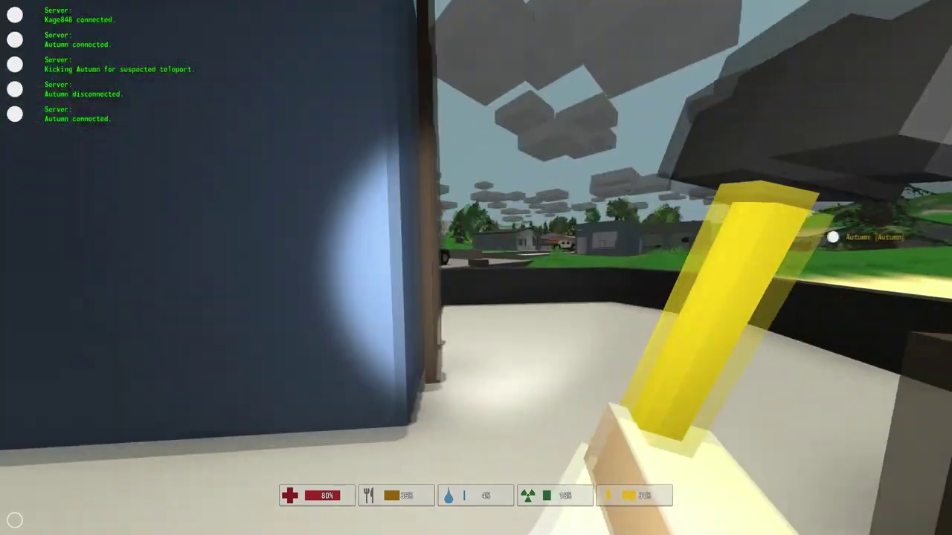
pyautogui.press('w')
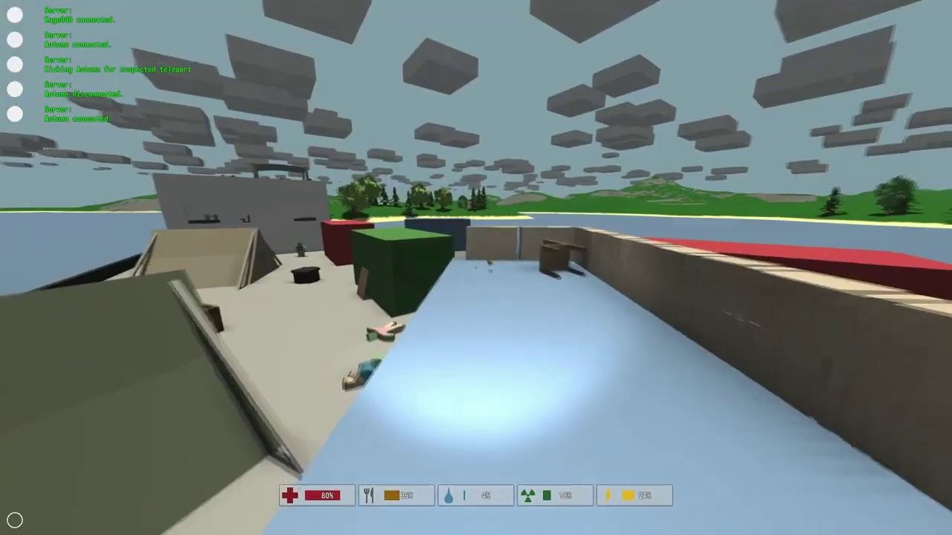
pyautogui.press('w')
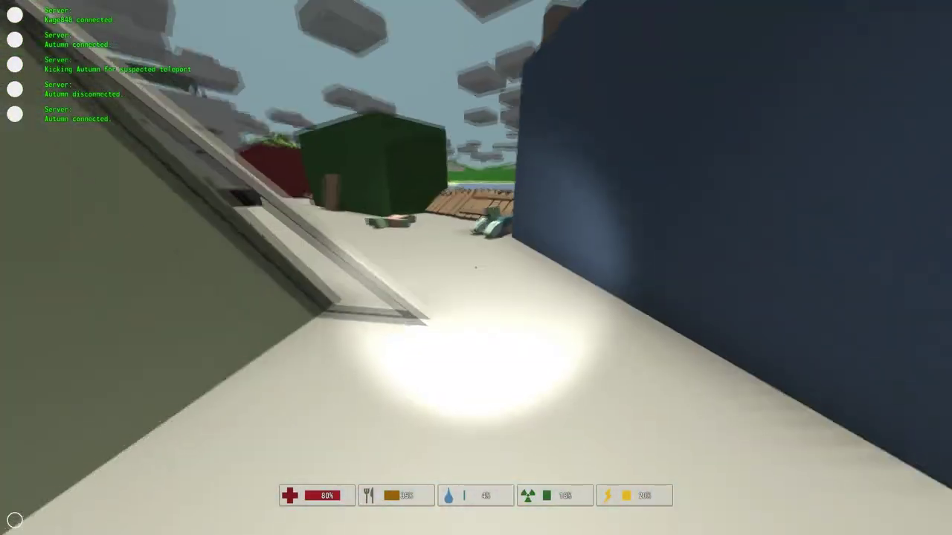
pyautogui.press('1')
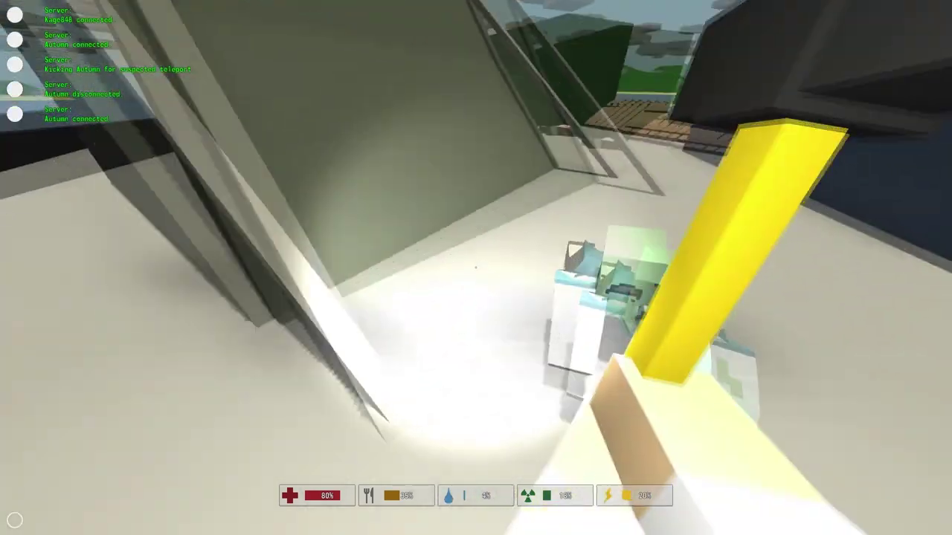
pyautogui.click(476, 268)
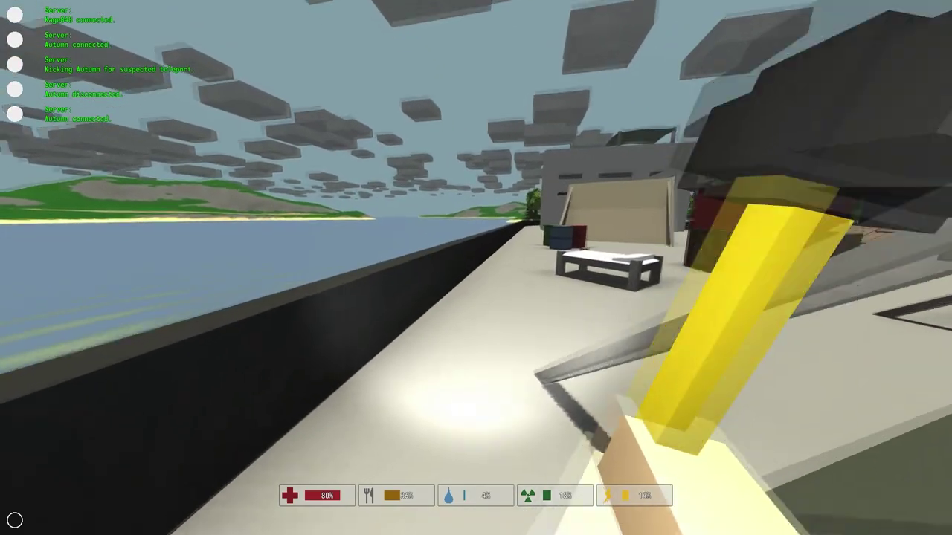
# Move past the shoreline bed and crates along the tent toward the grey building
pyautogui.press('w')
pyautogui.press('w')
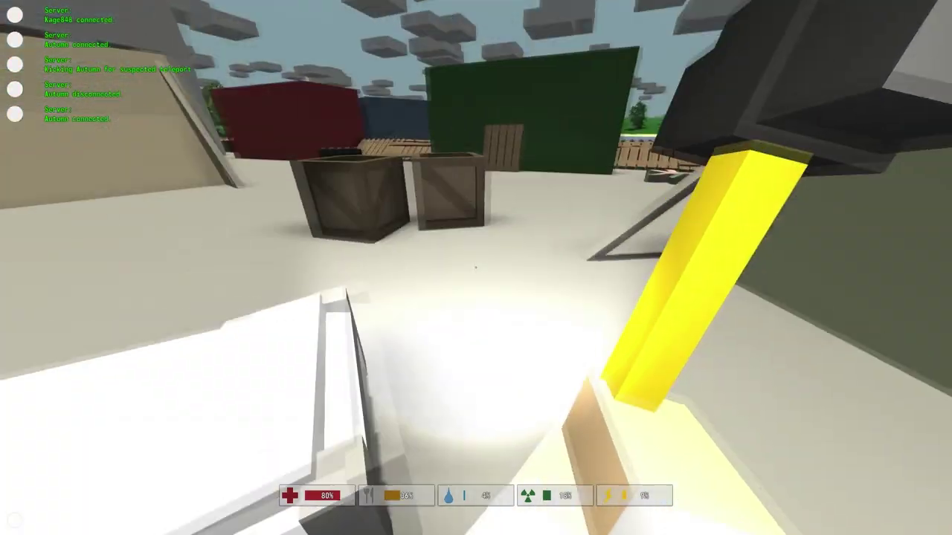
pyautogui.press('s')
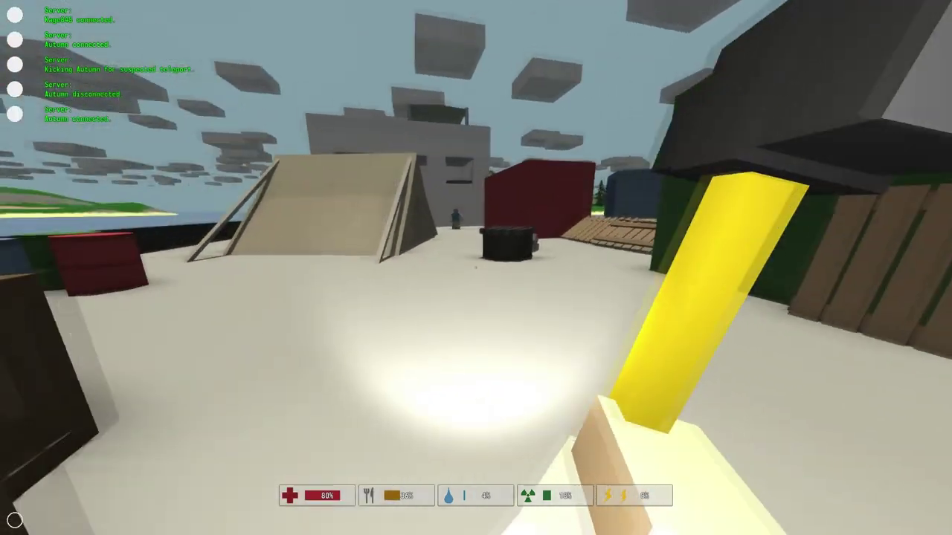
pyautogui.press('w')
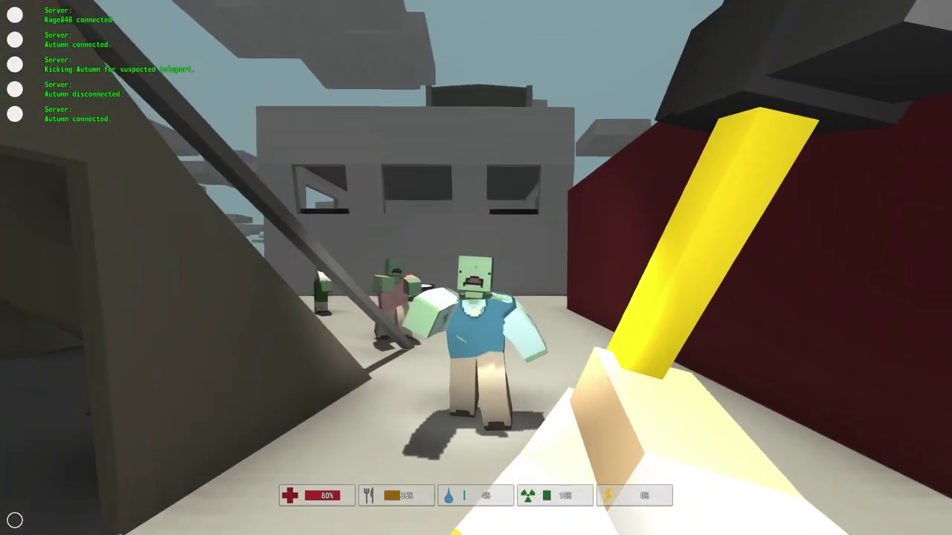
# Hammer the zombies at the grey building, then walk past the red building into the courtyard
pyautogui.click(476, 267)
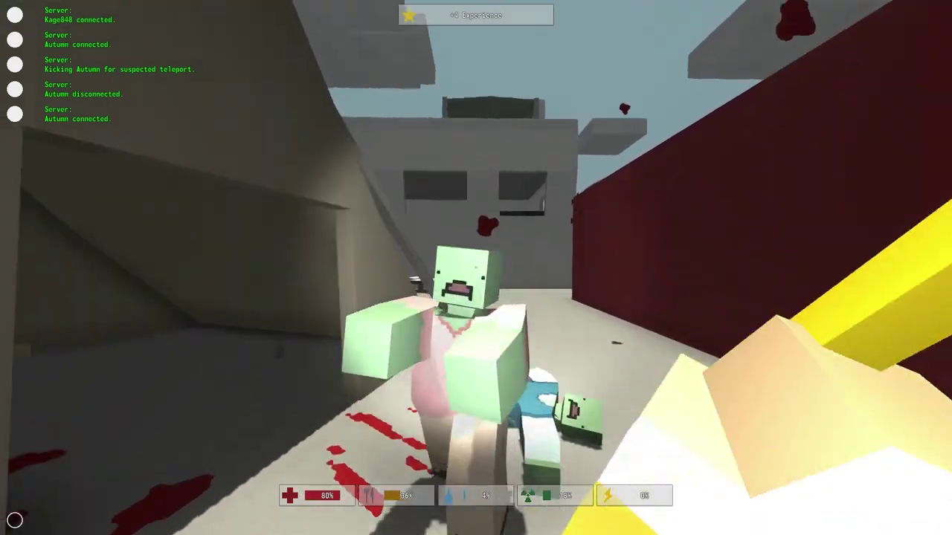
pyautogui.click(476, 267)
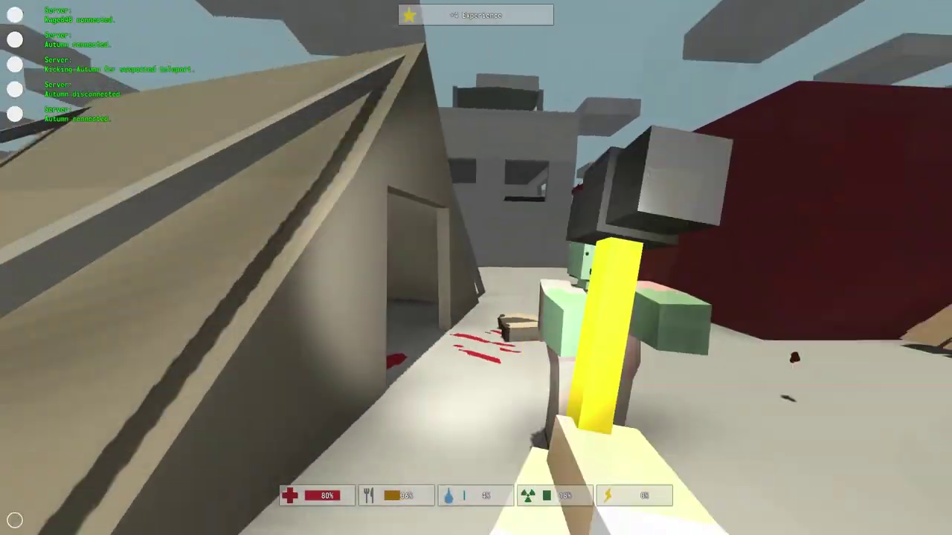
pyautogui.click(476, 268)
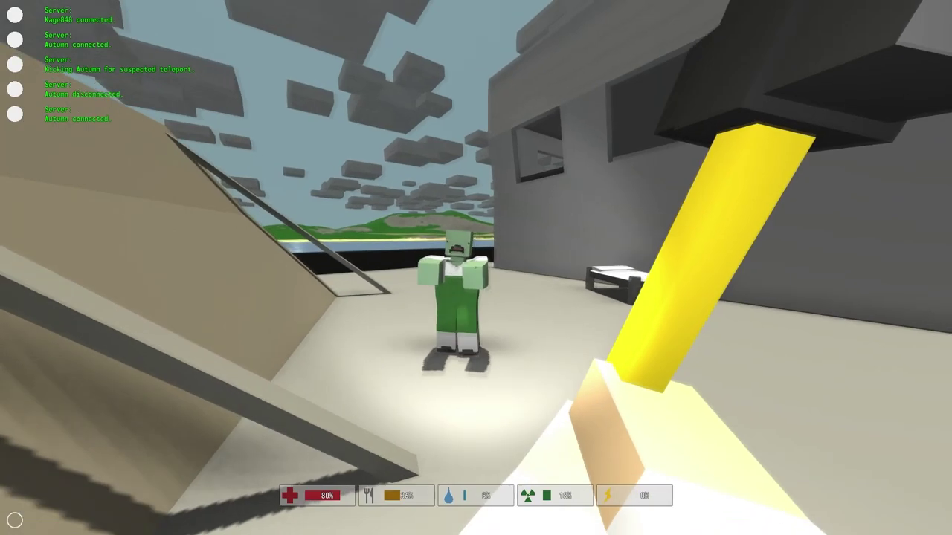
pyautogui.click(475, 267)
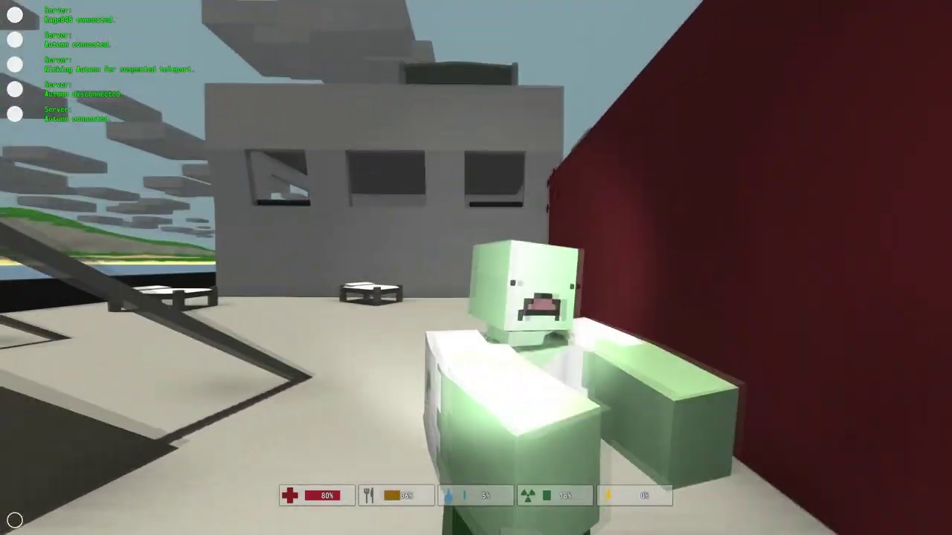
pyautogui.click(476, 268)
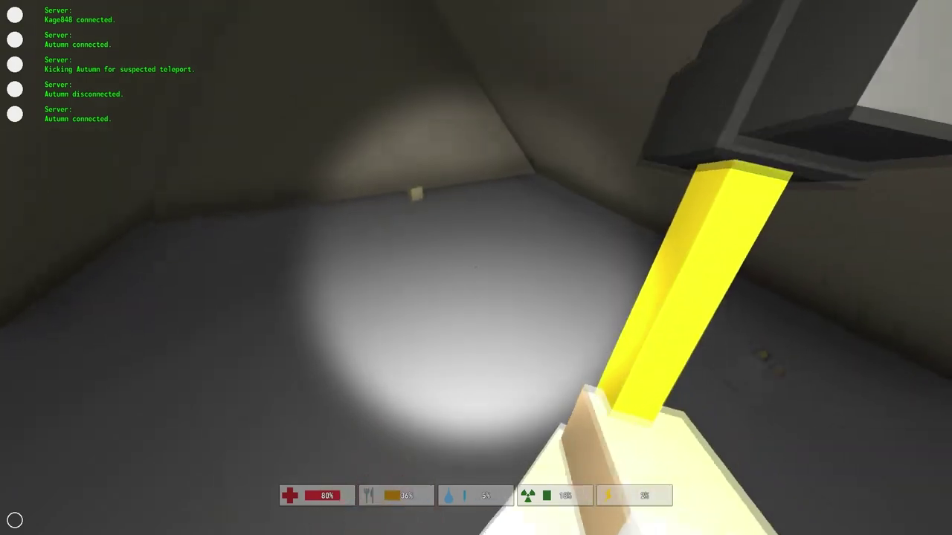
pyautogui.press('w')
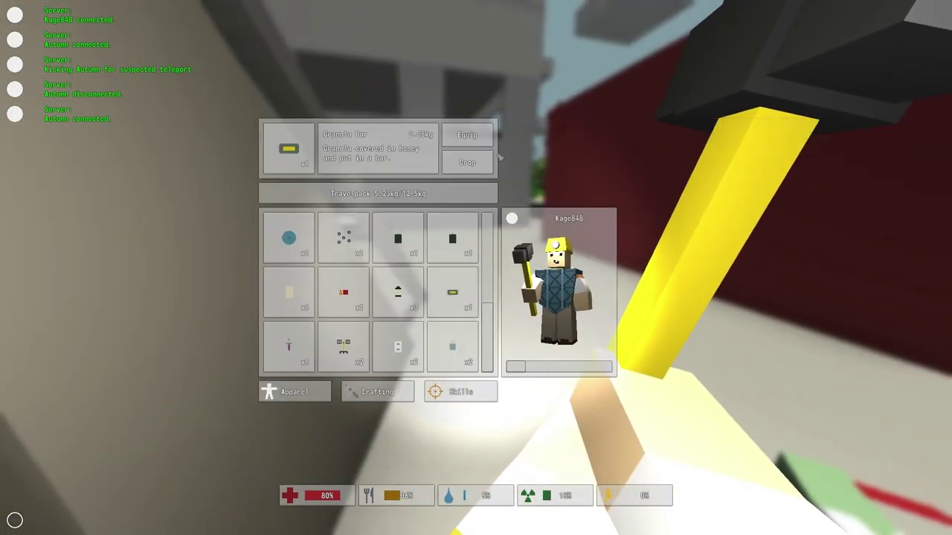
pyautogui.press('w')
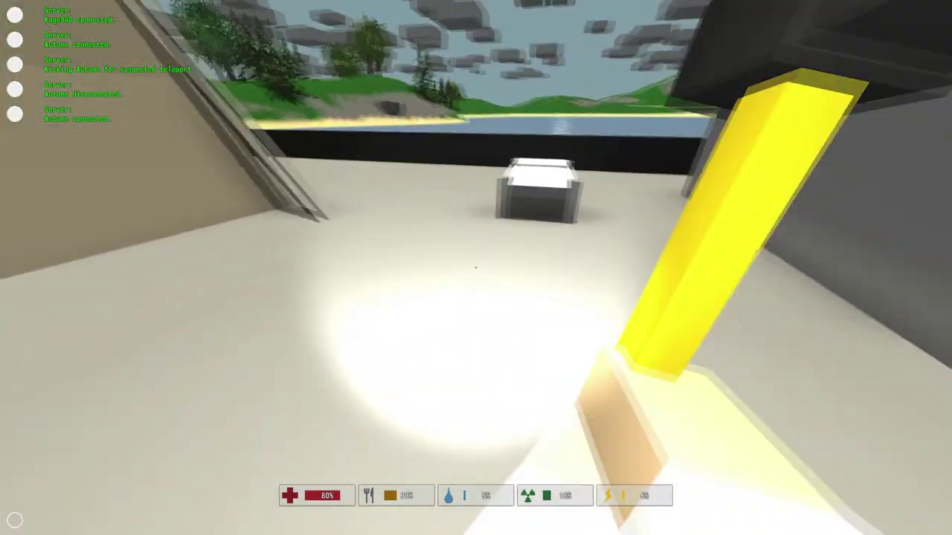
# Kill the chef zombie in the corridor while backing onto the walkway
pyautogui.press('w')
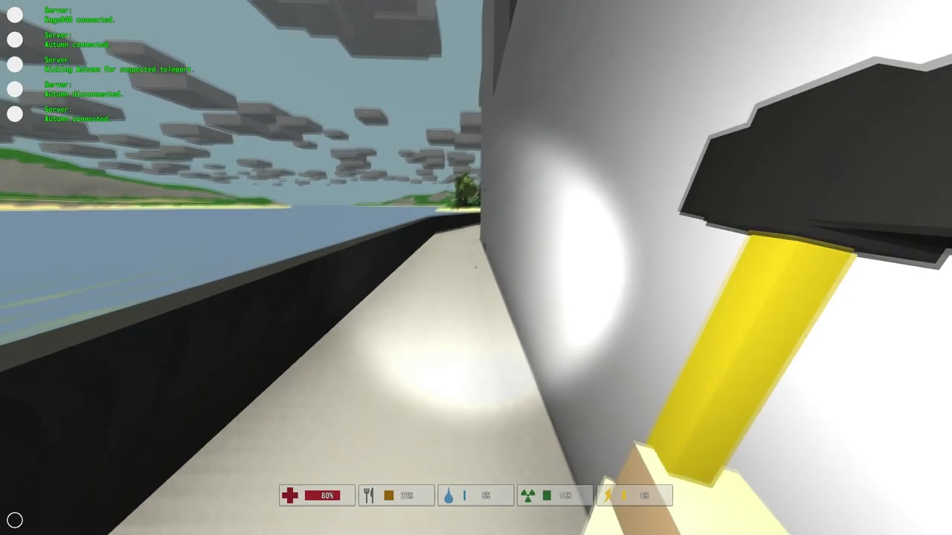
pyautogui.press('w')
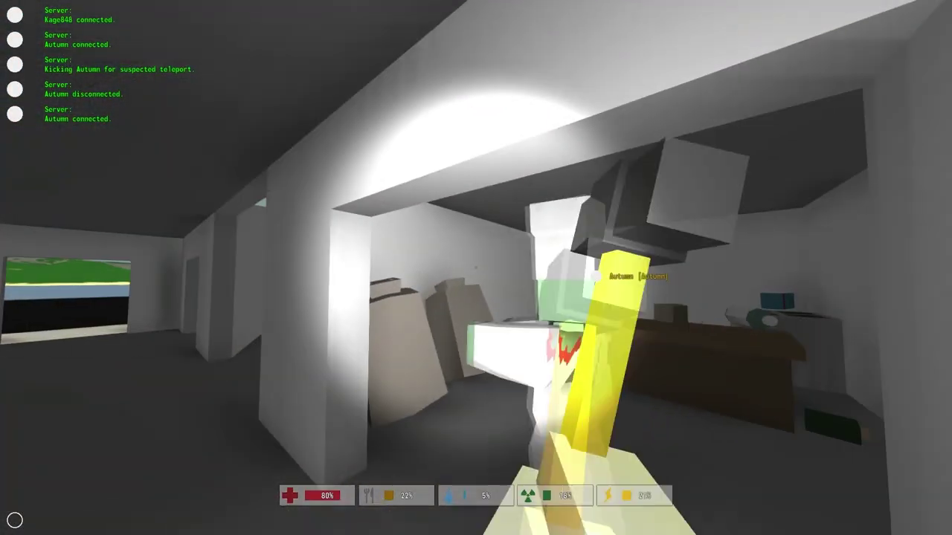
pyautogui.click(475, 268)
pyautogui.press('s')
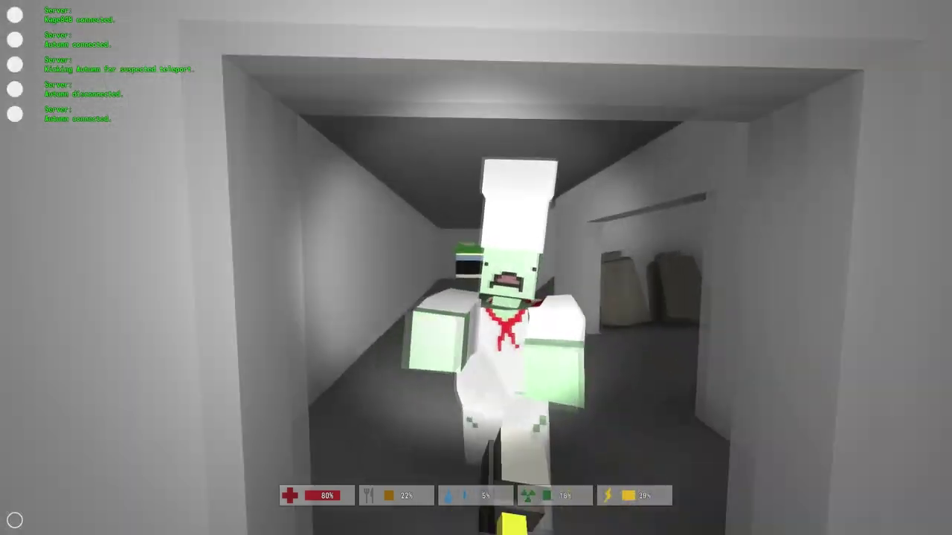
pyautogui.click(476, 268)
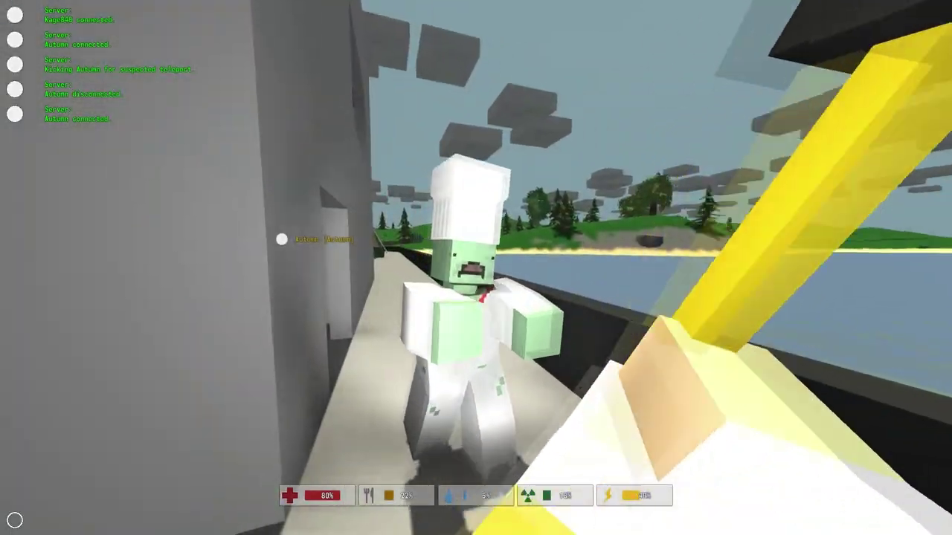
pyautogui.click(476, 268)
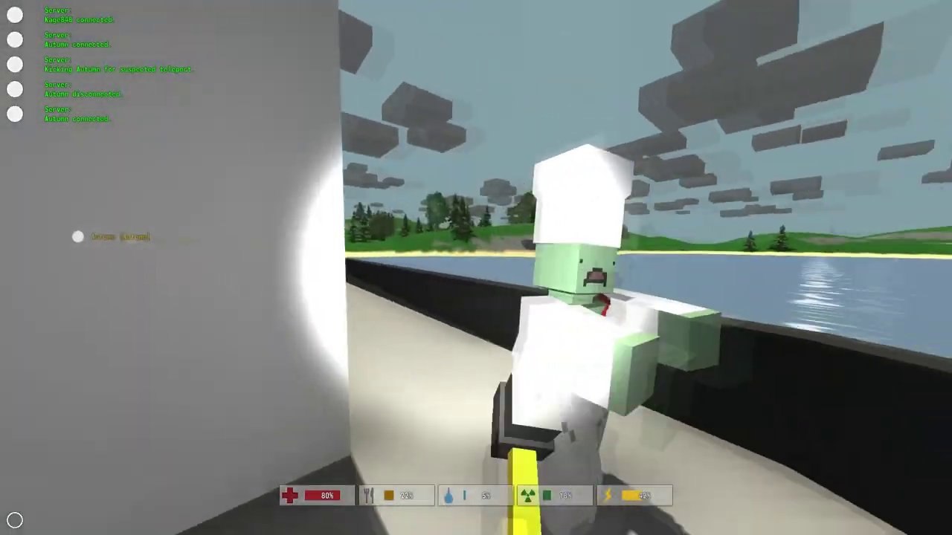
pyautogui.click(476, 268)
pyautogui.click(476, 267)
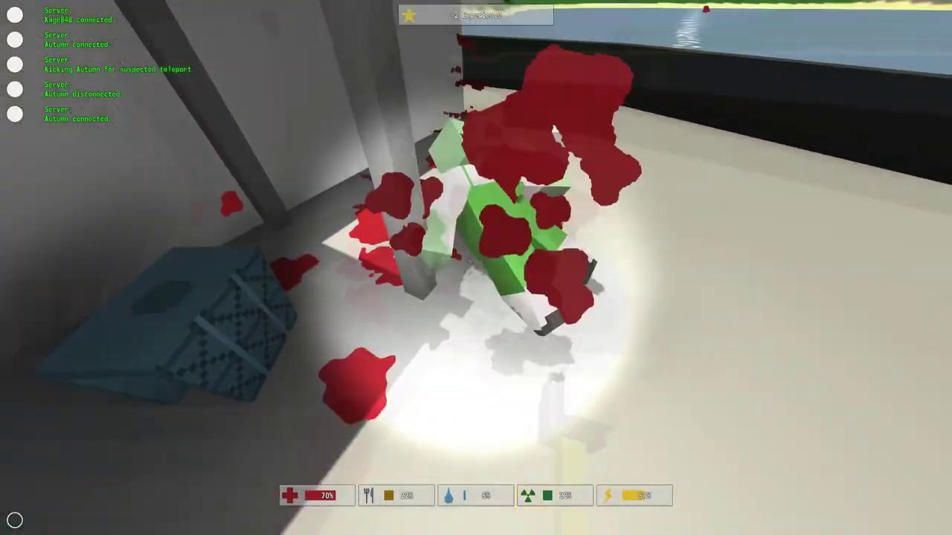
pyautogui.press('s')
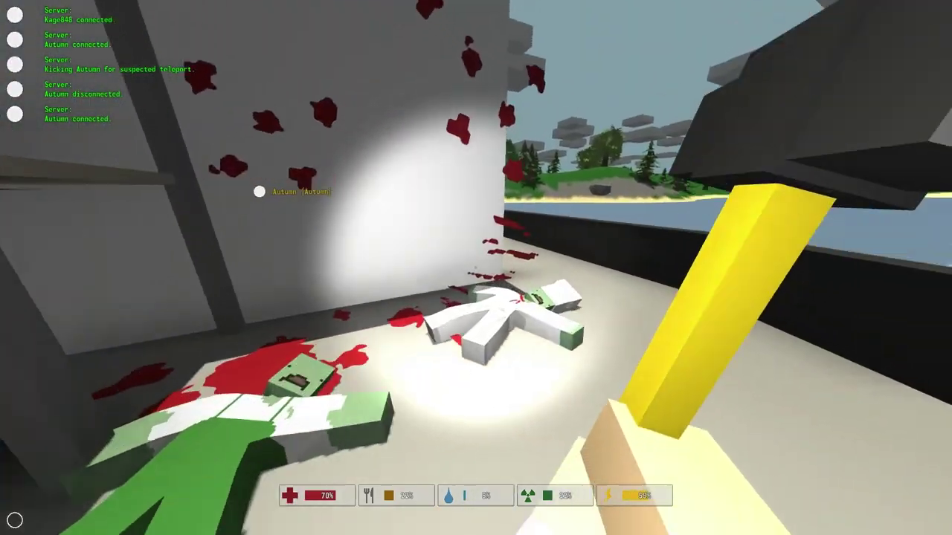
# Search the stove room and shelf room, then cross the window room toward the couch
pyautogui.press('w')
pyautogui.press('w')
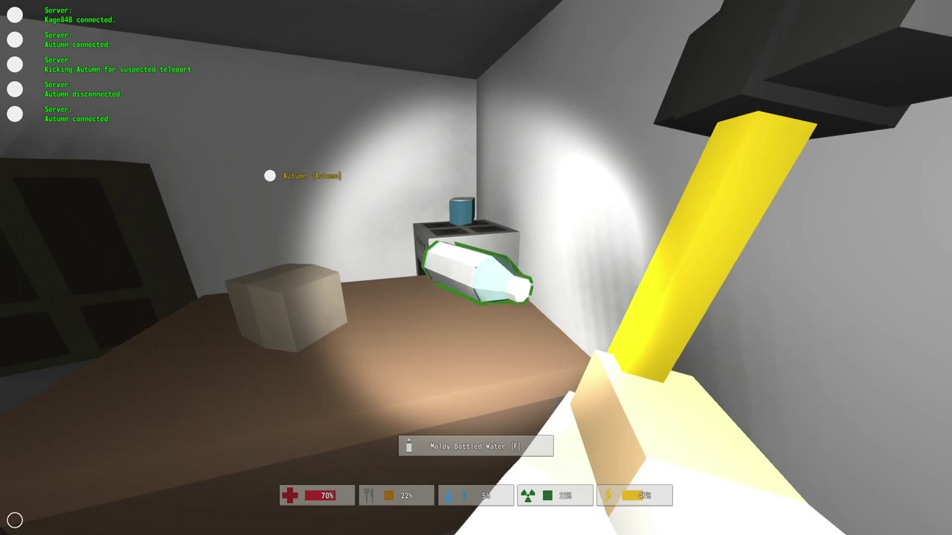
pyautogui.press('w')
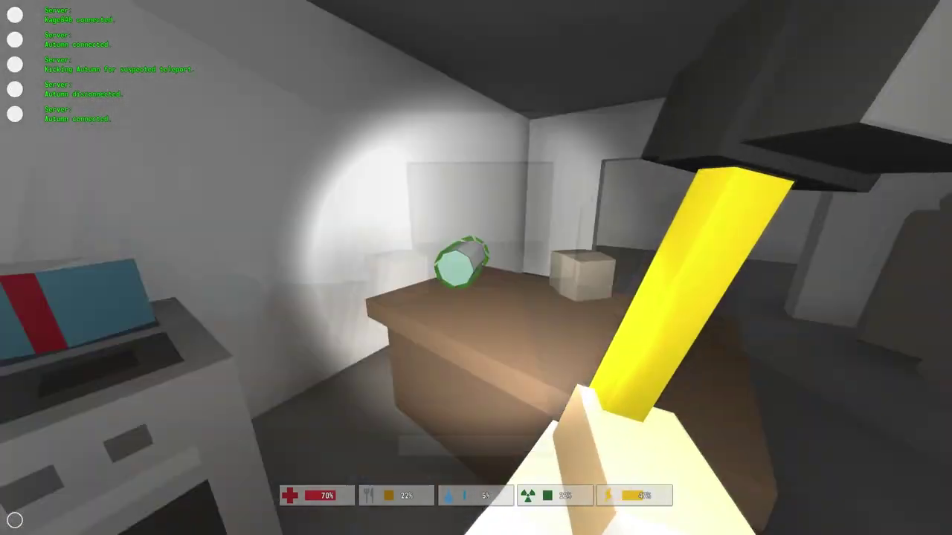
pyautogui.press('w')
pyautogui.press('w')
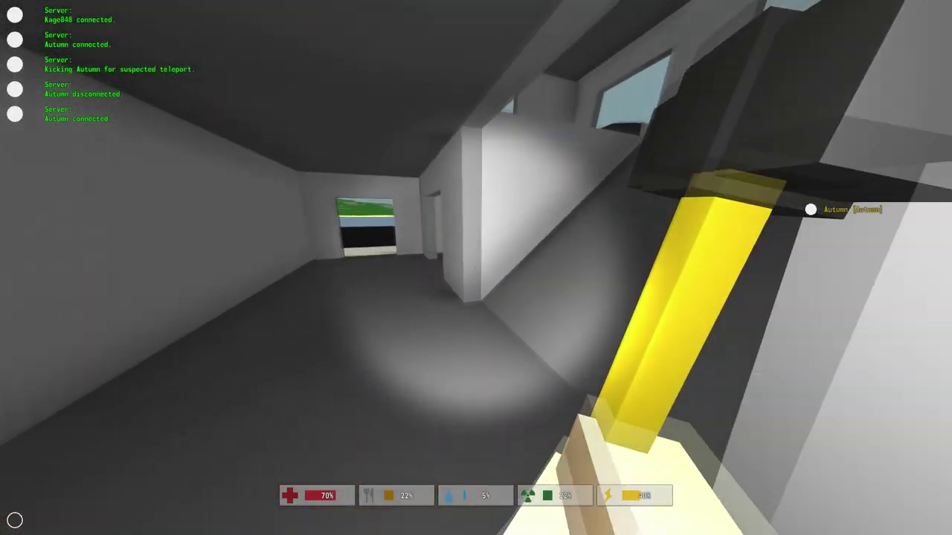
pyautogui.press('w')
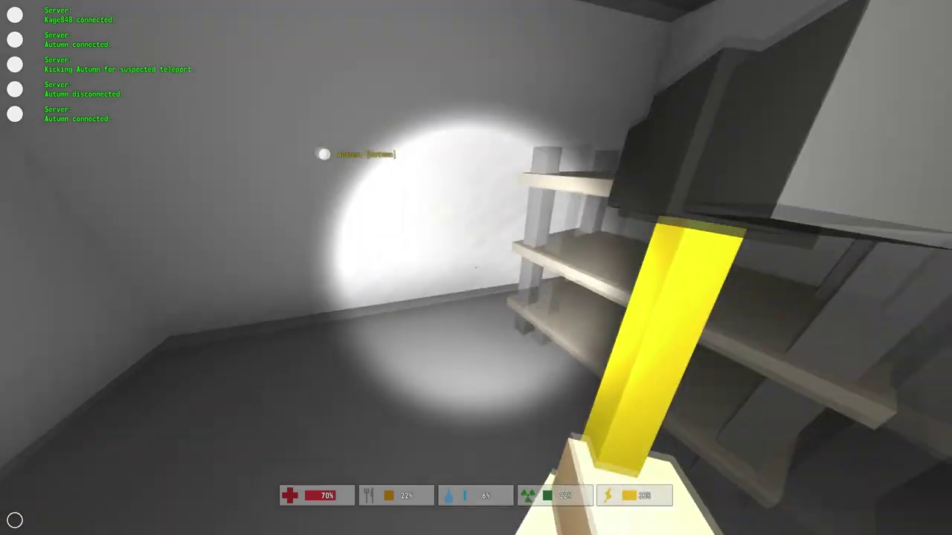
pyautogui.press('w')
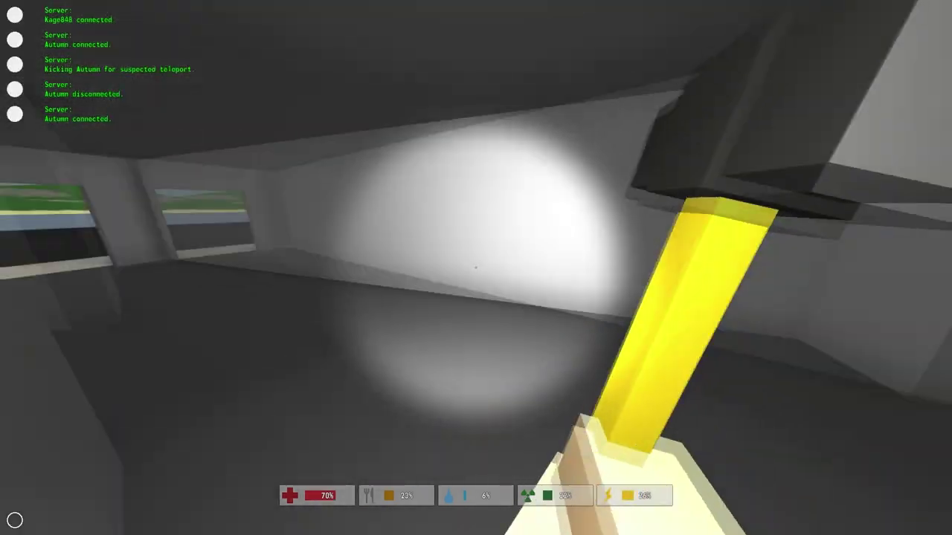
pyautogui.press('w')
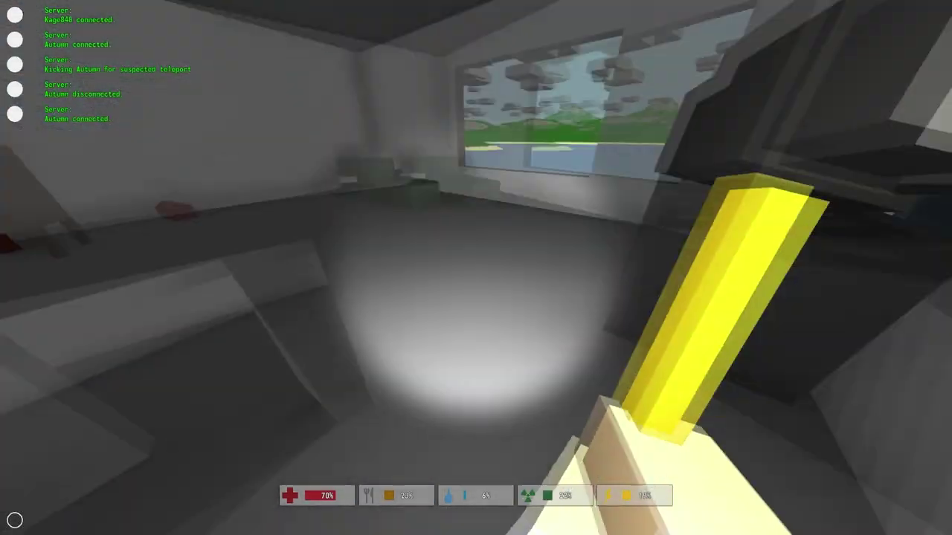
pyautogui.press('w')
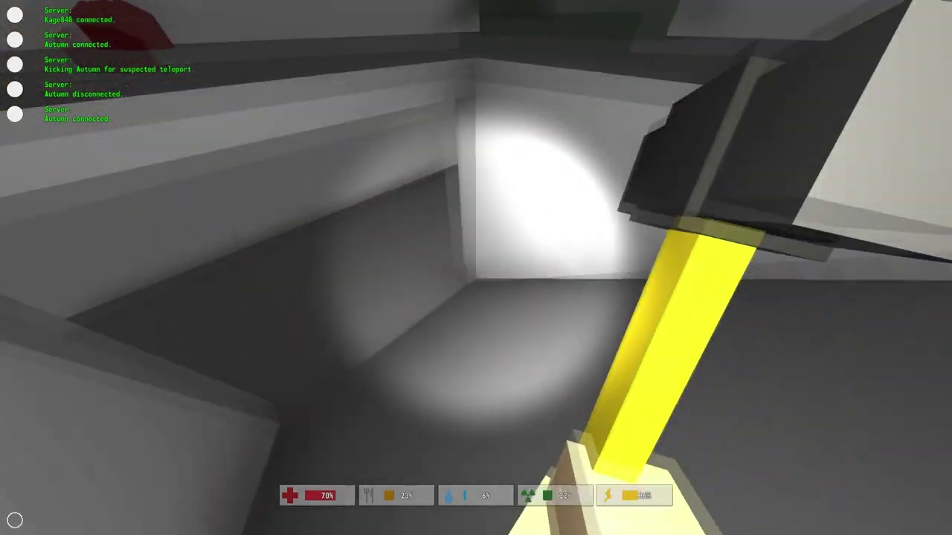
# Walk out along the narrow ledge and kill the zombie there
pyautogui.press('w')
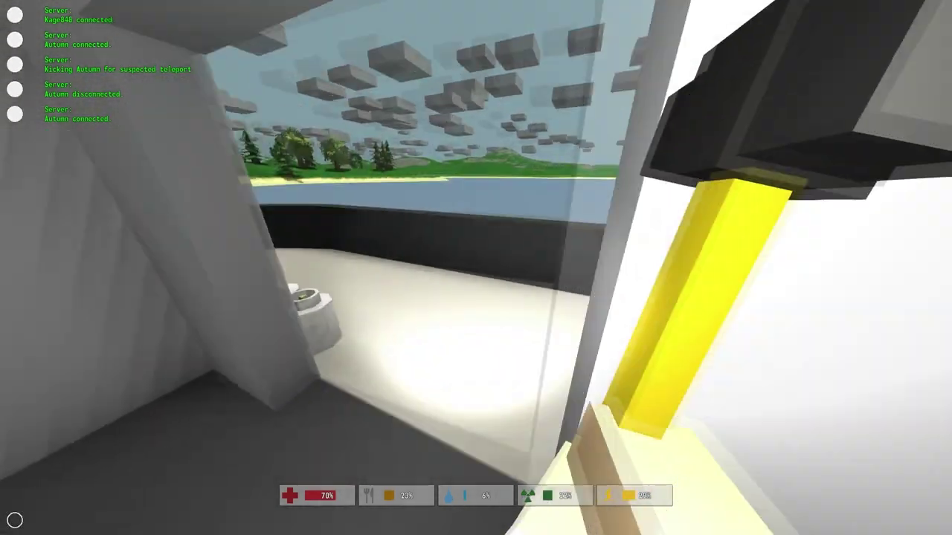
pyautogui.press('w')
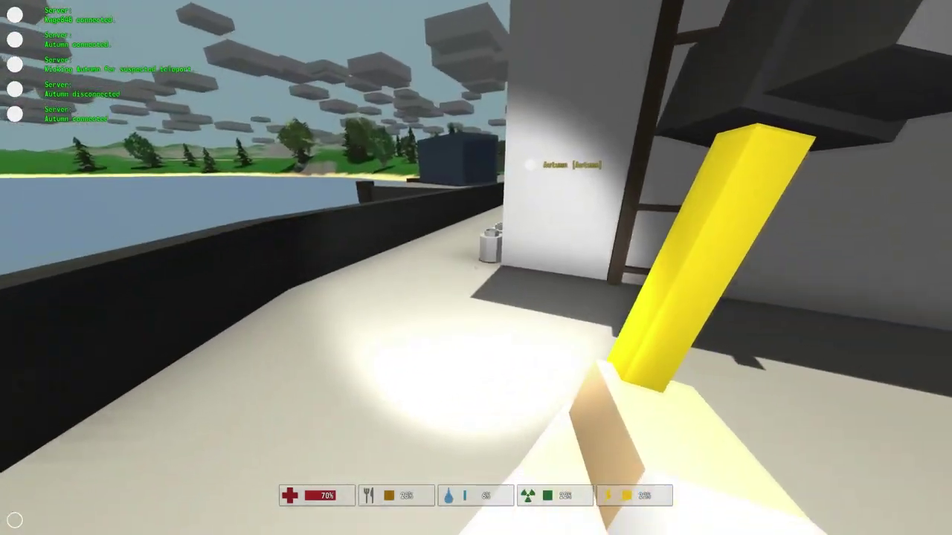
pyautogui.press('w')
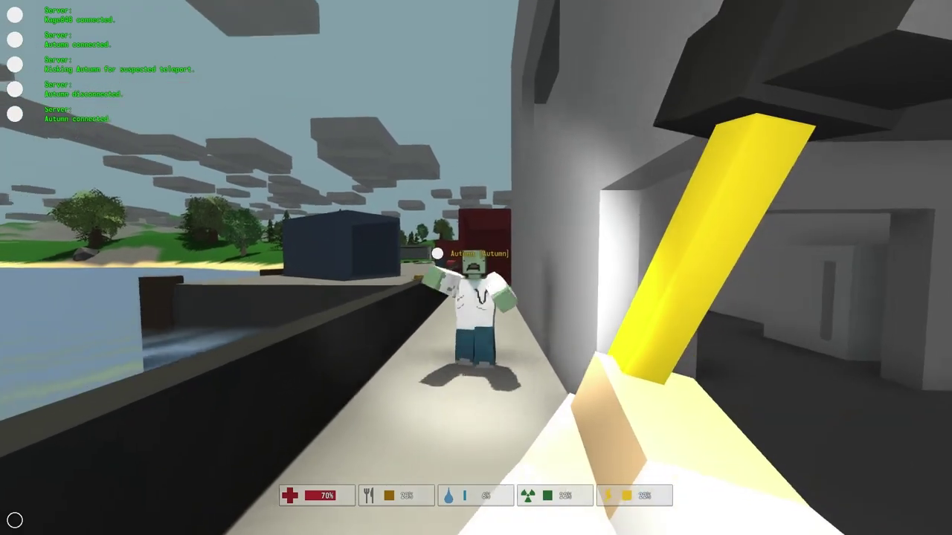
pyautogui.click(476, 268)
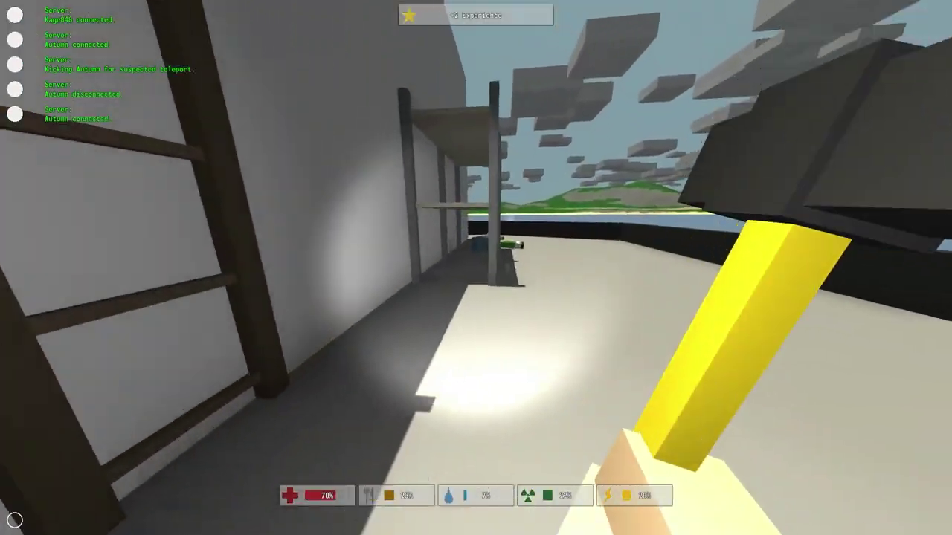
# Climb the ladder to the rooftop, check the bunk bed's binoculars, and peer over the wall
pyautogui.press('w')
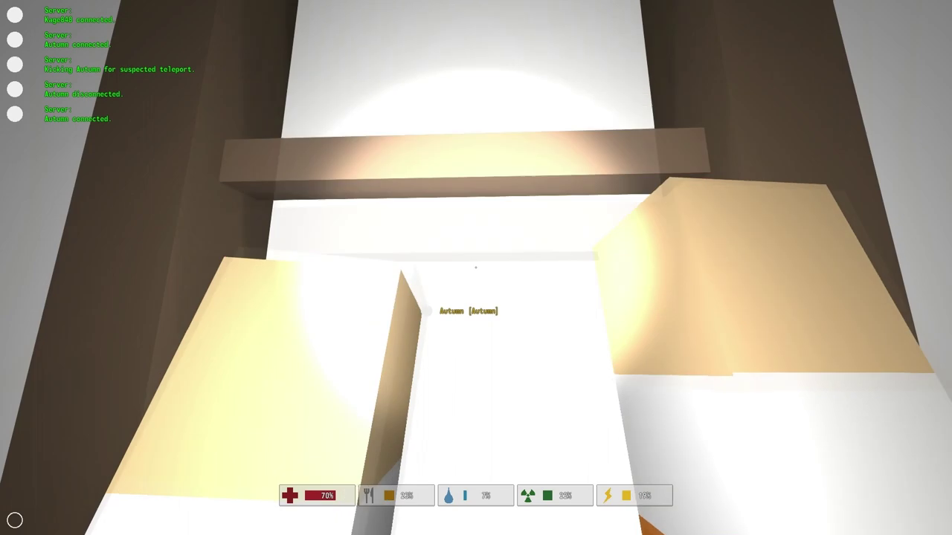
pyautogui.press('w')
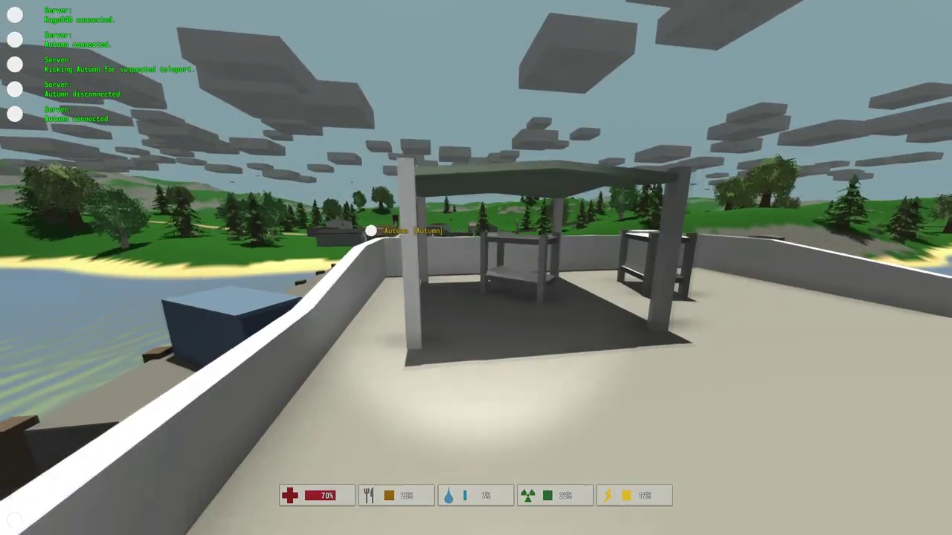
pyautogui.press('w')
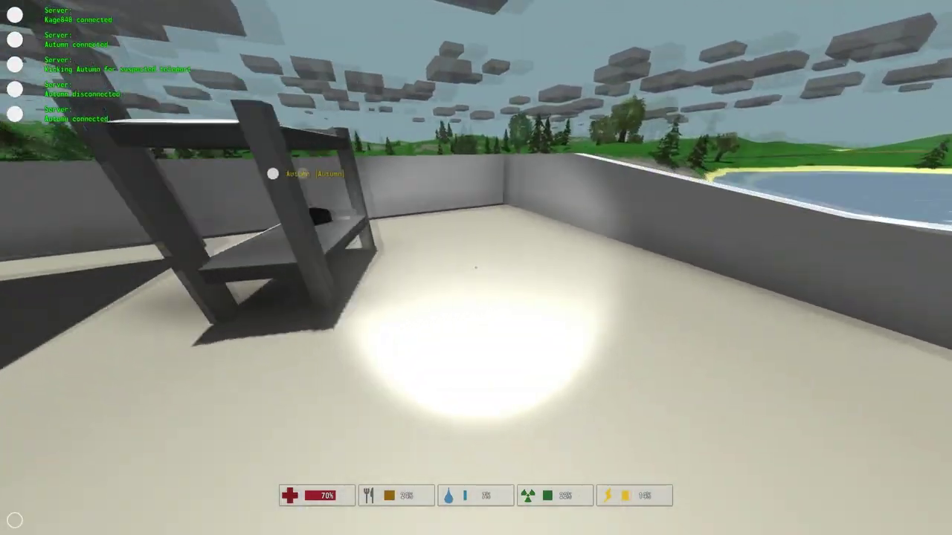
pyautogui.press('1')
pyautogui.press('w')
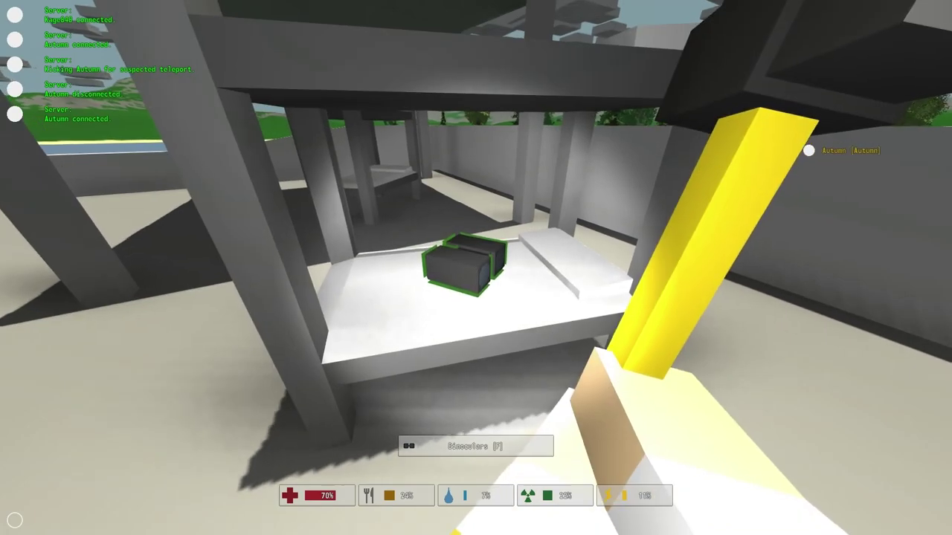
pyautogui.press('a')
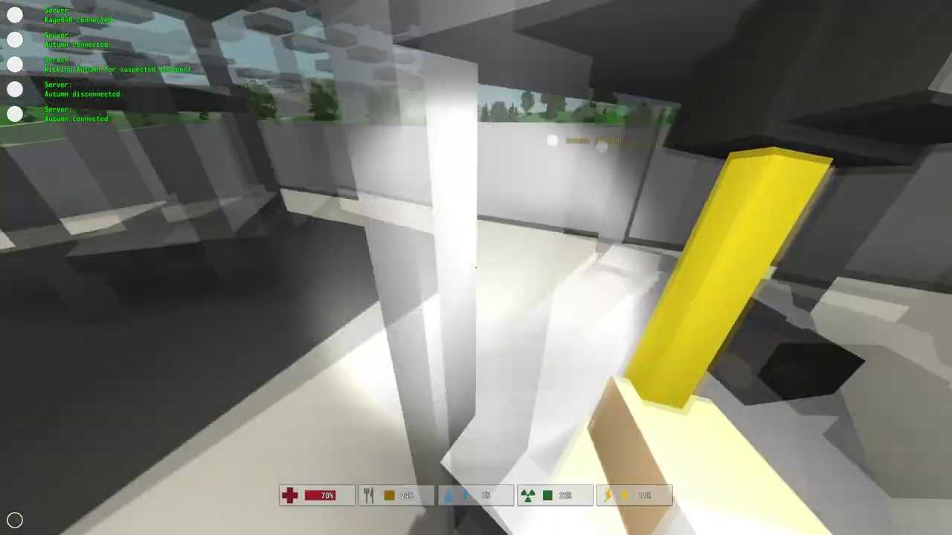
pyautogui.press('w')
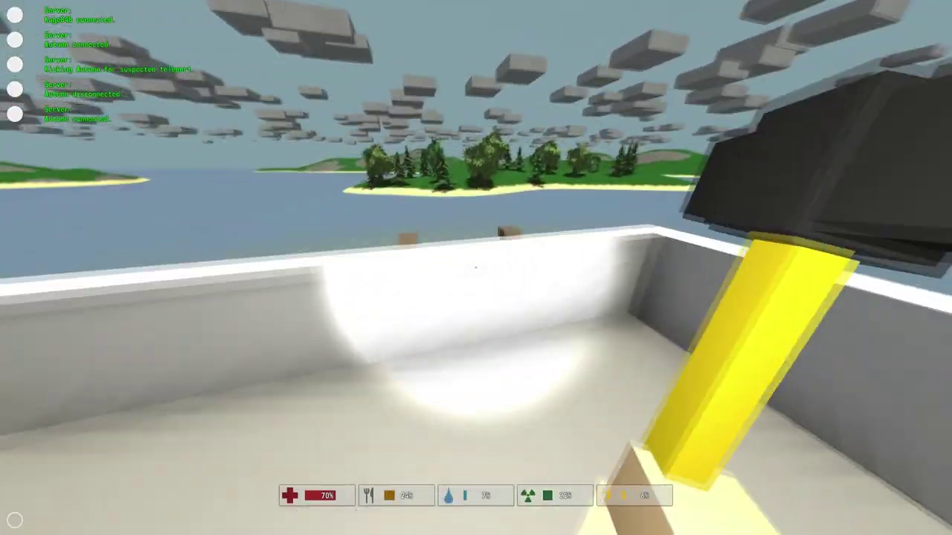
pyautogui.press('space')
pyautogui.press('a')
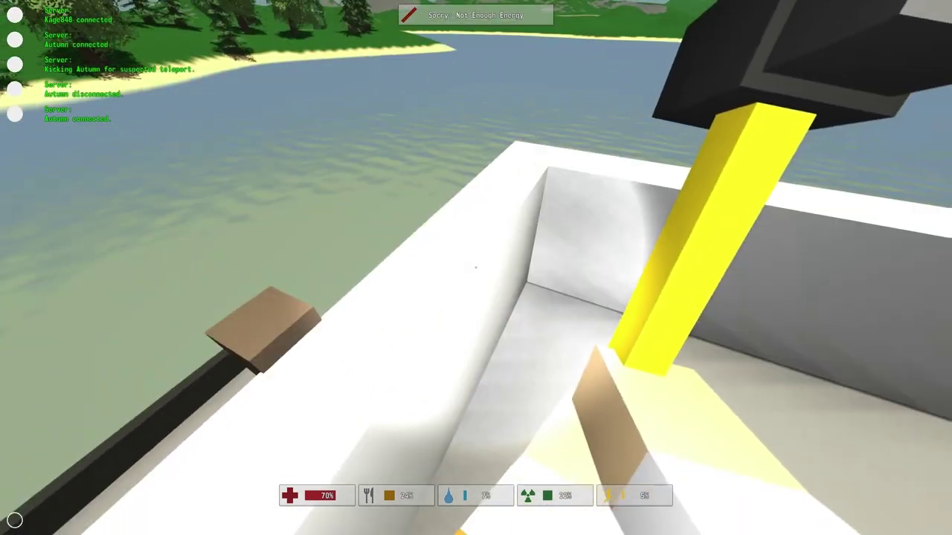
pyautogui.press('space')
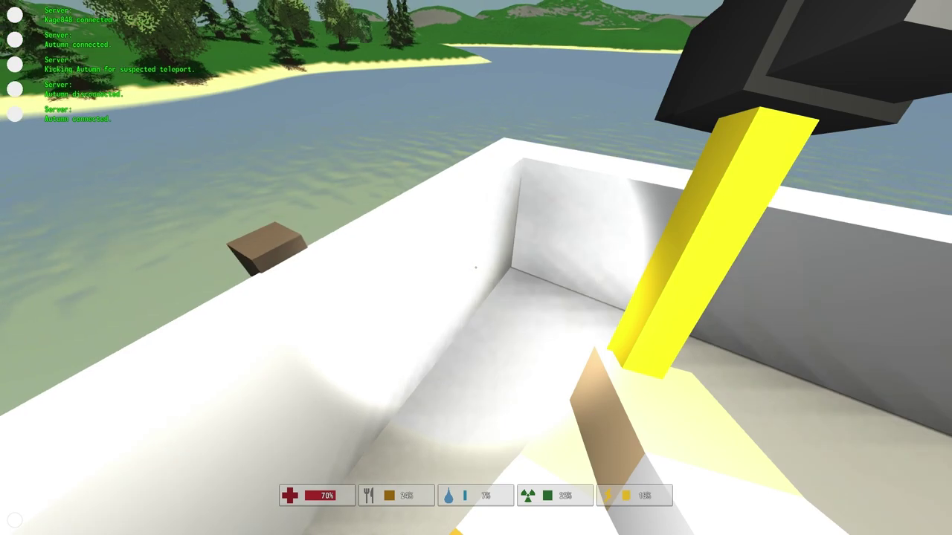
# Go back down through the building onto the ledge toward the red container
pyautogui.press('w')
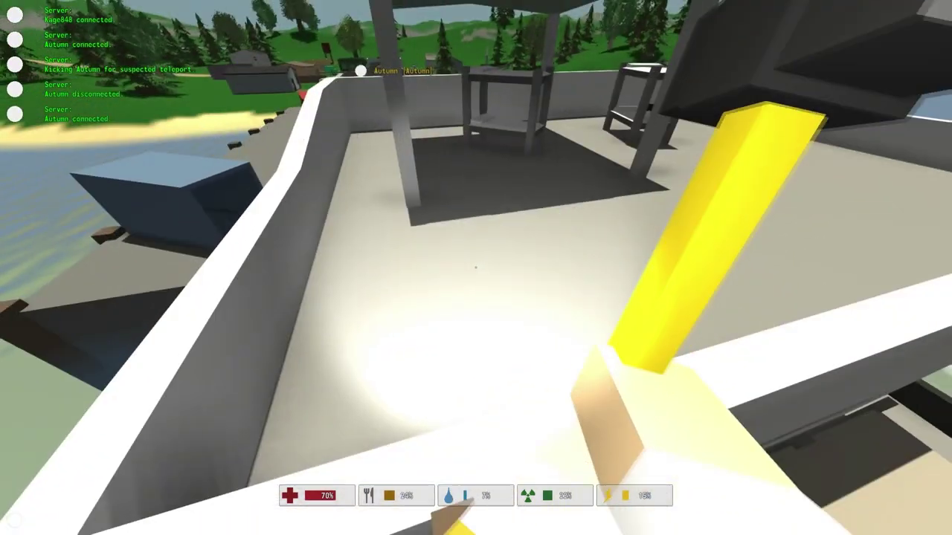
pyautogui.press('w')
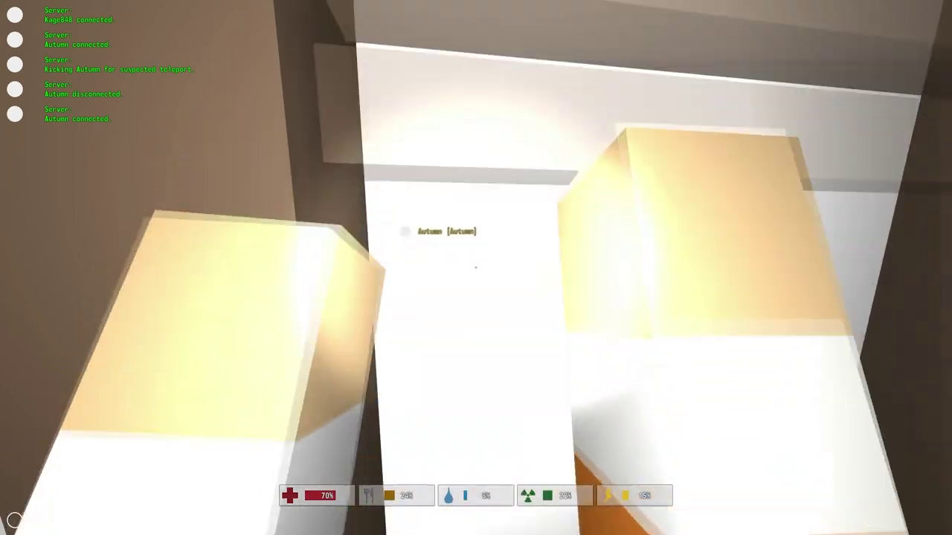
pyautogui.press('w')
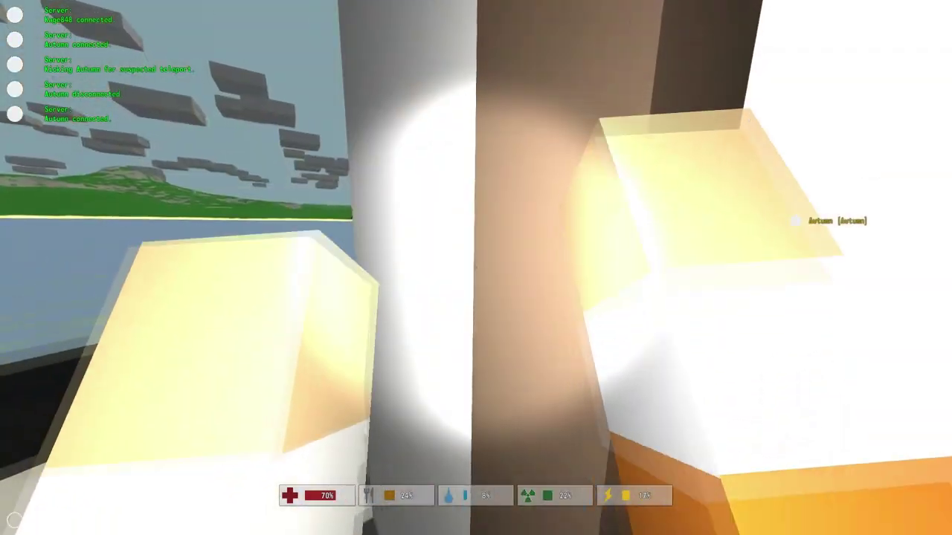
pyautogui.press('w')
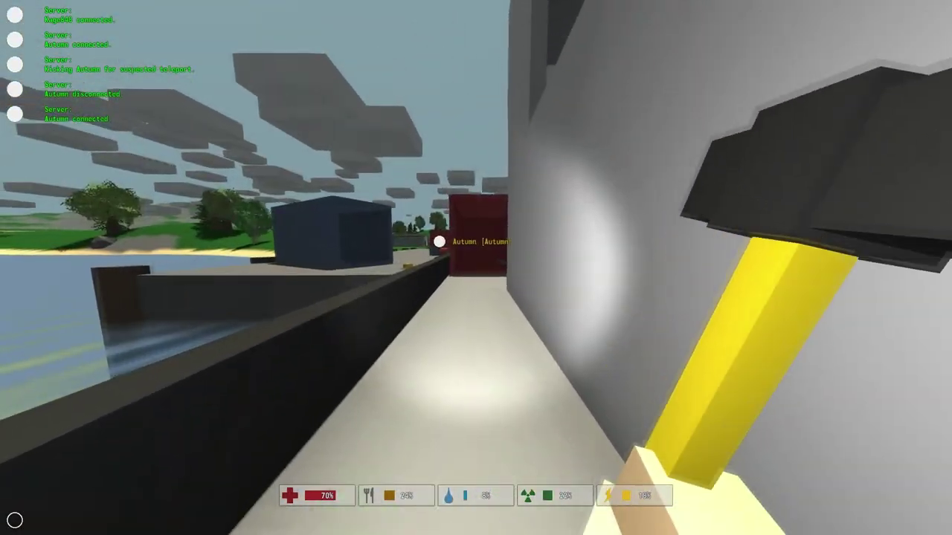
pyautogui.press('w')
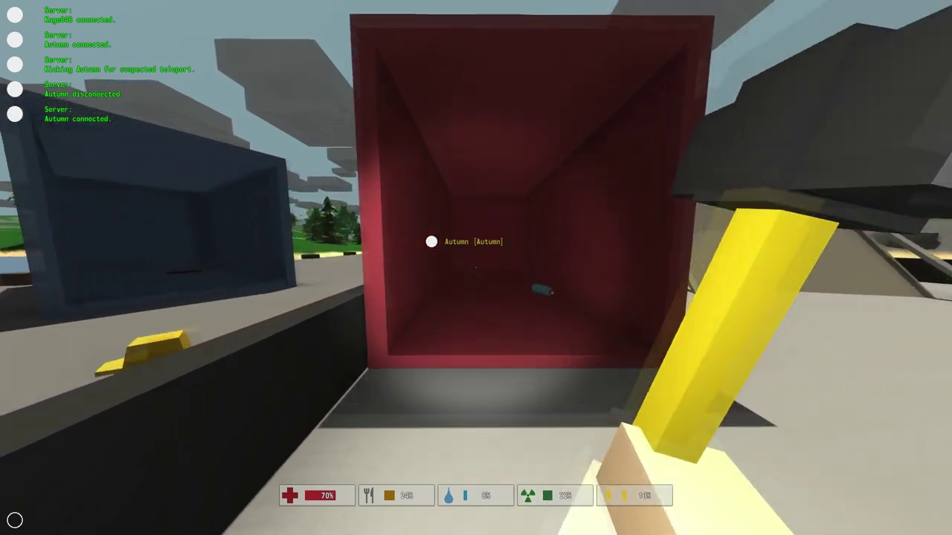
# Check the red container, cross the camp, and look inside the dark blue container
pyautogui.press('w')
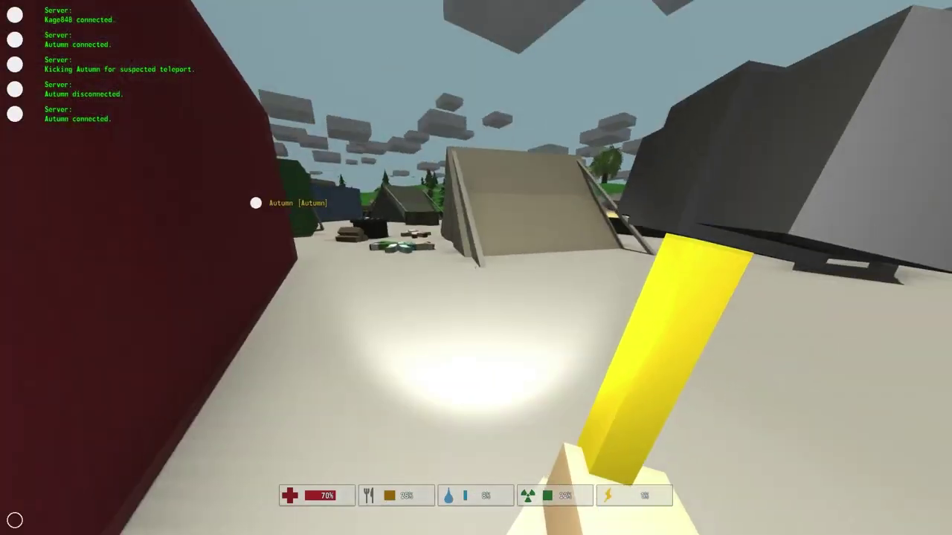
pyautogui.press('w')
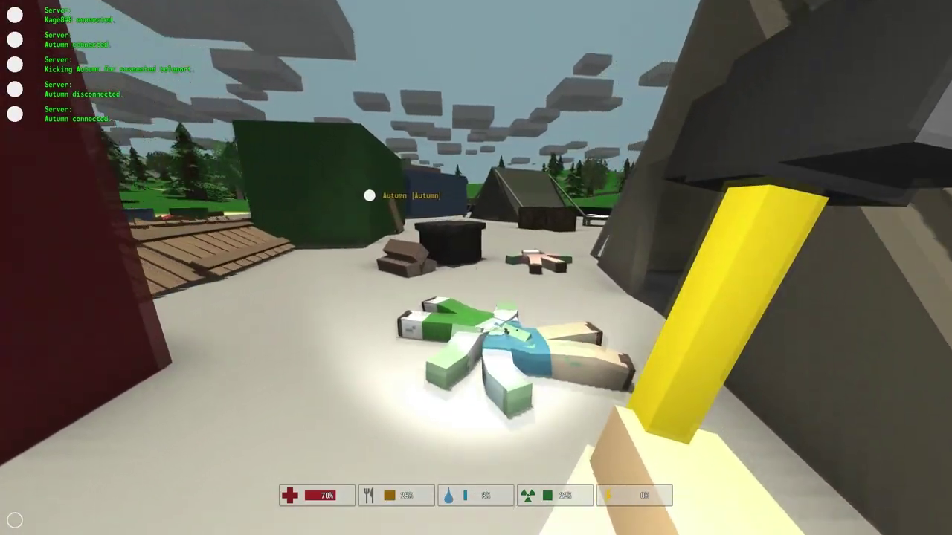
pyautogui.press('w')
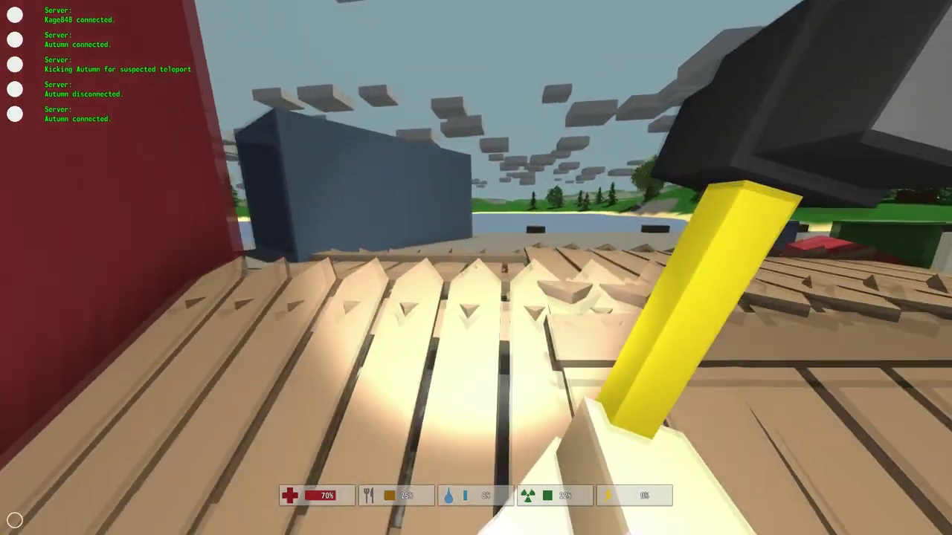
pyautogui.press('w')
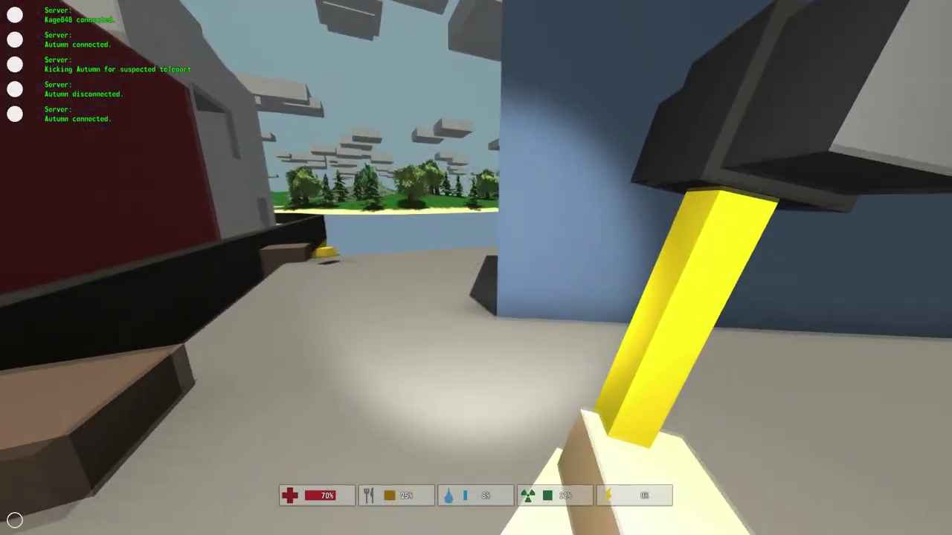
pyautogui.press('w')
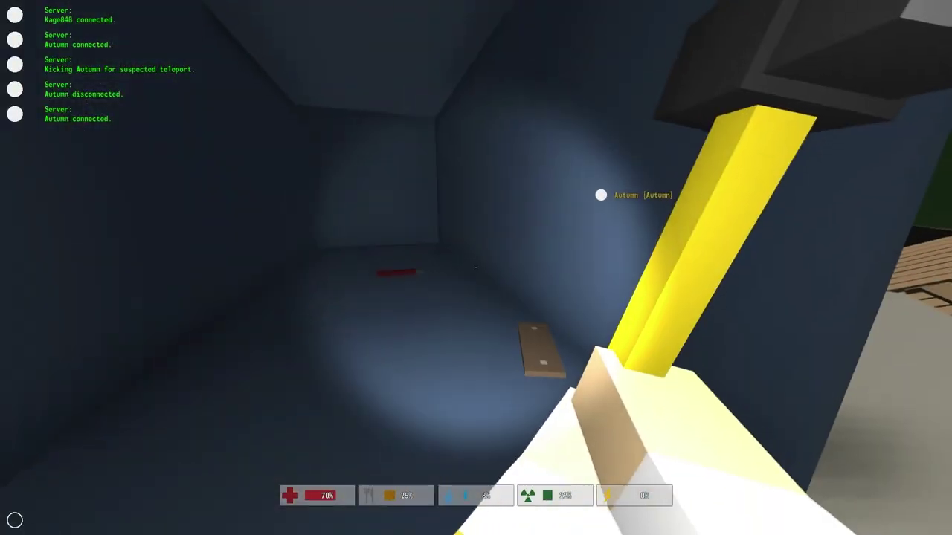
pyautogui.press('w')
pyautogui.press('Tab')
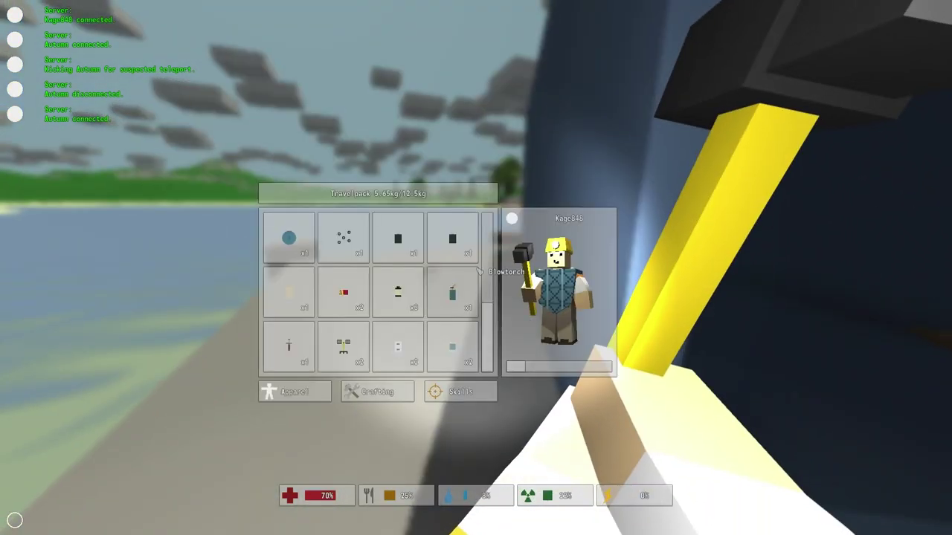
# Walk along the walkway past the blue wall toward the other player
pyautogui.press('w')
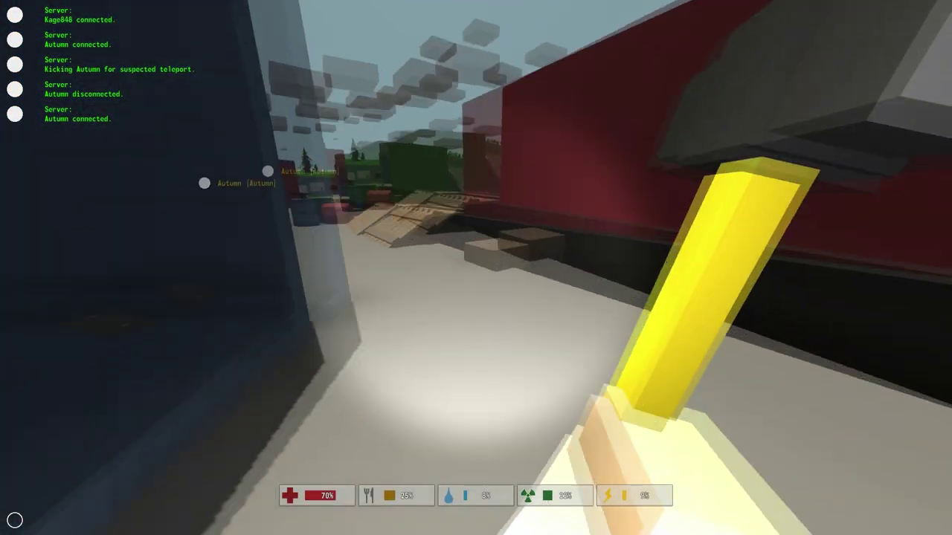
pyautogui.press('w')
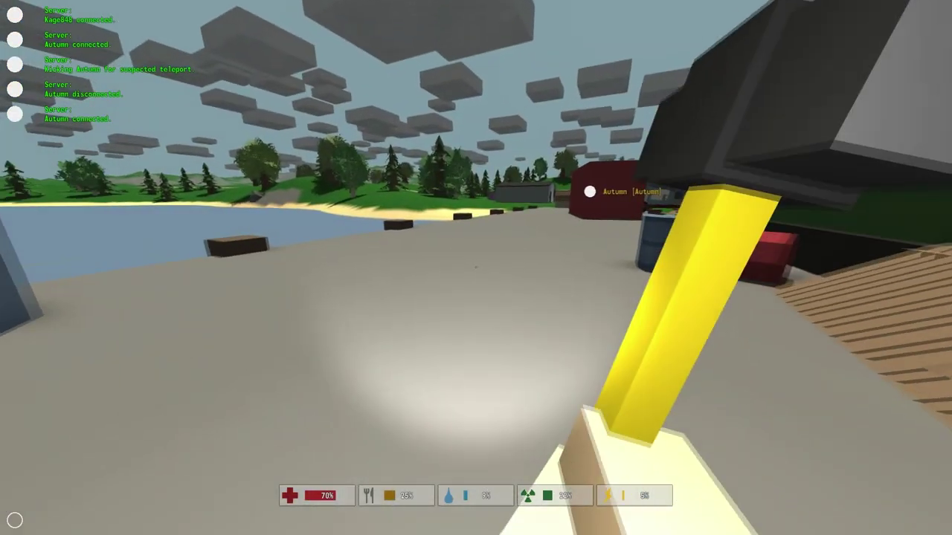
pyautogui.press('w')
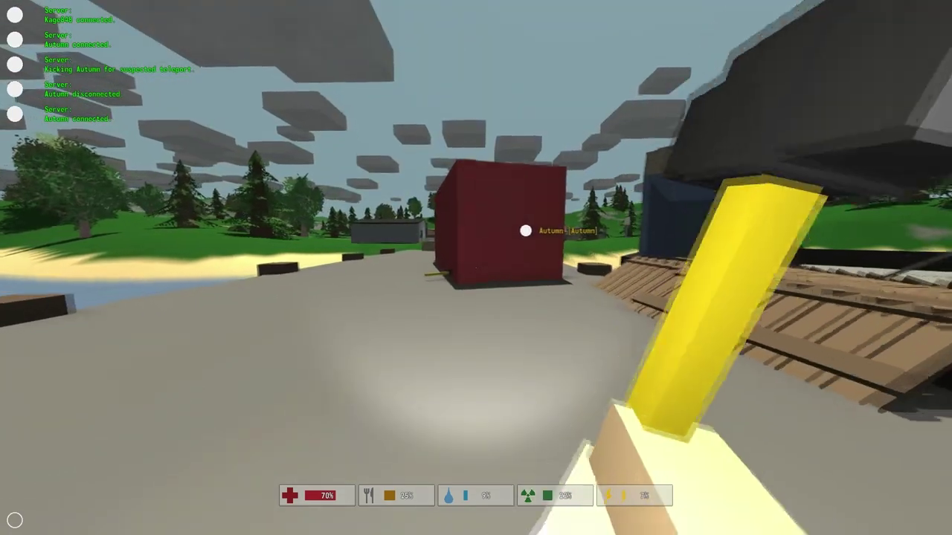
# Kill the approaching zombie and pick up the Civilian Bullets from the barrier
pyautogui.press('a')
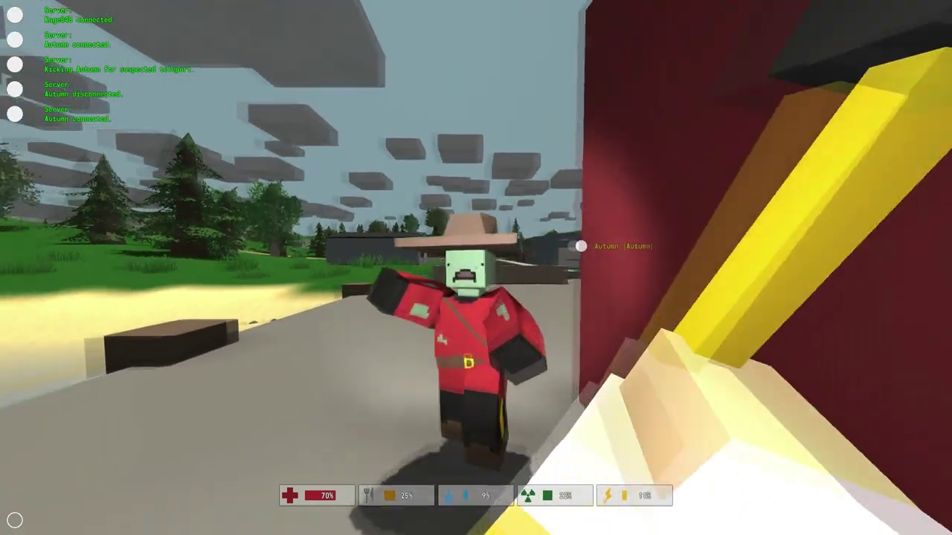
pyautogui.click(476, 268)
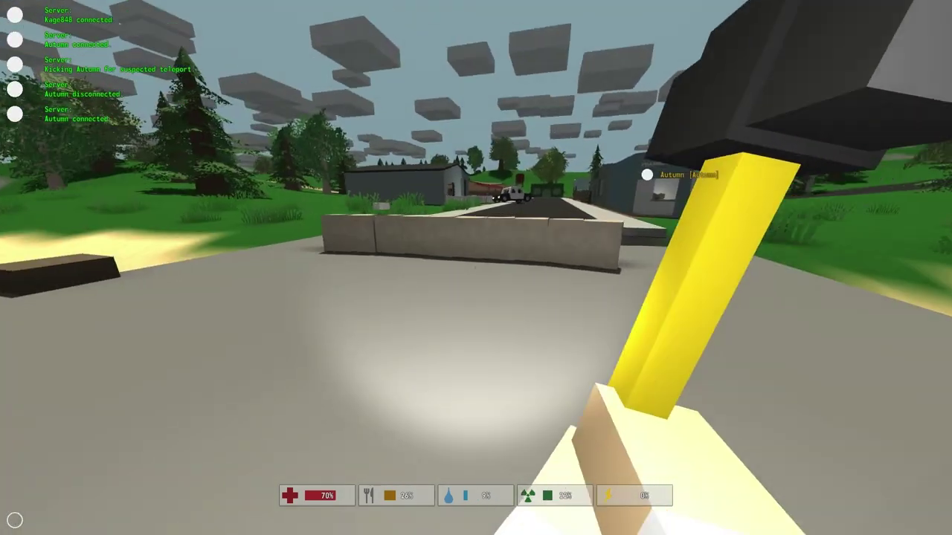
pyautogui.press('w')
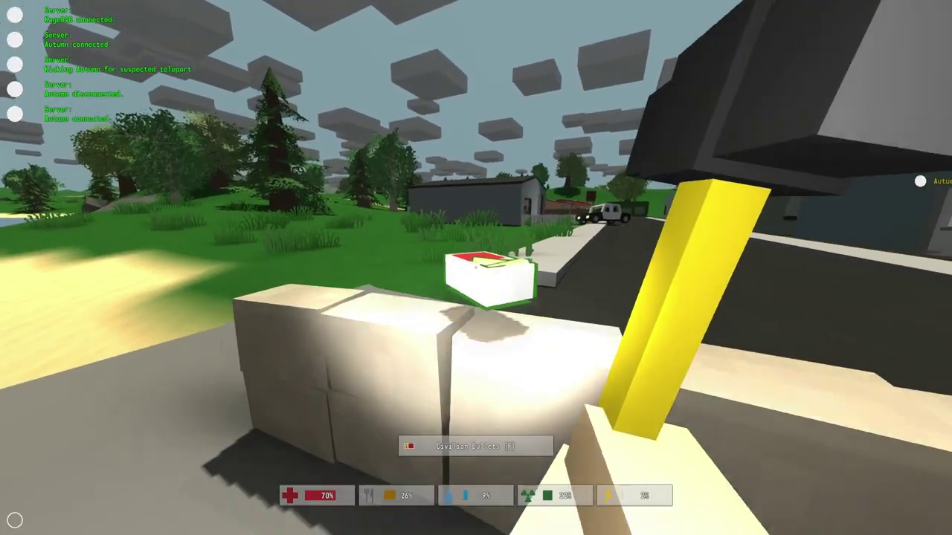
pyautogui.press('f')
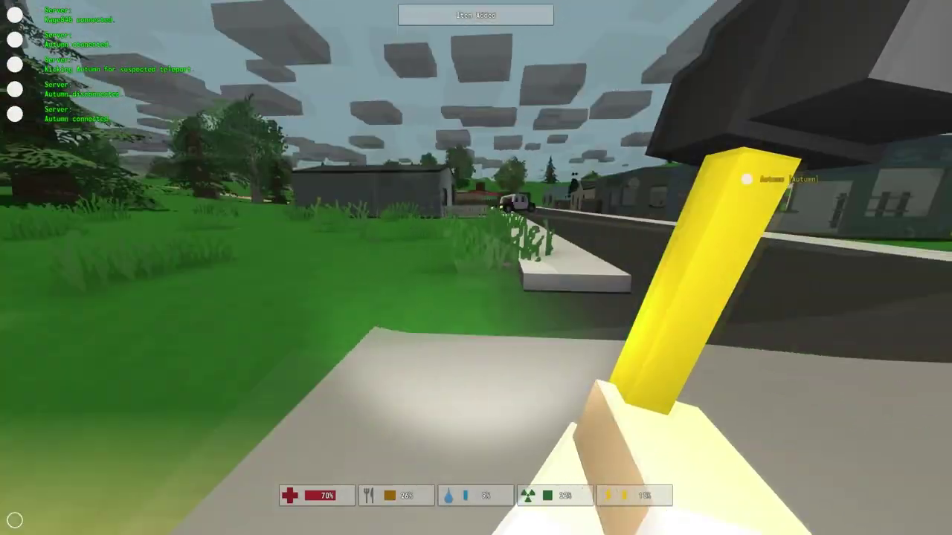
# Walk down the road to the police car and get in
pyautogui.press('w')
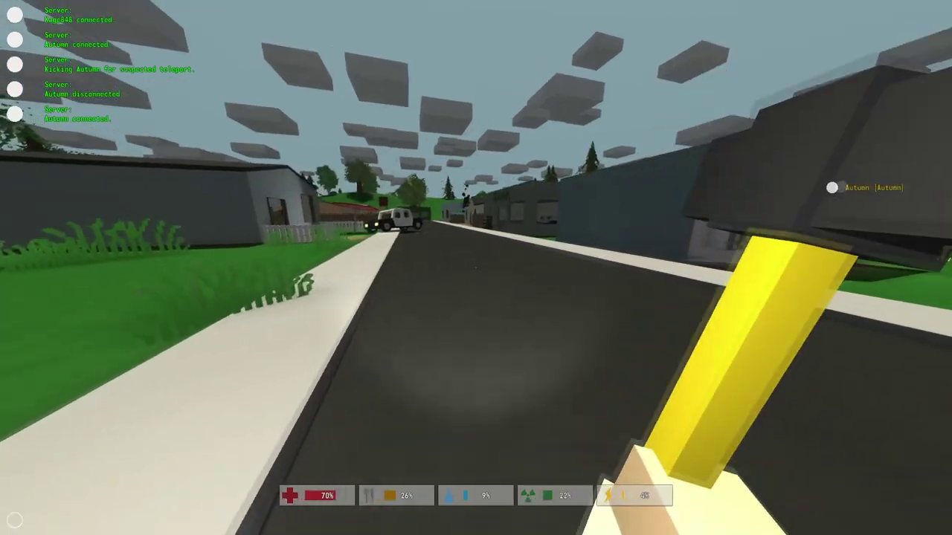
pyautogui.press('w')
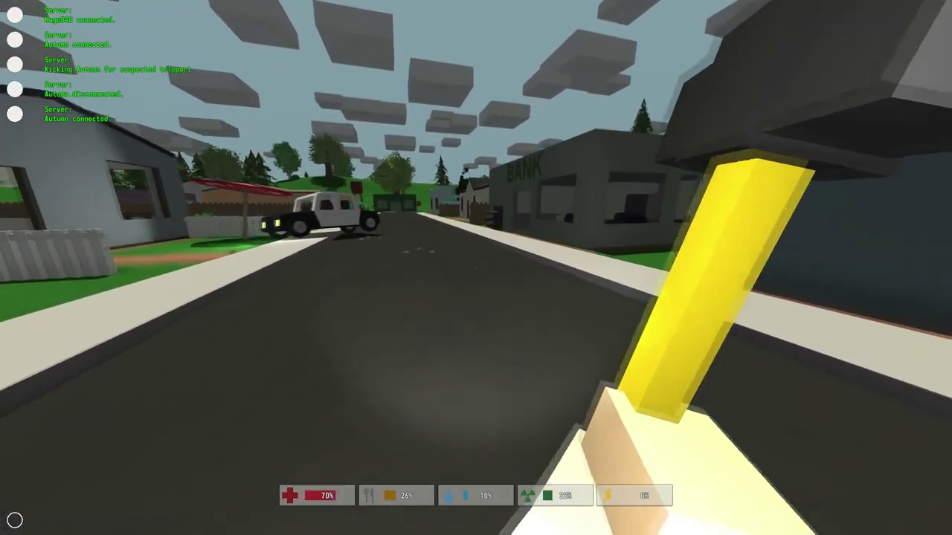
pyautogui.press('w')
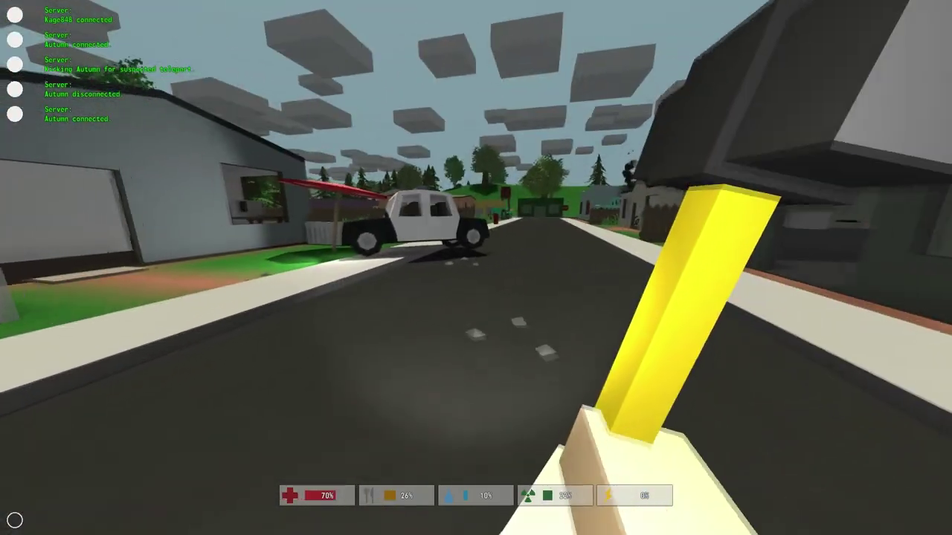
pyautogui.press('w')
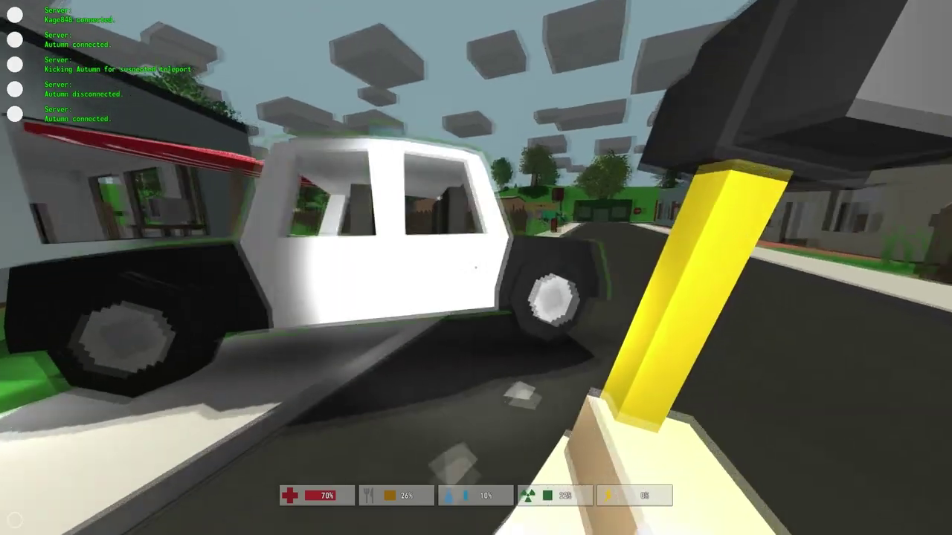
pyautogui.press('f')
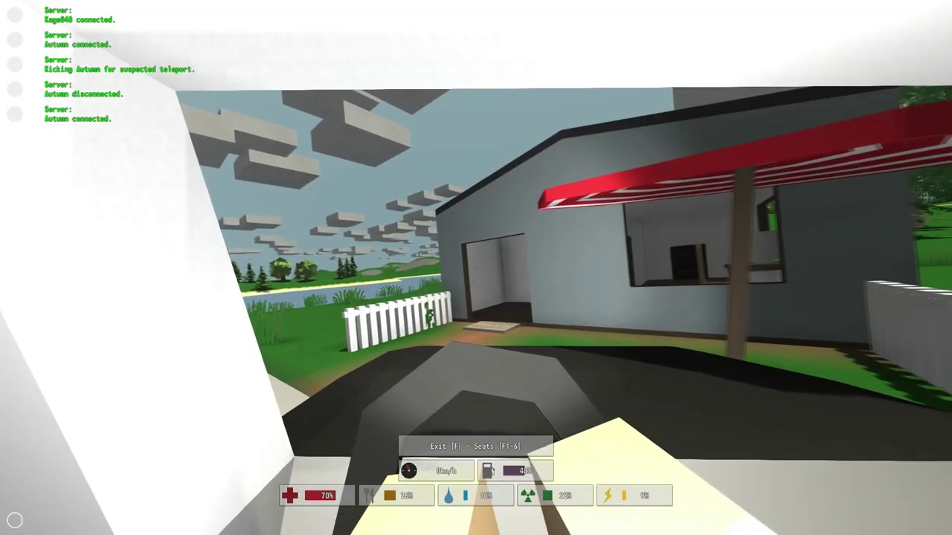
# Drive through town, stop beside the green car, get out, and open the inventory
pyautogui.press('w')
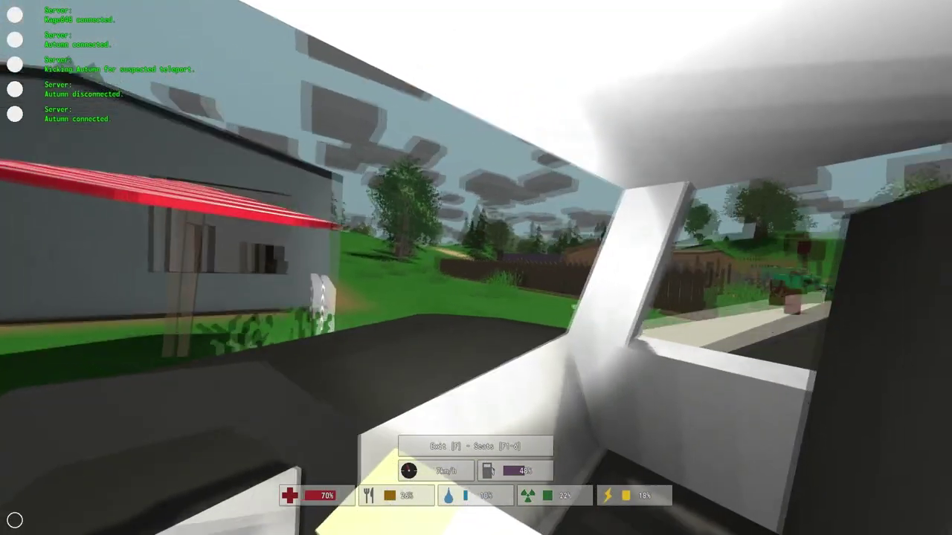
pyautogui.press('w')
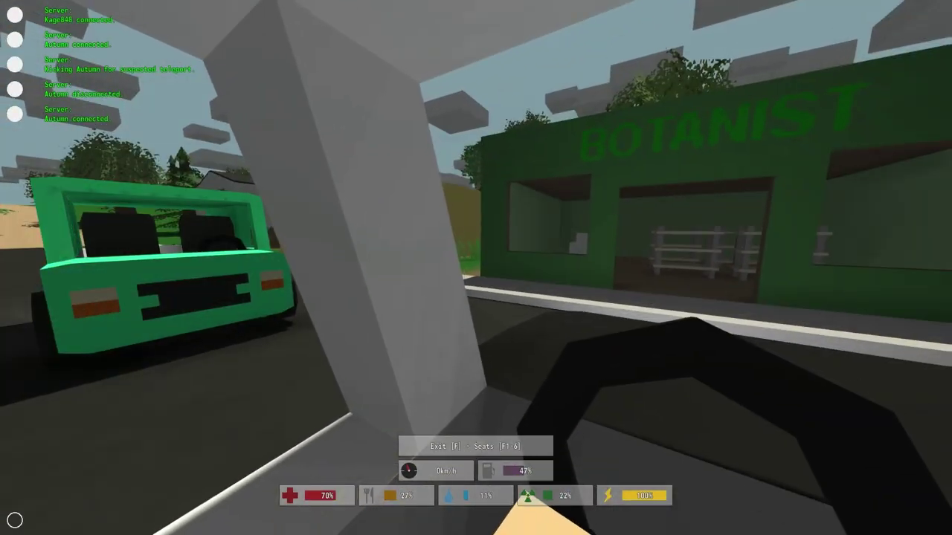
pyautogui.press('w')
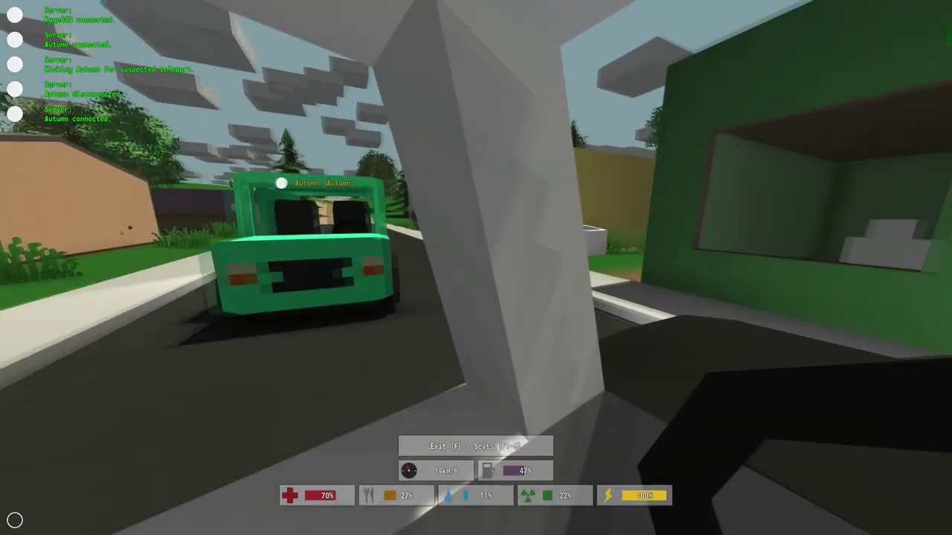
pyautogui.press('s')
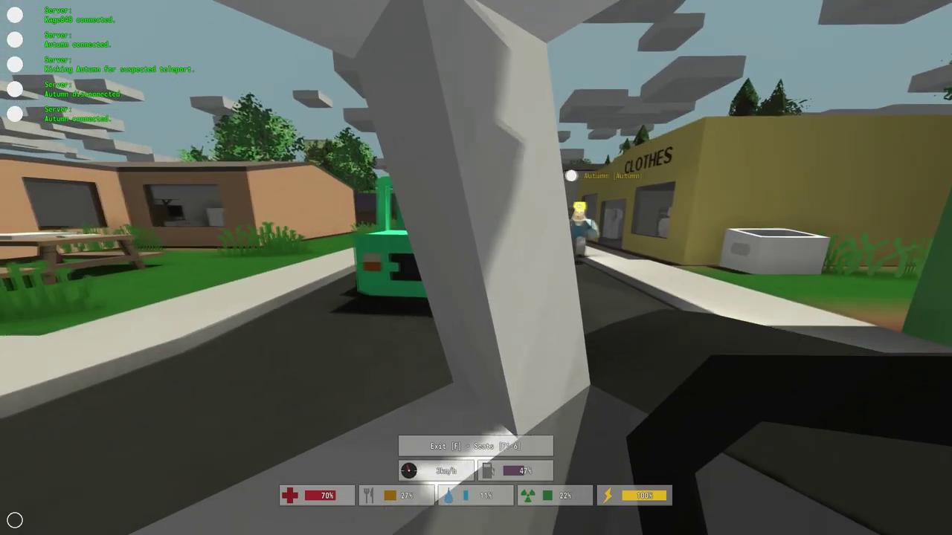
pyautogui.press('f')
pyautogui.press('g')
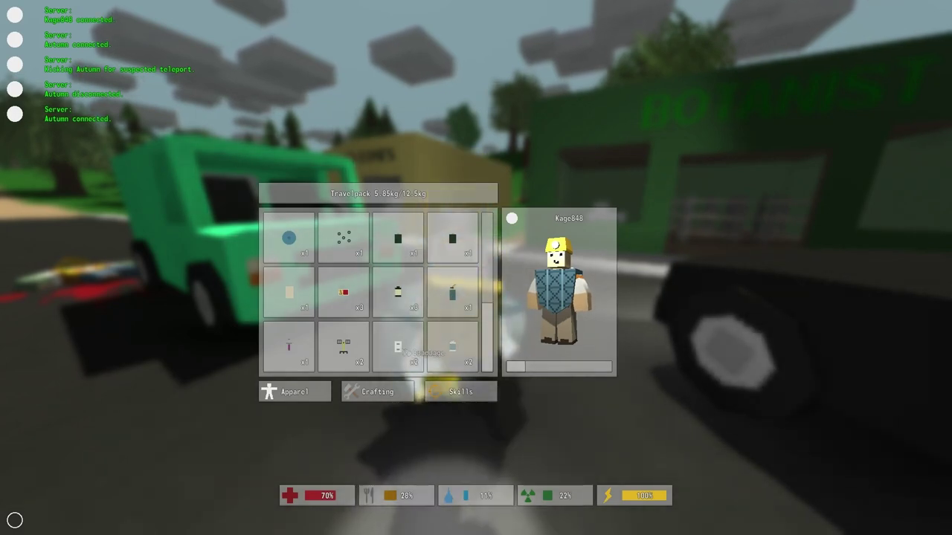
# Use the morphine, then equip a bandage and apply it
pyautogui.click(289, 346)
pyautogui.click(461, 162)
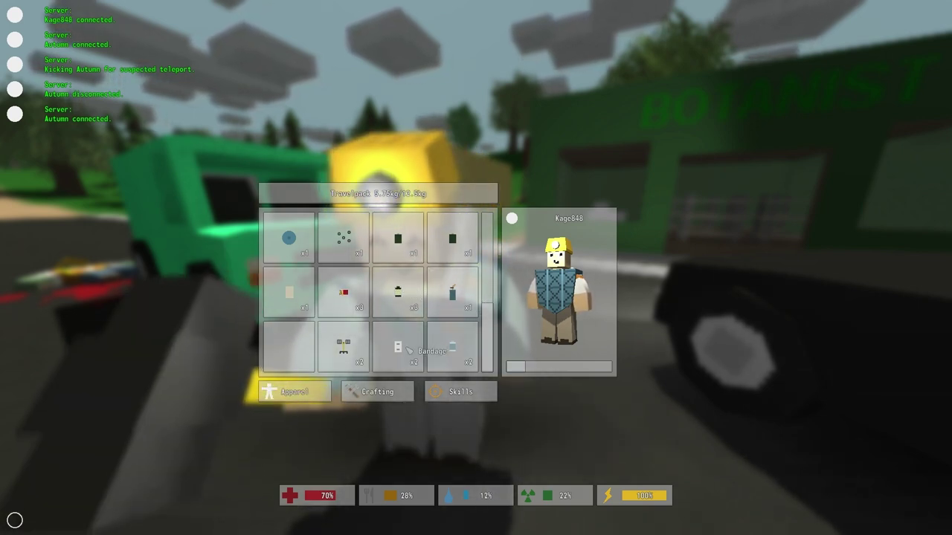
pyautogui.click(452, 345)
pyautogui.press('g')
pyautogui.click(476, 267)
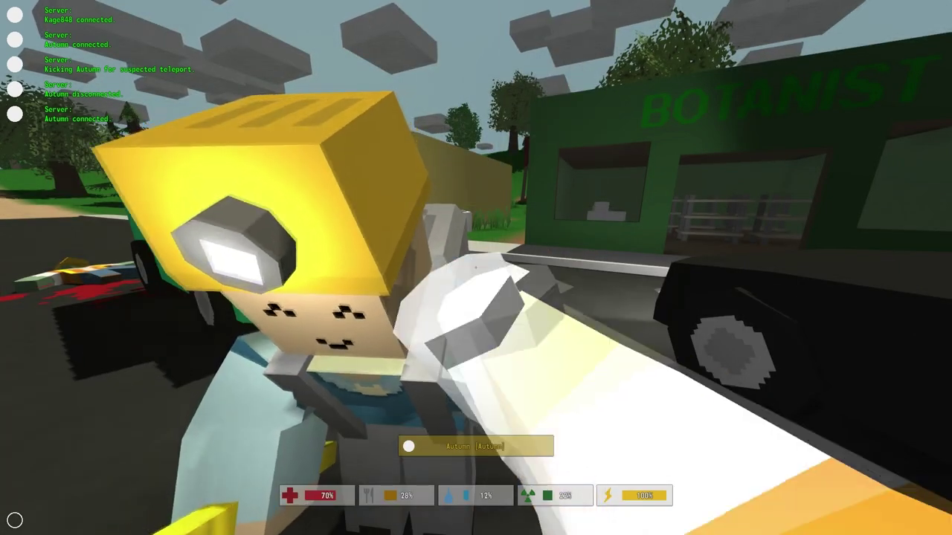
# Close the inventory, re-equip the yellow item, and turn toward the police car
pyautogui.press('g')
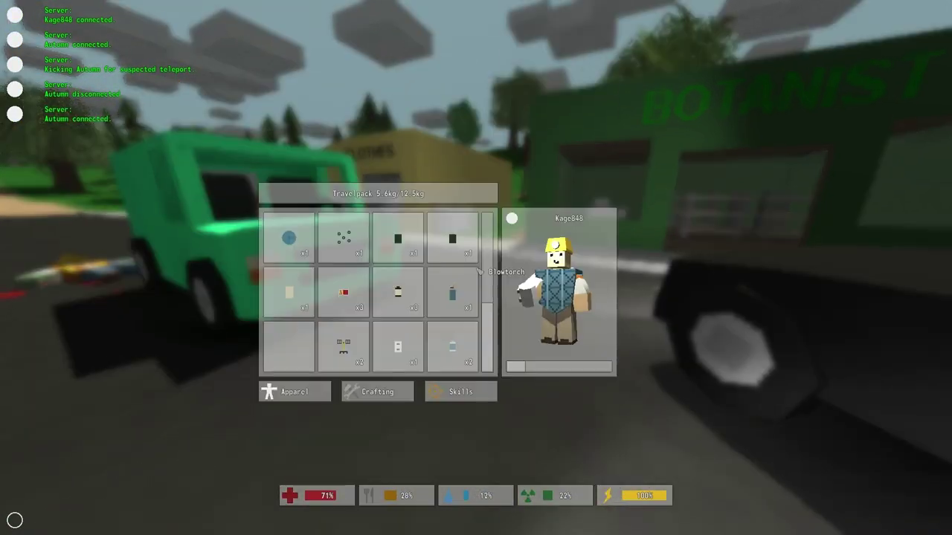
pyautogui.press('g')
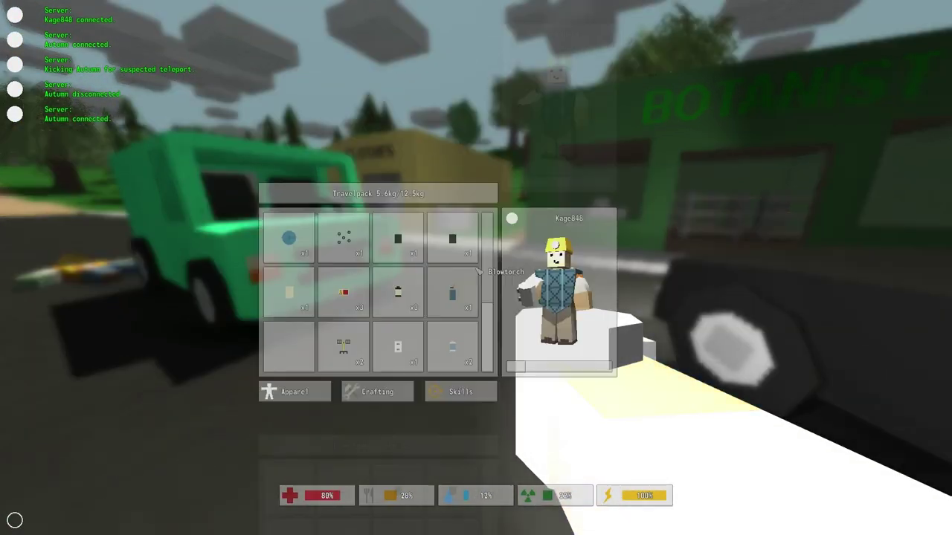
pyautogui.press('1')
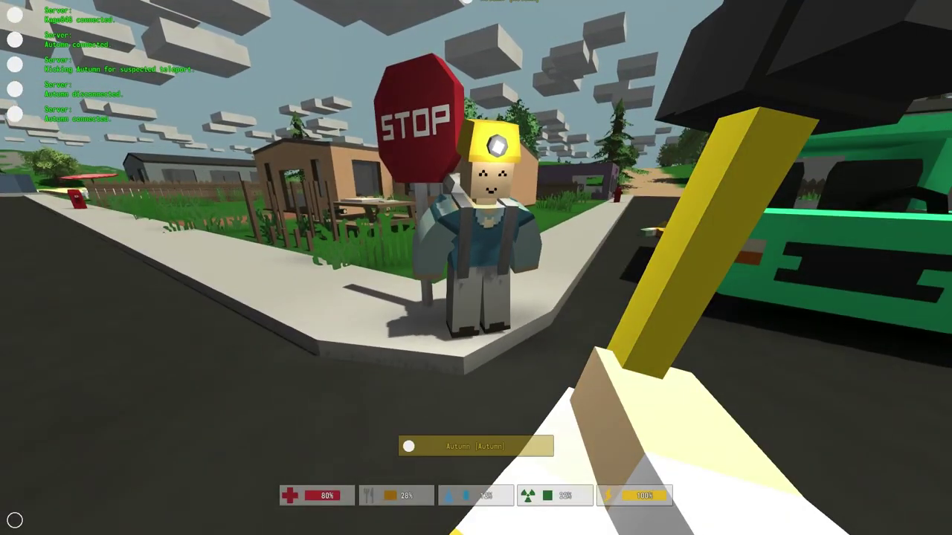
pyautogui.press('w')
# Drive the police car past the Clothes store, out of town onto the forest dirt road
pyautogui.press('f')
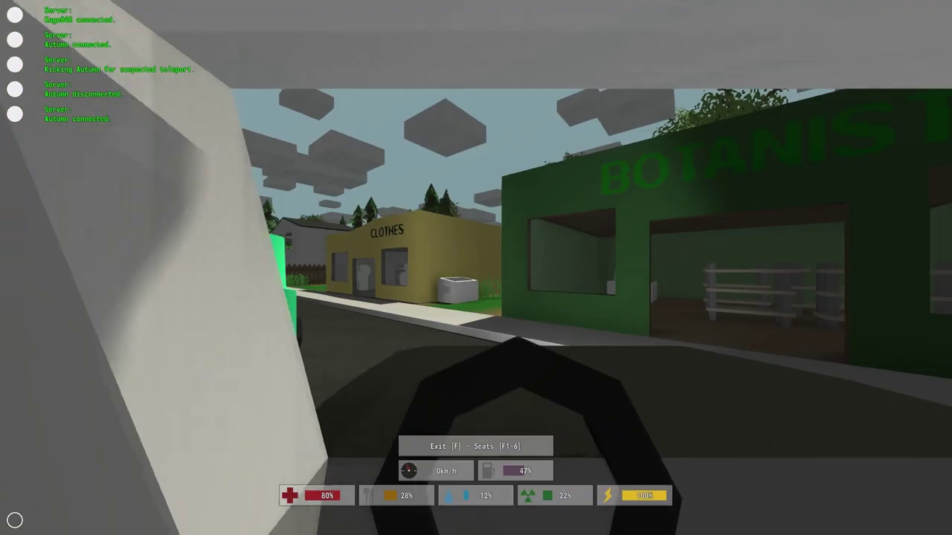
pyautogui.press('w')
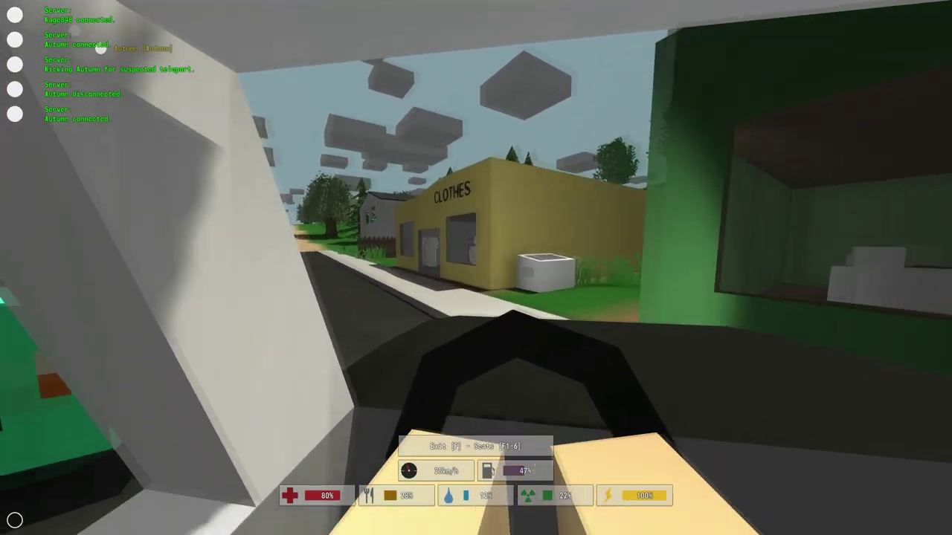
pyautogui.press('a')
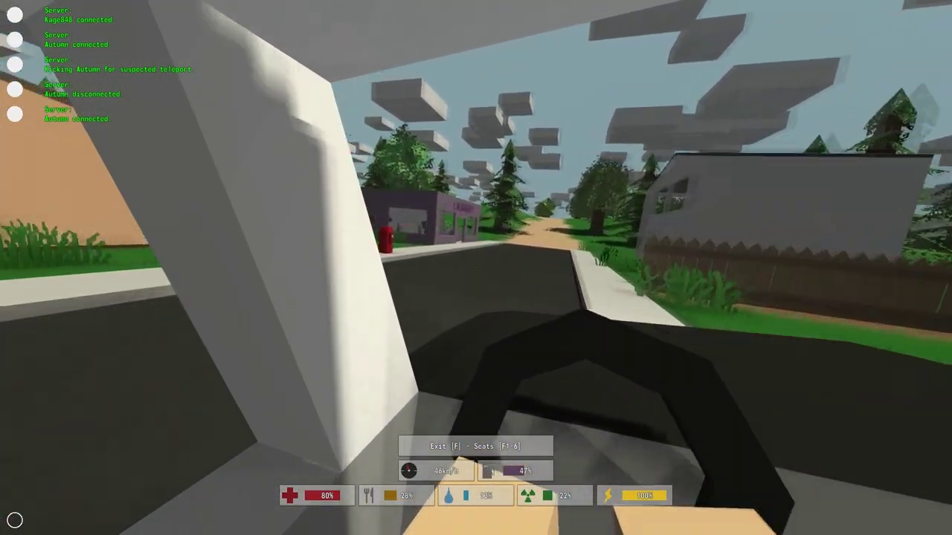
pyautogui.press('w')
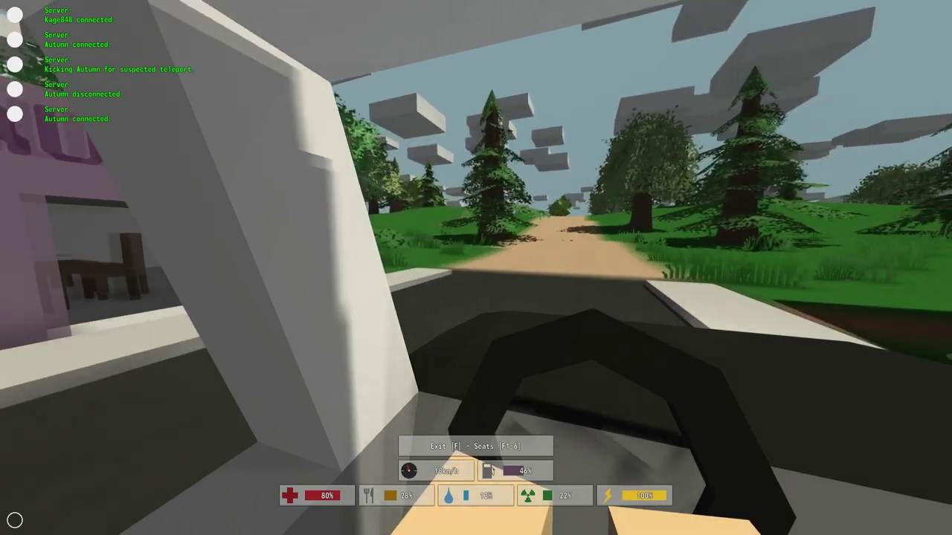
pyautogui.press('w')
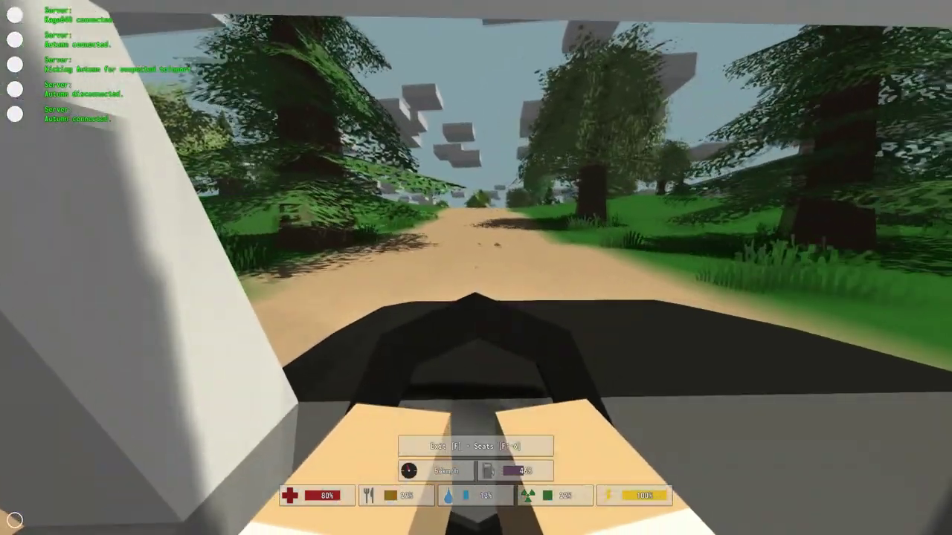
pyautogui.press('w')
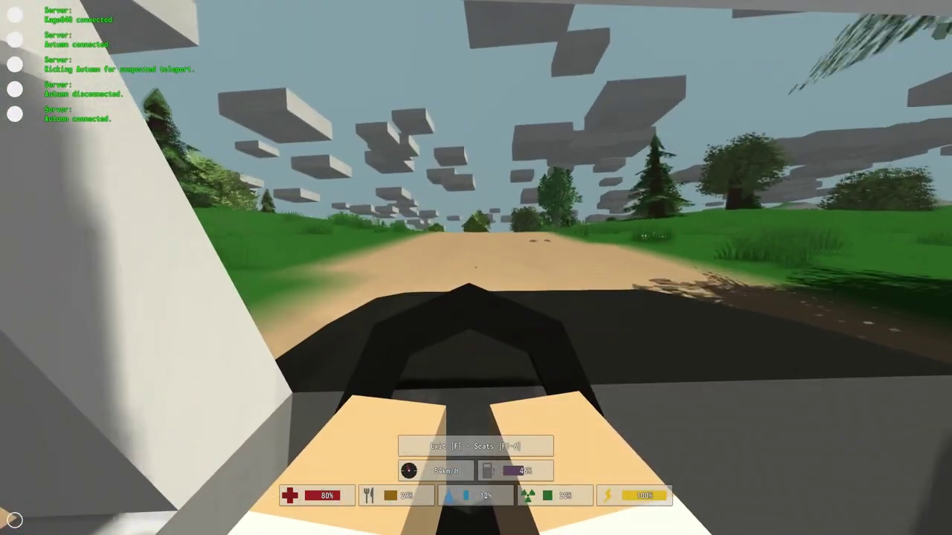
pyautogui.press('w')
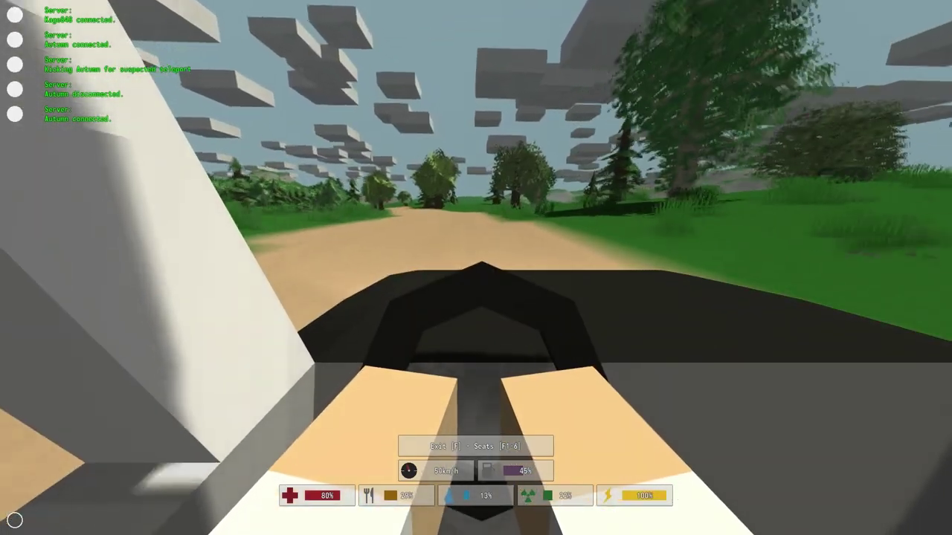
pyautogui.press('w')
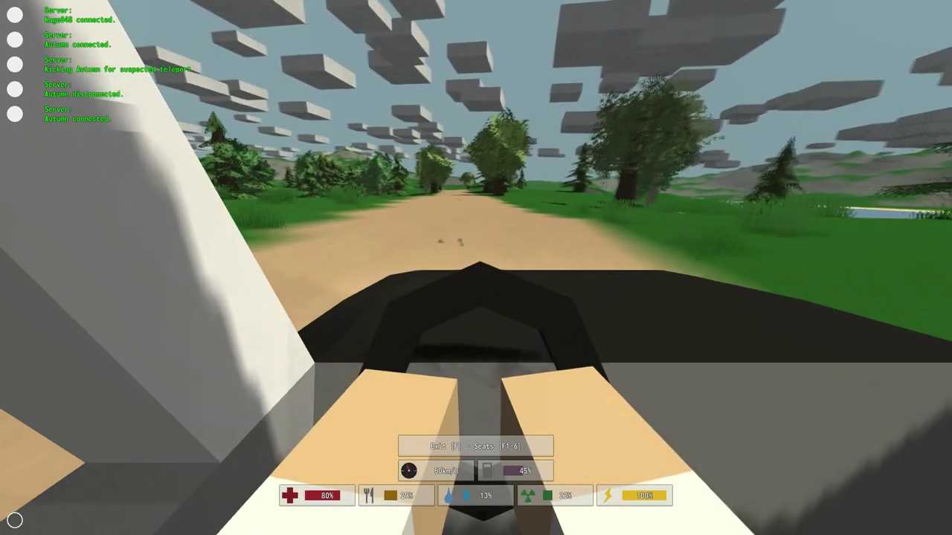
pyautogui.press('w')
pyautogui.press('w')
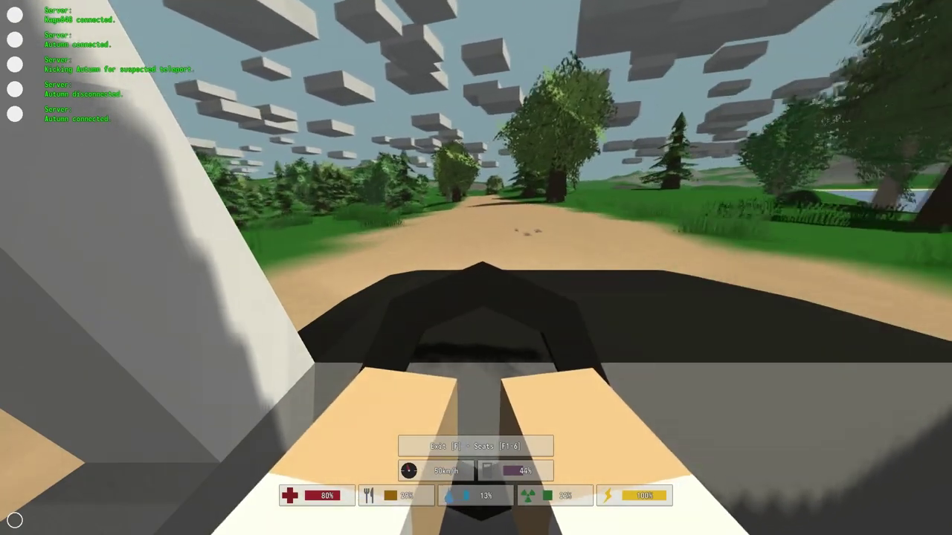
pyautogui.press('w')
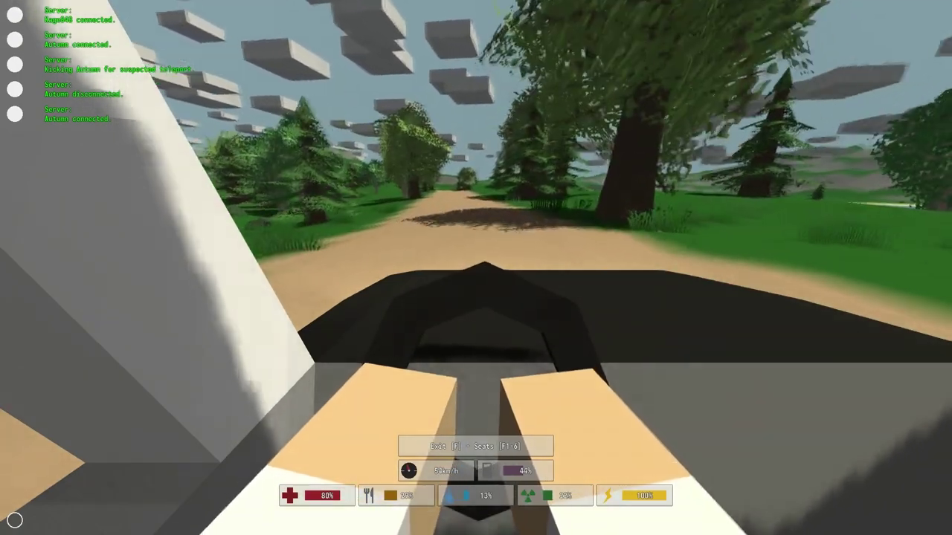
pyautogui.press('w')
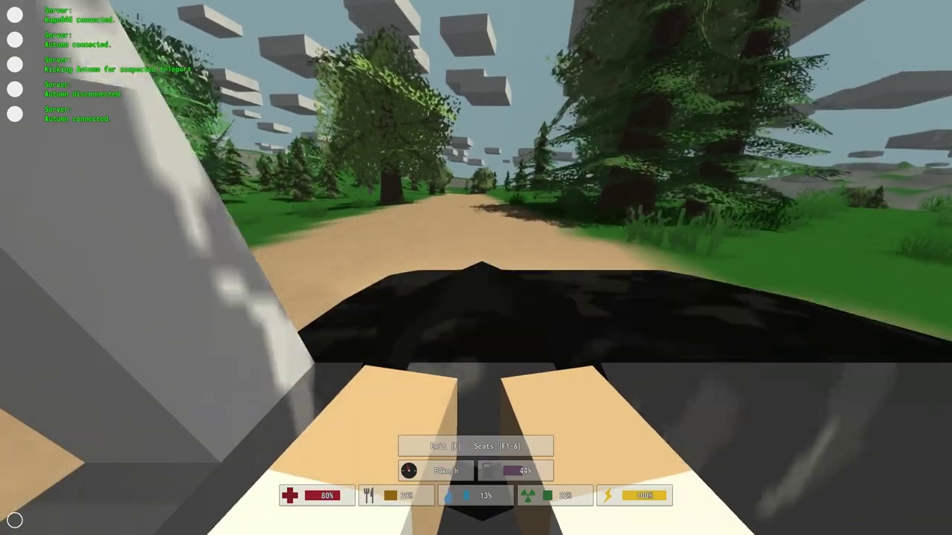
pyautogui.press('w')
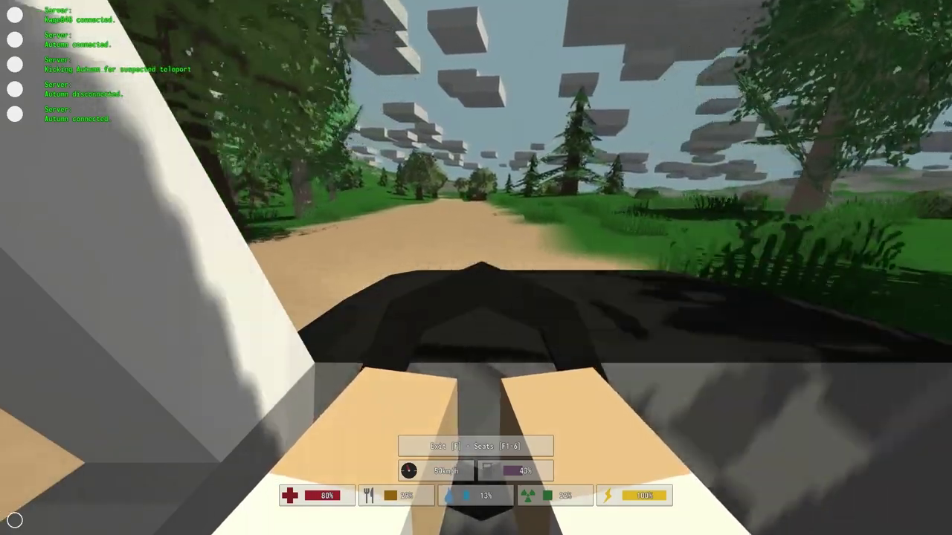
pyautogui.press('w')
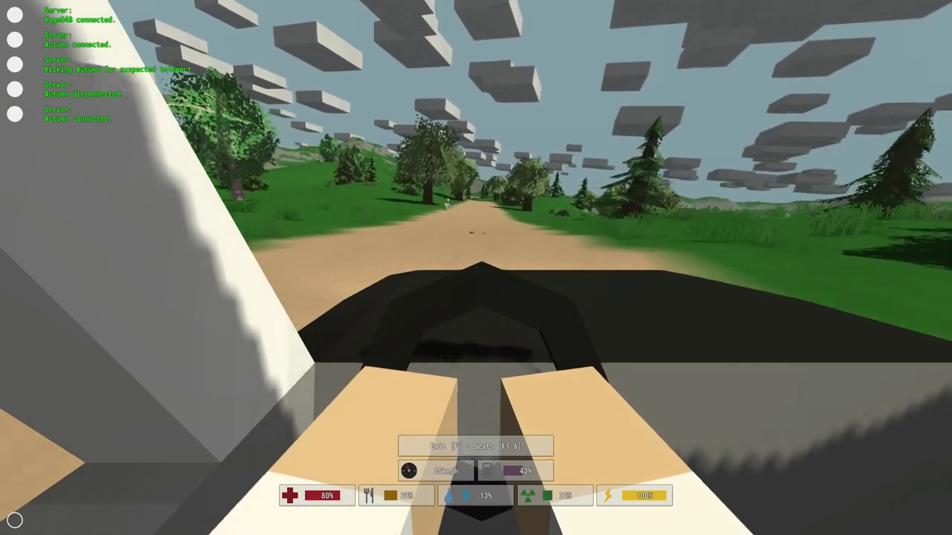
# Speed down the dirt road toward the farm buildings and take the left bend
pyautogui.press('w')
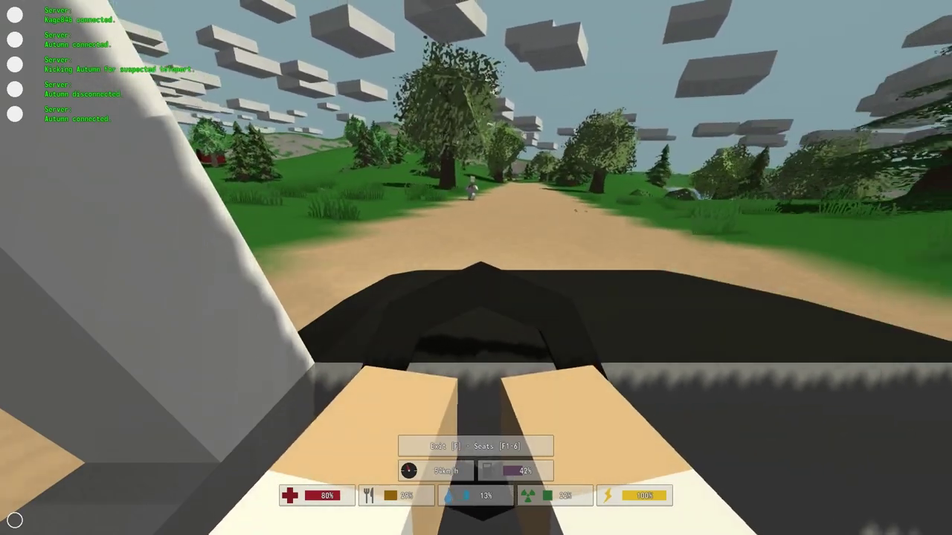
pyautogui.press('w')
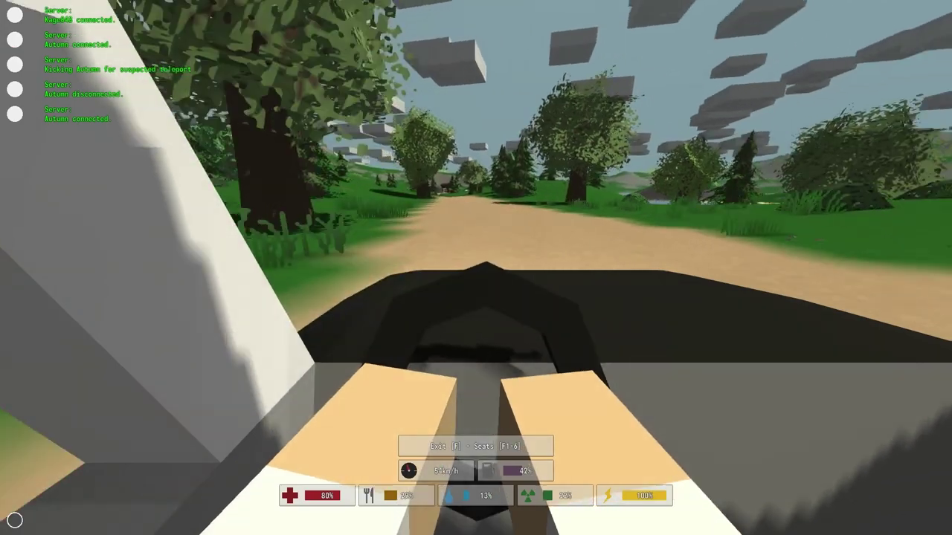
pyautogui.press('w')
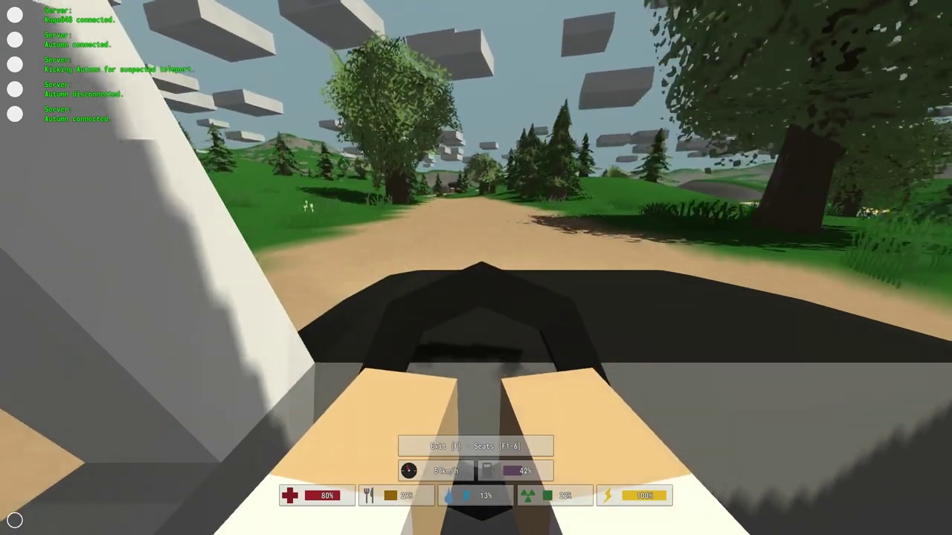
pyautogui.press('w')
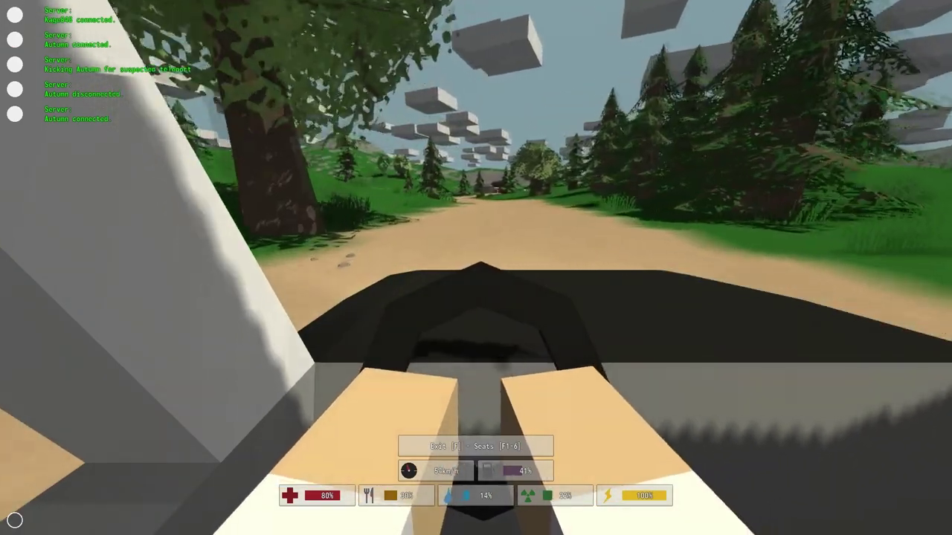
pyautogui.press('w')
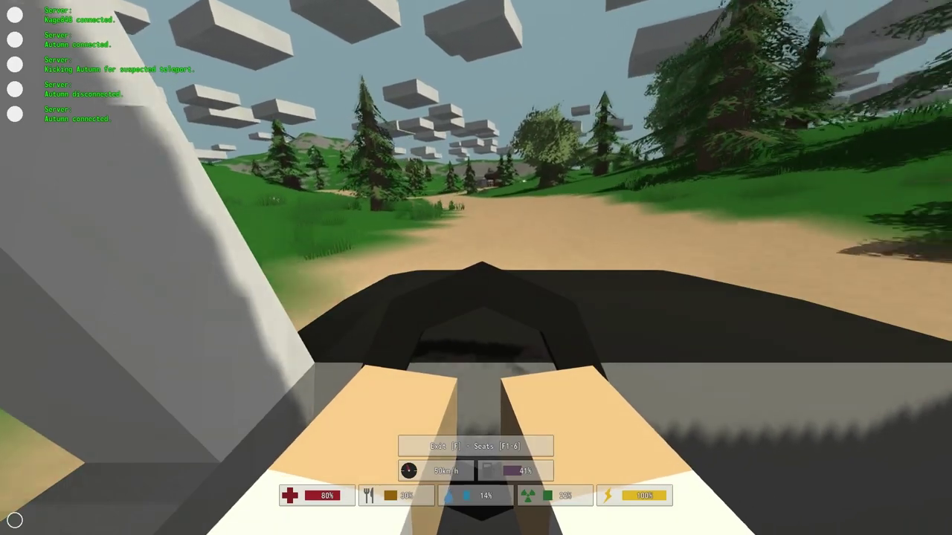
pyautogui.press('w')
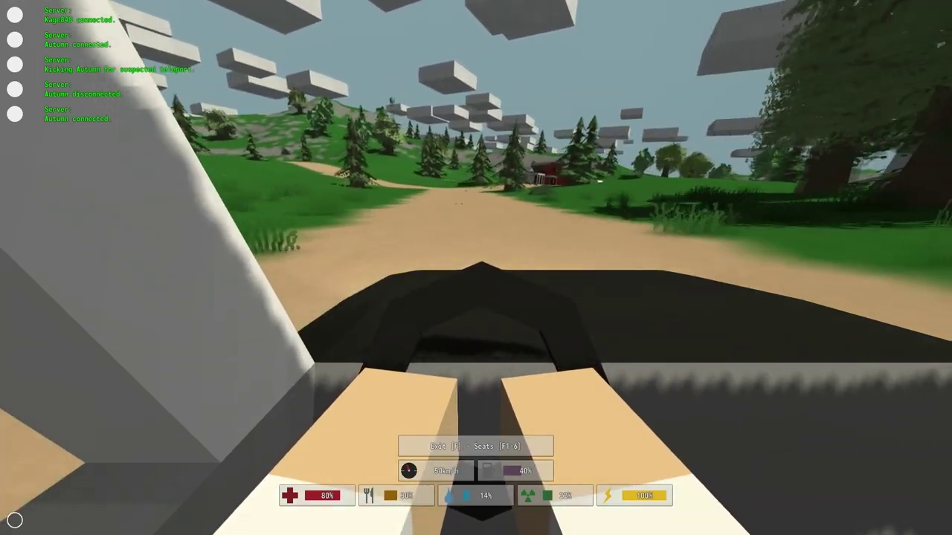
pyautogui.press('w')
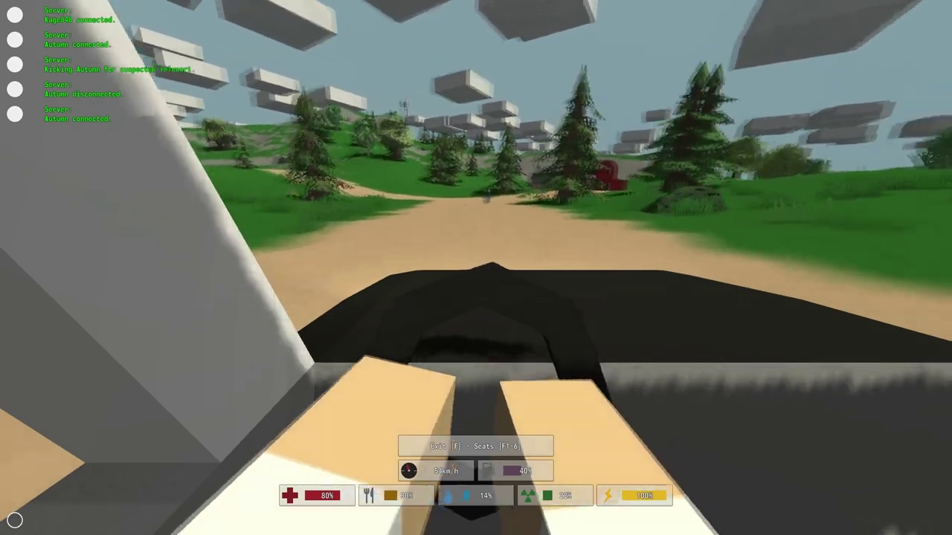
pyautogui.press('w')
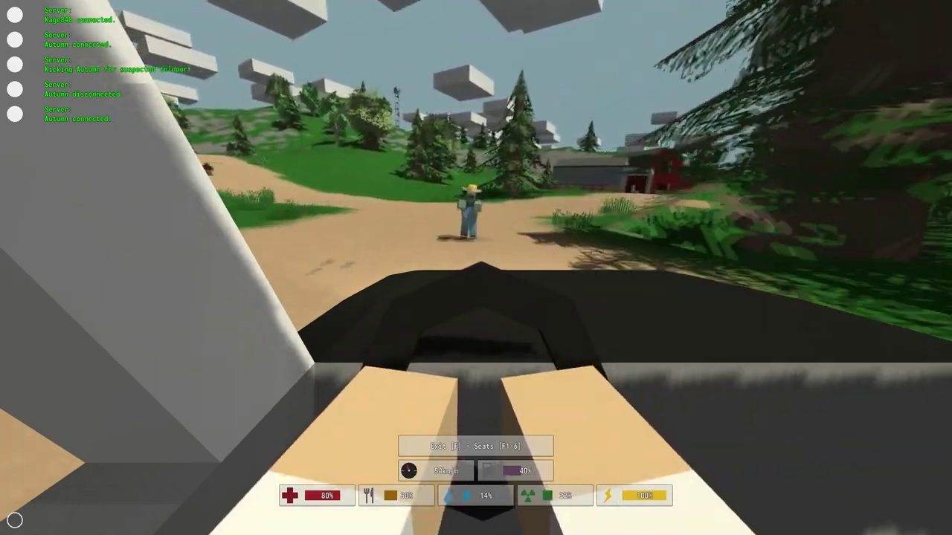
pyautogui.press('a')
pyautogui.press('w')
pyautogui.press('a')
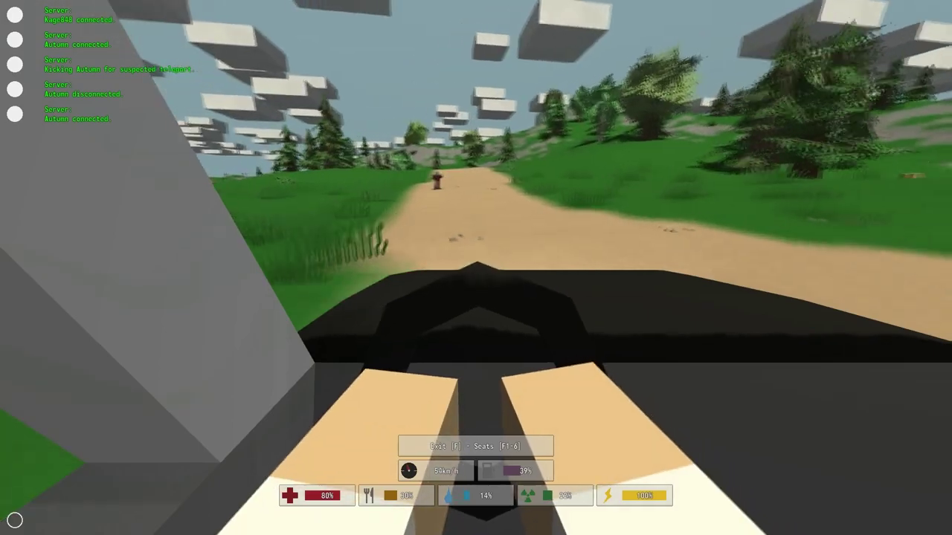
pyautogui.press('w')
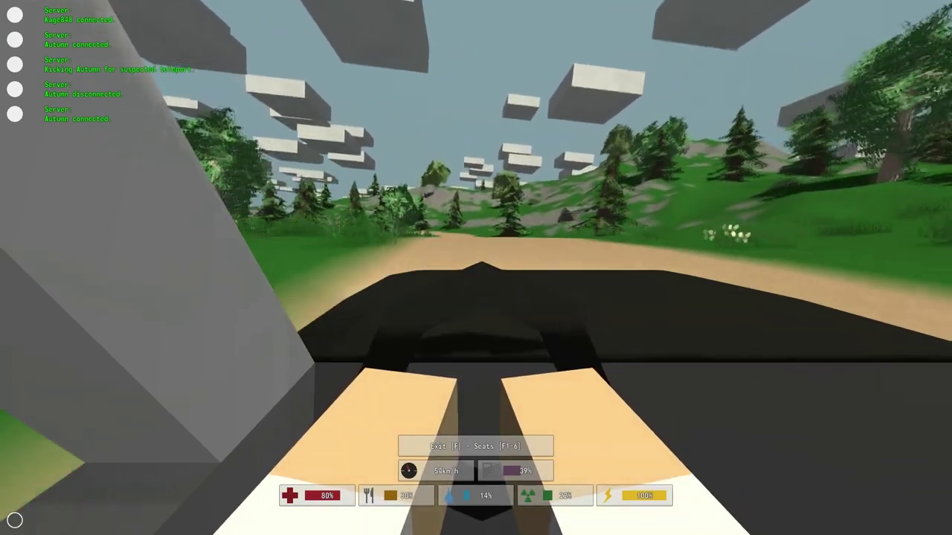
# Follow the winding hillside road, running over two zombies, then ease through the curve
pyautogui.press('w')
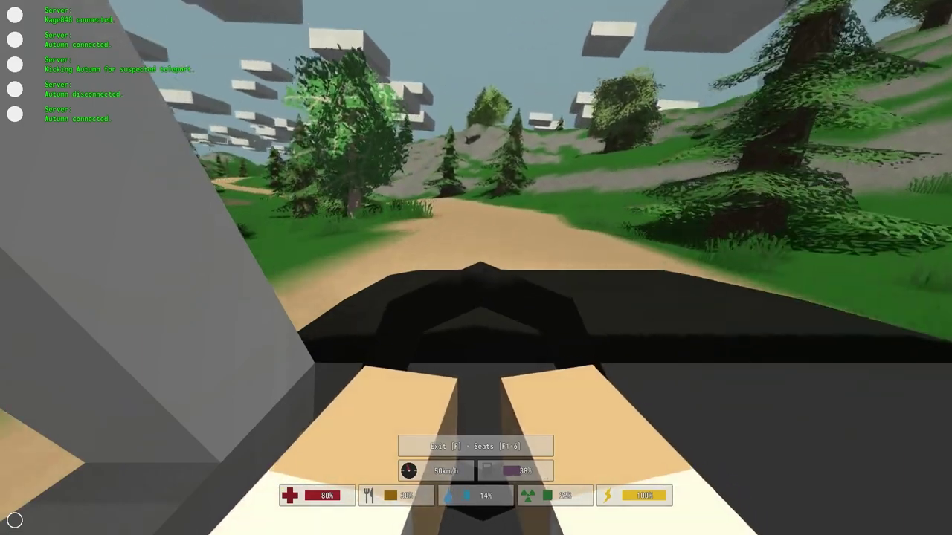
pyautogui.press('w')
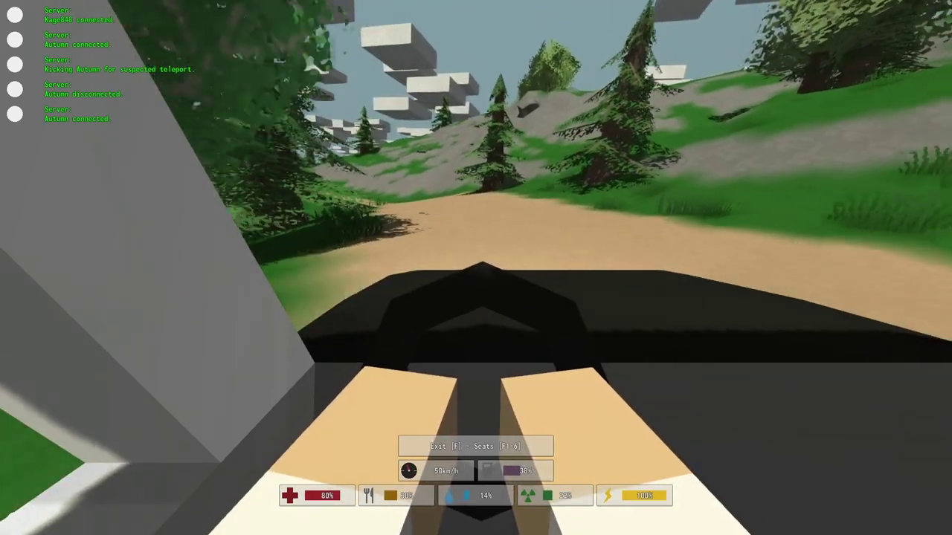
pyautogui.press('w')
pyautogui.press('w')
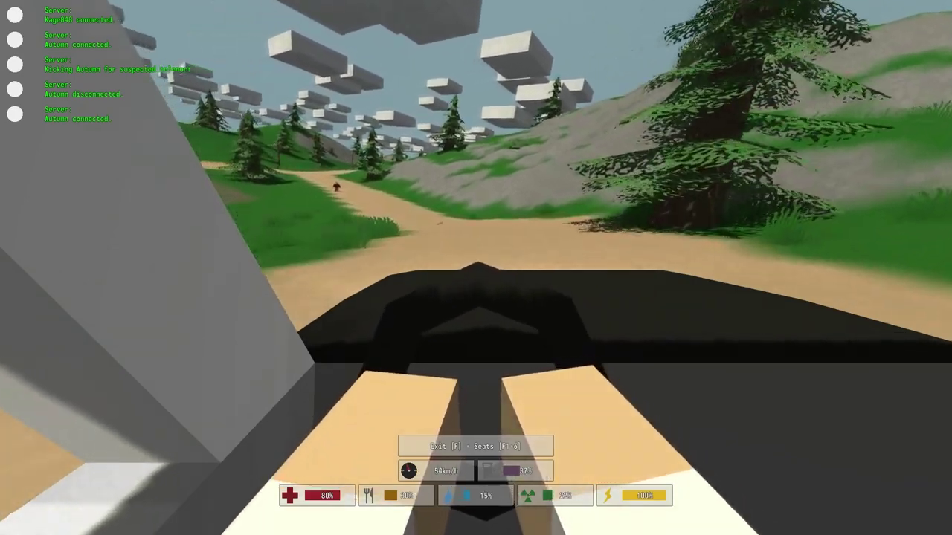
pyautogui.press('w')
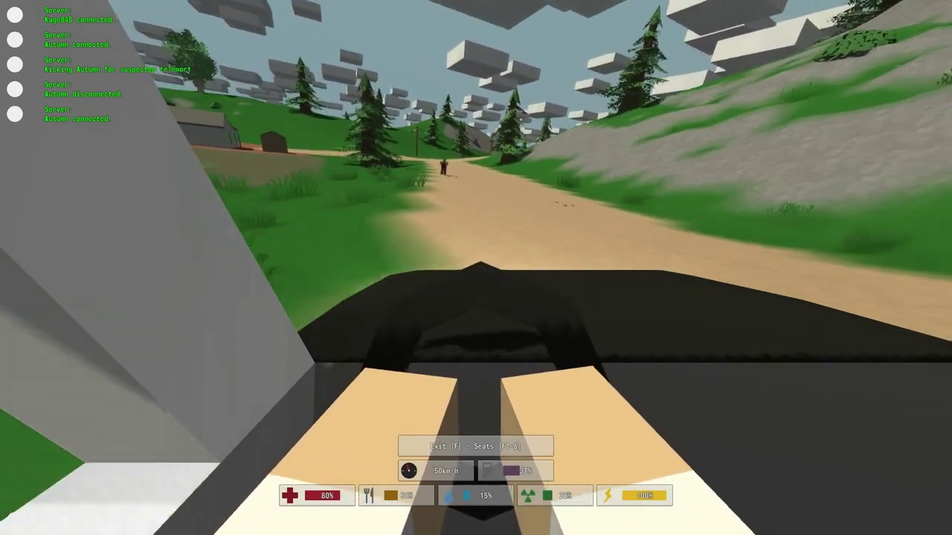
pyautogui.press('w')
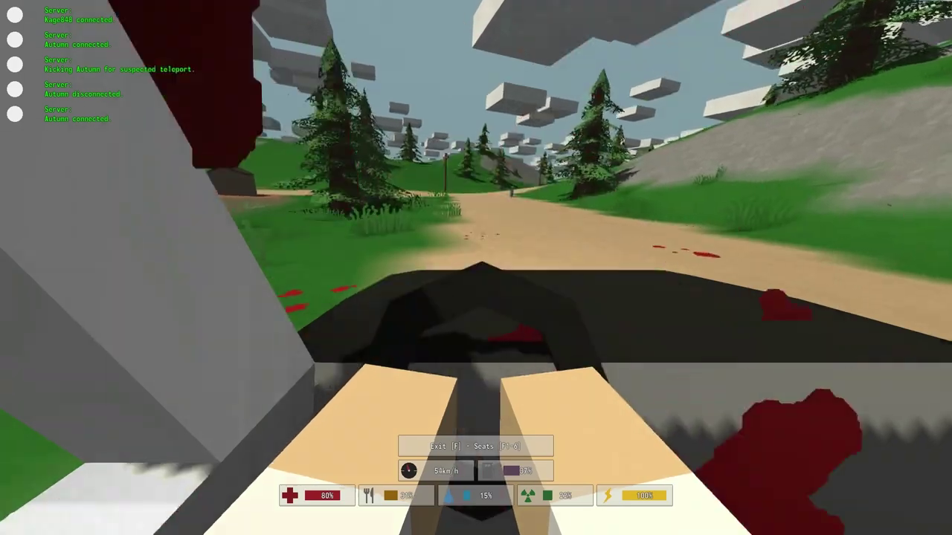
pyautogui.press('w')
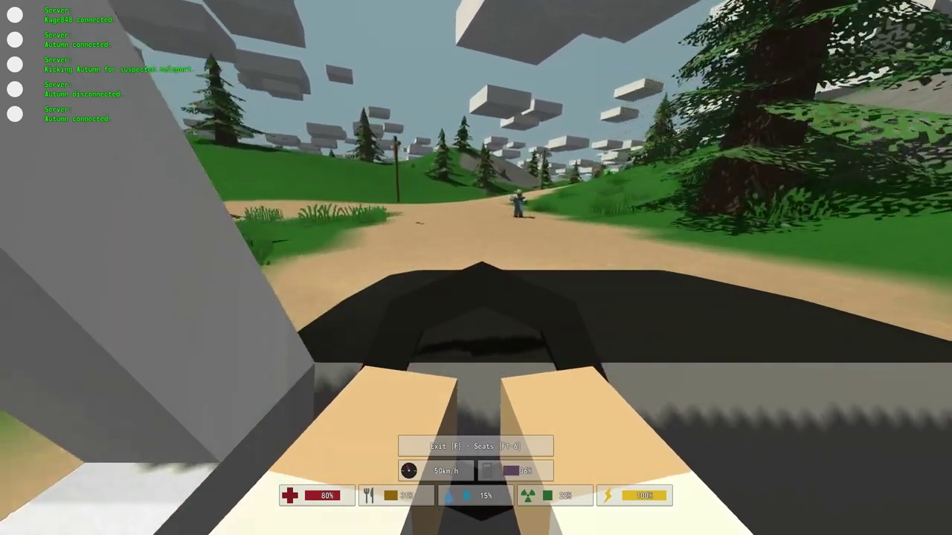
pyautogui.press('w')
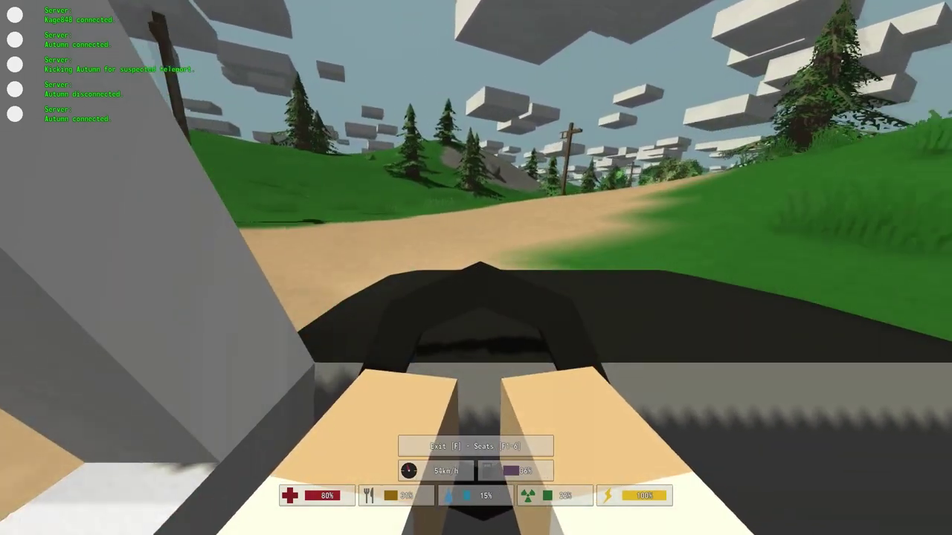
pyautogui.press('w')
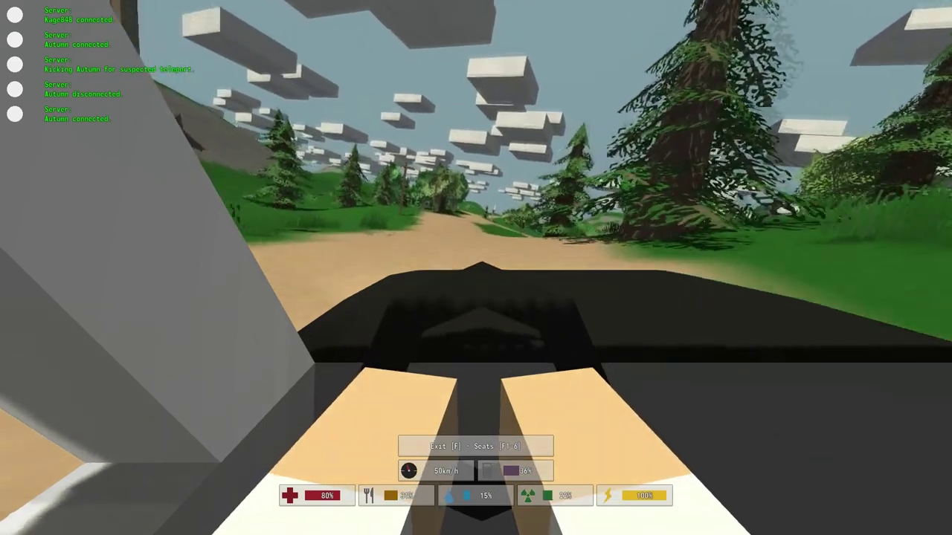
pyautogui.press('w')
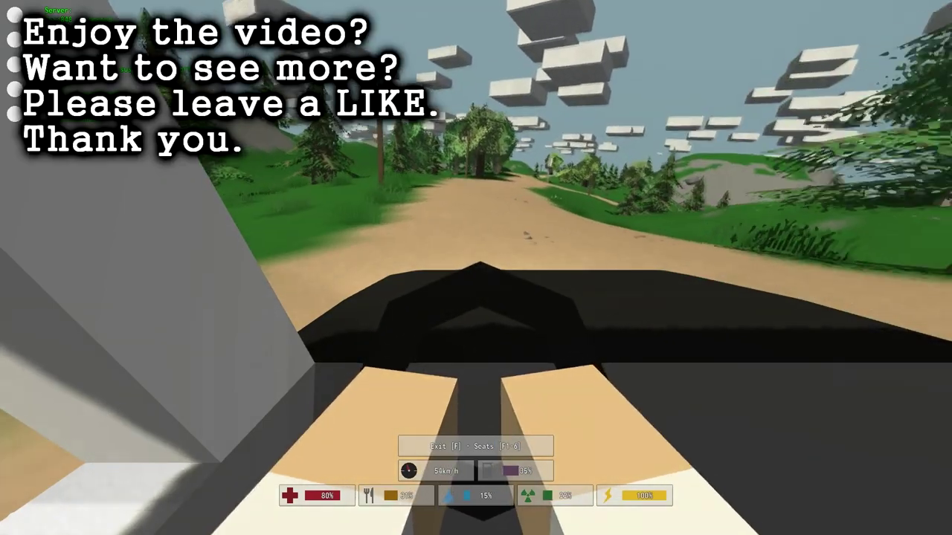
# Slow the car briefly, then accelerate back to full speed on the forest road
pyautogui.press('s')
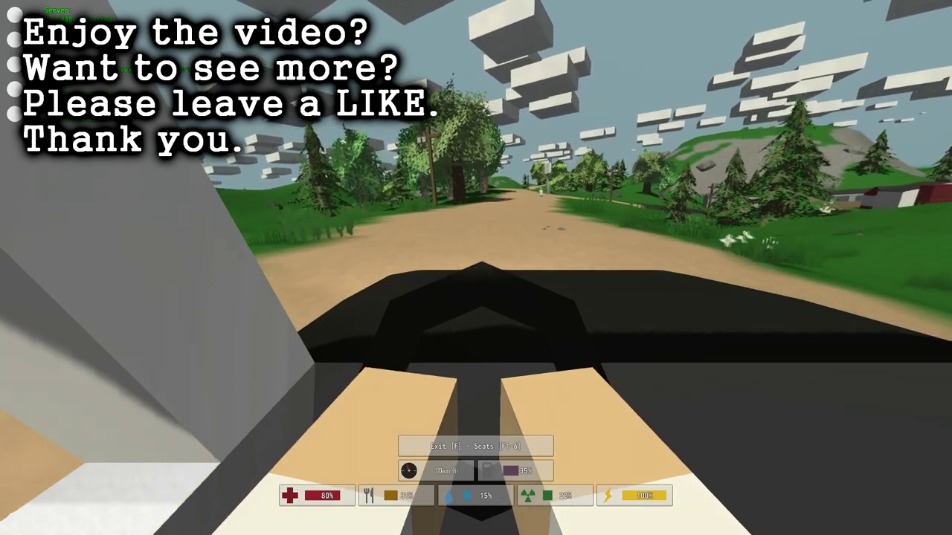
pyautogui.press('w')
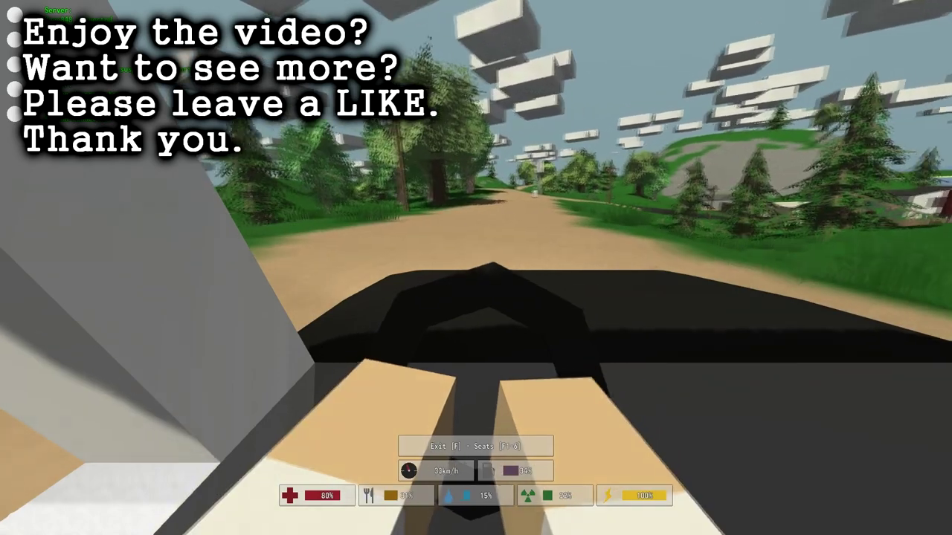